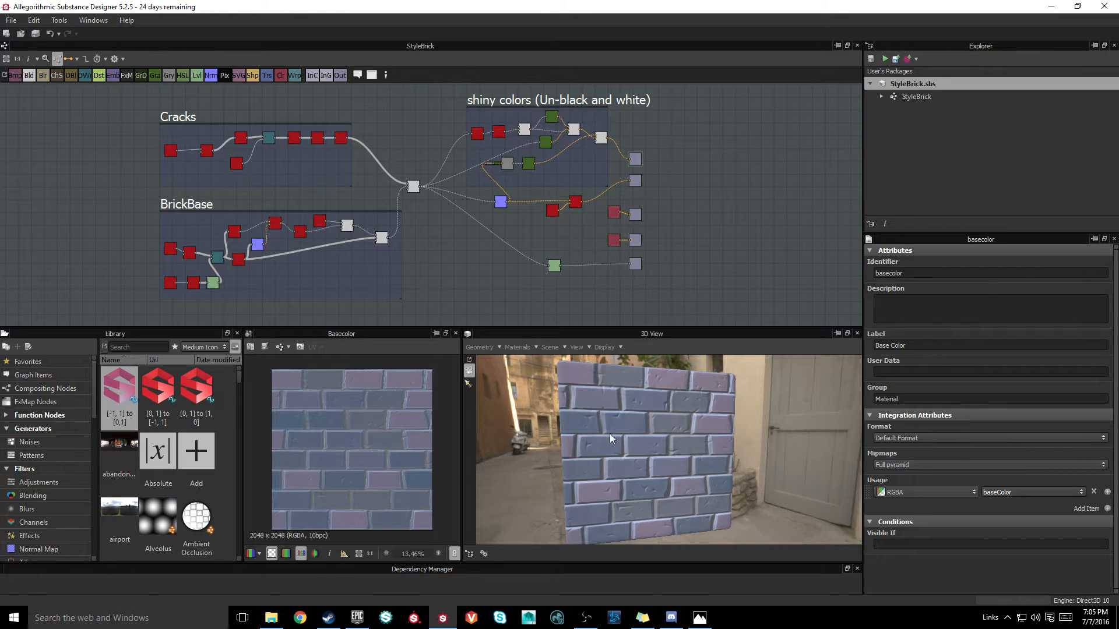
Step: Create a new Physically Based (Metallic/Roughness) graph named RedBrickStyle
left_click_drag(656, 453, 739, 413)
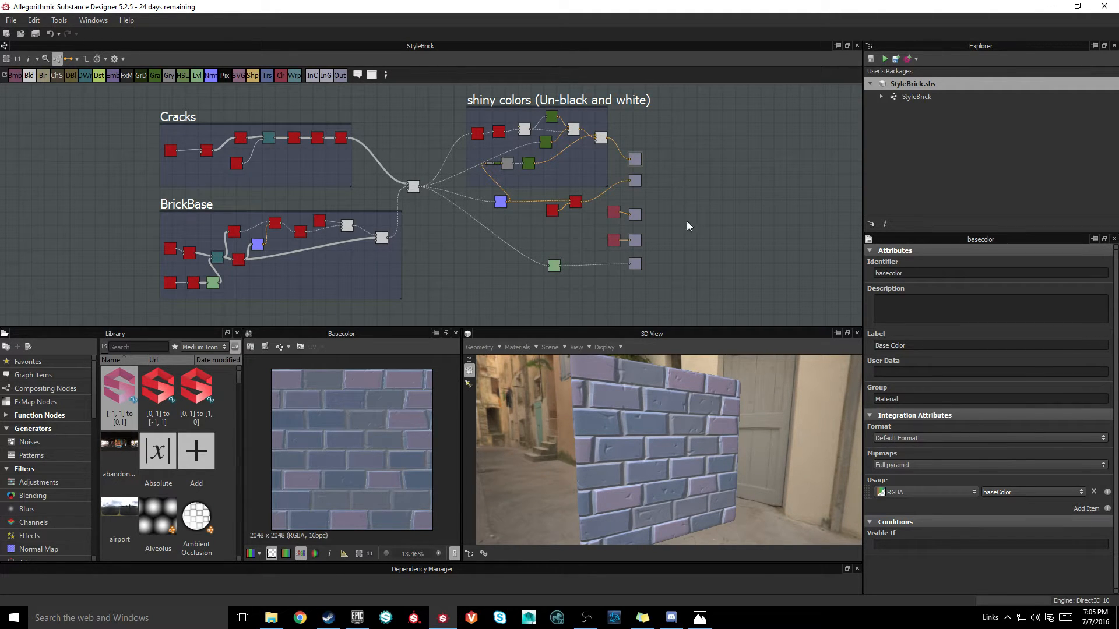
left_click(12, 20)
left_click(35, 30)
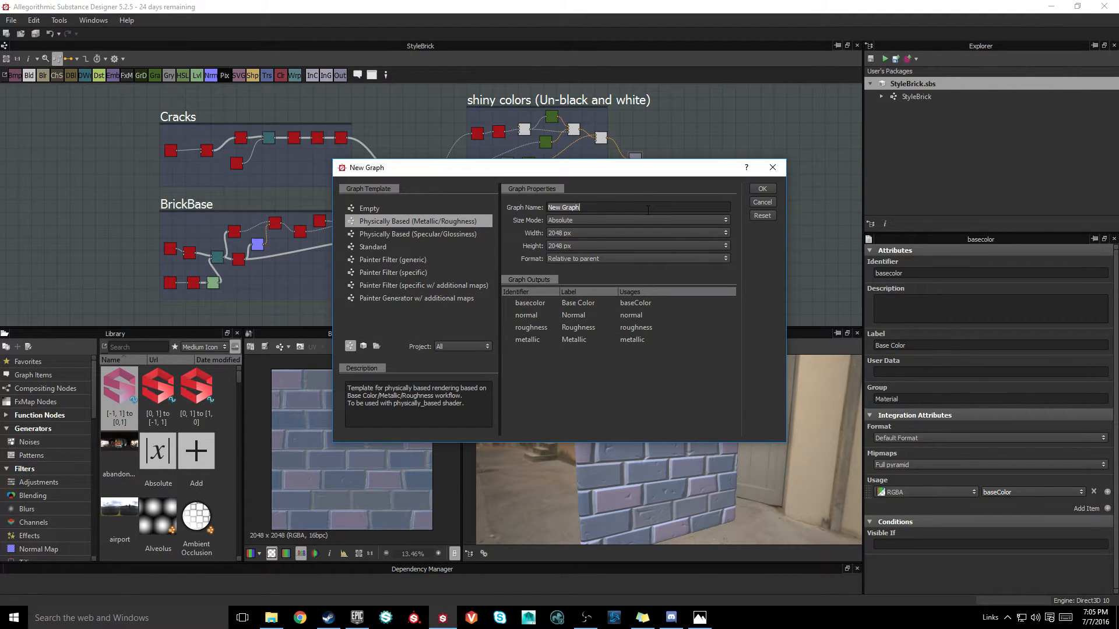
type("RedBrickStyle")
left_click(762, 189)
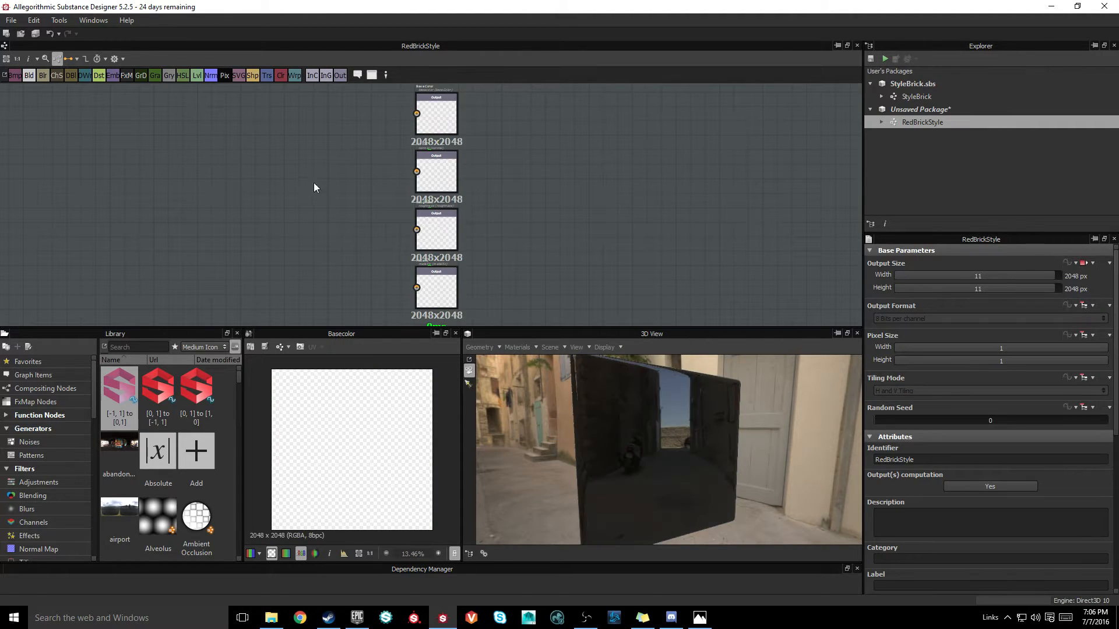
Step: Add another Output node below the existing output nodes in the graph
middle_click_drag(529, 177, 607, 170)
left_click(513, 105)
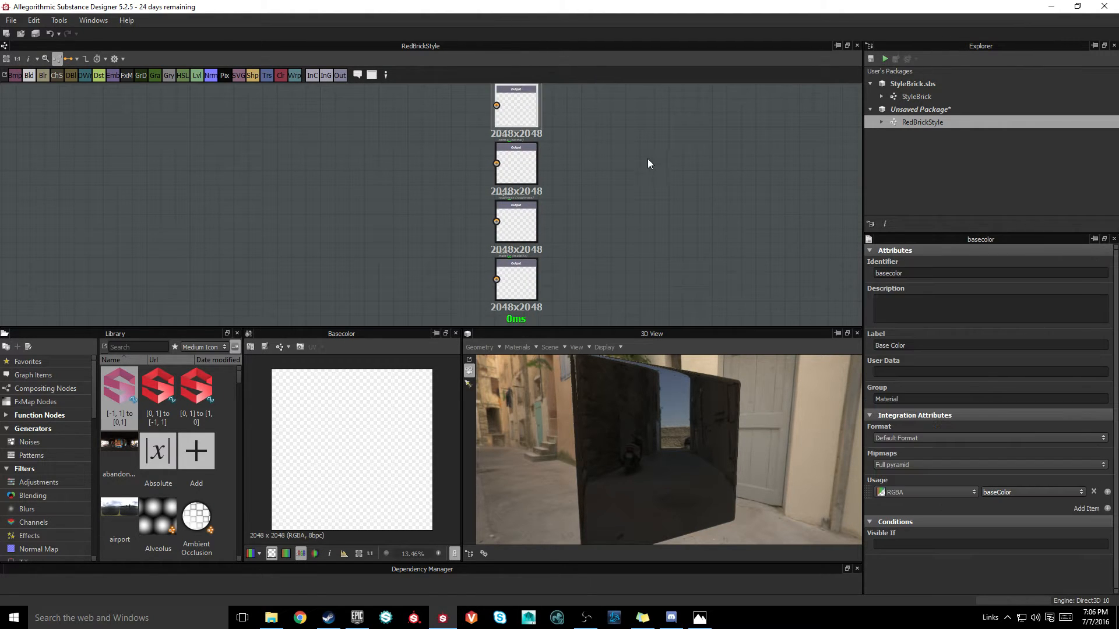
middle_click_drag(642, 223, 768, 219)
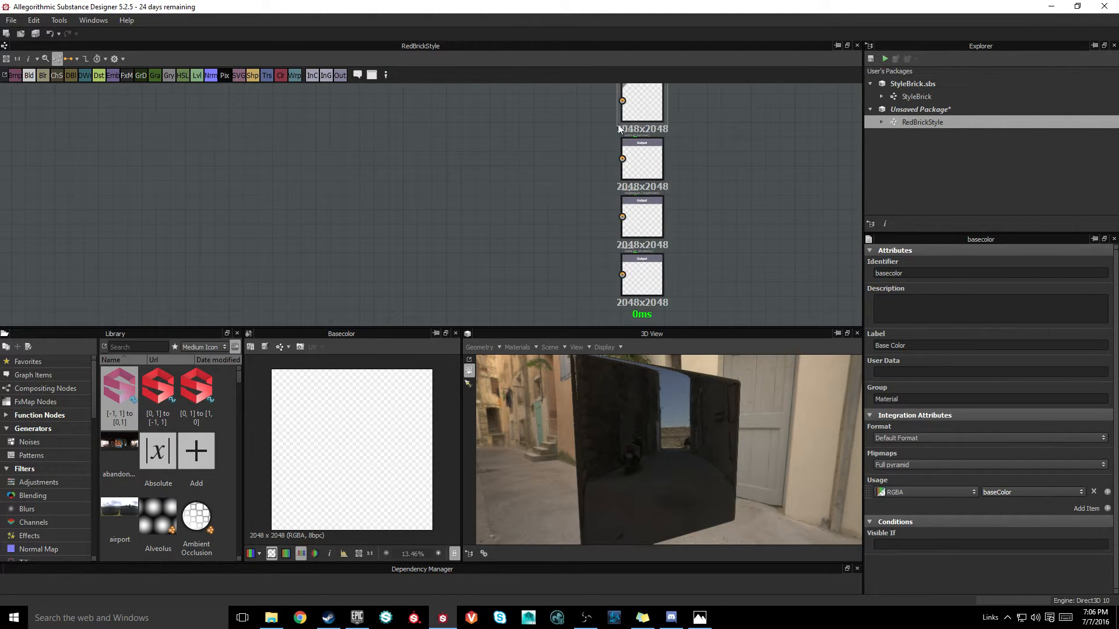
middle_click_drag(508, 213, 388, 150)
middle_click_drag(638, 177, 541, 187)
right_click(475, 273)
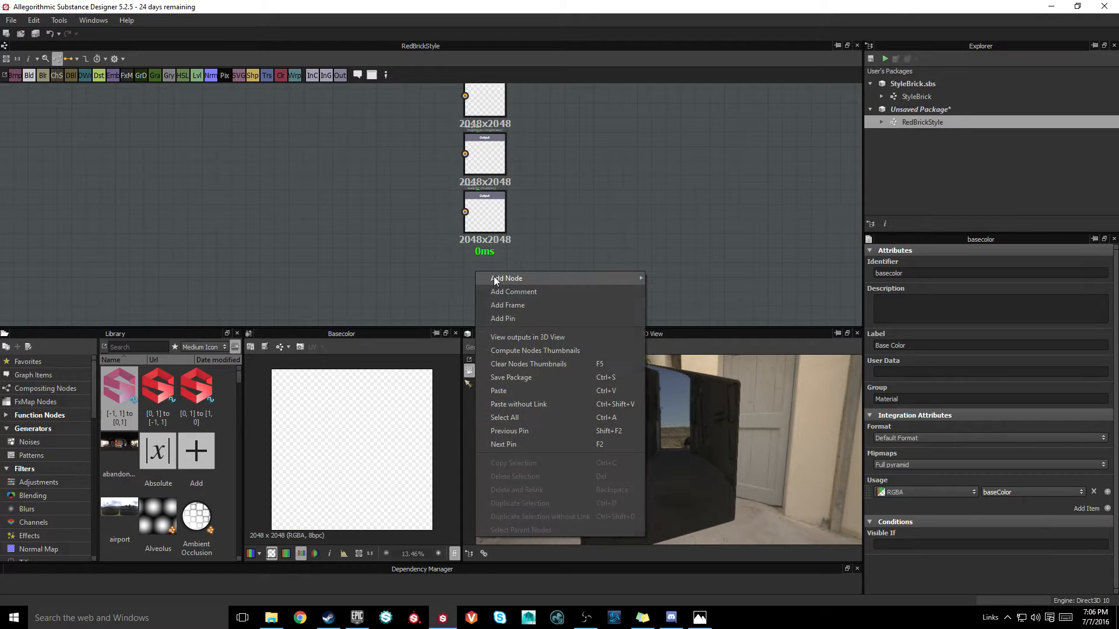
mouse_move(520, 279)
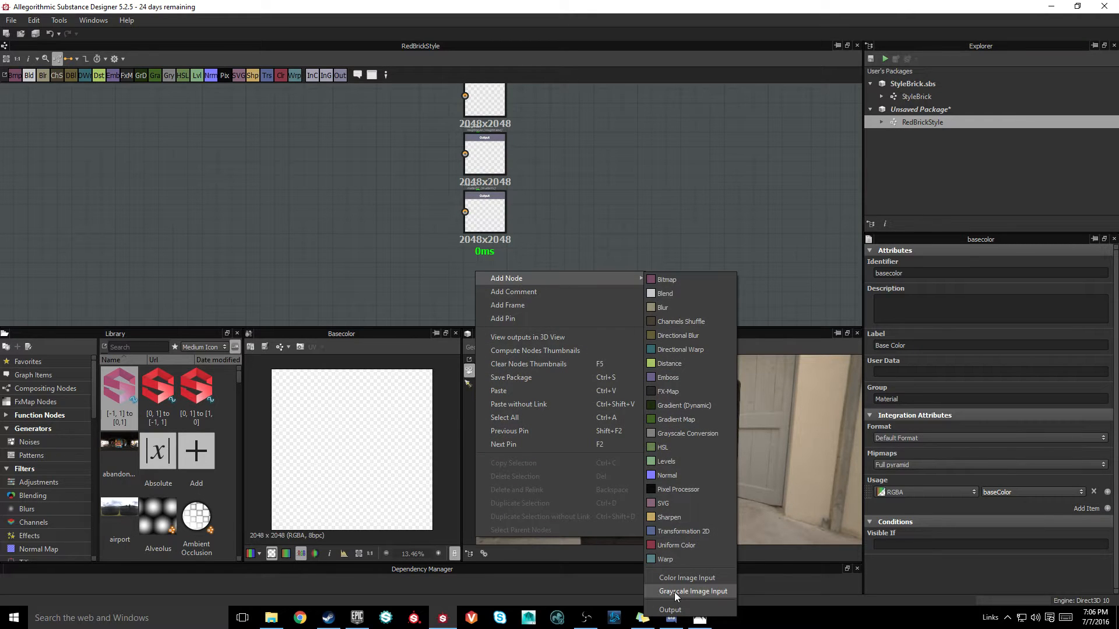
left_click(670, 610)
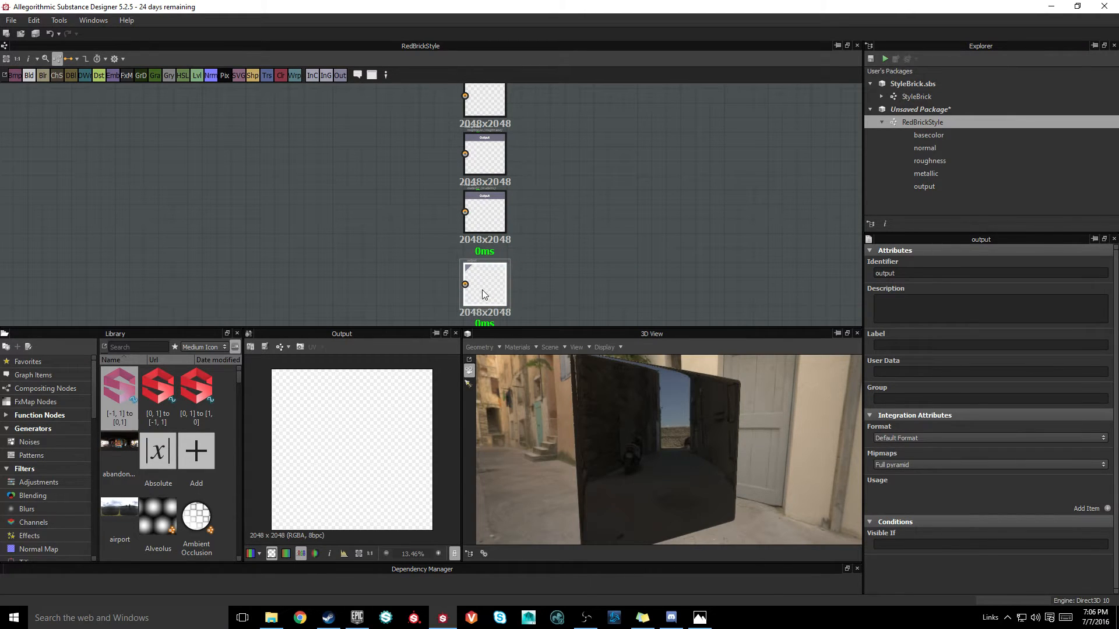
Step: Set the new output node's identifier to height and give it a usage of height
left_click_drag(918, 273, 794, 290)
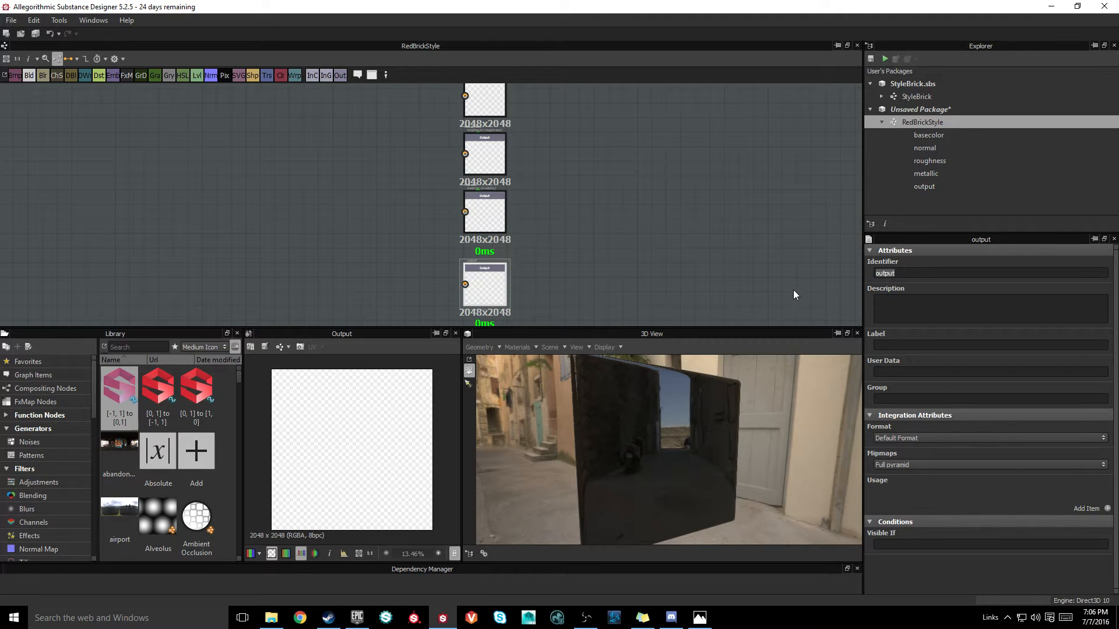
type("height")
left_click(1107, 508)
left_click(1083, 490)
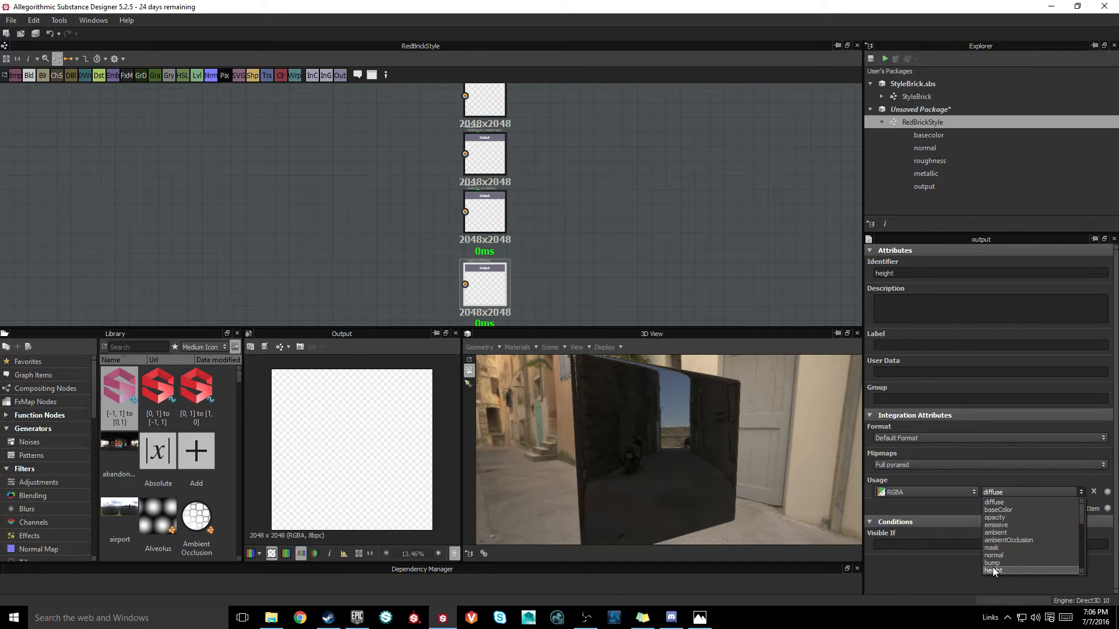
left_click(1014, 572)
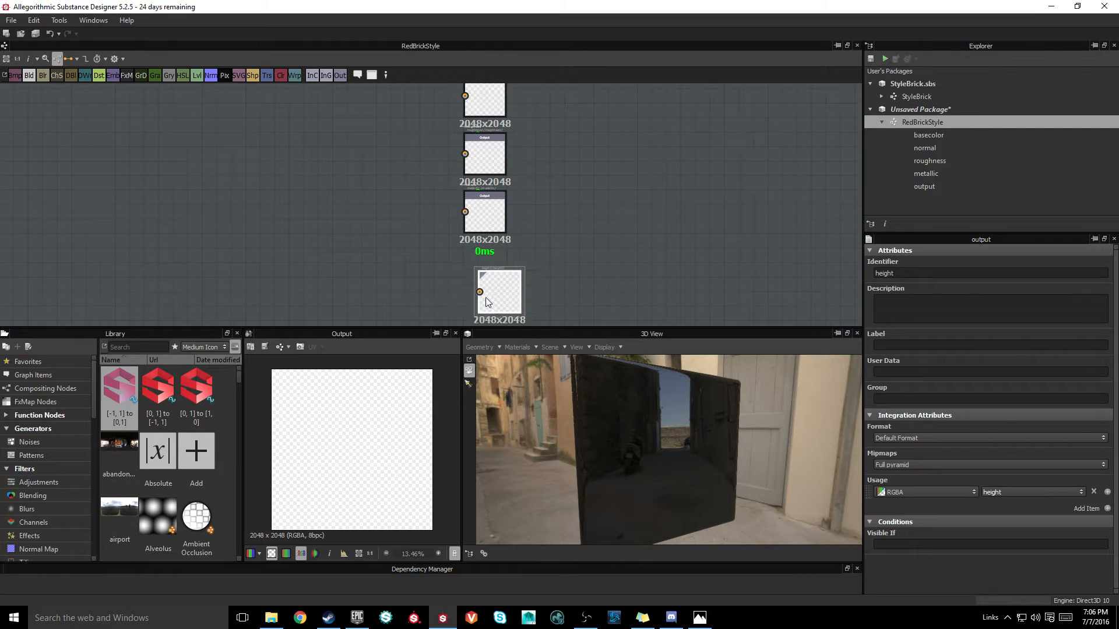
Step: Find Polygon 2 in the library and add it to an empty area of the graph, away from the outputs
middle_click_drag(373, 192, 564, 225)
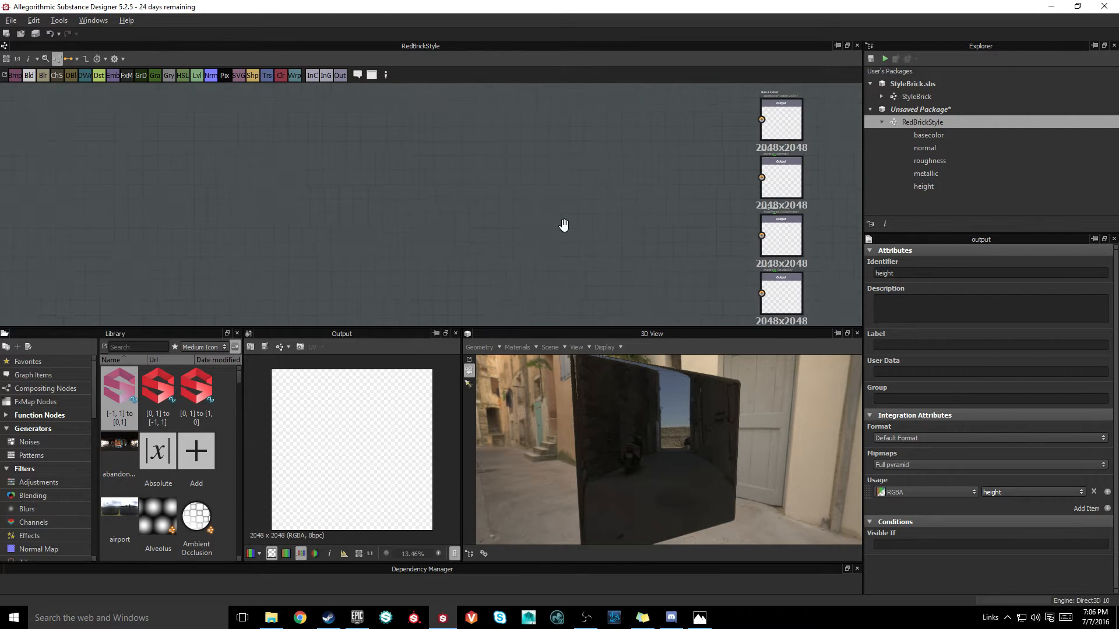
scroll(563, 225, "down", 3)
middle_click_drag(306, 221, 505, 222)
middle_click_drag(631, 209, 665, 199)
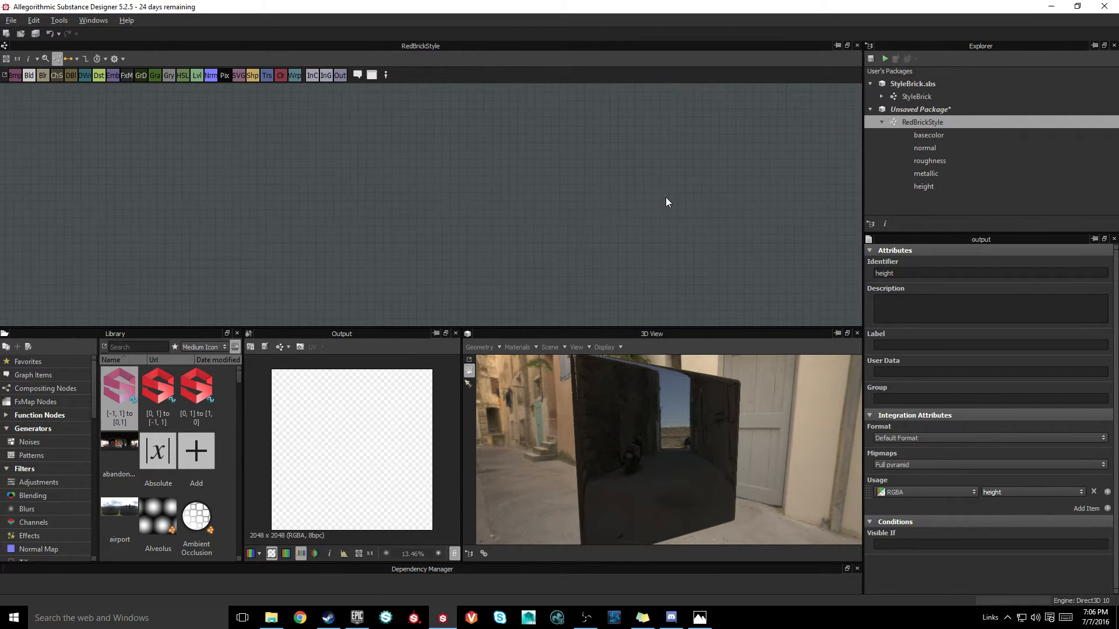
left_click(151, 348)
type("ply")
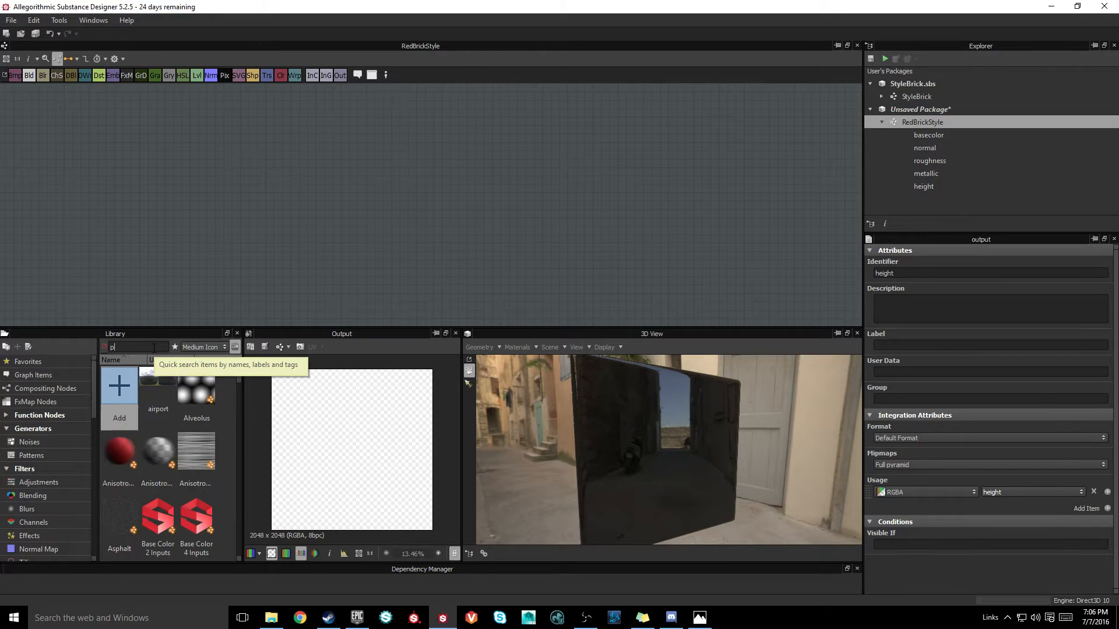
key("BackSpace")
key("BackSpace")
type("olyg")
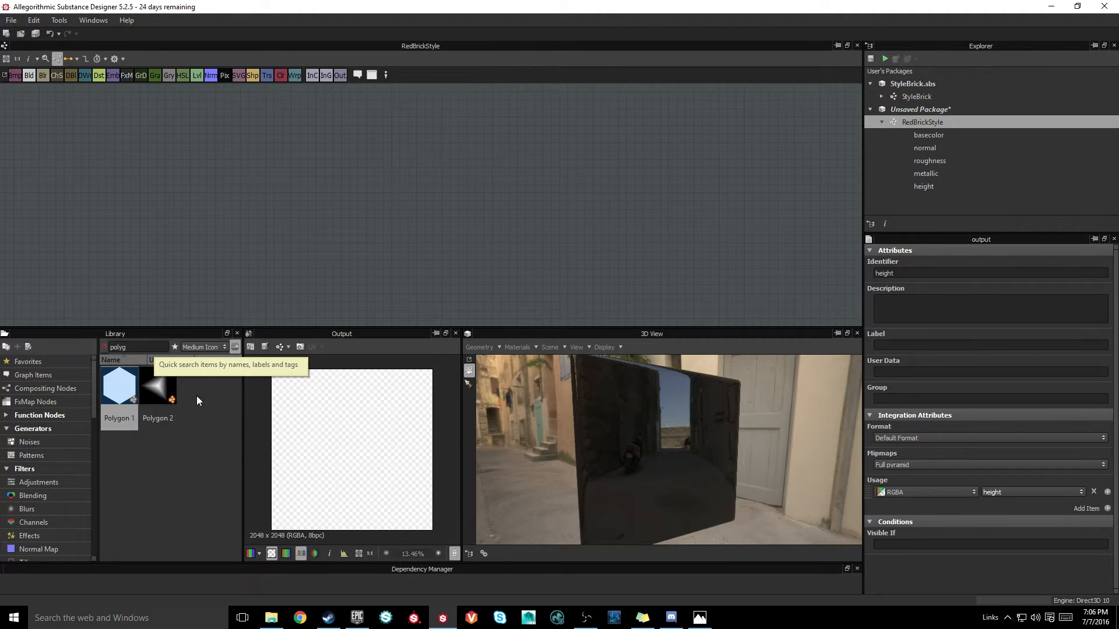
left_click_drag(158, 385, 235, 257)
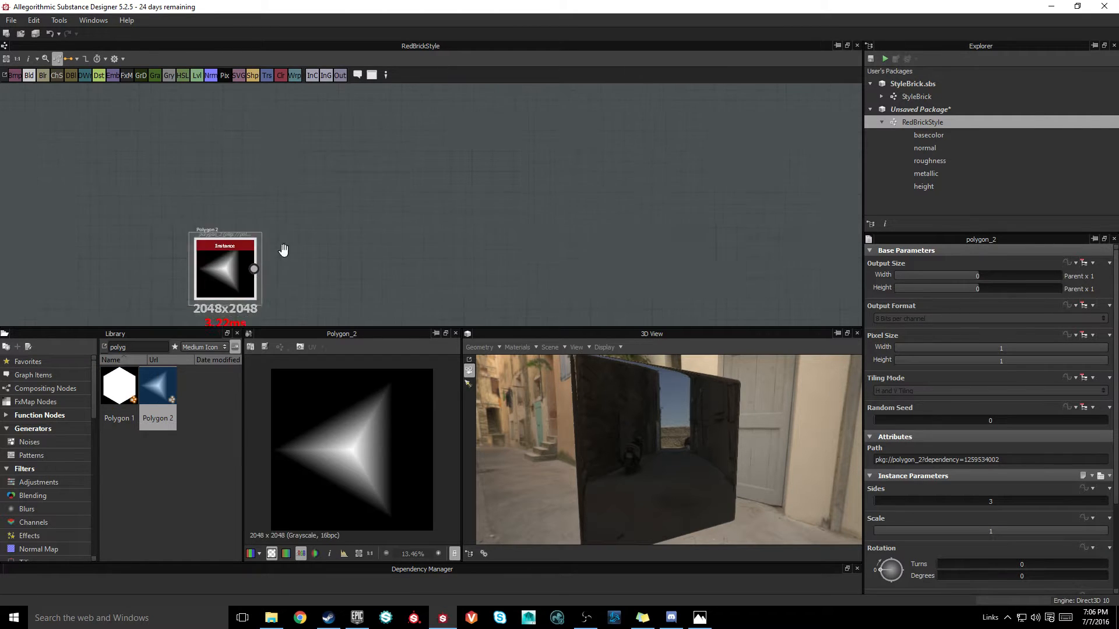
Step: Shape the Polygon 2 node with 4 sides, a curve of 0.17 and a gradient of 0.2
scroll(283, 250, "up", 3)
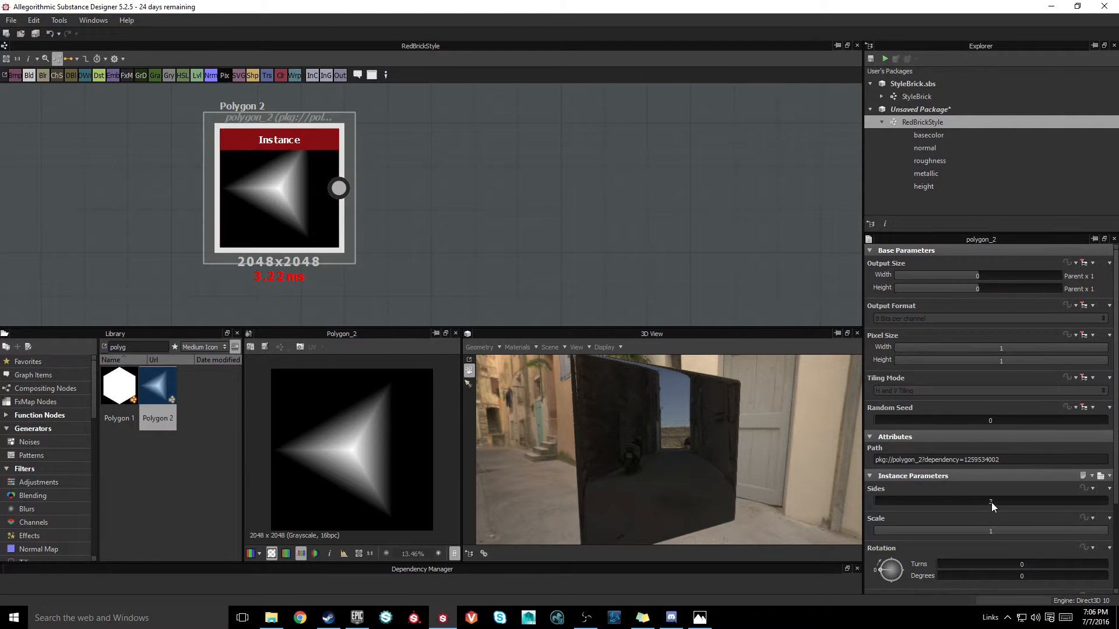
type("4")
key("Return")
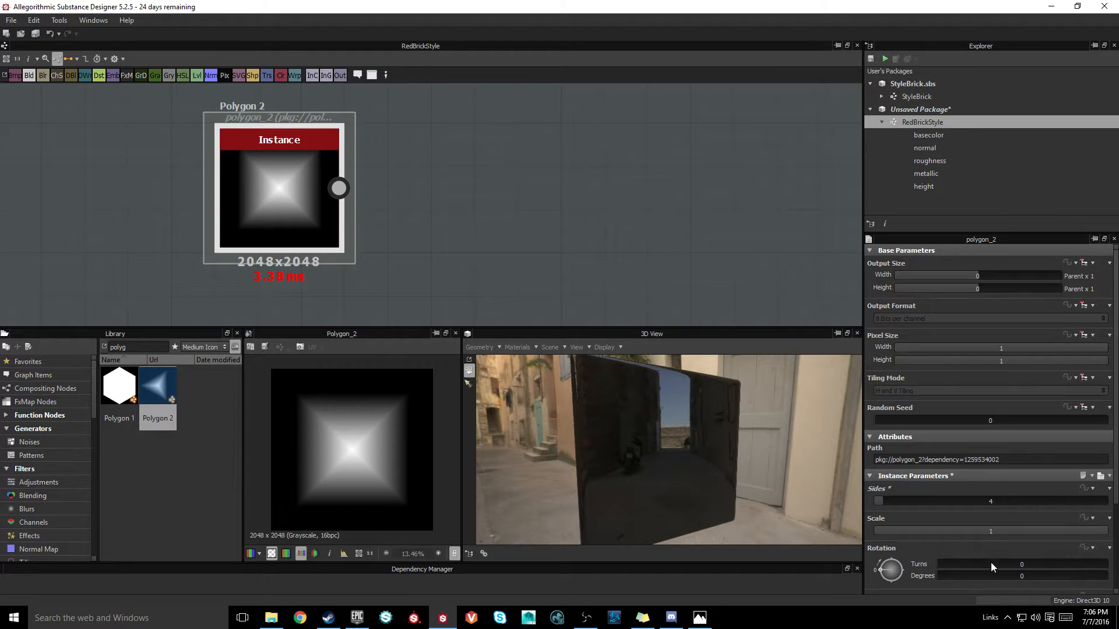
scroll(993, 568, "down", 3)
left_click_drag(984, 494, 1012, 499)
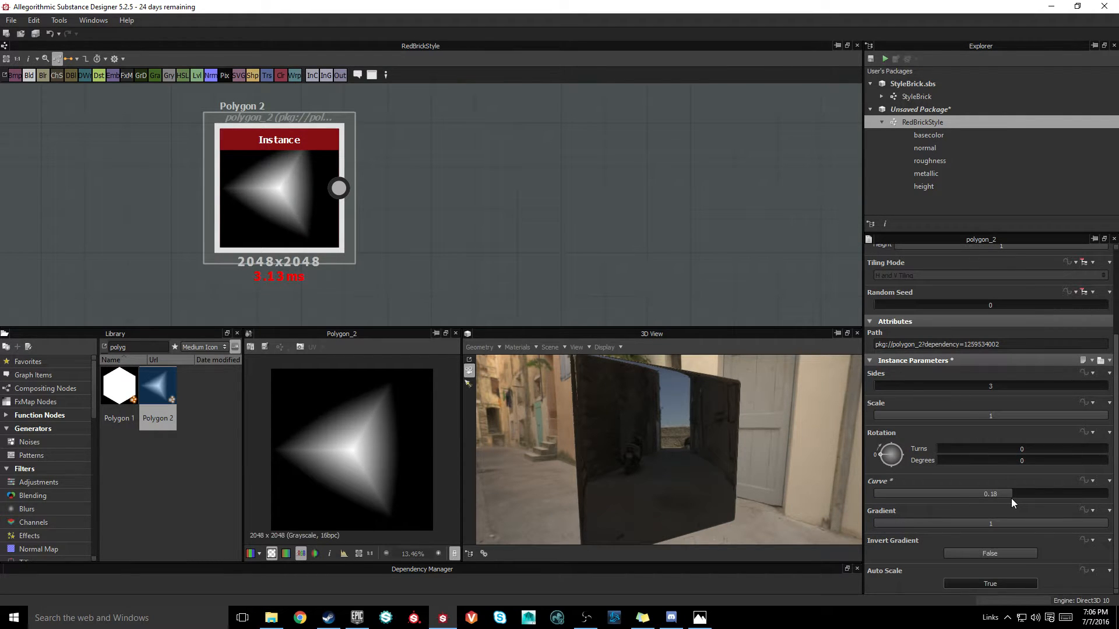
left_click(992, 523)
left_click_drag(992, 520, 961, 526)
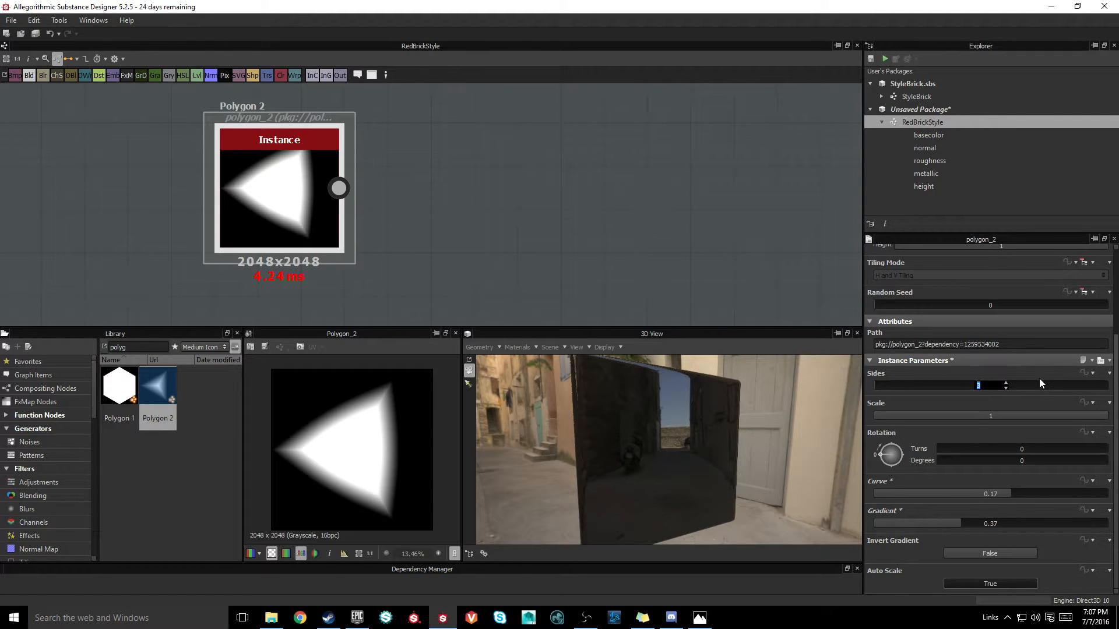
type("4")
key("Return")
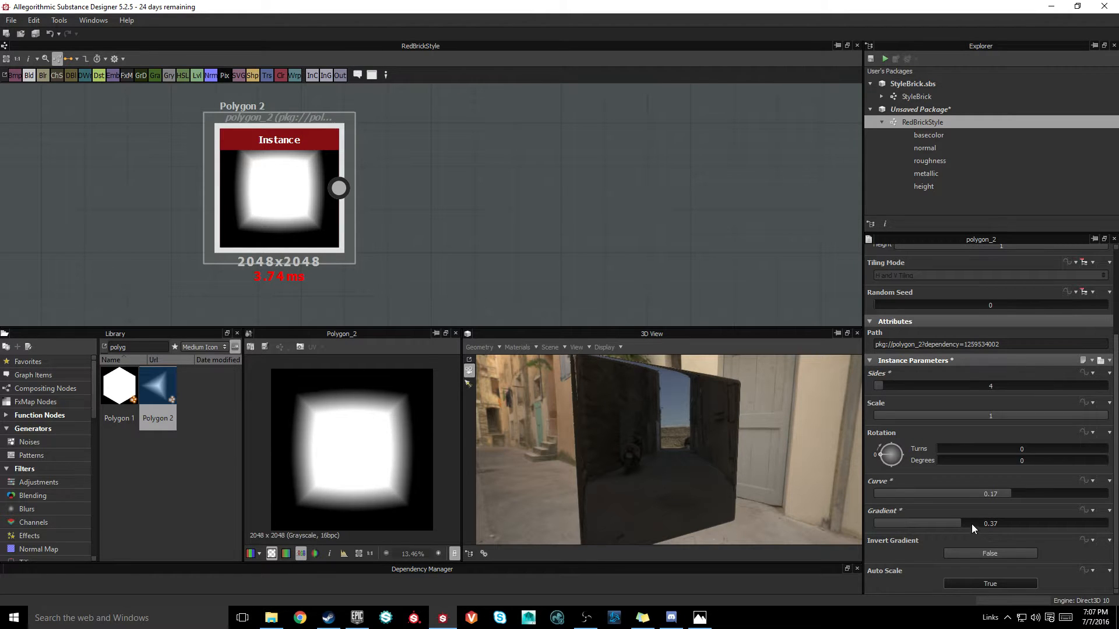
left_click_drag(971, 523, 920, 513)
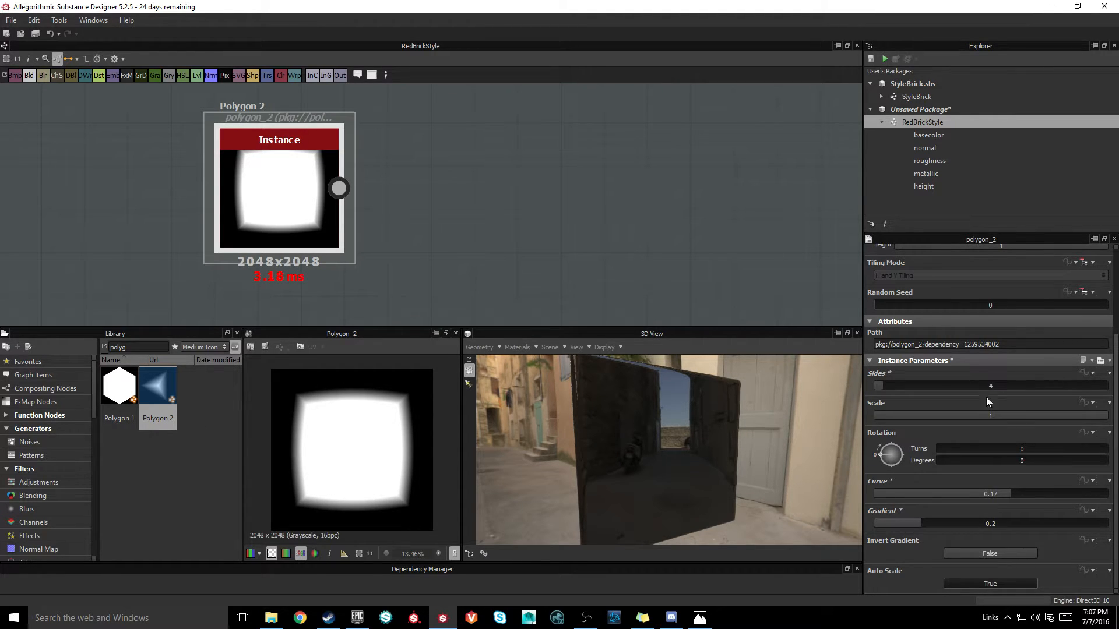
Step: Try a scale of 1.4 on the Polygon 2 node, finally setting it to 1.3
left_click(1002, 418)
type("1.4")
key("Return")
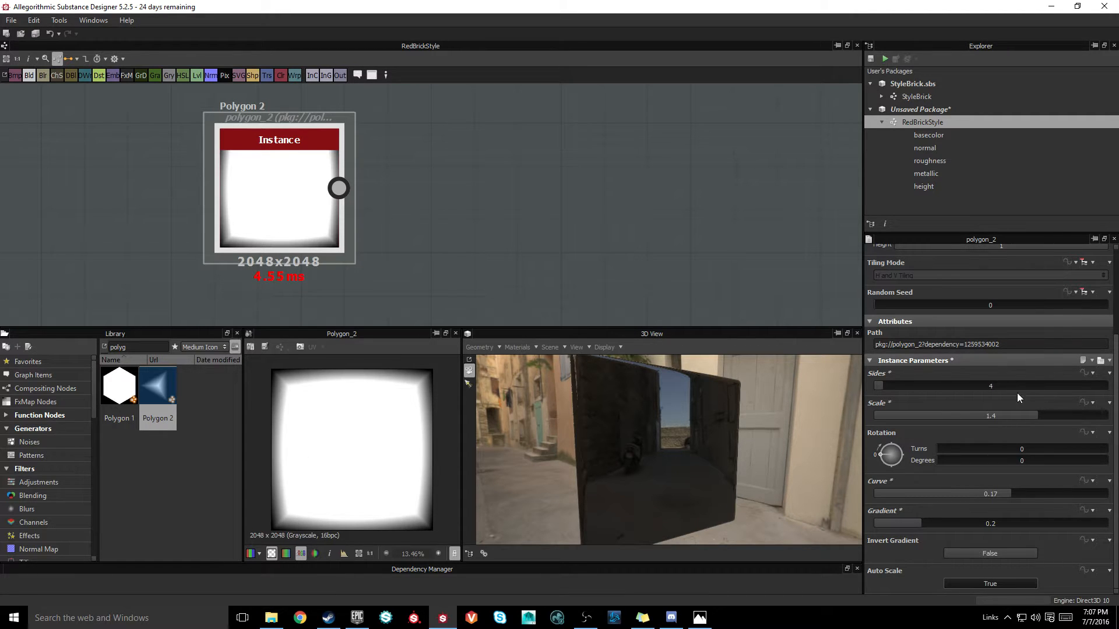
left_click(996, 419)
type("1.3")
key("Return")
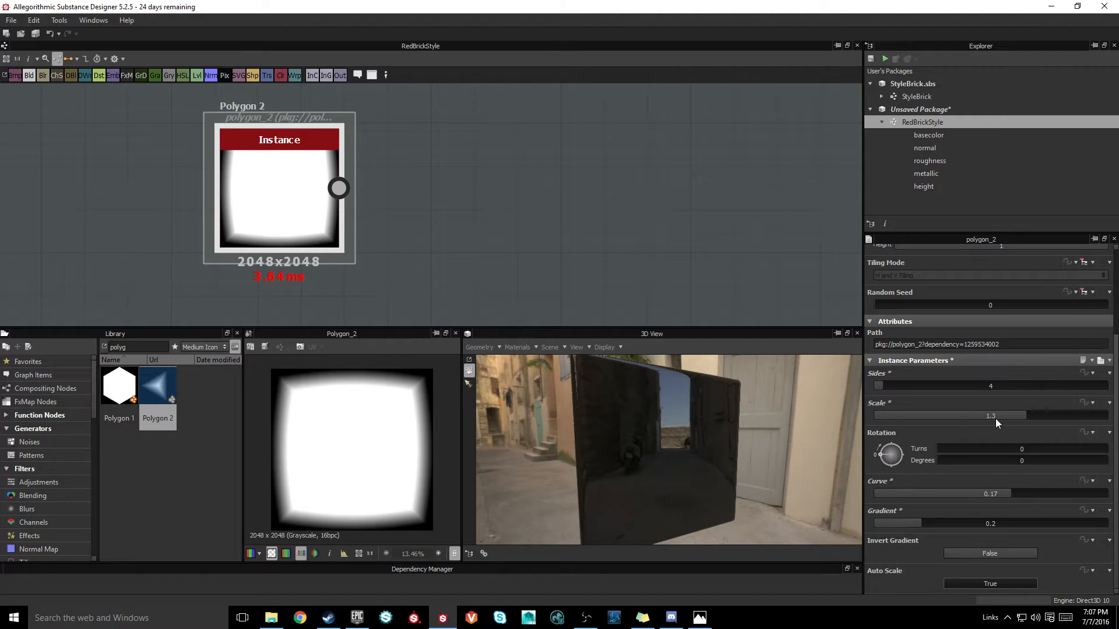
Step: Add a Tile Generator node beside Polygon 2 and connect the polygon's output to its upper input
left_click(450, 138)
left_click_drag(272, 191, 152, 193)
left_click(327, 221)
middle_click_drag(333, 223, 369, 246)
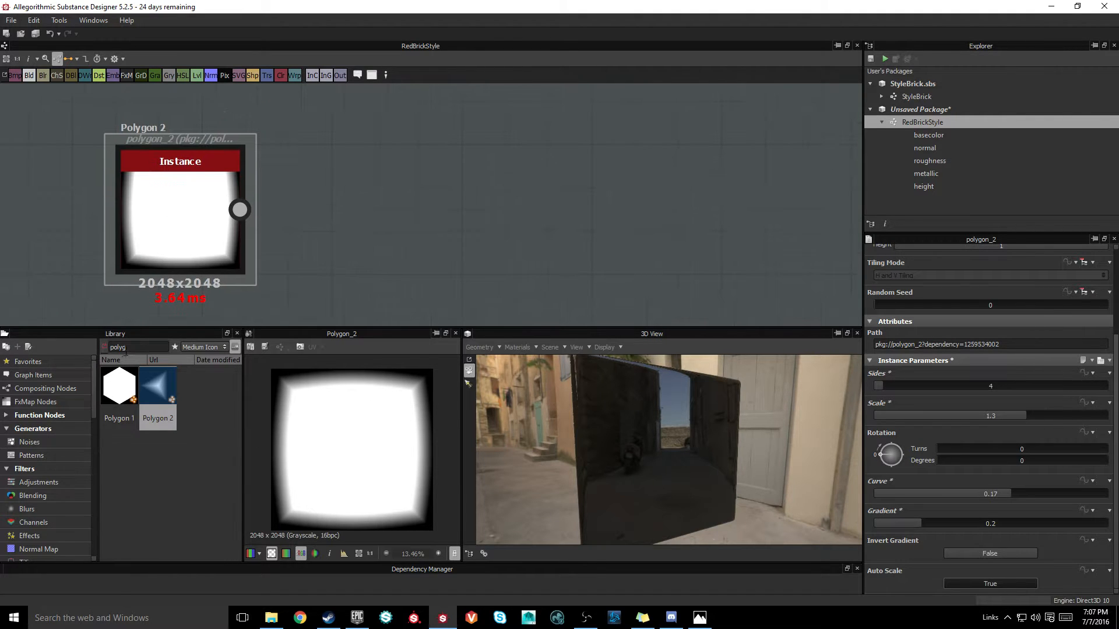
double_click(144, 345)
type("tile")
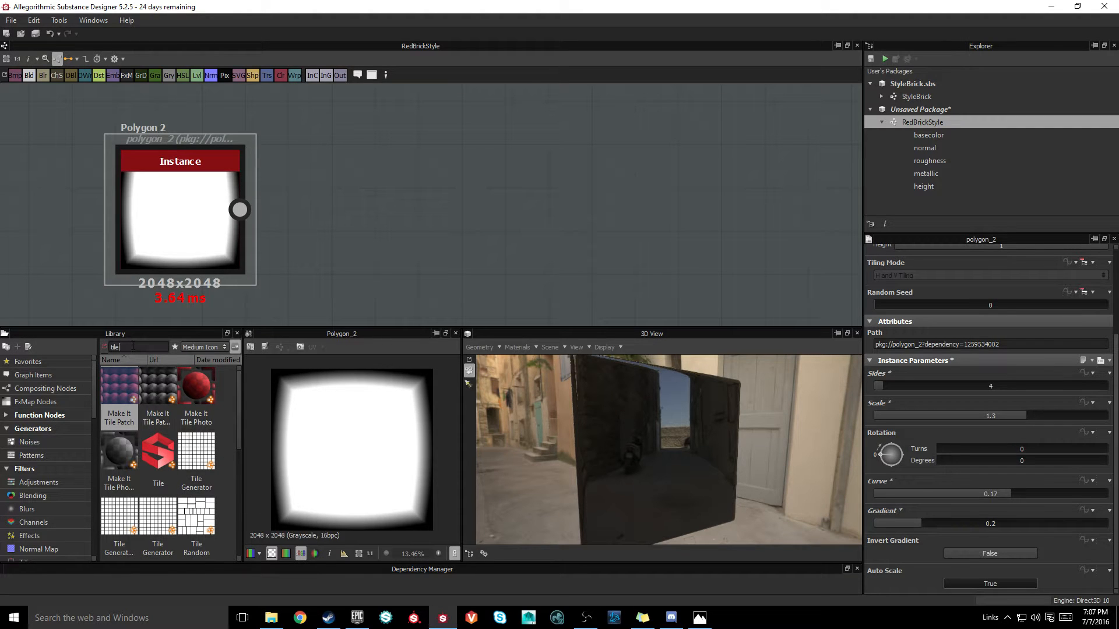
type(" gen")
left_click_drag(119, 384, 404, 222)
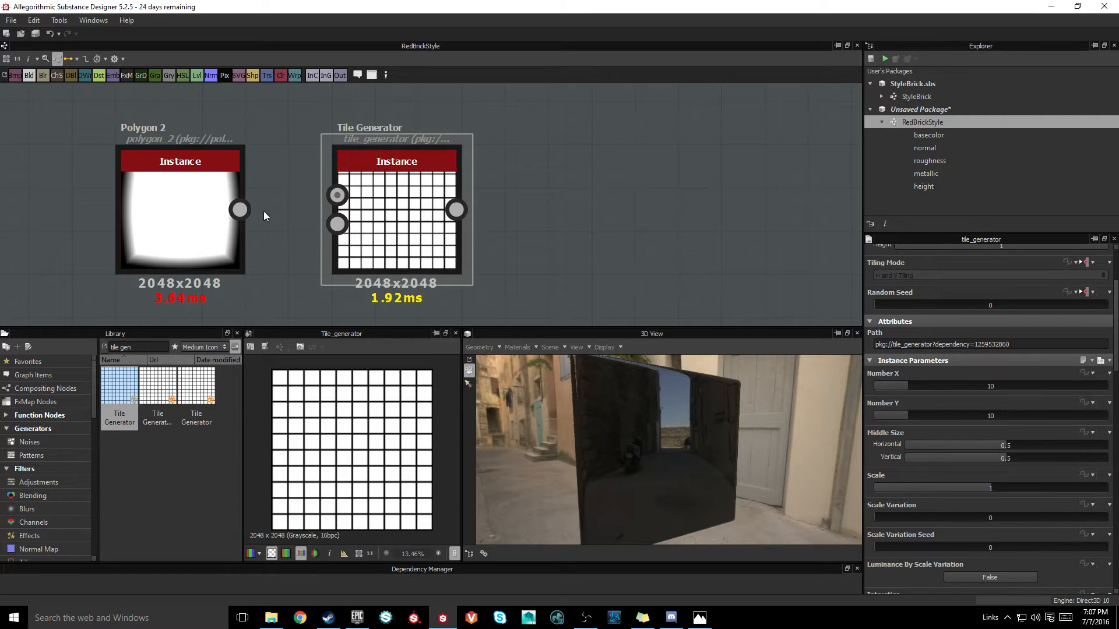
left_click_drag(239, 210, 336, 196)
Step: Set the Tile Generator's Pattern Type to Image Input
middle_click_drag(589, 197, 417, 167)
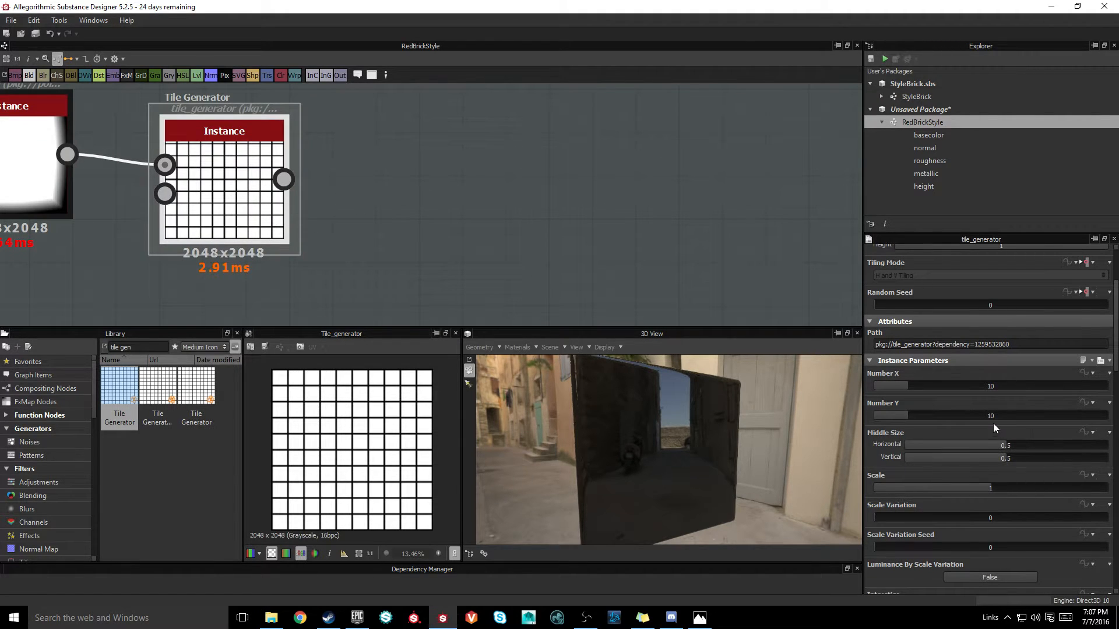
scroll(993, 423, "down", 5)
scroll(1023, 442, "down", 4)
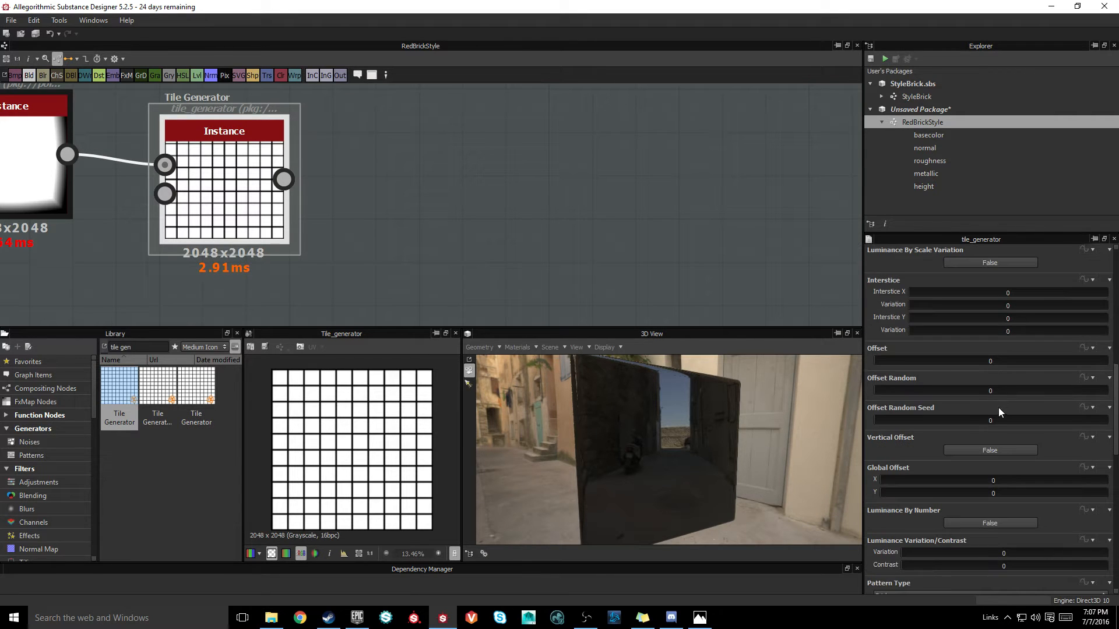
scroll(999, 407, "down", 4)
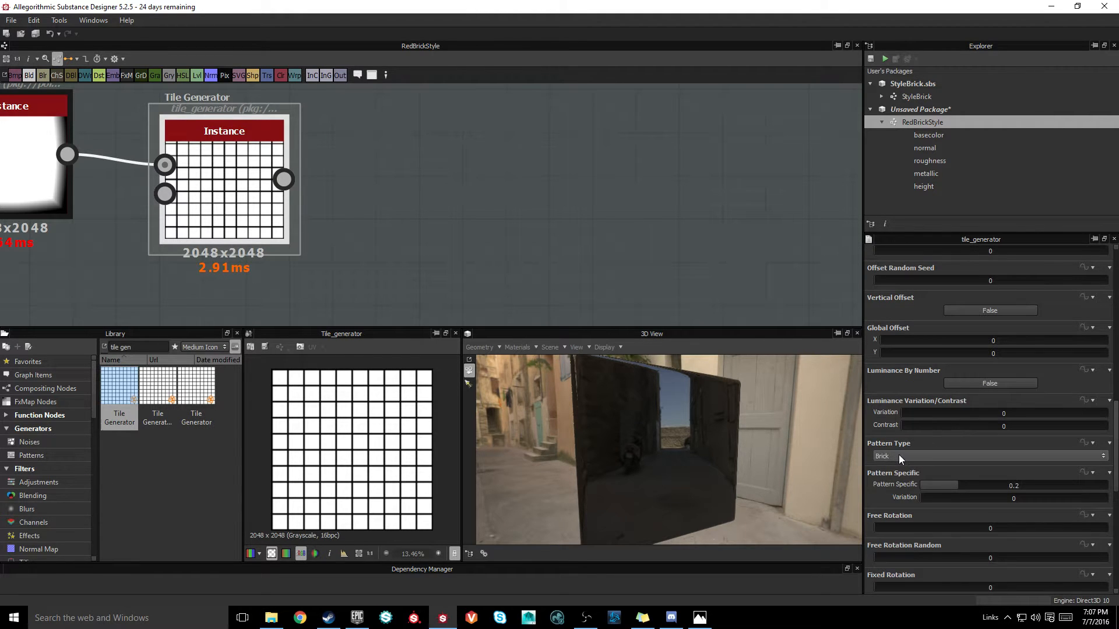
left_click(974, 459)
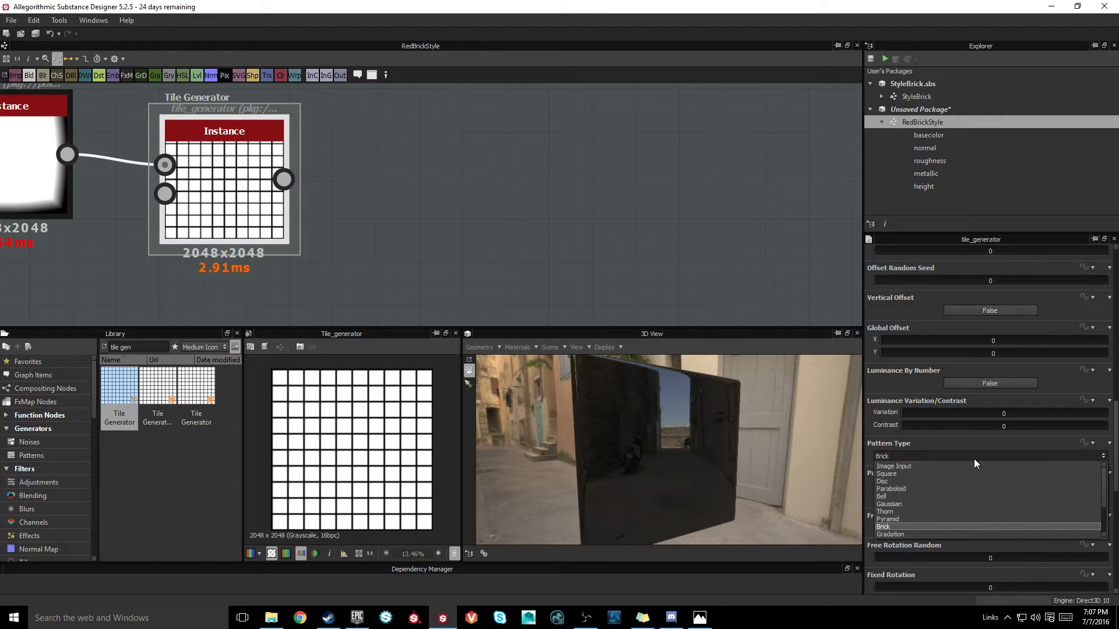
left_click(899, 465)
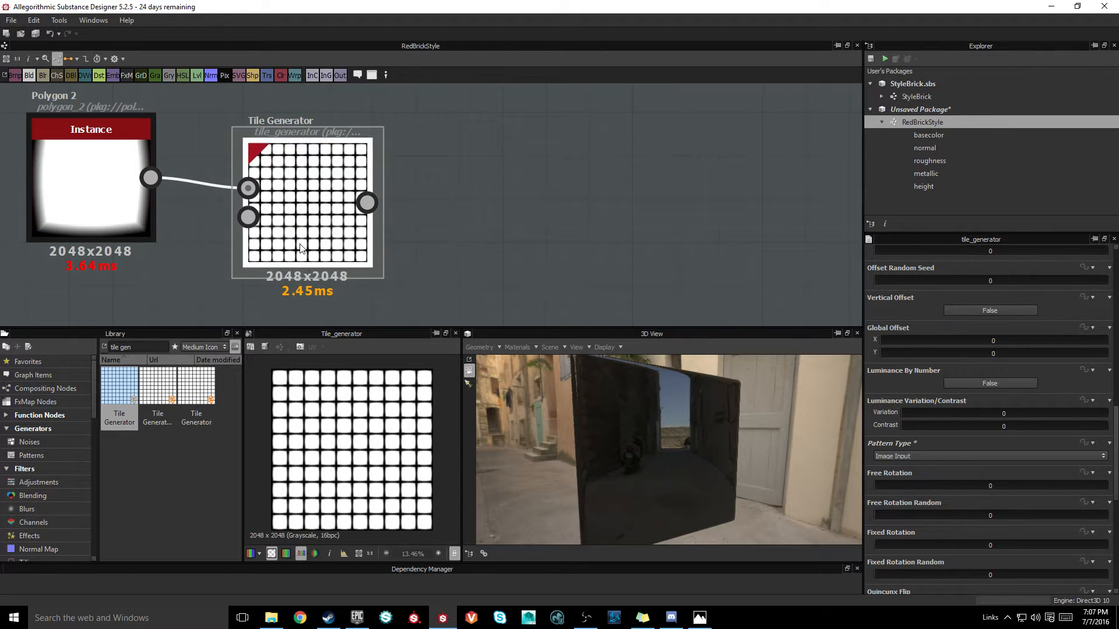
scroll(303, 227, "up", 2)
middle_click_drag(187, 165, 341, 193)
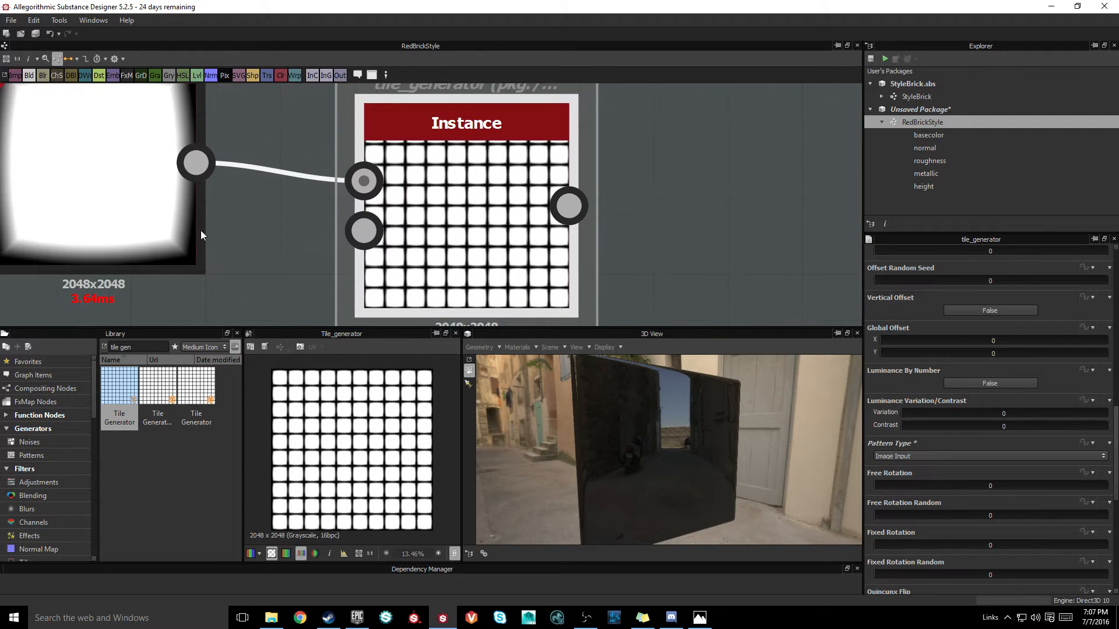
middle_click_drag(325, 246, 217, 240)
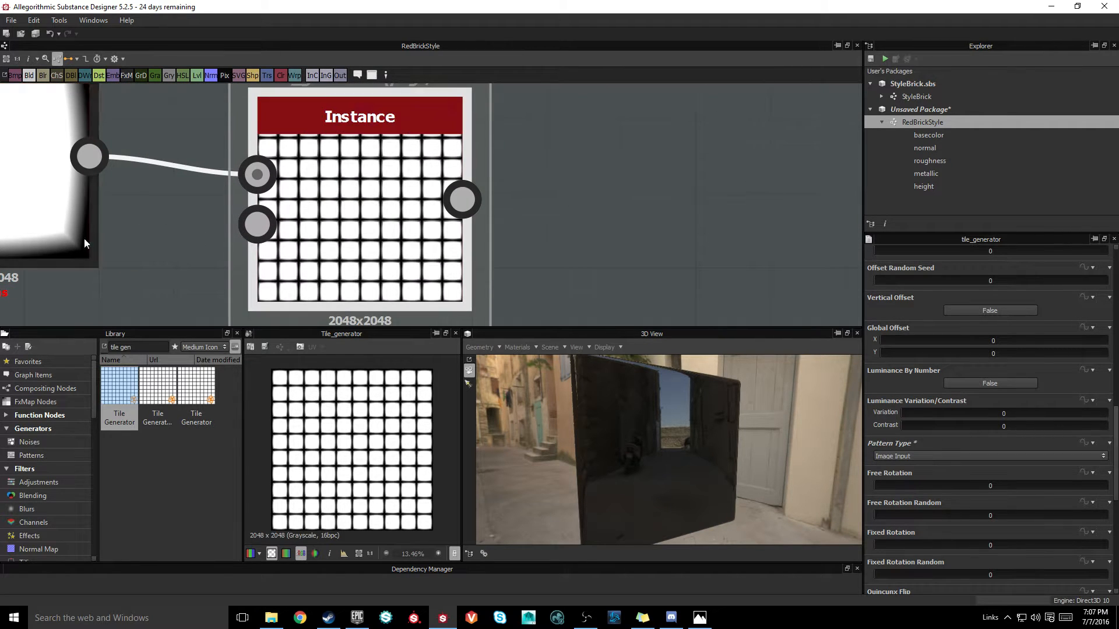
middle_click_drag(462, 248, 505, 267)
scroll(999, 453, "up", 10)
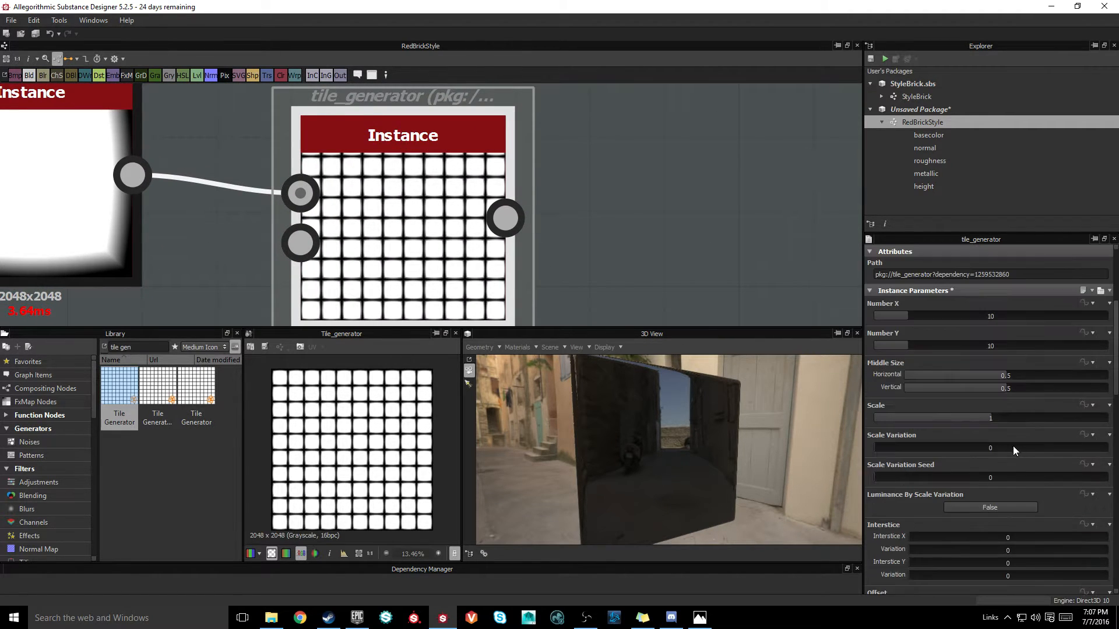
Step: Set the Tile Generator's Number X to 4 and Number Y to 8
scroll(1014, 460, "down", 3)
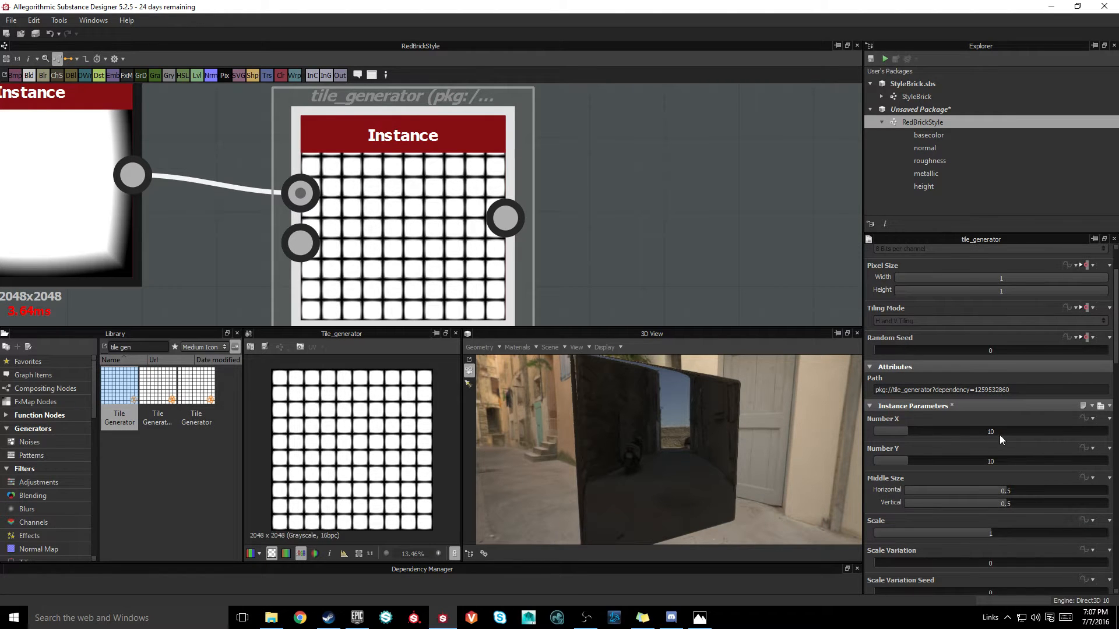
double_click(997, 432)
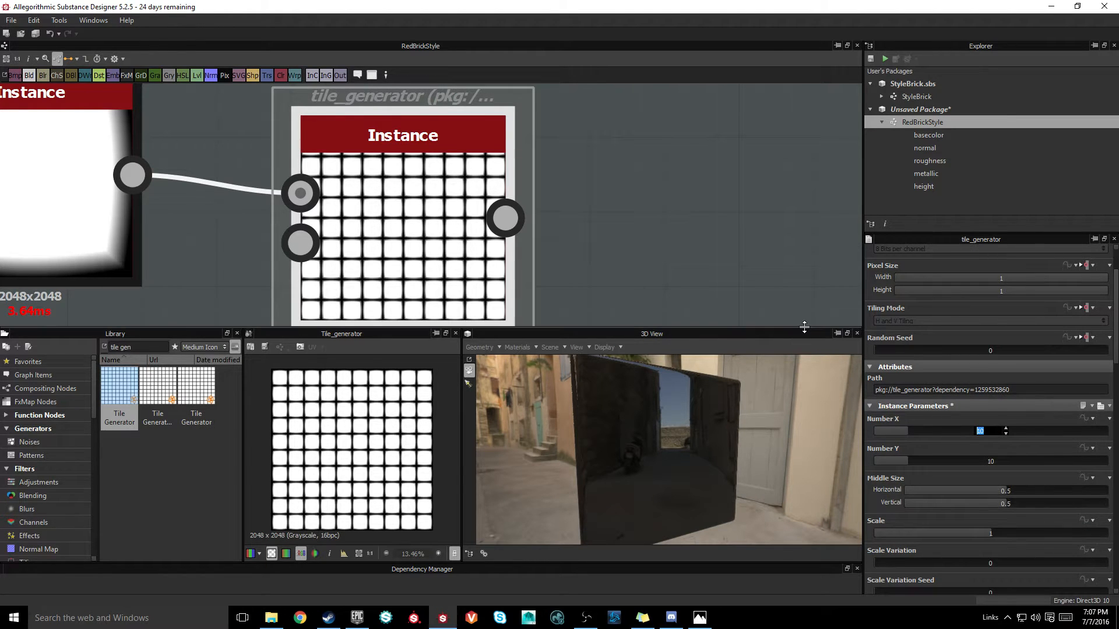
type("4")
key("Tab")
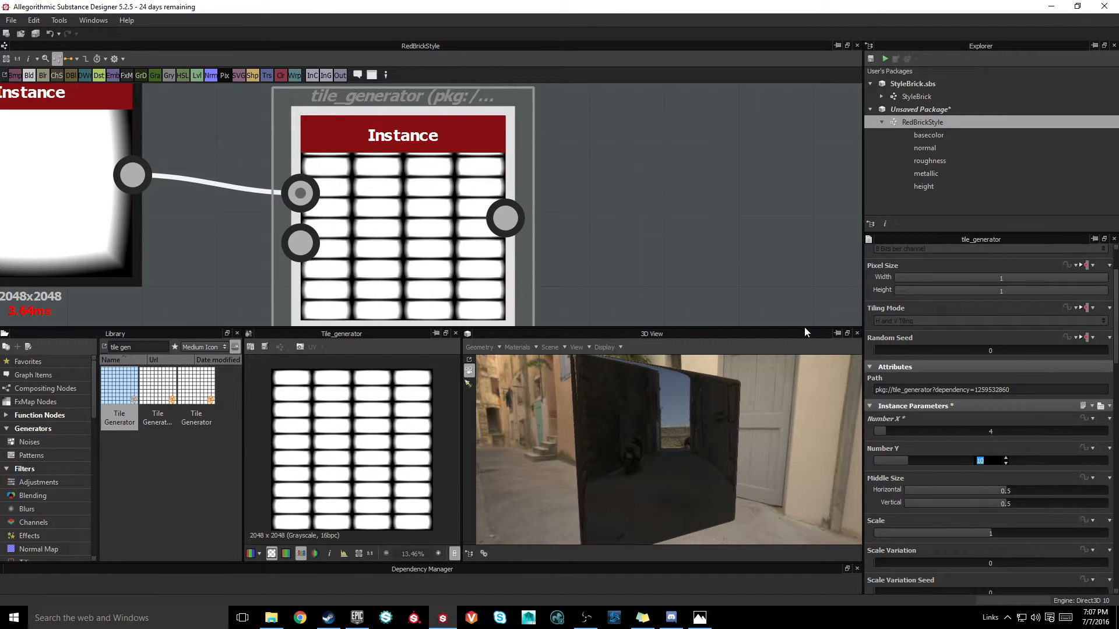
type("8")
key("Return")
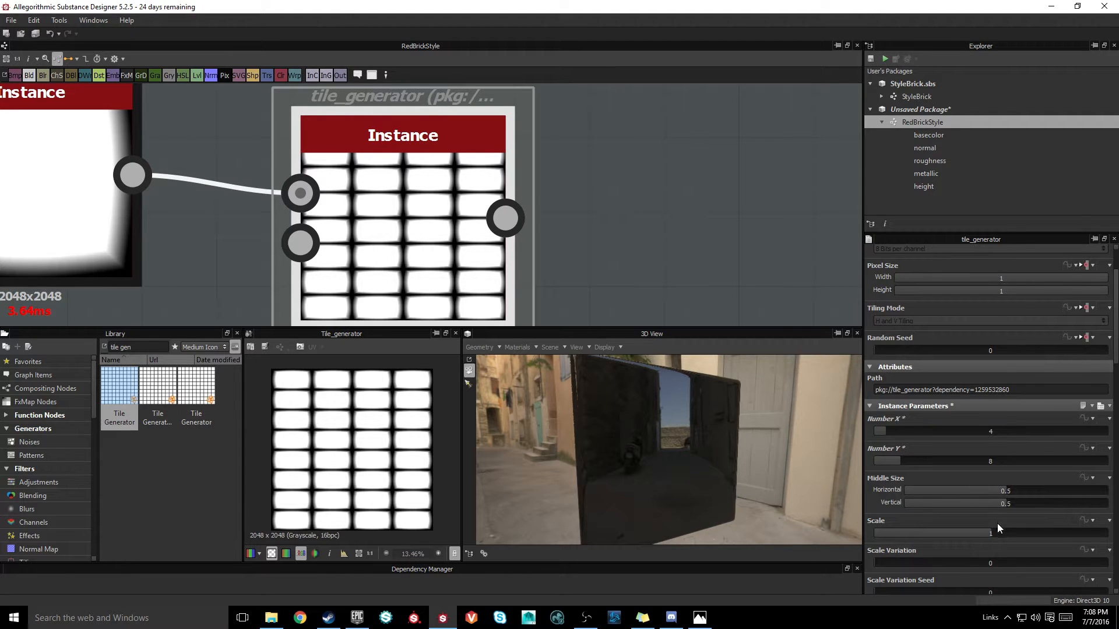
Step: Set the Tile Generator's Scale Variation to 0.1
scroll(993, 515, "down", 1)
scroll(994, 506, "down", 1)
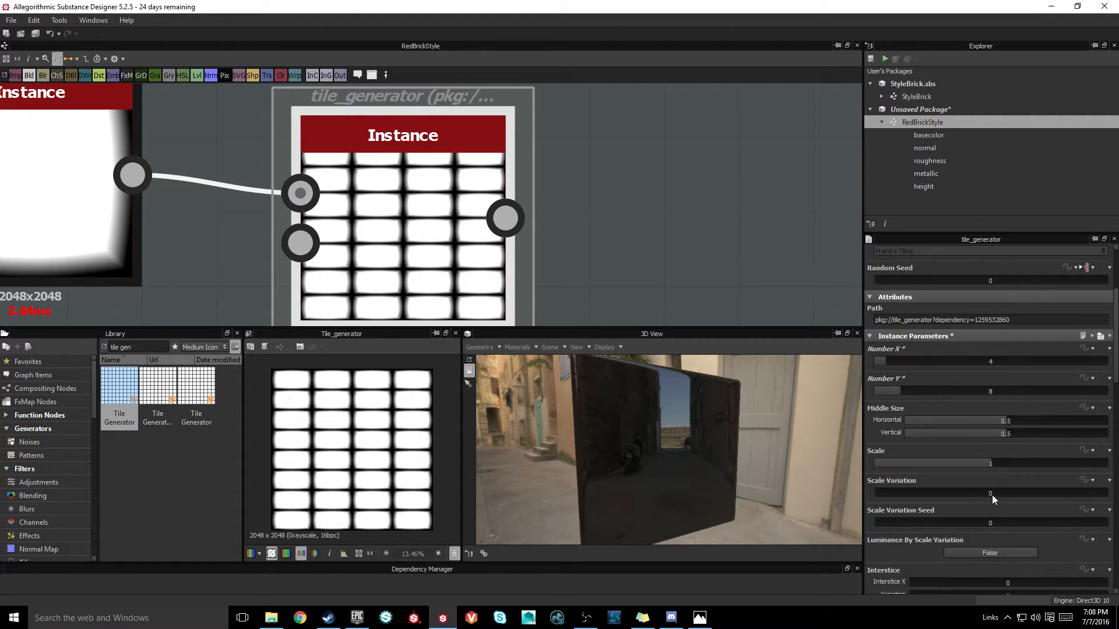
type("0.1")
key("Return")
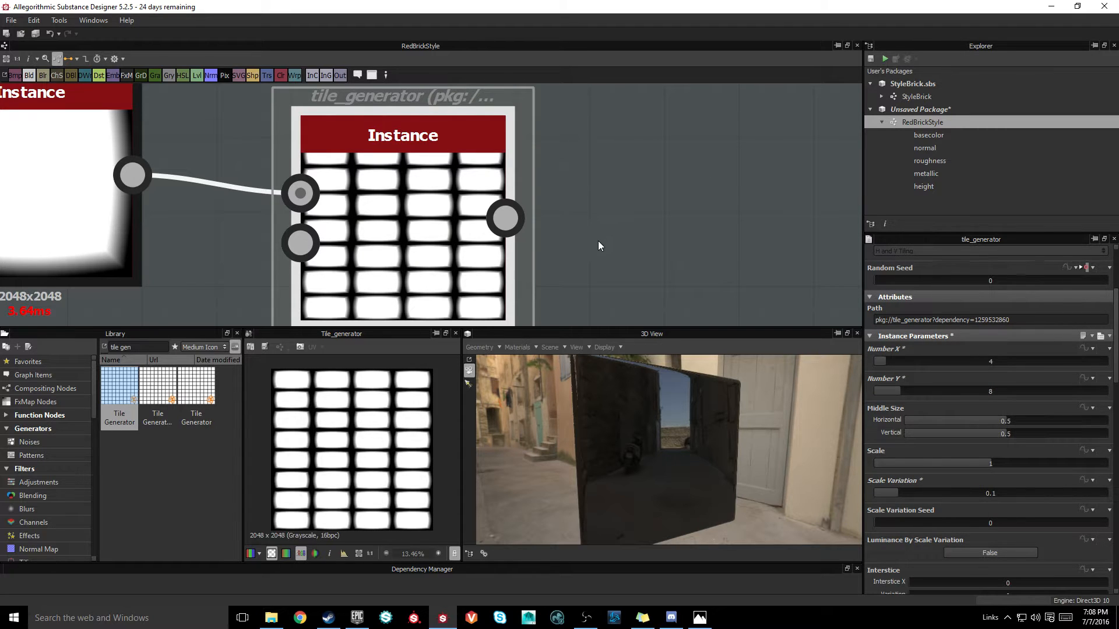
middle_click_drag(651, 264, 677, 240)
scroll(676, 240, "down", 1)
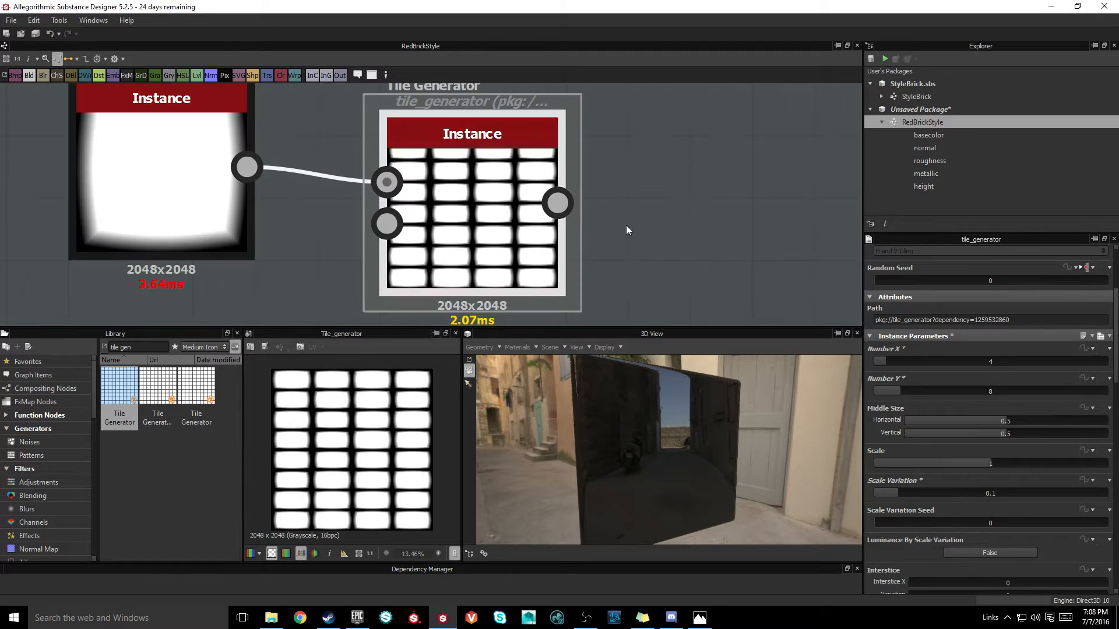
Step: Stagger the brick rows by setting the Tile Generator's Offset to 0.5
scroll(990, 467, "down", 1)
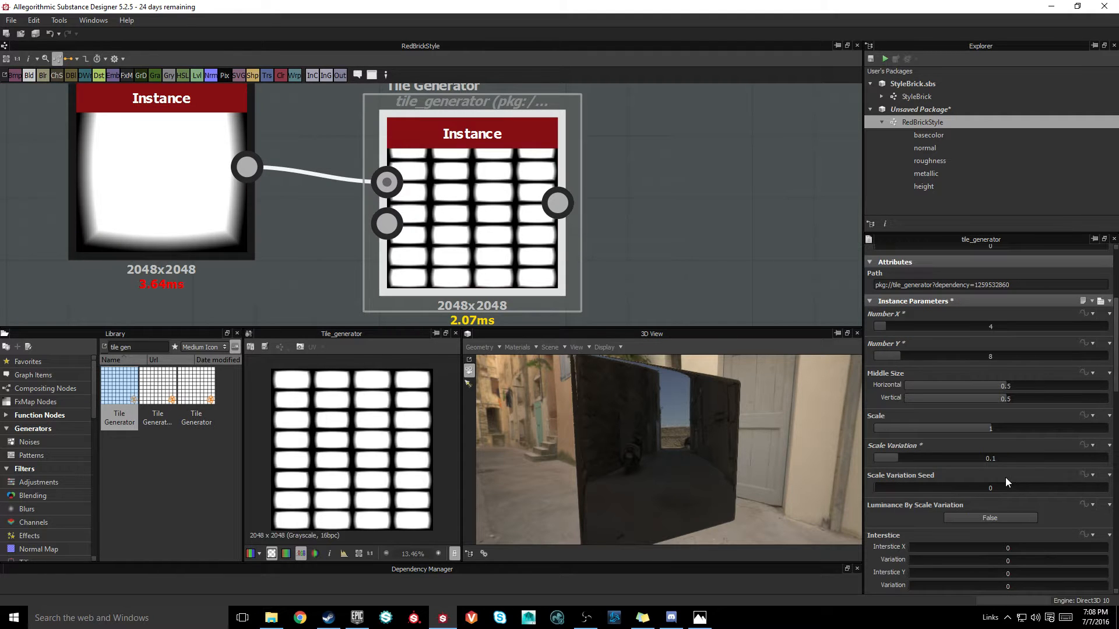
scroll(997, 482, "down", 5)
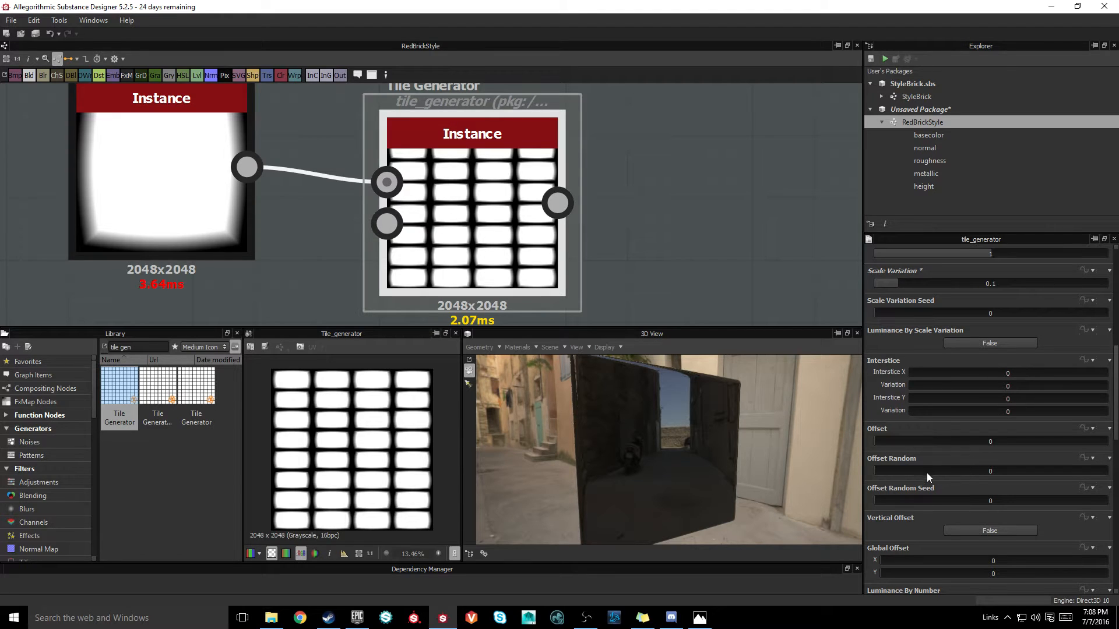
double_click(997, 440)
type("0.5")
key("Return")
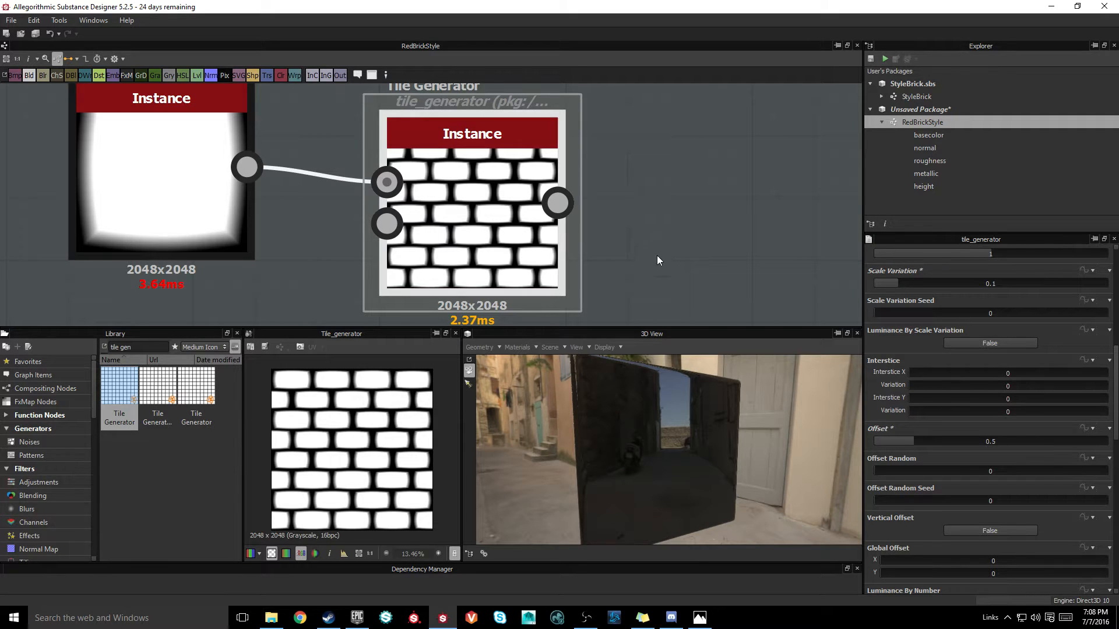
Step: Try different luminance variations on the Tile Generator, finally setting Variation to 0.5
scroll(949, 469, "down", 4)
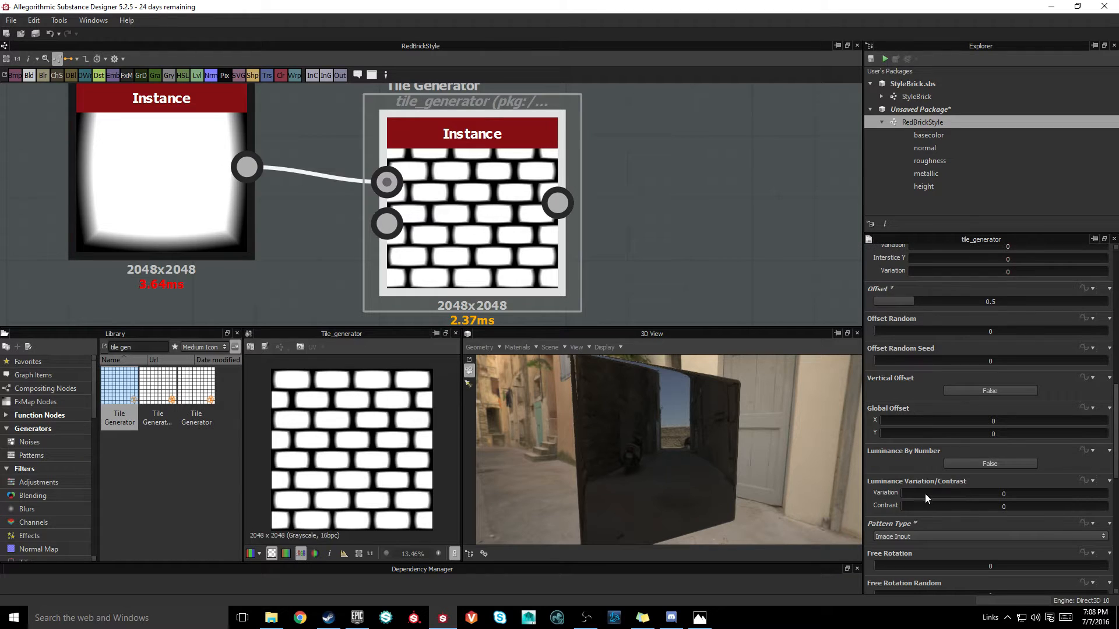
left_click_drag(910, 491, 1110, 510)
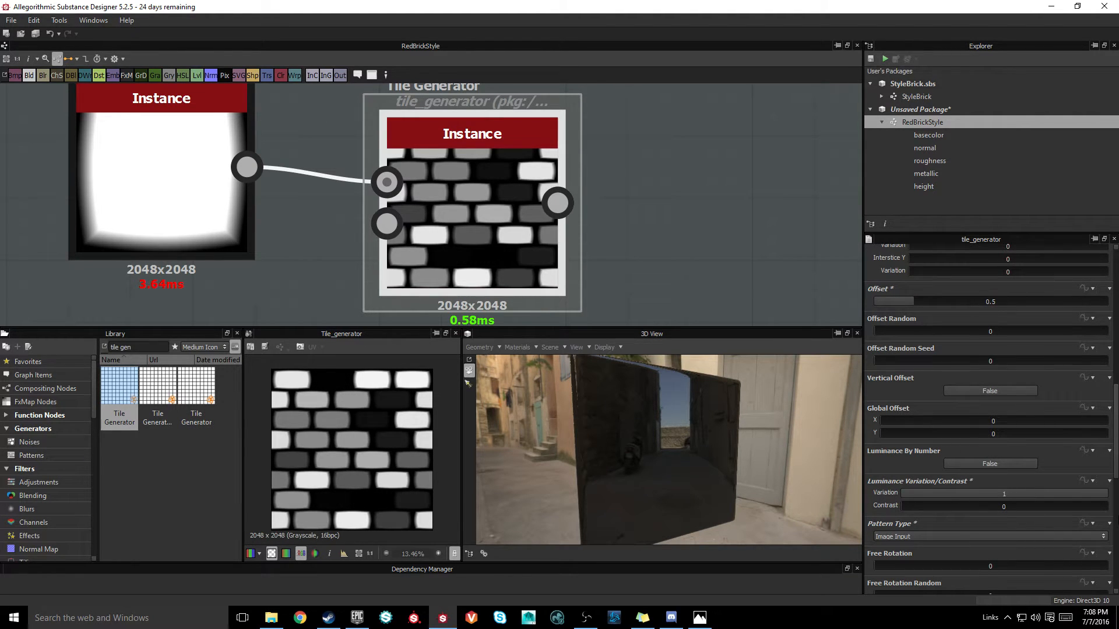
mouse_move(991, 493)
left_mouse_down()
mouse_move(932, 487)
mouse_move(999, 494)
left_mouse_up()
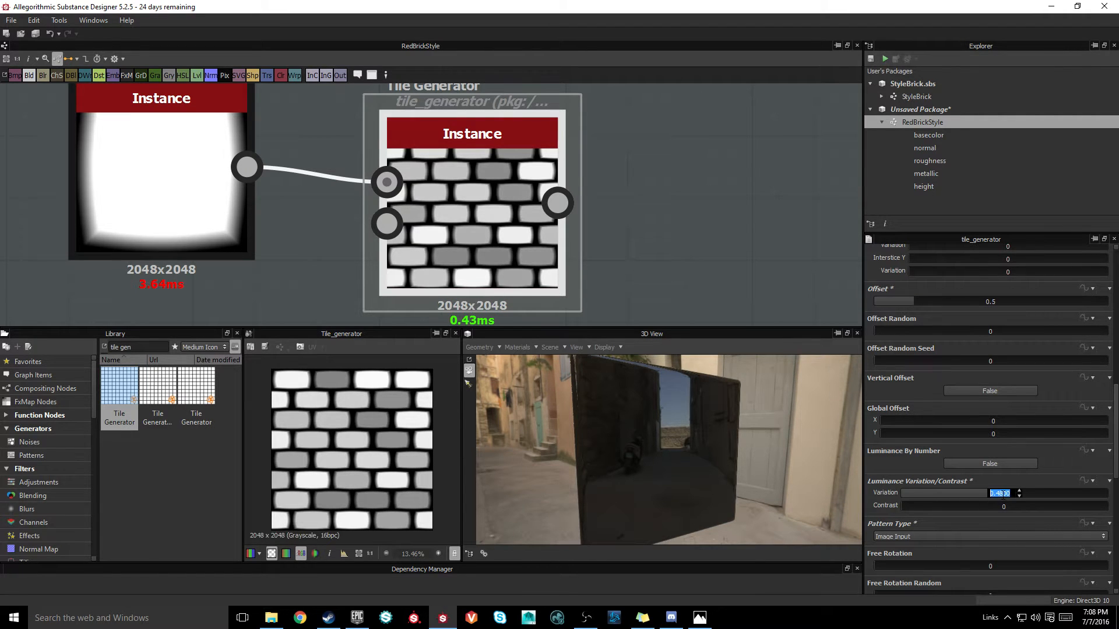
type("0.5")
key("Return")
Step: Add a Directional Warp node beside the Tile Generator and connect the generator's output to its upper input
middle_click_drag(627, 263, 562, 237)
scroll(452, 239, "down", 2)
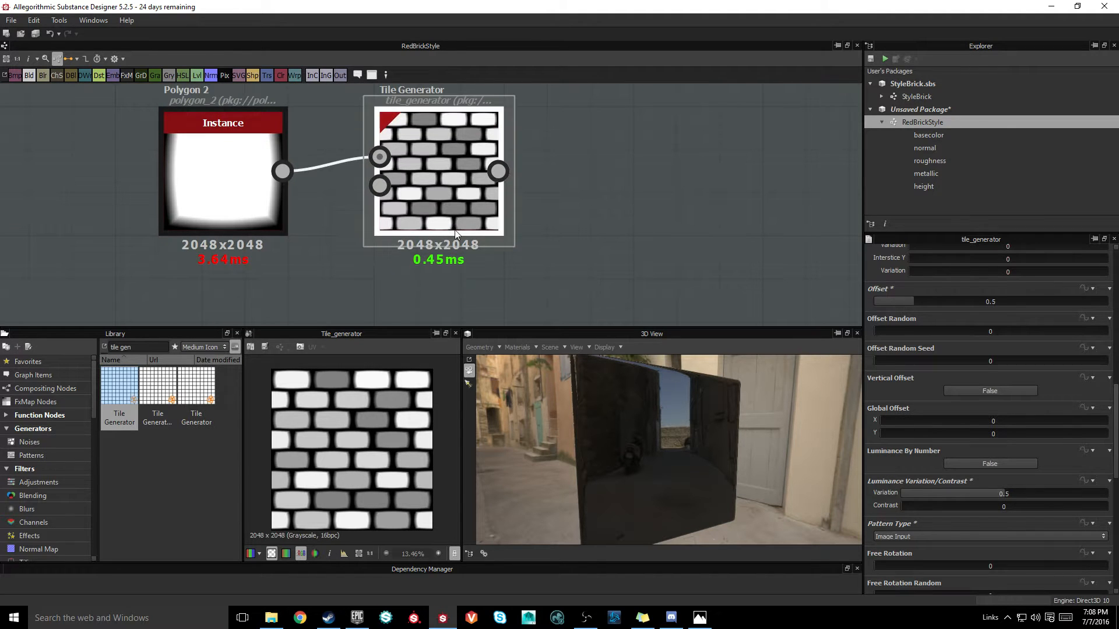
middle_click_drag(609, 225, 476, 229)
scroll(535, 233, "down", 2)
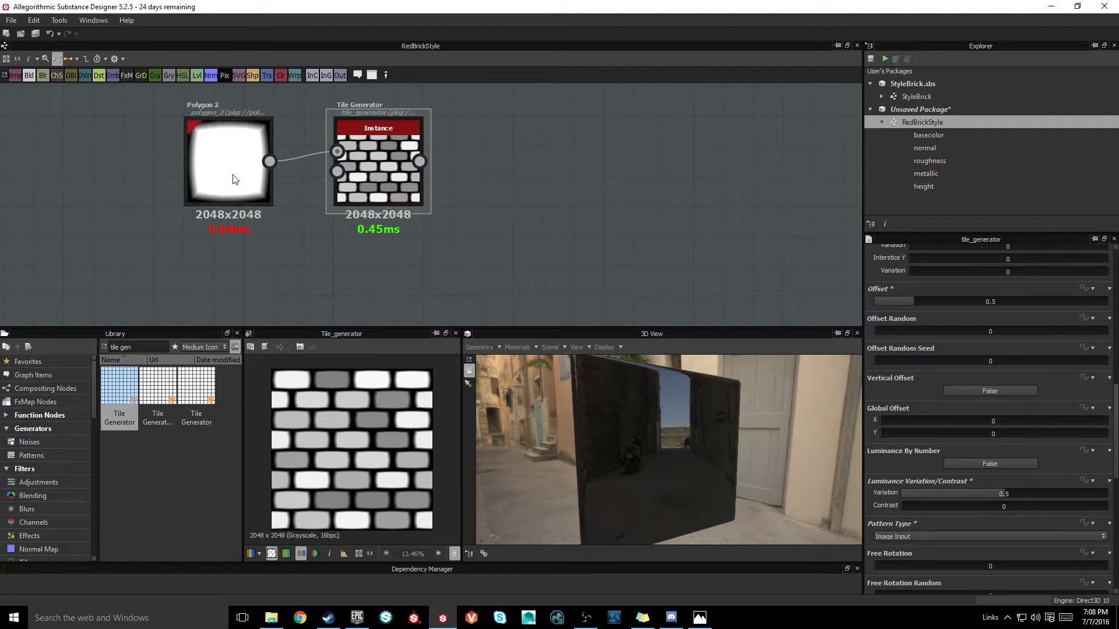
triple_click(120, 346)
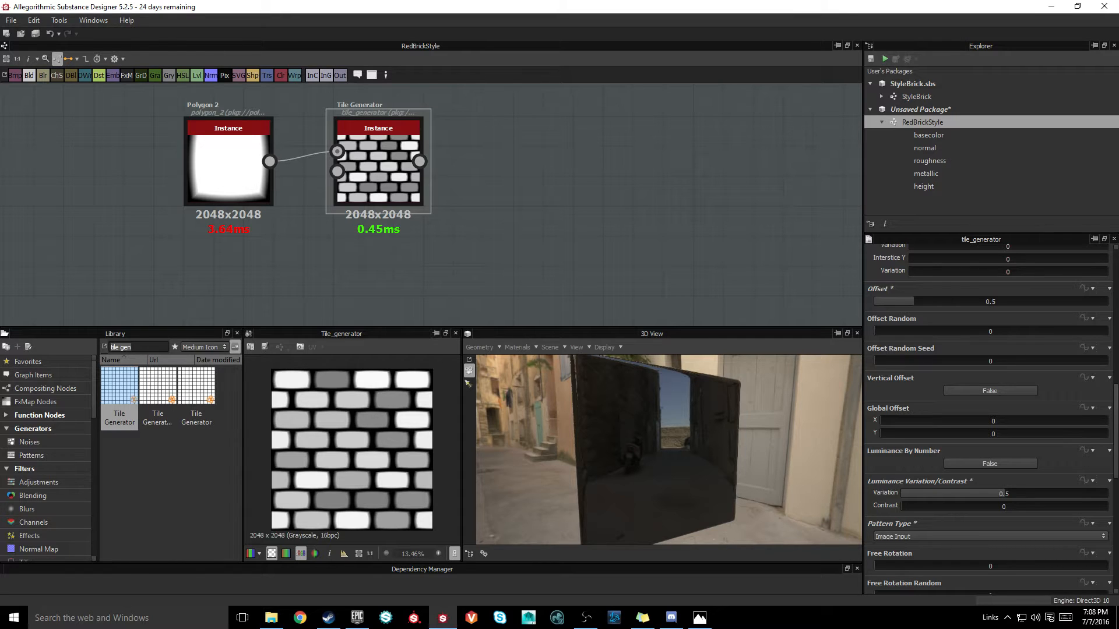
type("dir")
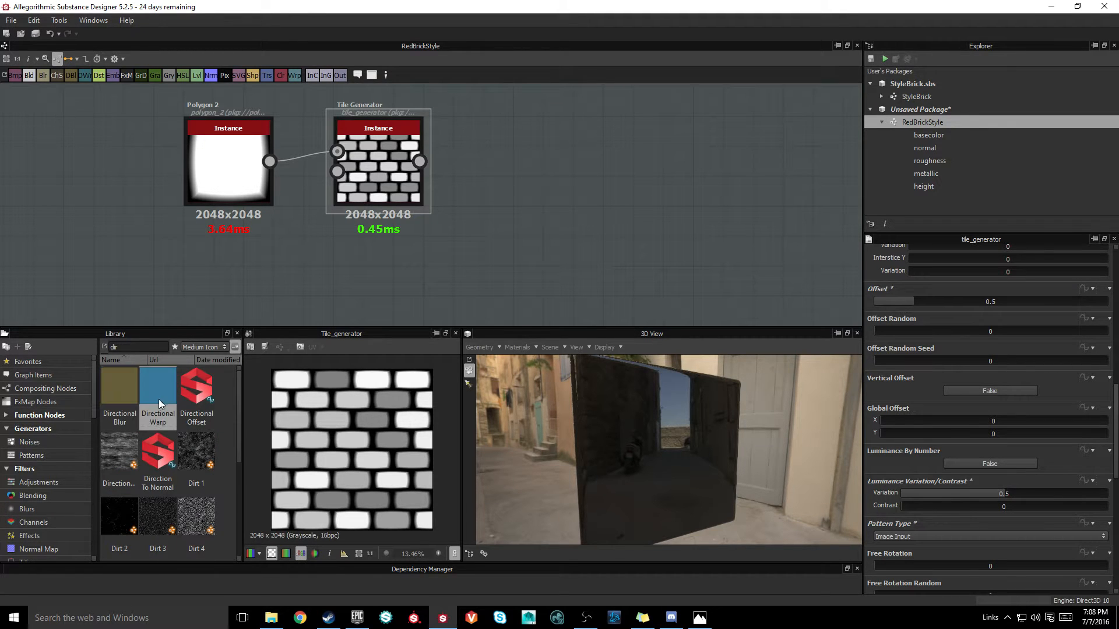
left_click_drag(159, 400, 519, 169)
left_click_drag(420, 163, 517, 182)
Step: Add a Creased noise node below the Polygon 2 node
middle_click_drag(352, 296, 425, 251)
key("BackSpace")
key("BackSpace")
key("BackSpace")
type("crea")
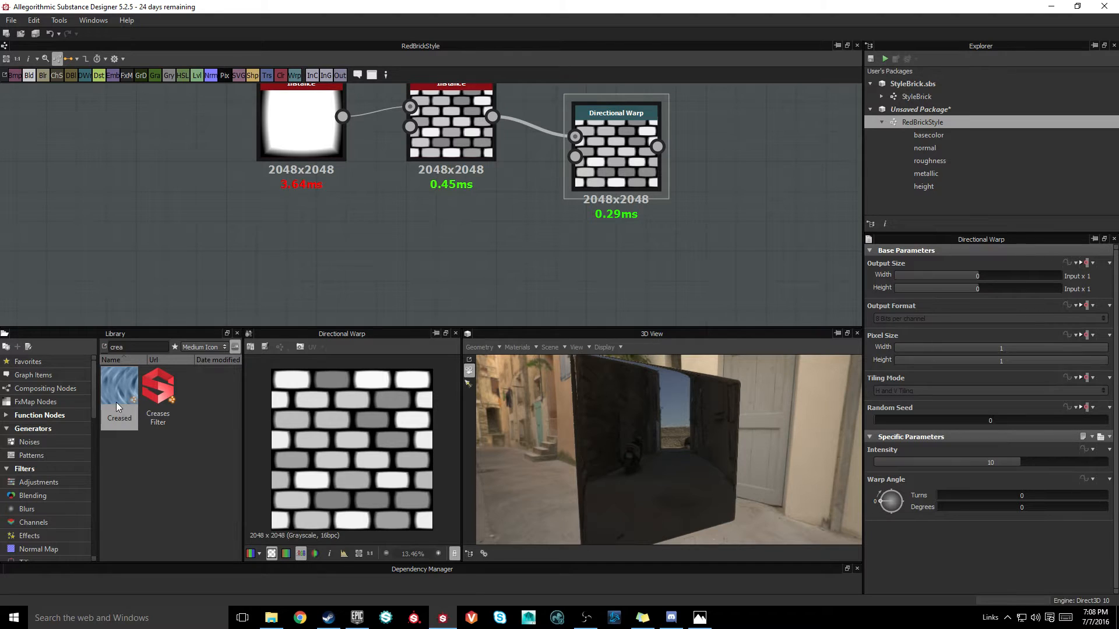
left_click_drag(118, 399, 272, 274)
middle_click_drag(395, 280, 419, 236)
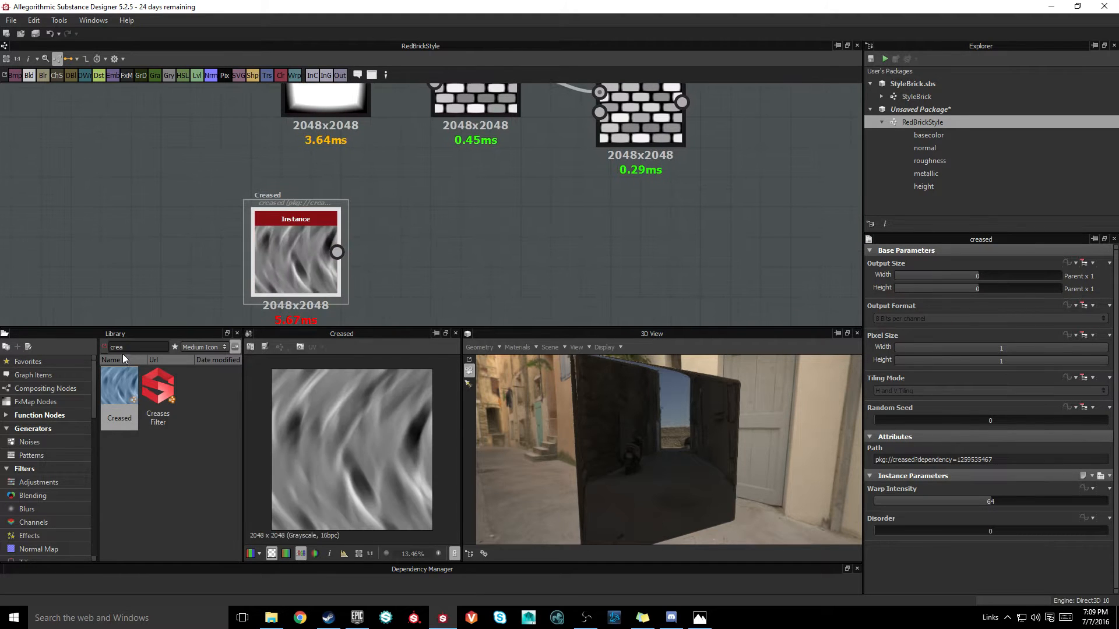
mouse_move(272, 260)
left_mouse_down()
mouse_move(288, 226)
mouse_move(279, 247)
left_mouse_up()
middle_click_drag(426, 252, 378, 229)
middle_click_drag(436, 206, 407, 227)
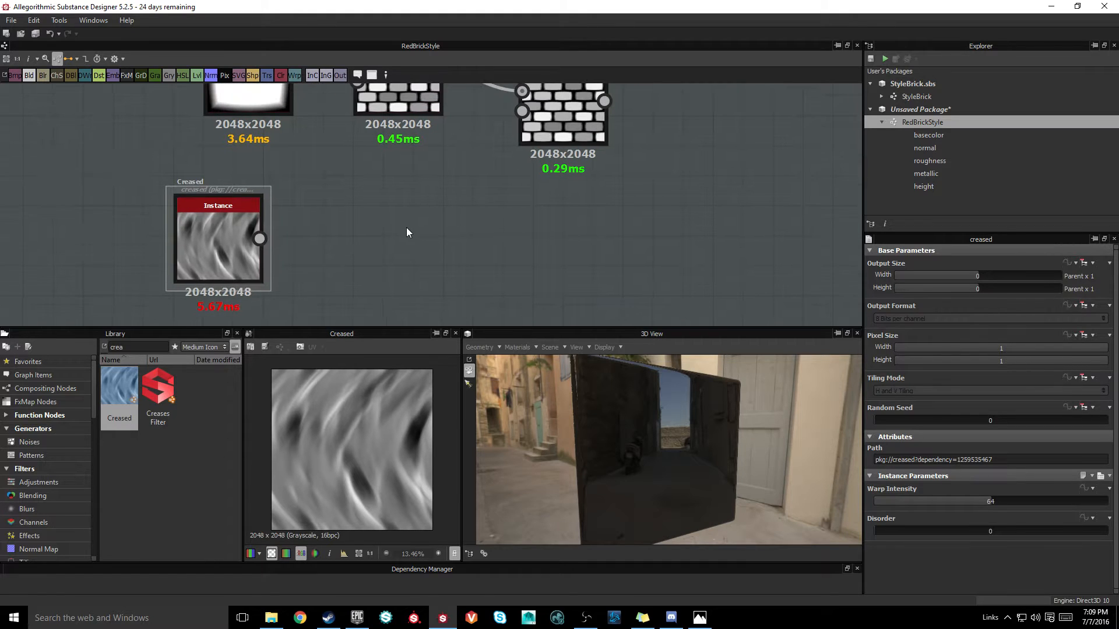
Step: Add a Blur HQ Grayscale node beside the Creased node and connect the Creased output to its input
key("BackSpace")
key("BackSpace")
key("BackSpace")
key("BackSpace")
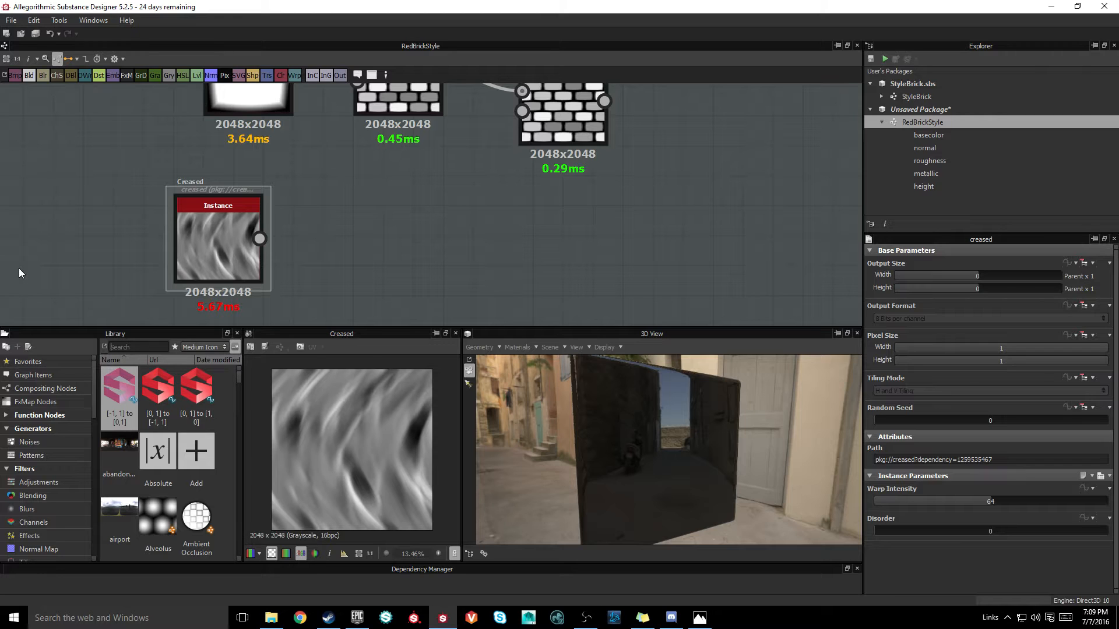
type("blur")
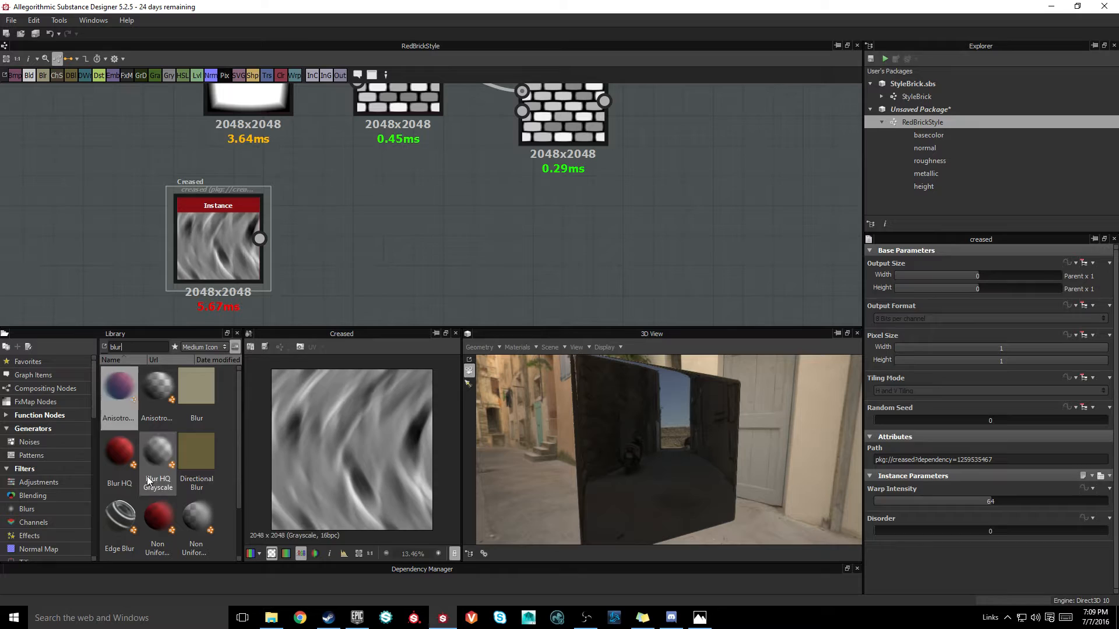
left_click_drag(146, 477, 339, 247)
left_click_drag(259, 239, 326, 242)
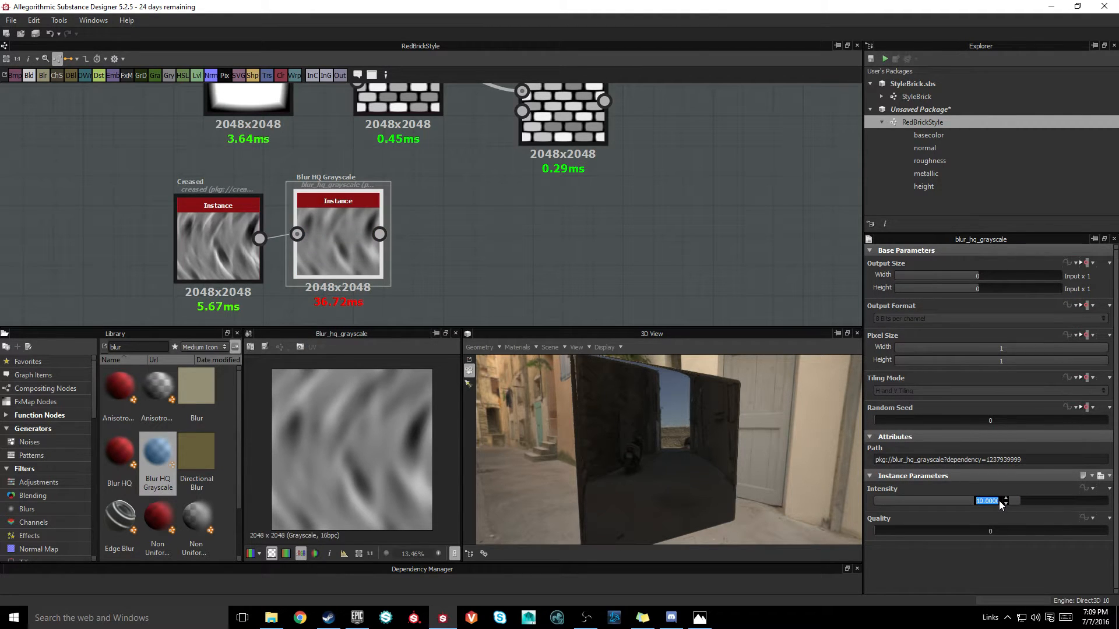
Step: Set the Blur HQ Grayscale intensity to 7 and shift the Creased and blur nodes to make room for another node
type("7")
key("Return")
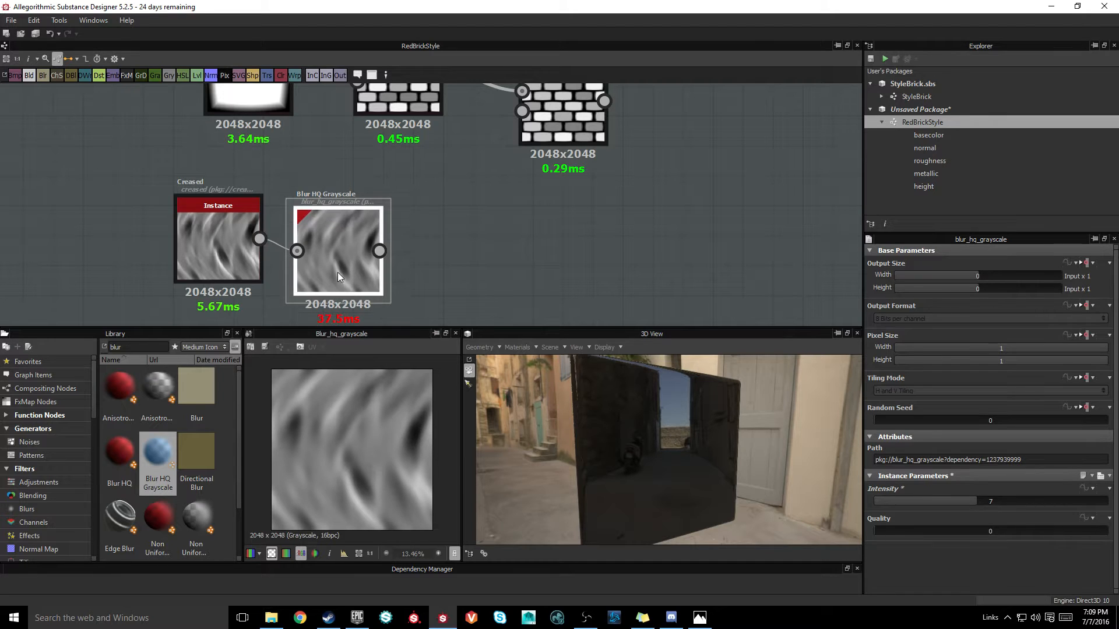
left_click_drag(337, 272, 338, 259)
left_click_drag(113, 218, 264, 261)
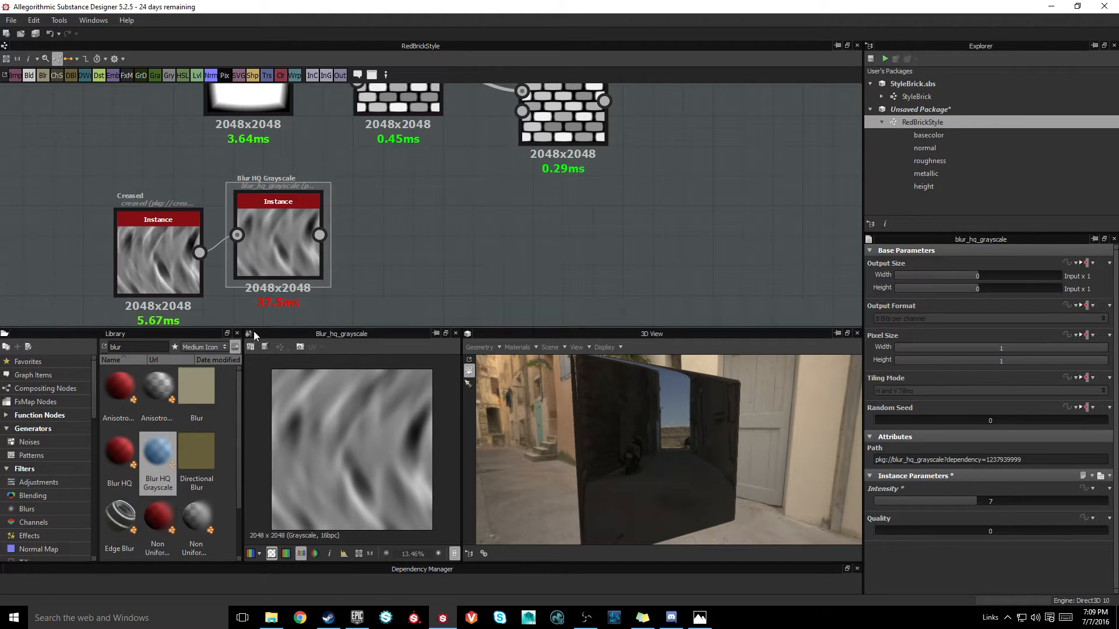
Step: Add a Levels node after Blur HQ Grayscale and connect the blur's output to its input
double_click(120, 347)
type("levels")
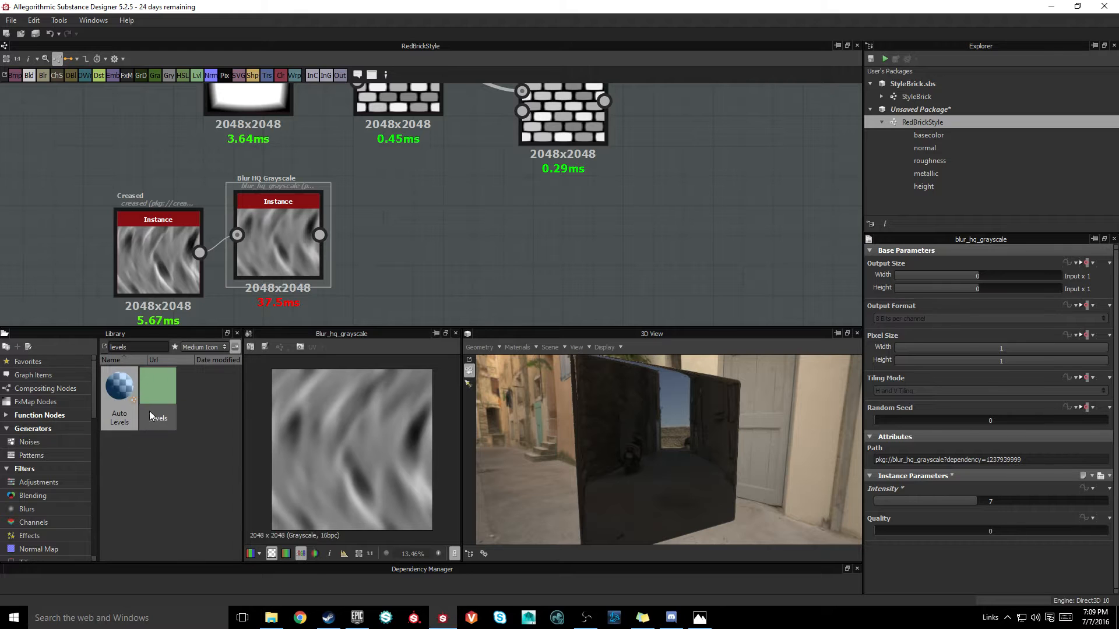
left_click_drag(149, 411, 429, 255)
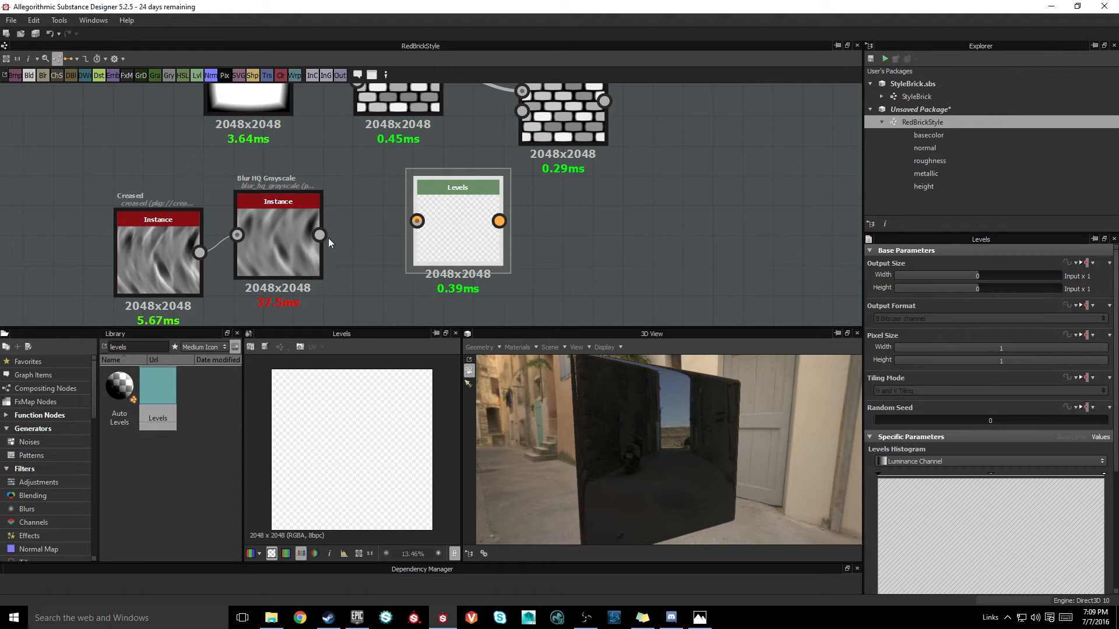
left_click_drag(320, 235, 407, 250)
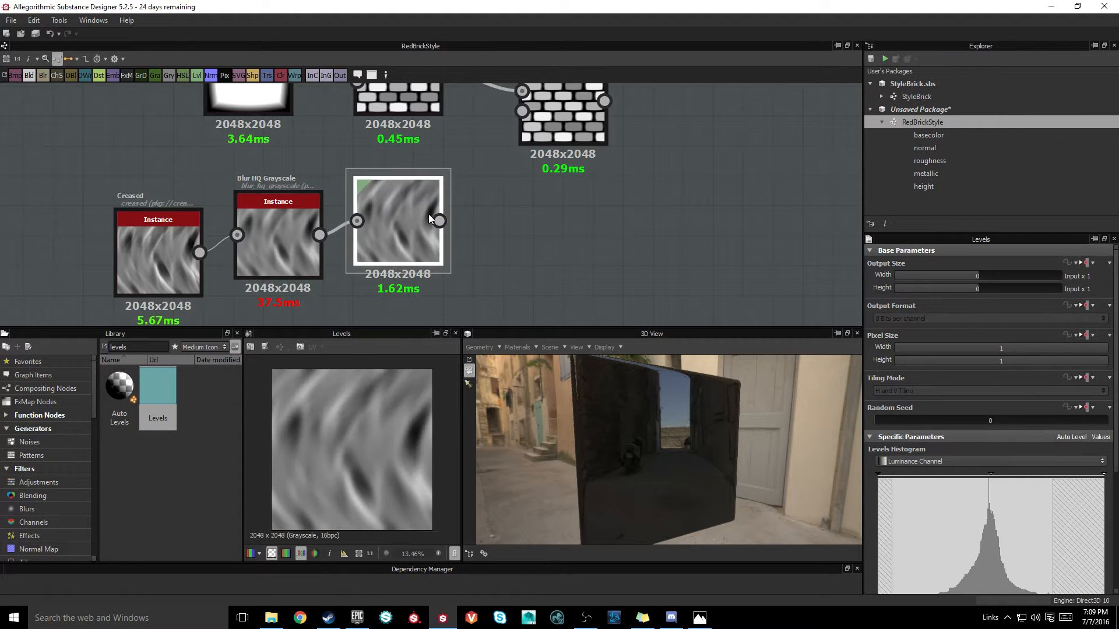
Step: Brighten the Levels node by lowering its midtone and its white point to about mid-histogram, and connect its output to Directional Warp's lower input
left_click_drag(991, 473, 977, 473)
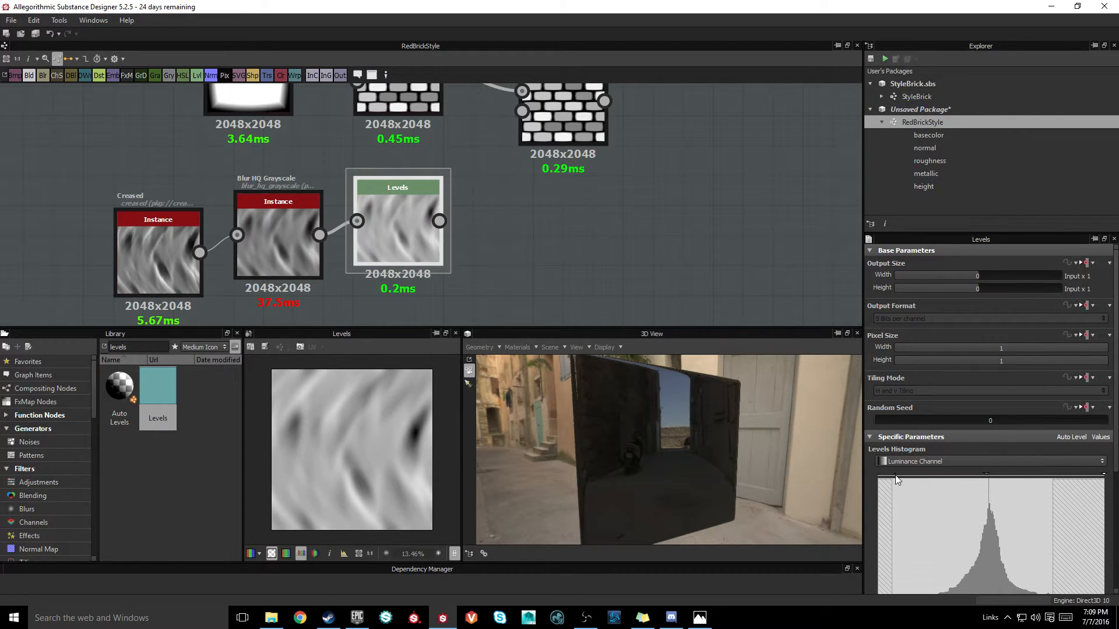
left_click_drag(1104, 473, 994, 474)
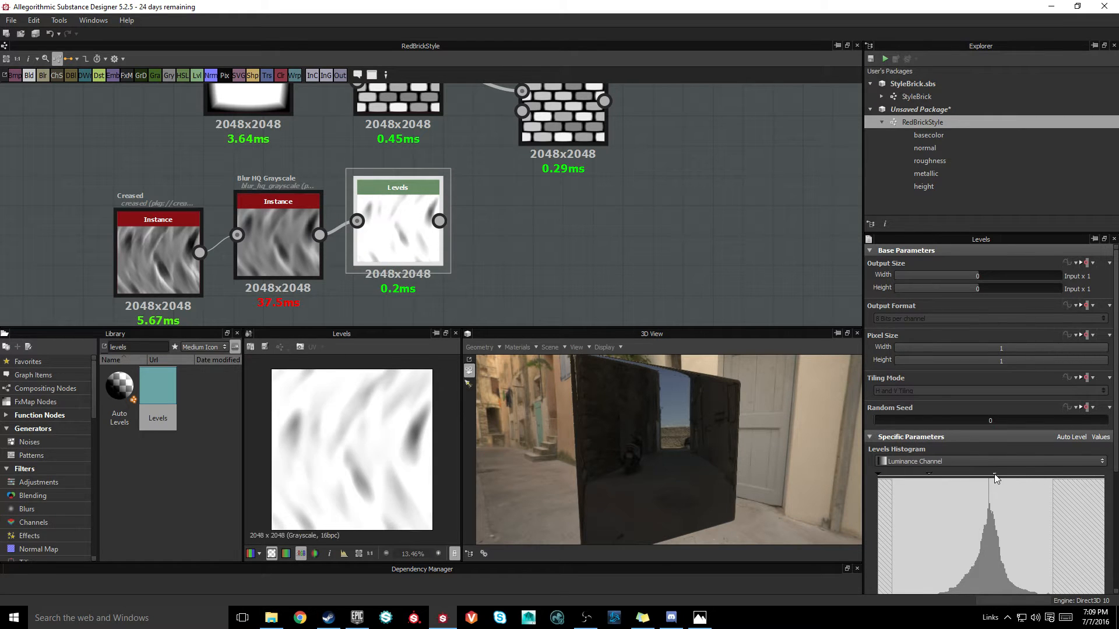
middle_click_drag(553, 233, 468, 280)
left_click_drag(359, 274, 445, 165)
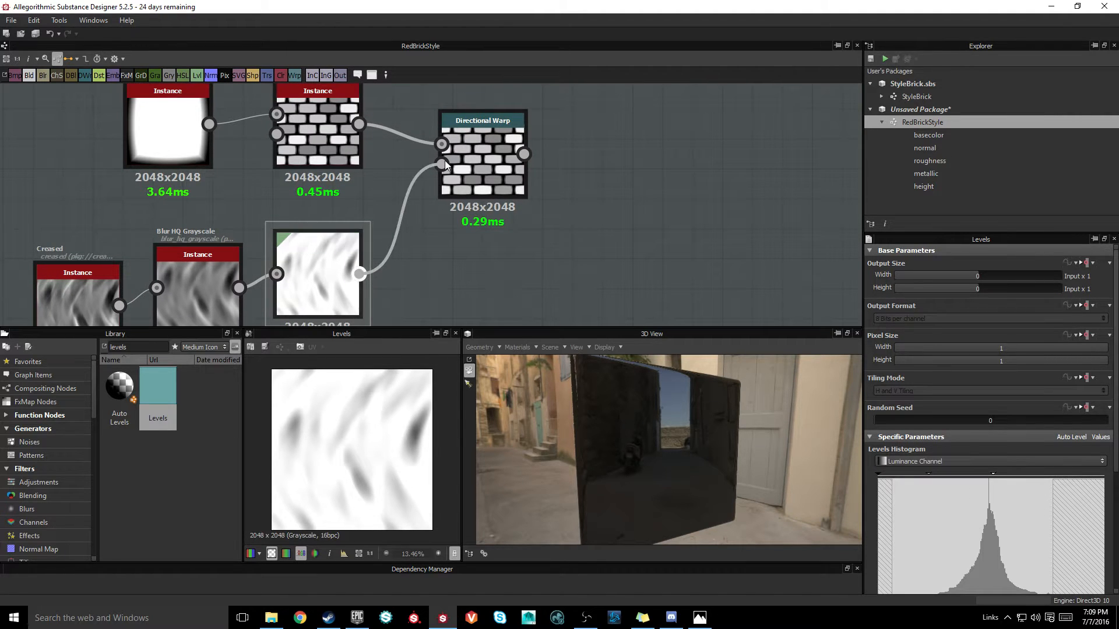
Step: Set the Directional Warp node's Intensity to 20
middle_click_drag(499, 183, 464, 205)
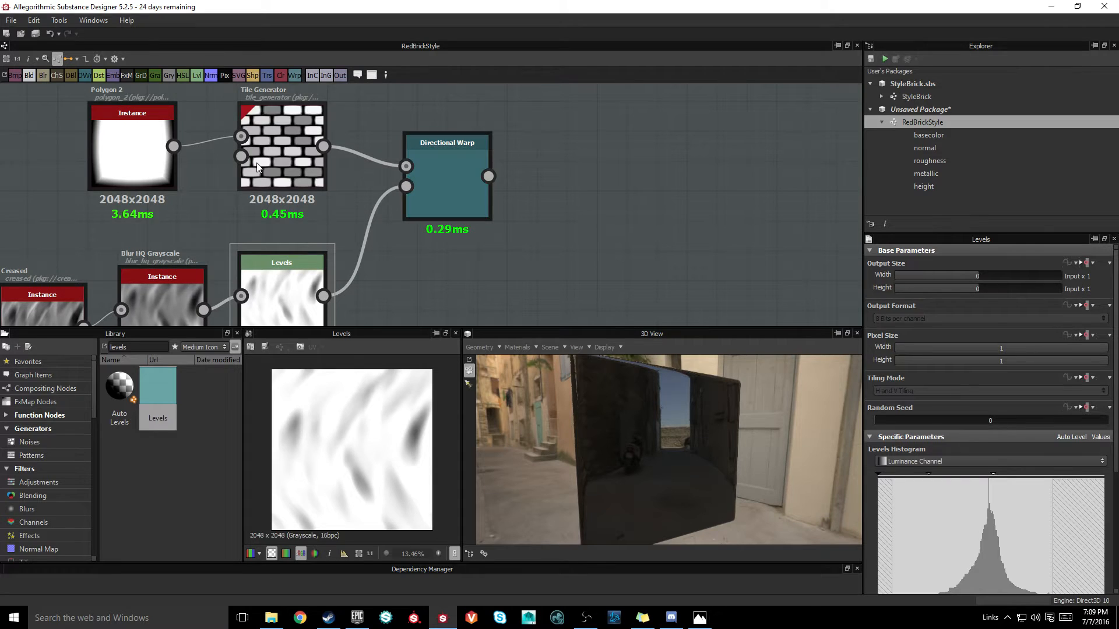
left_click(290, 168)
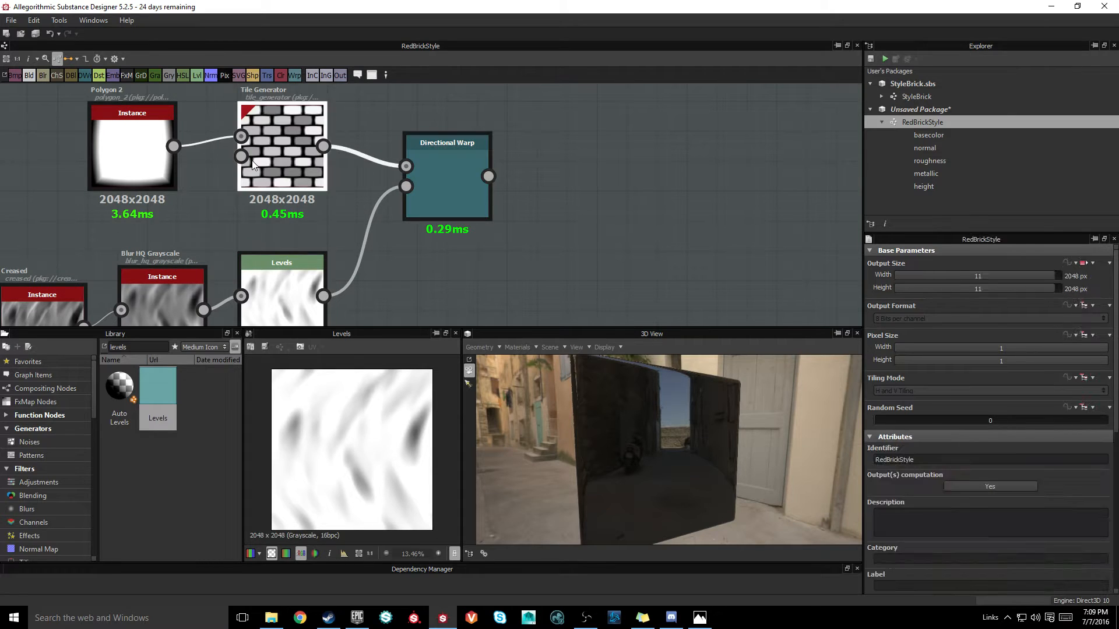
left_click(452, 209)
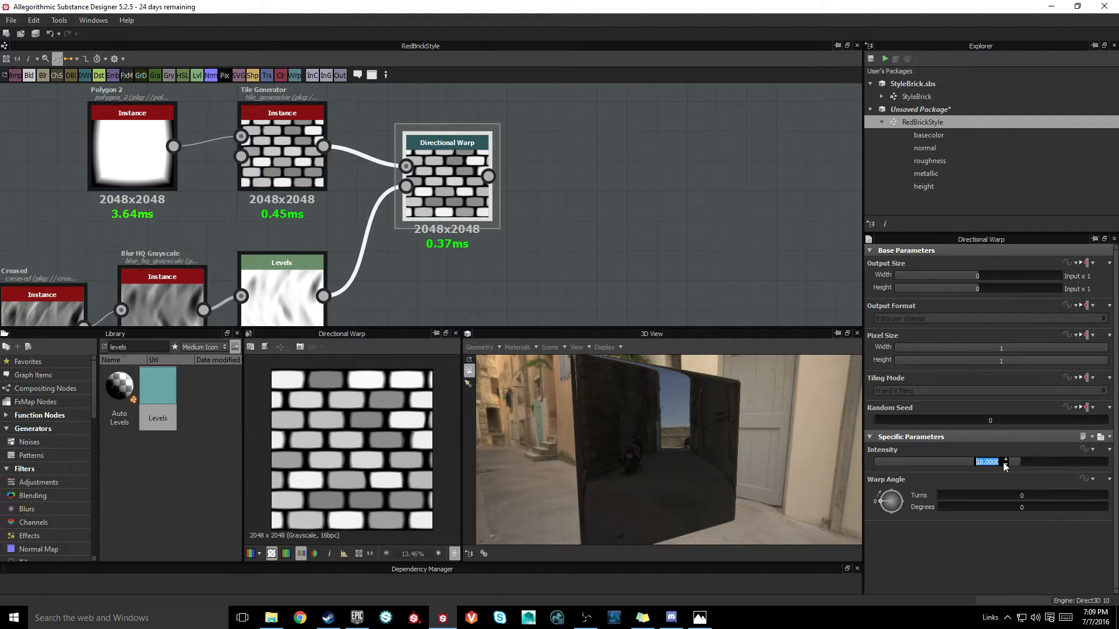
double_click(1002, 463)
type("20")
key("Return")
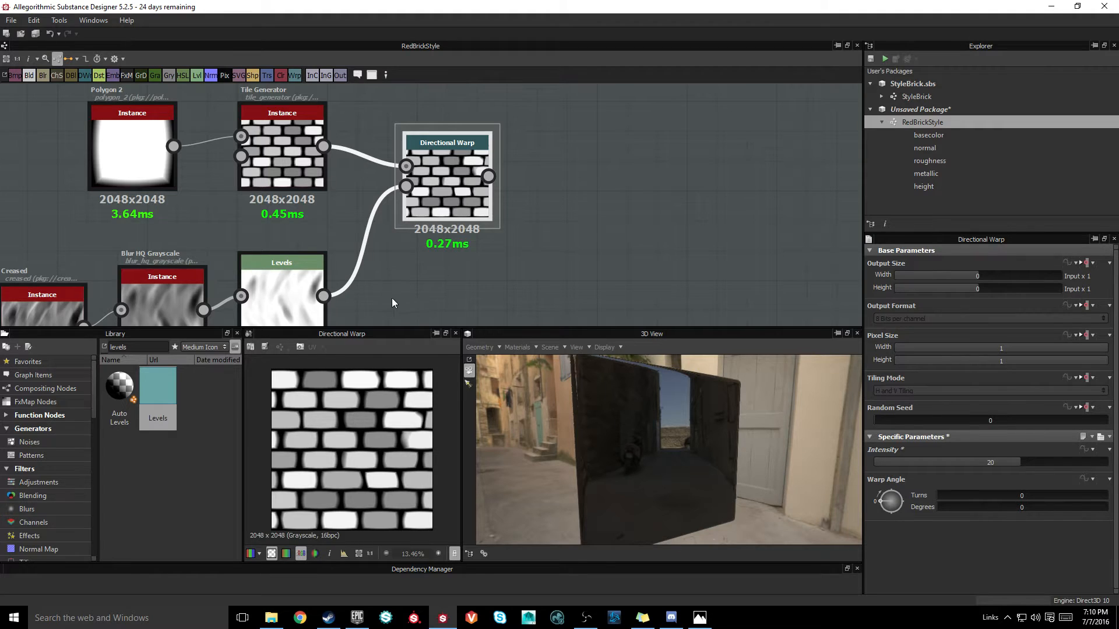
Step: Raise the Levels node's white point slightly and preview the Directional Warp result again
middle_click_drag(296, 326, 377, 270)
left_click(377, 270)
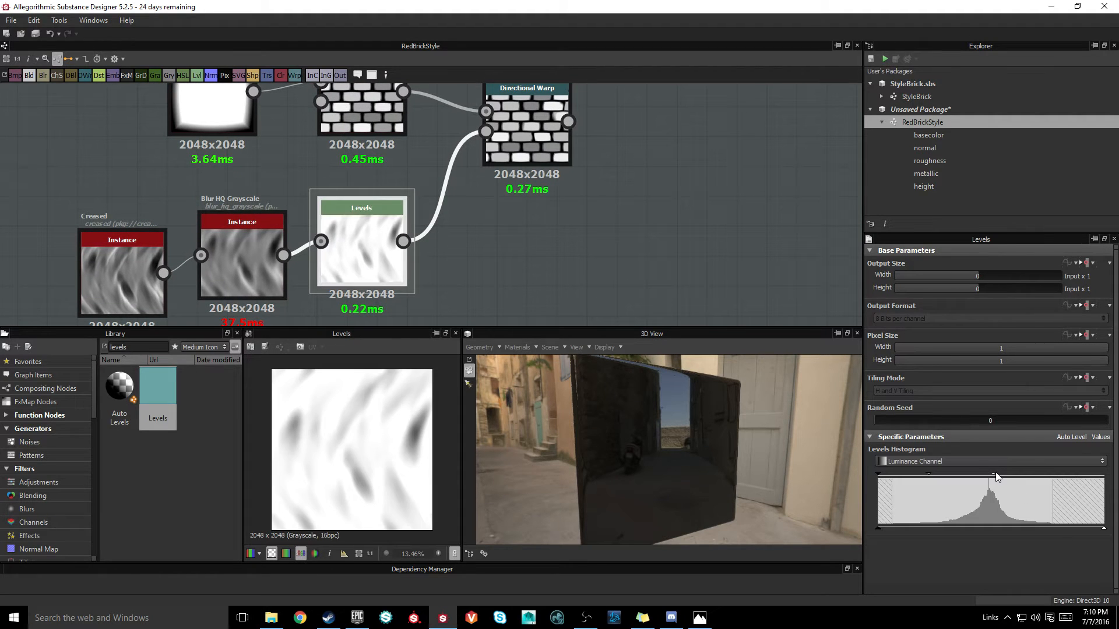
left_click_drag(996, 477, 1015, 477)
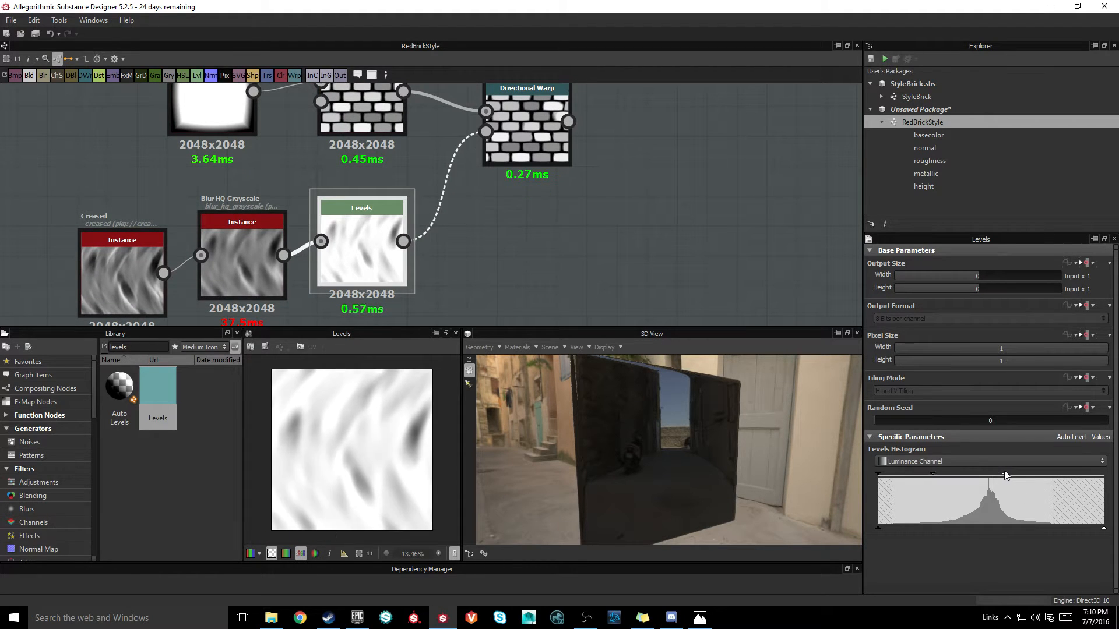
double_click(518, 133)
middle_click_drag(665, 236, 592, 253)
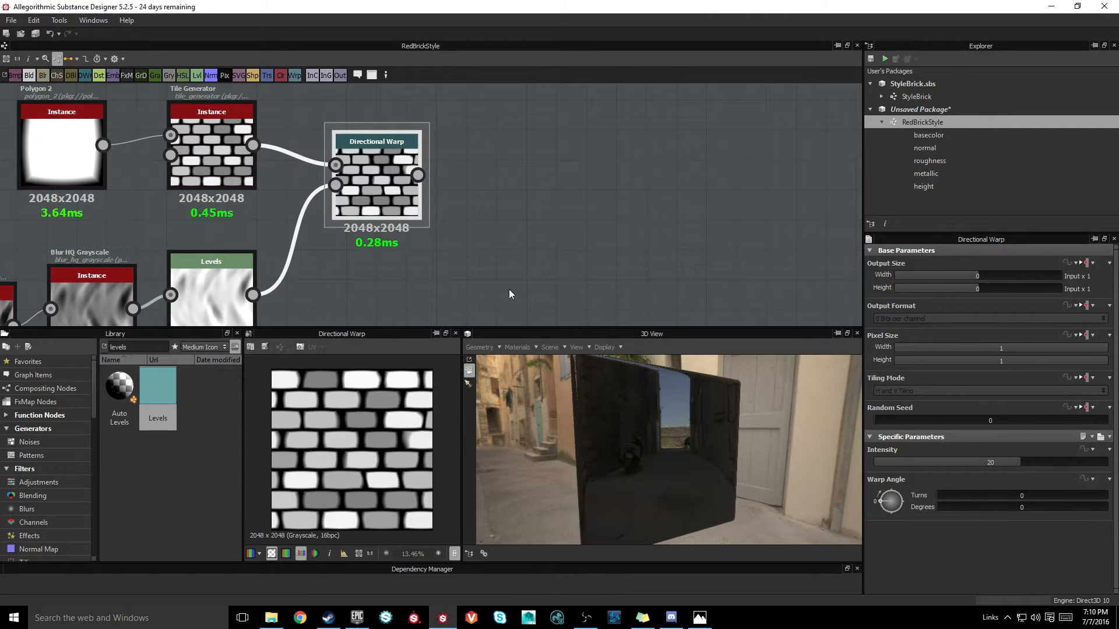
Step: Add a Safe Transform Grayscale node with Tile at 1 after Directional Warp and connect the warp's output to it
scroll(513, 230, "down", 2)
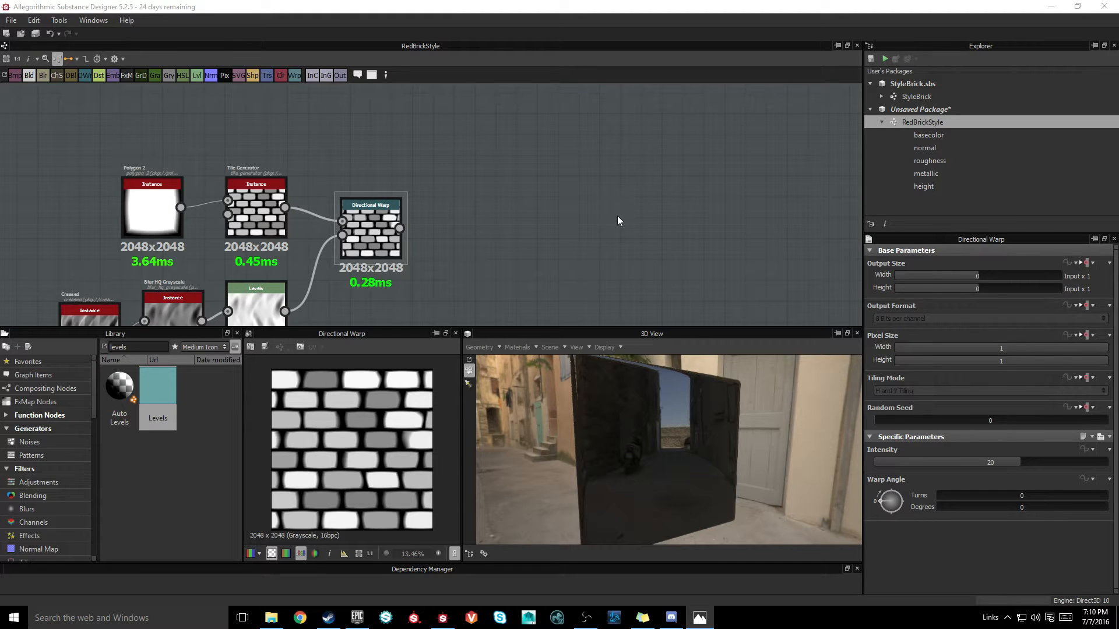
middle_click_drag(617, 216, 528, 187)
left_click_drag(144, 348, 26, 348)
type("safe")
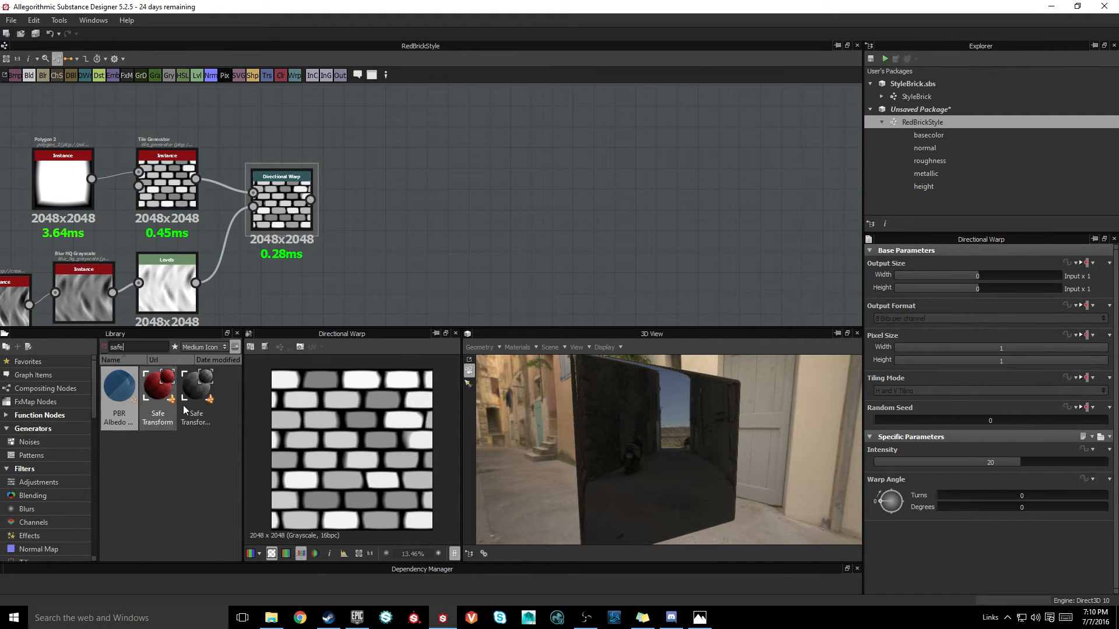
left_click_drag(185, 402, 396, 224)
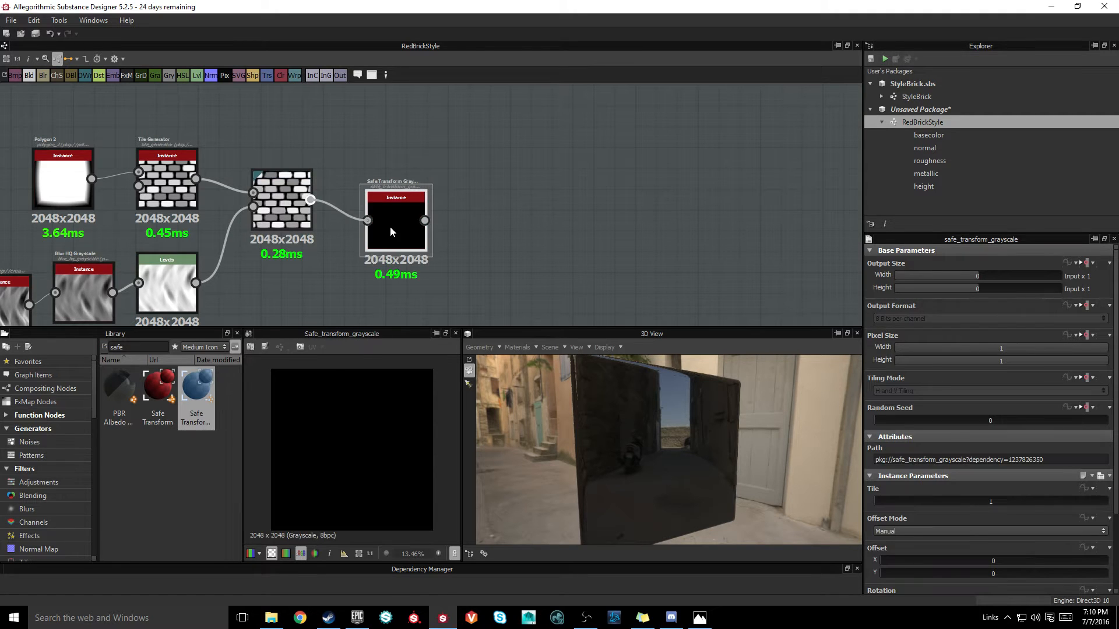
scroll(390, 226, "up", 3)
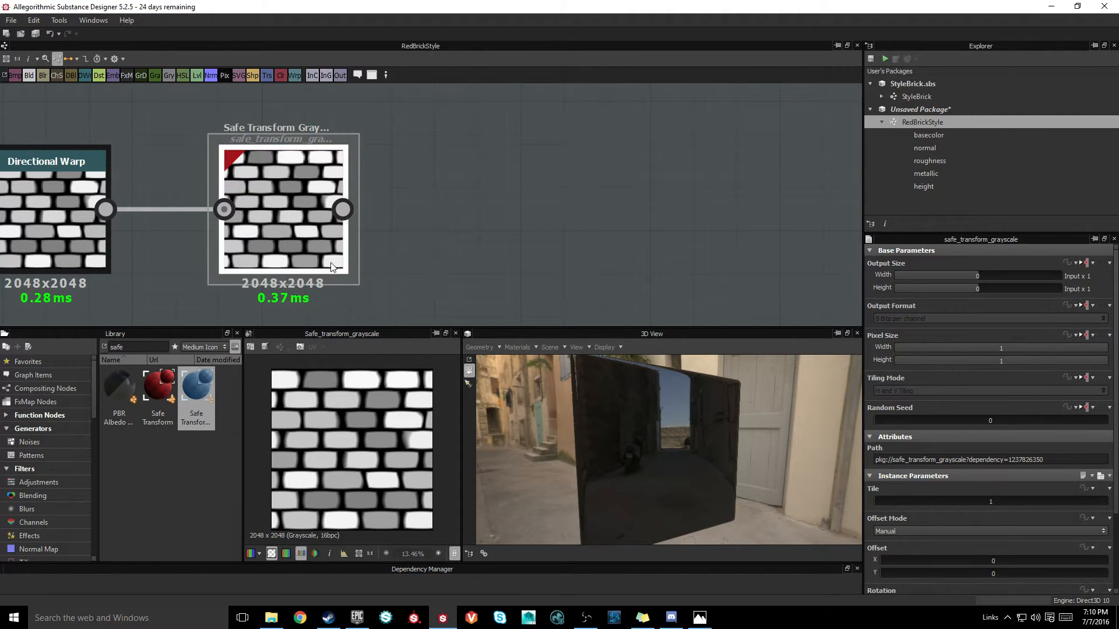
left_click_drag(894, 502, 805, 503)
Step: Add a Blur HQ Grayscale node above and after Safe Transform Grayscale and connect the transform's output to its input
middle_click_drag(471, 198, 372, 195)
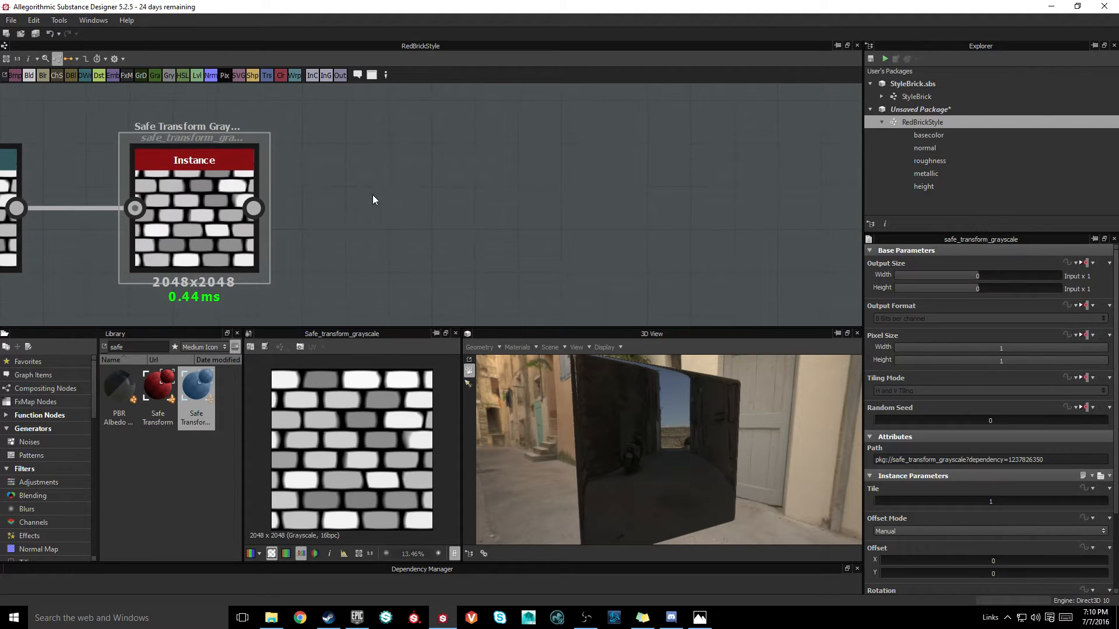
scroll(352, 205, "down", 1)
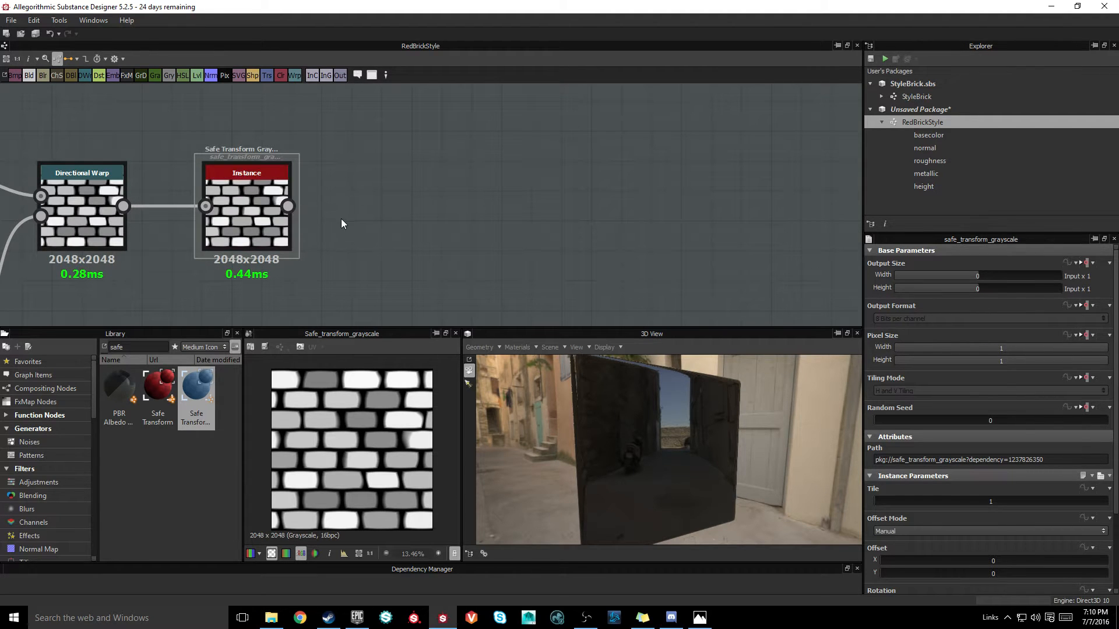
middle_click_drag(385, 209, 350, 225)
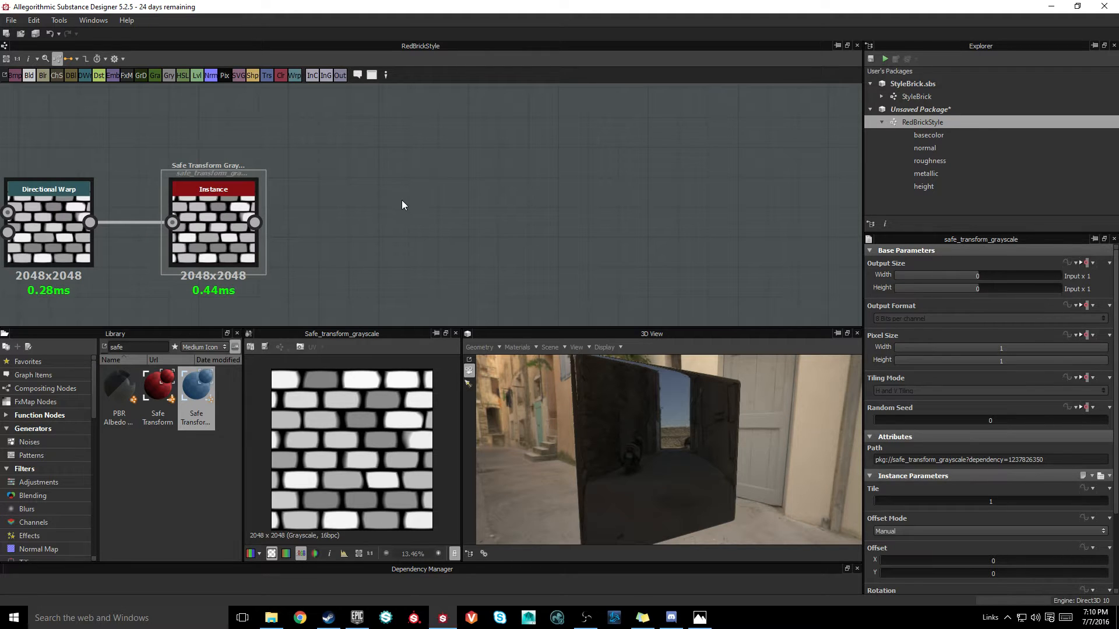
middle_click_drag(415, 193, 384, 213)
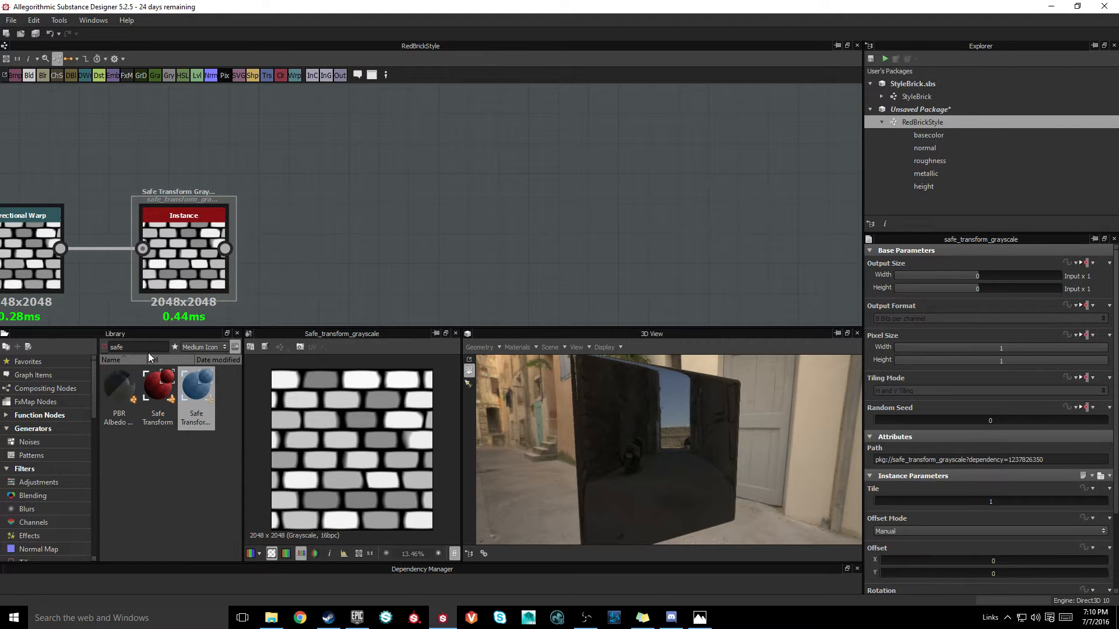
left_click_drag(145, 348, 30, 352)
type("blur")
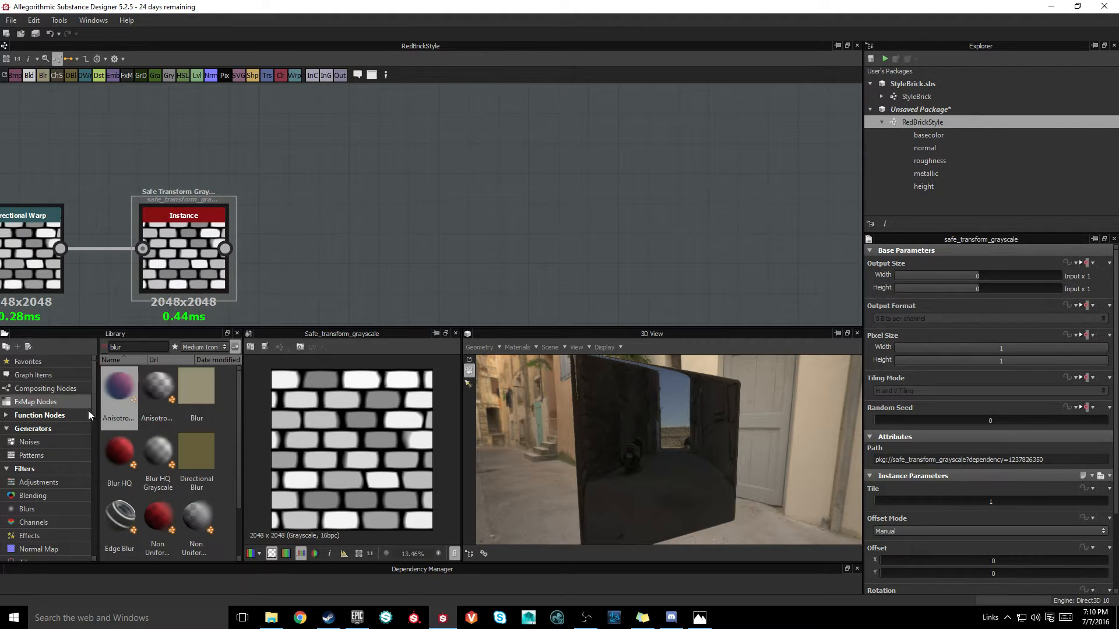
left_click_drag(158, 453, 394, 187)
left_click_drag(225, 248, 360, 86)
middle_click_drag(506, 205, 451, 252)
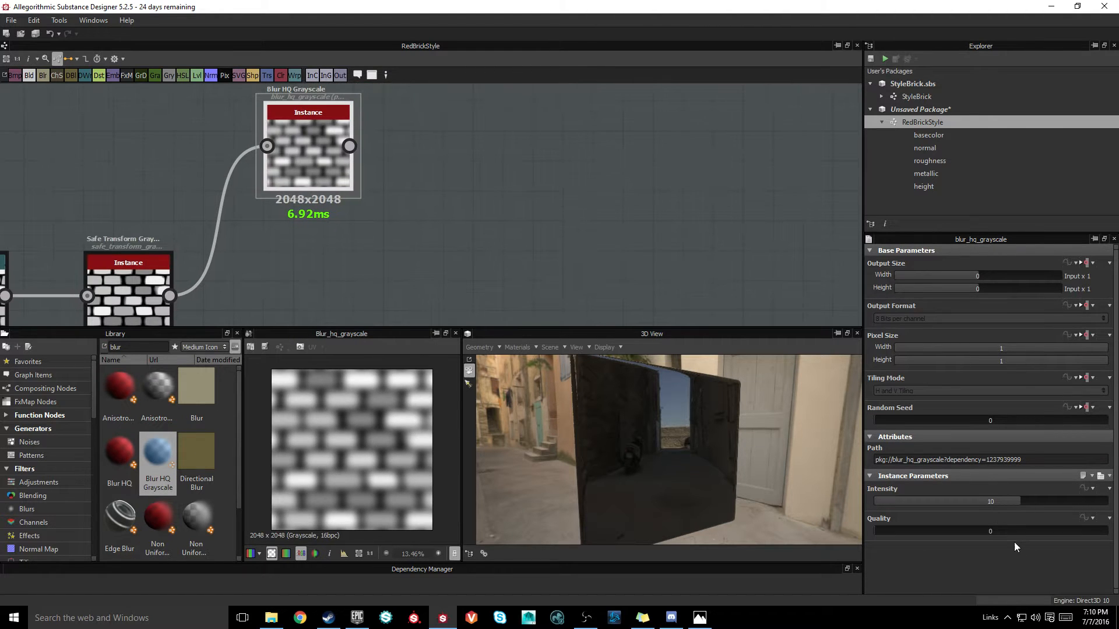
Step: Set the new Blur HQ Grayscale node's Intensity to 5
double_click(992, 500)
type("5")
key("Return")
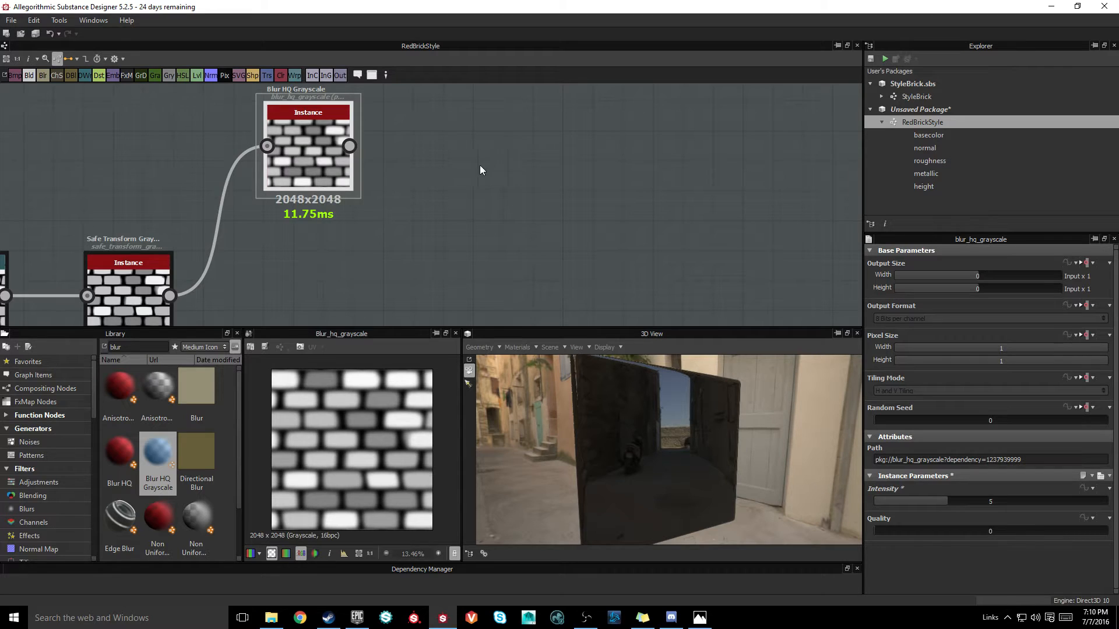
Step: Add a Perlin Noise Zoom node, set its Distance to 21, and place it above the new Blur HQ Grayscale
middle_click_drag(481, 166, 409, 216)
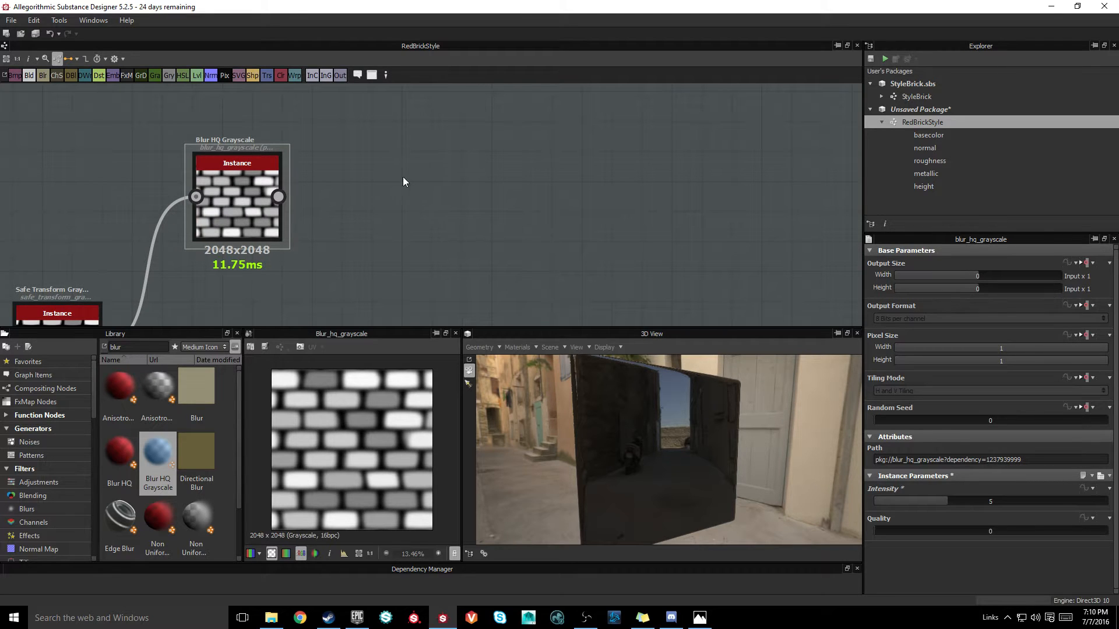
left_click_drag(138, 348, 104, 348)
type("perlin")
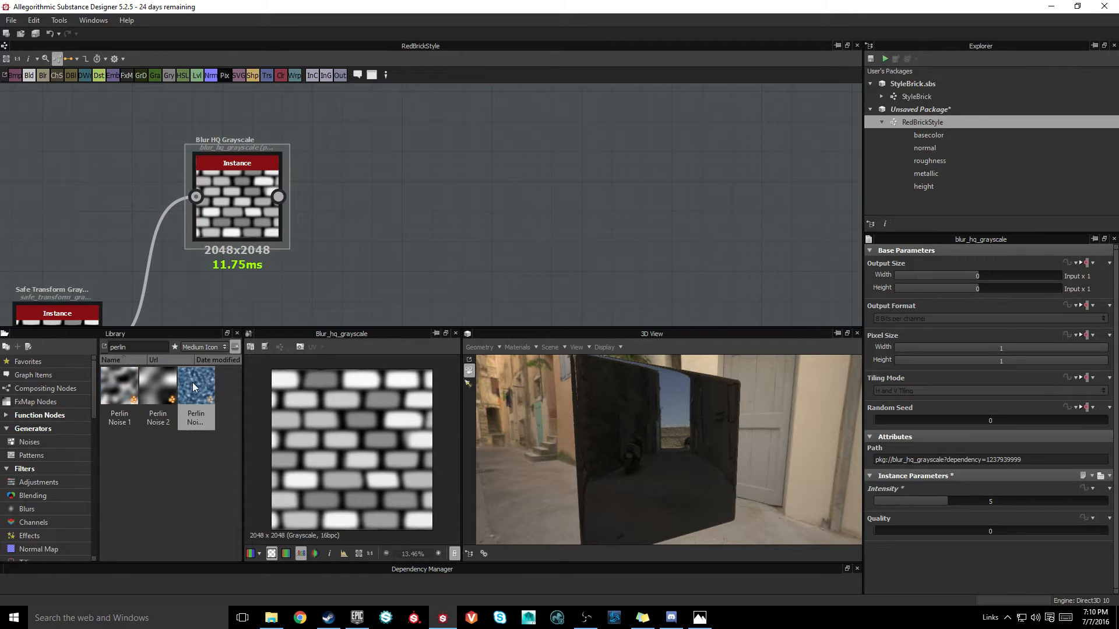
left_click_drag(195, 388, 376, 112)
middle_click_drag(403, 138, 393, 204)
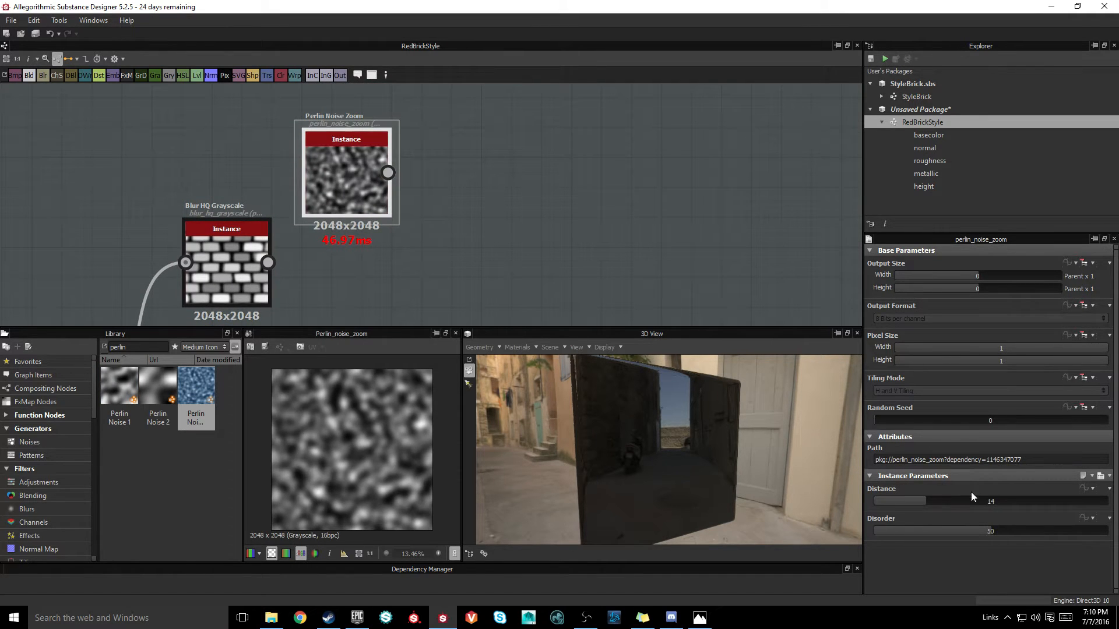
left_click_drag(935, 502, 952, 506)
left_click_drag(351, 190, 292, 143)
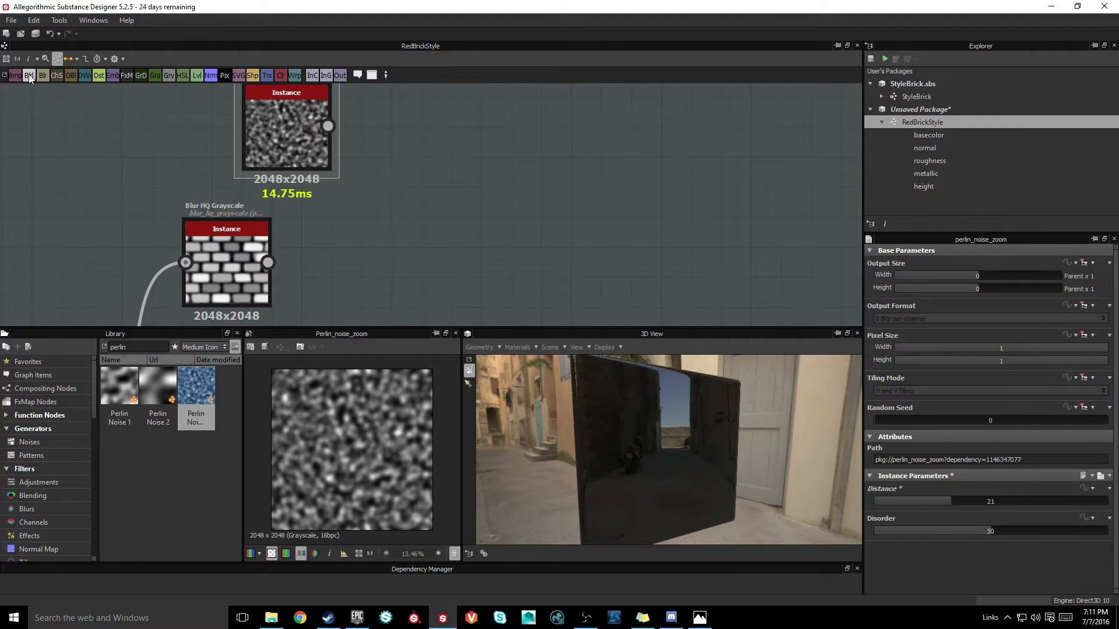
Step: Add a Blend node with the Perlin noise as foreground over the blurred bricks as background, at 0.33 opacity
left_click_drag(452, 235, 452, 235)
left_click_drag(267, 263, 448, 238)
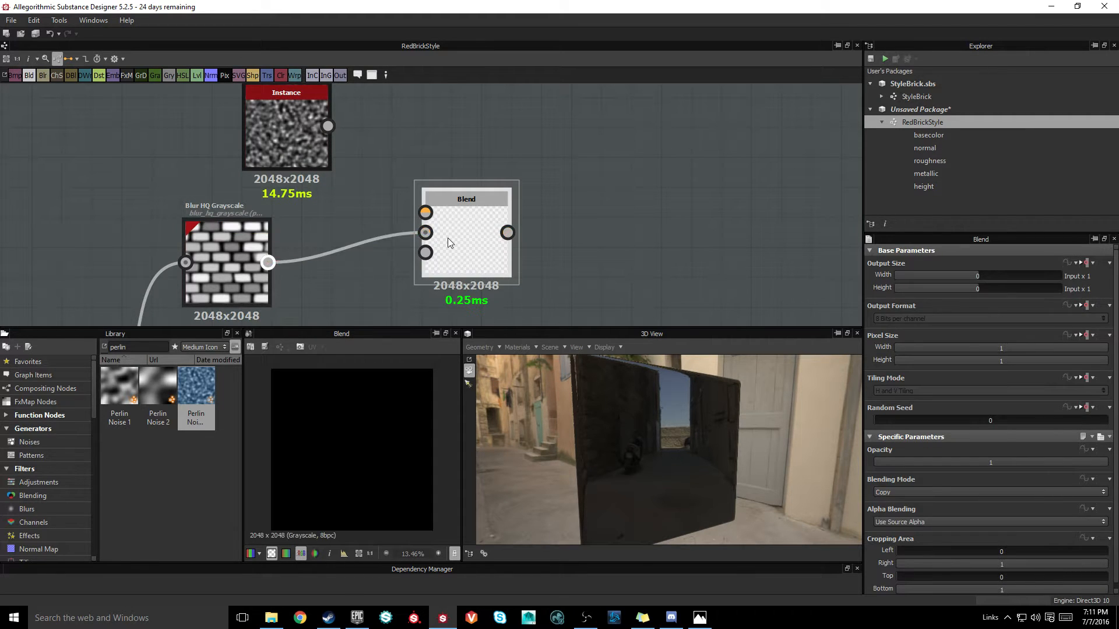
middle_click_drag(450, 256, 426, 284)
left_click_drag(303, 154, 445, 242)
middle_click_drag(587, 252, 466, 164)
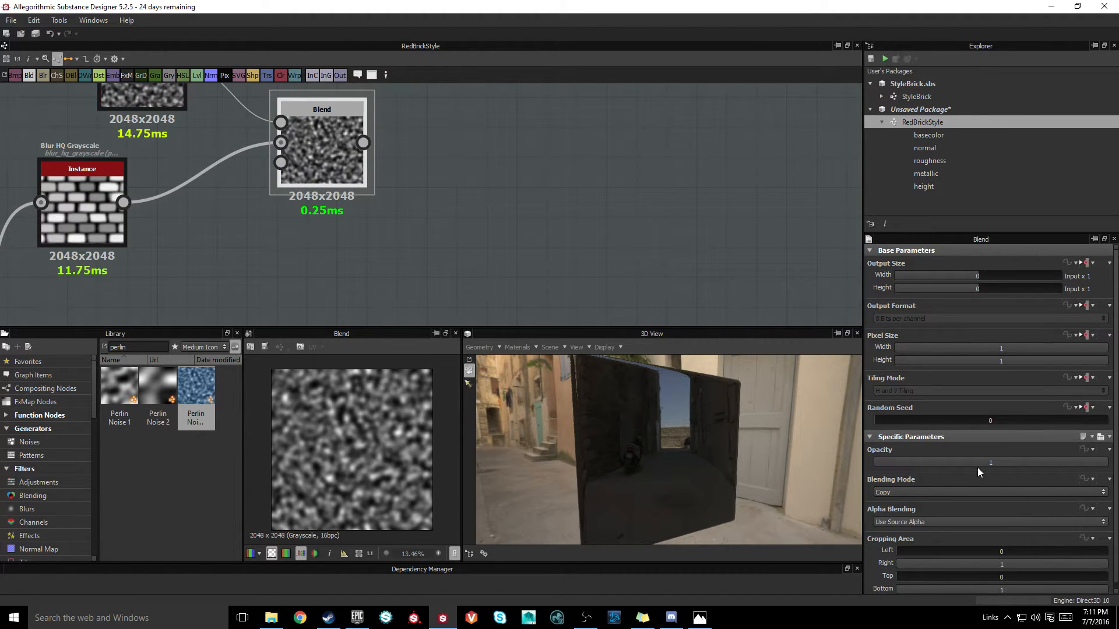
left_click_drag(1001, 462, 943, 467)
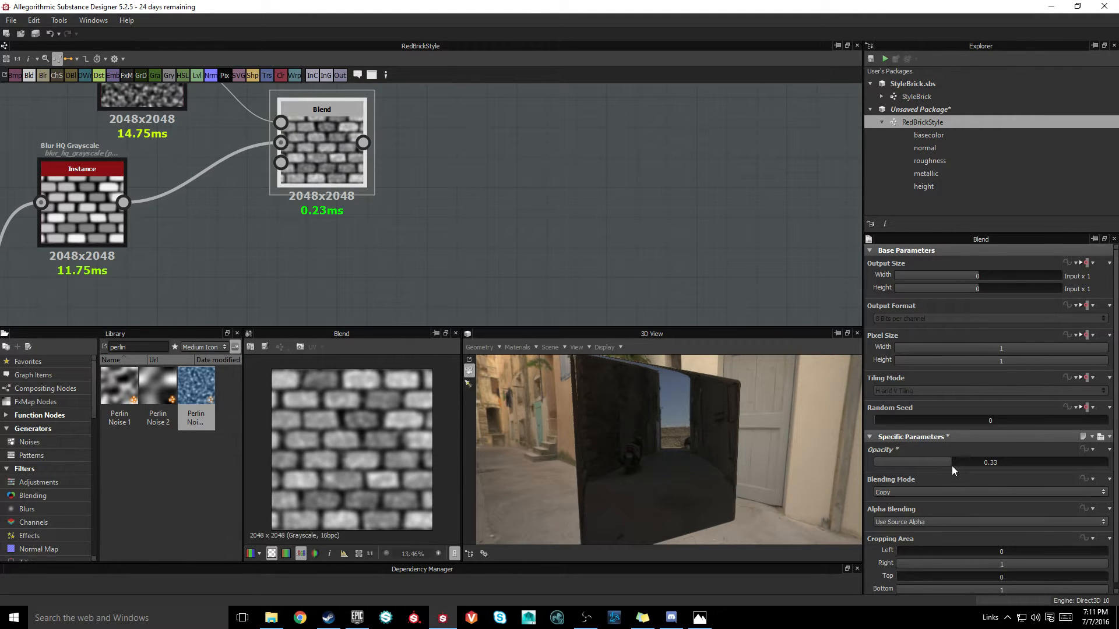
Step: Lower the Perlin Noise Zoom node's Distance for a coarser noise and preview the Blend result
middle_click_drag(522, 253, 579, 335)
left_click(190, 149)
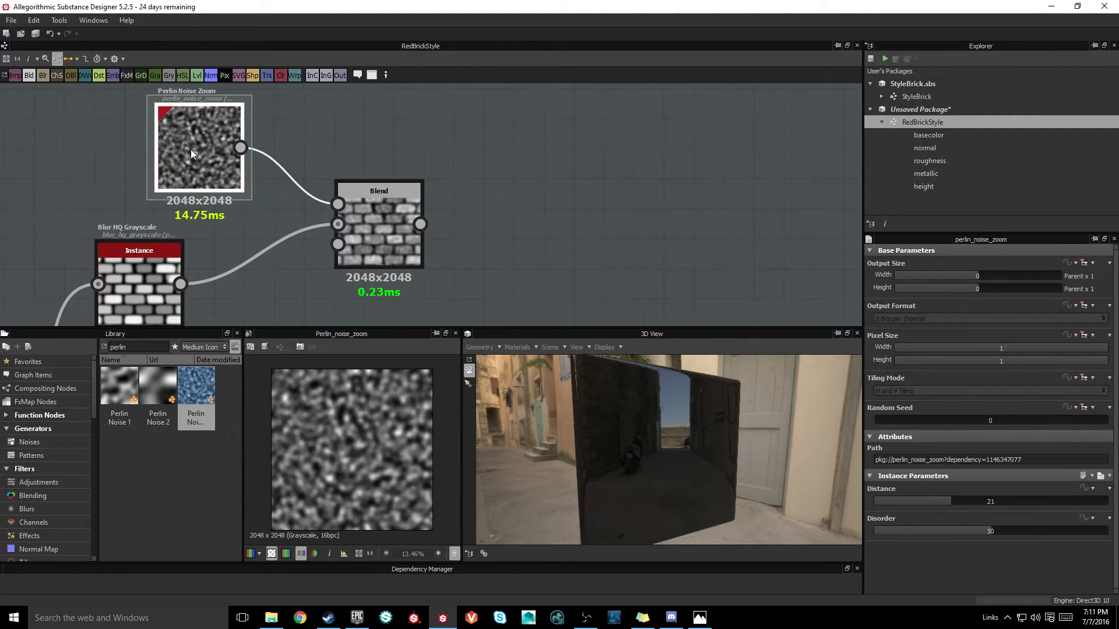
left_click_drag(949, 505, 914, 505)
left_click(408, 250)
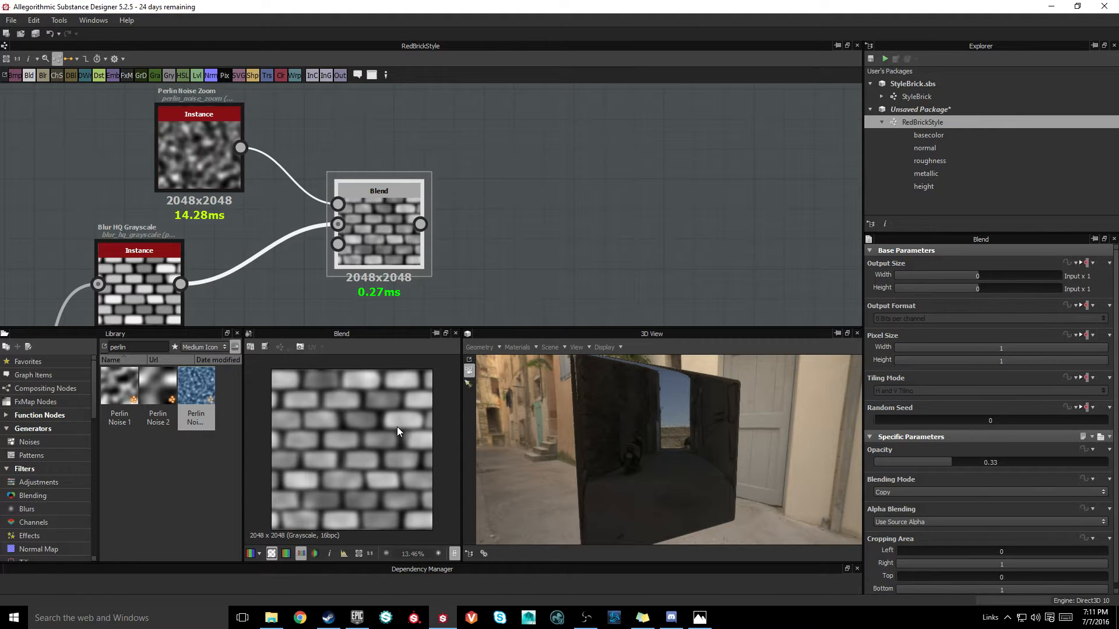
Step: Add a second Blend node with Safe Transform Grayscale as background and the first Blend's output as foreground
scroll(516, 233, "down", 3)
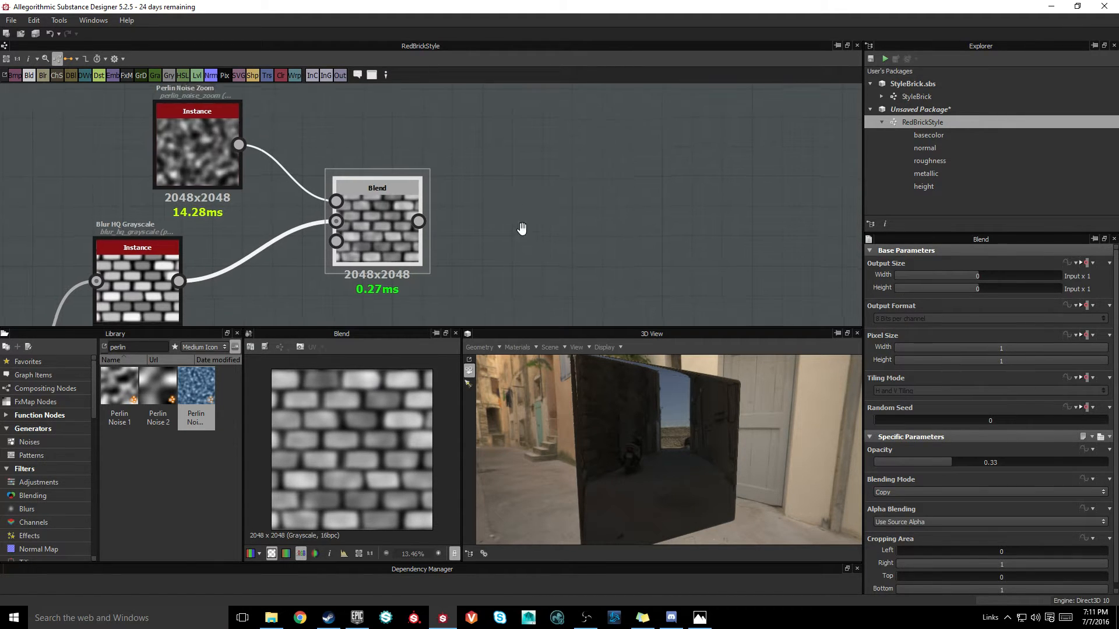
middle_click_drag(502, 255, 490, 170)
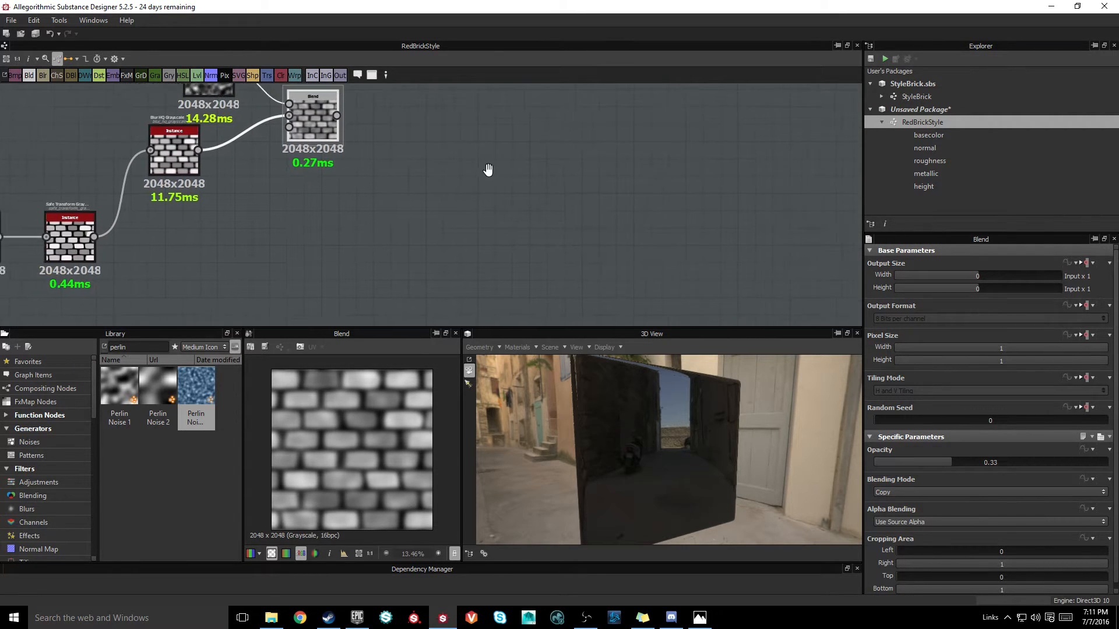
left_click(29, 76)
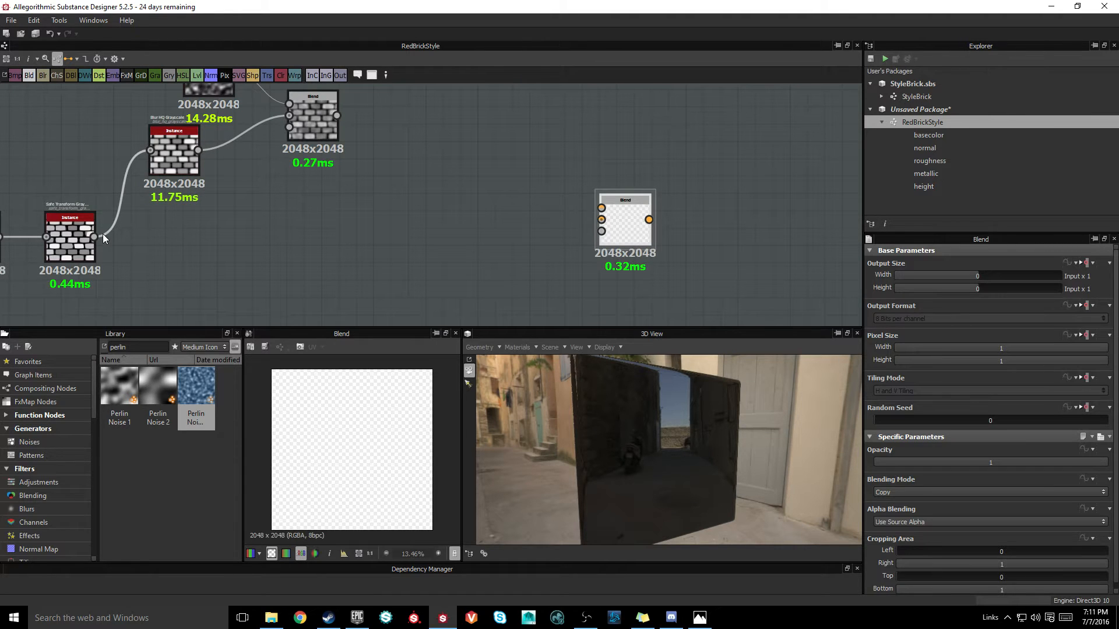
left_click_drag(95, 237, 603, 222)
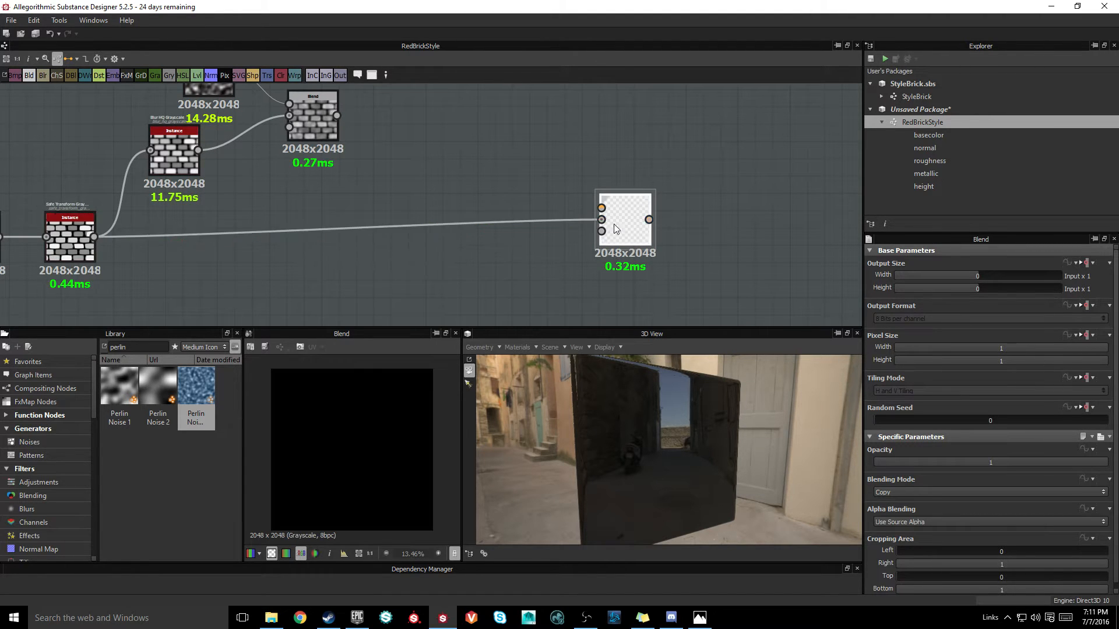
middle_click_drag(377, 137, 333, 159)
left_click_drag(293, 140, 557, 231)
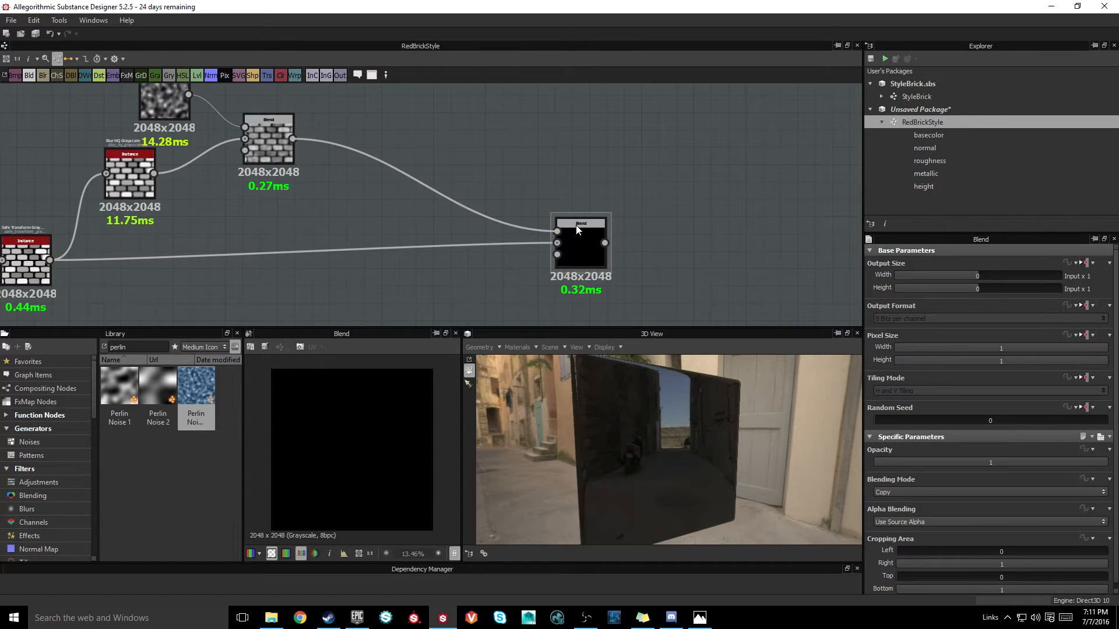
Step: Set the second Blend node's Opacity to 0.5
middle_click_drag(699, 268, 598, 228)
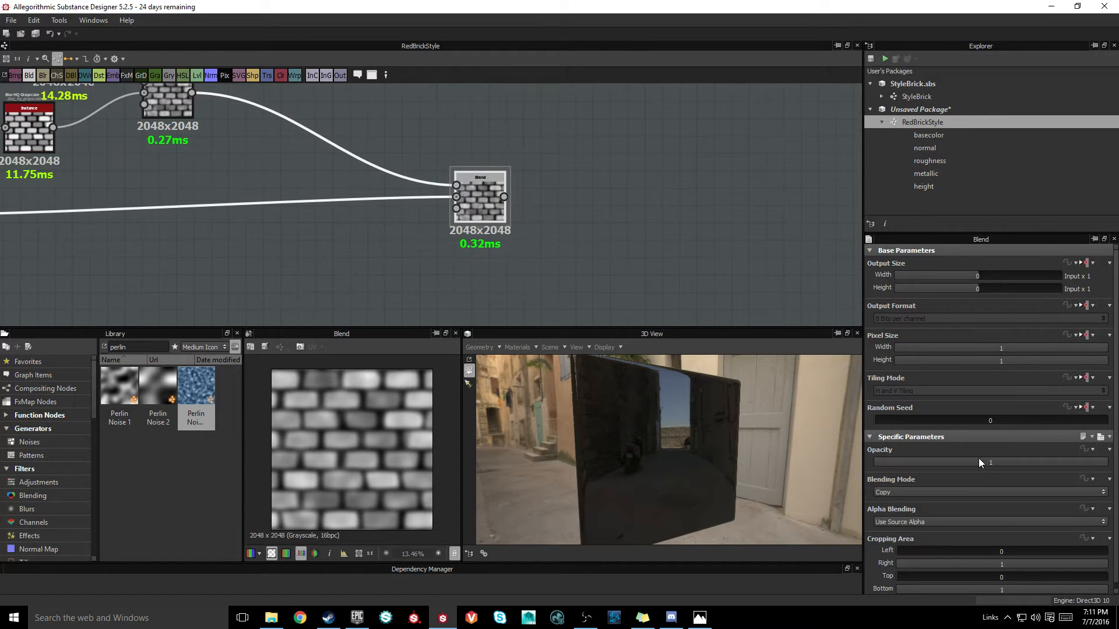
left_click(980, 461)
left_click_drag(981, 460, 993, 463)
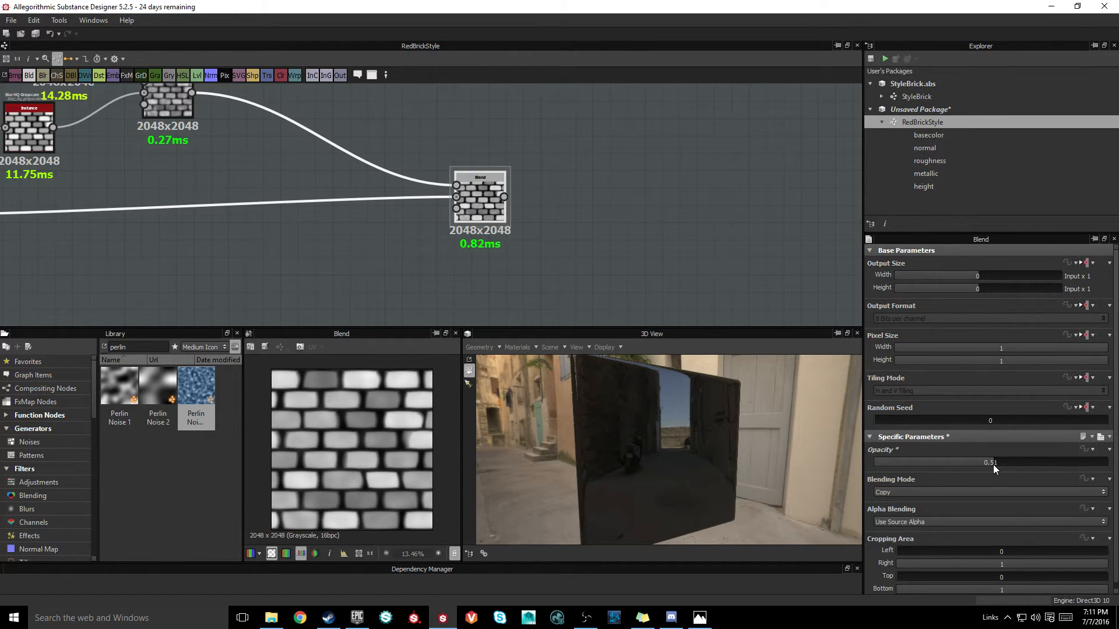
type("0.5")
key("Return")
Step: Compare the Safe Transform Grayscale preview with the second Blend node's result
middle_click_drag(263, 190, 460, 176)
left_click(117, 217)
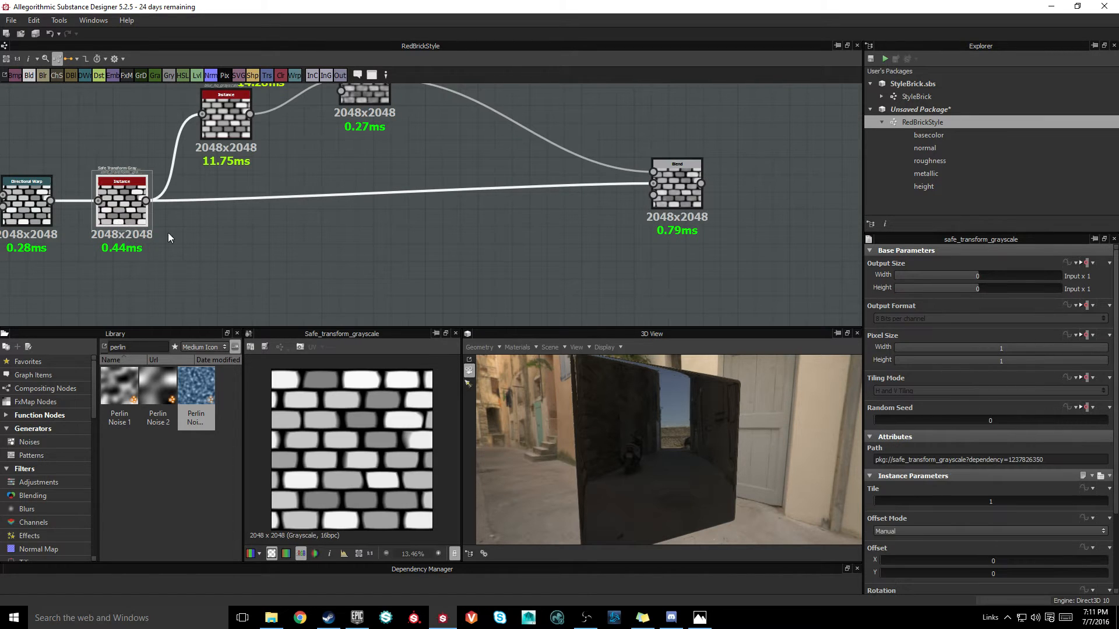
middle_click_drag(412, 240, 278, 243)
left_click(546, 198)
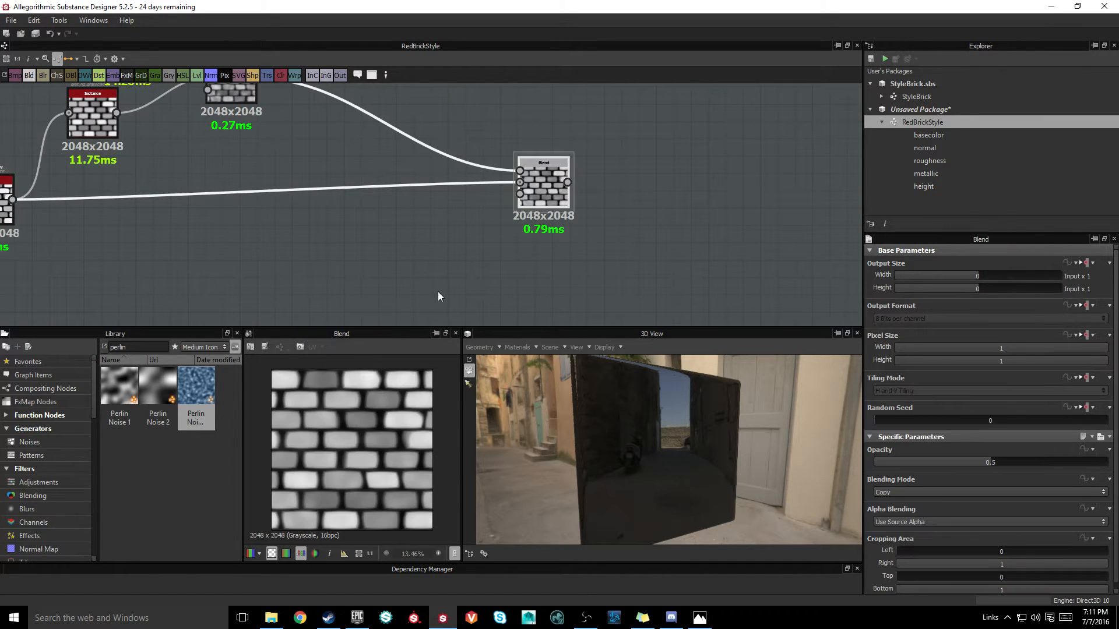
middle_click_drag(379, 188, 181, 207)
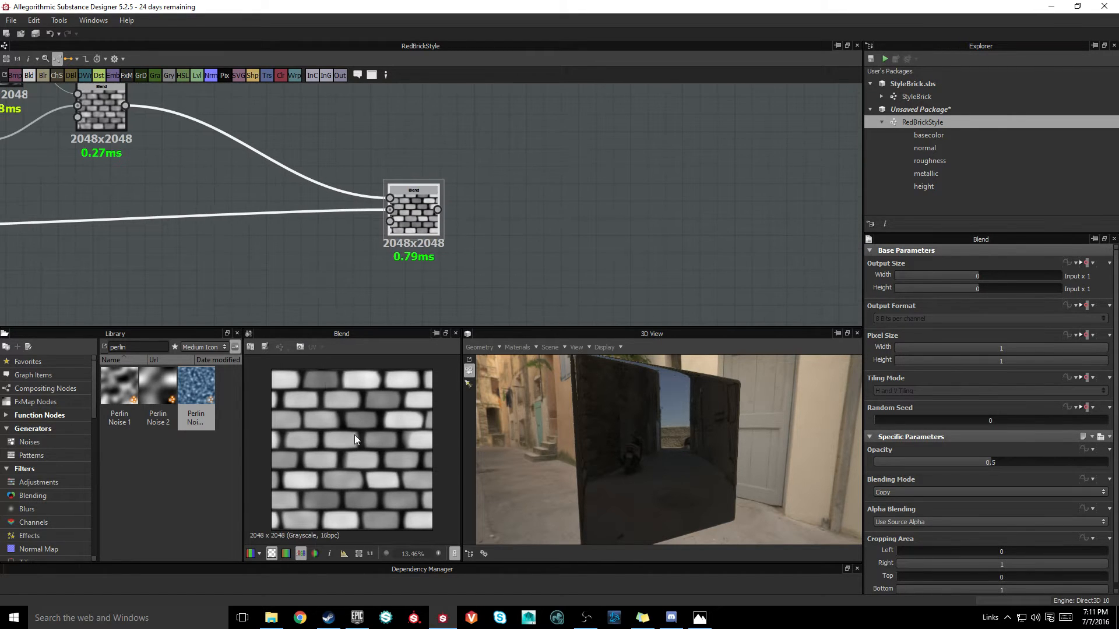
Step: Move the second Blend node back along the graph so it sits closer to the first Blend
middle_click_drag(516, 216, 407, 233)
scroll(452, 233, "down", 2)
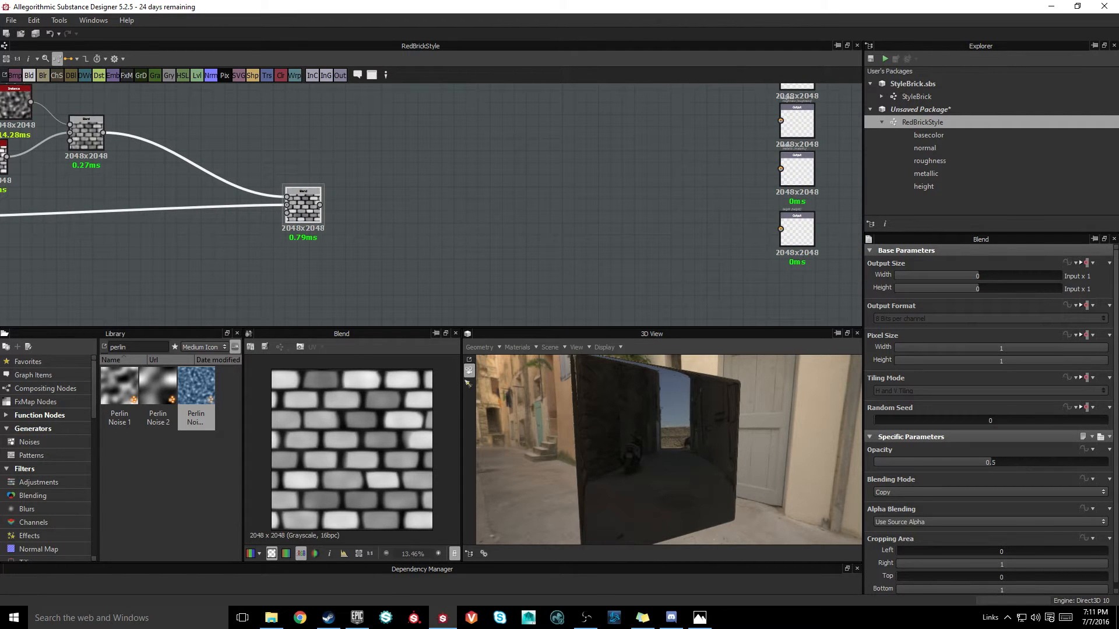
left_click_drag(299, 214, 166, 238)
middle_click_drag(167, 238, 370, 238)
left_click_drag(370, 238, 398, 236)
middle_click_drag(535, 221, 437, 237)
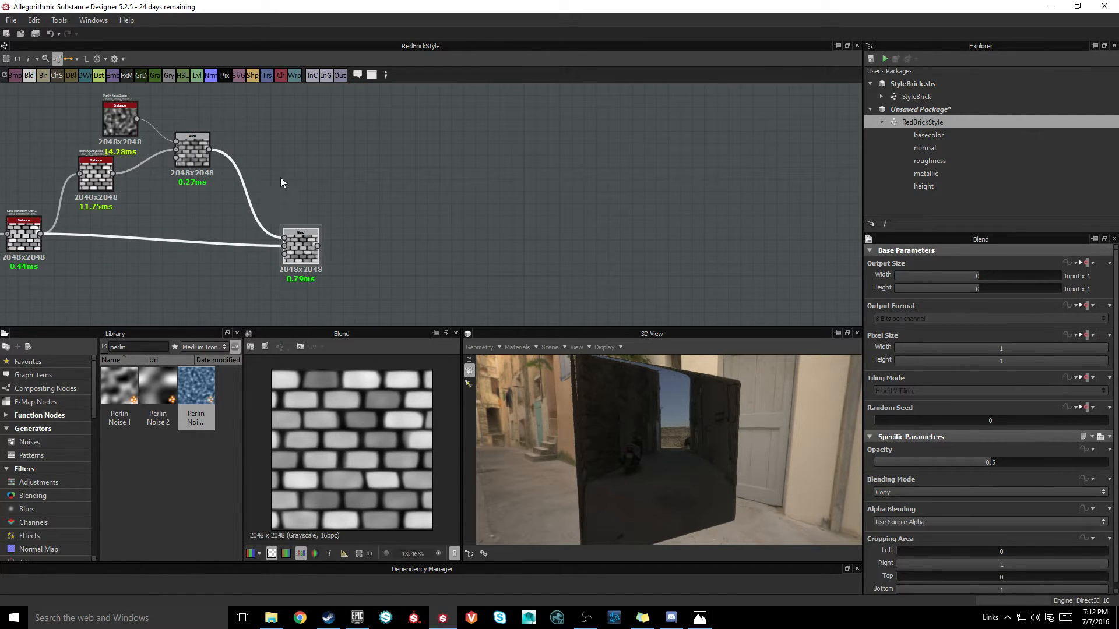
Step: Find the polygon generators in the library and add a Polygon 2 node in the empty area above the Perlin Noise Zoom node
middle_click_drag(281, 178, 328, 188)
left_click_drag(348, 256, 372, 240)
middle_click_drag(244, 81, 376, 222)
left_click_drag(129, 347, 110, 347)
type("poly")
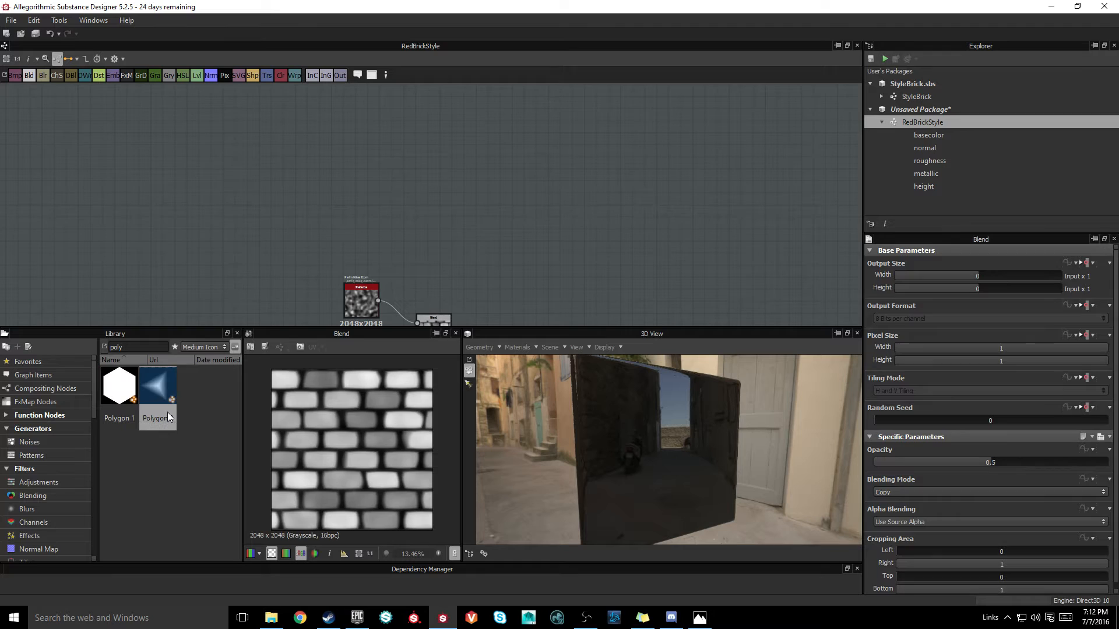
left_click_drag(167, 416, 169, 212)
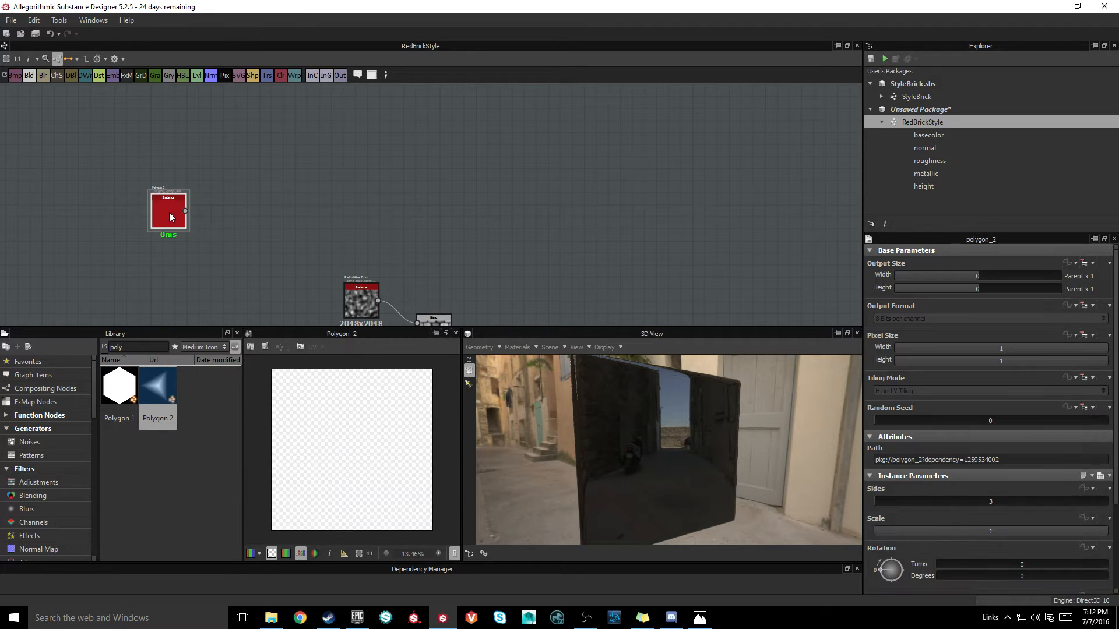
scroll(169, 196, "up", 3)
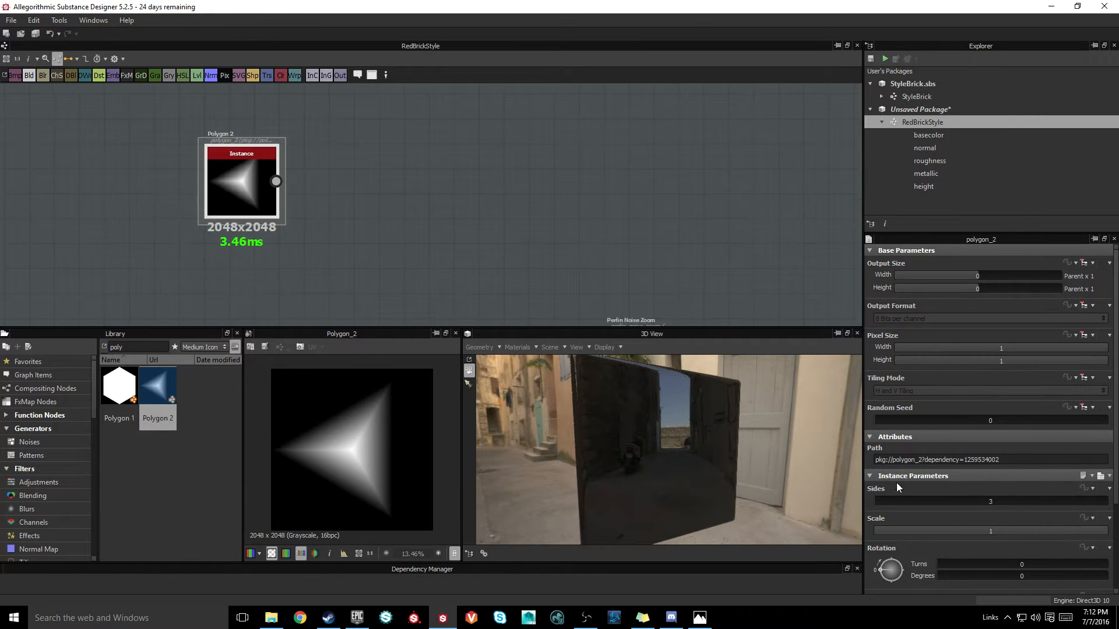
Step: Set the Polygon 2 node's Curve to -0.74 and its Gradient to 0.51
scroll(985, 507, "down", 5)
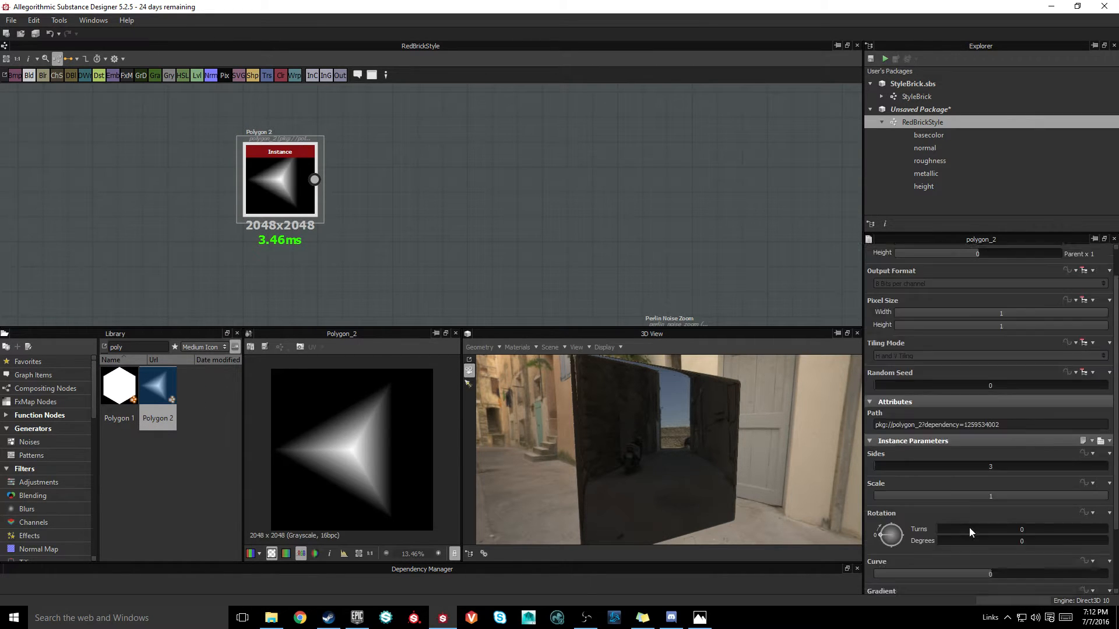
left_click_drag(989, 494, 901, 506)
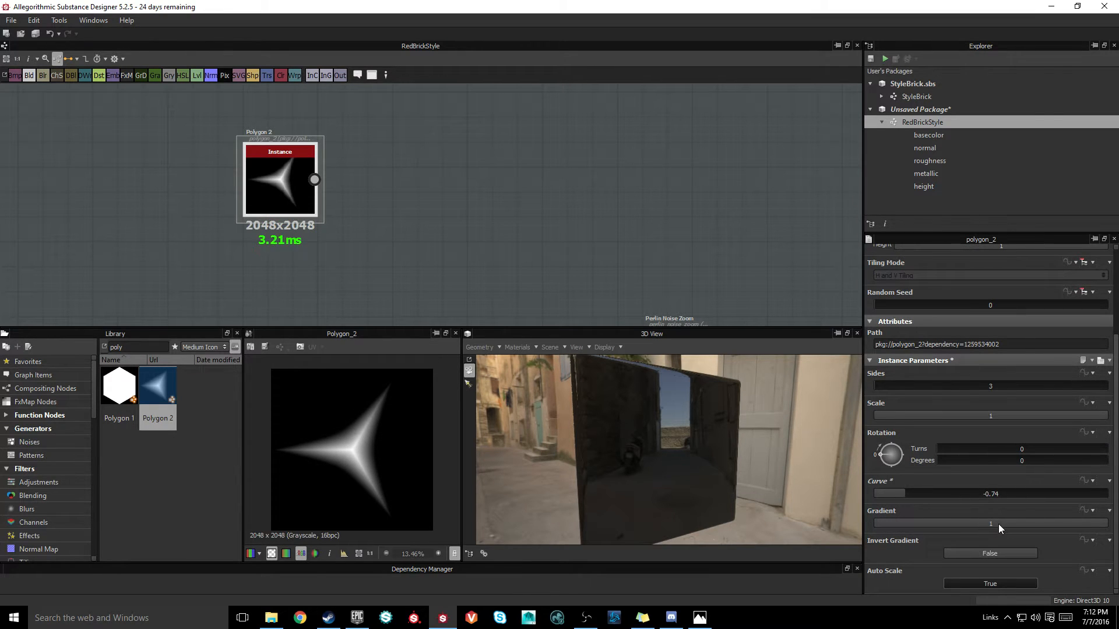
left_click_drag(999, 523, 993, 526)
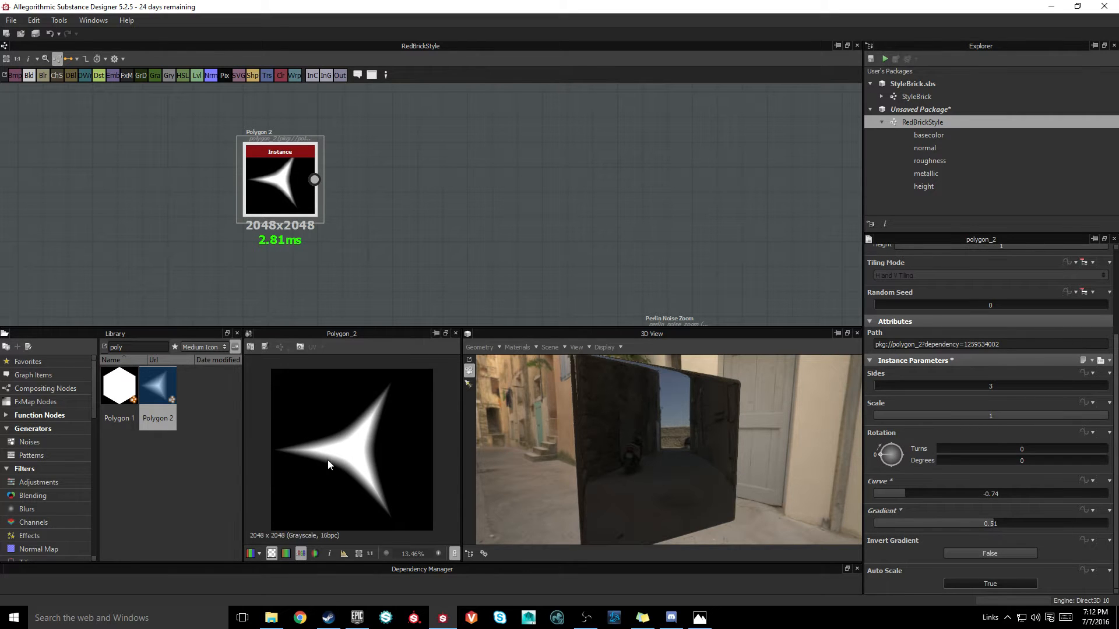
Step: Add a Tile Generator node beside Polygon 2 and connect the Polygon 2 output to its first input
middle_click_drag(377, 205, 294, 219)
left_click(272, 221)
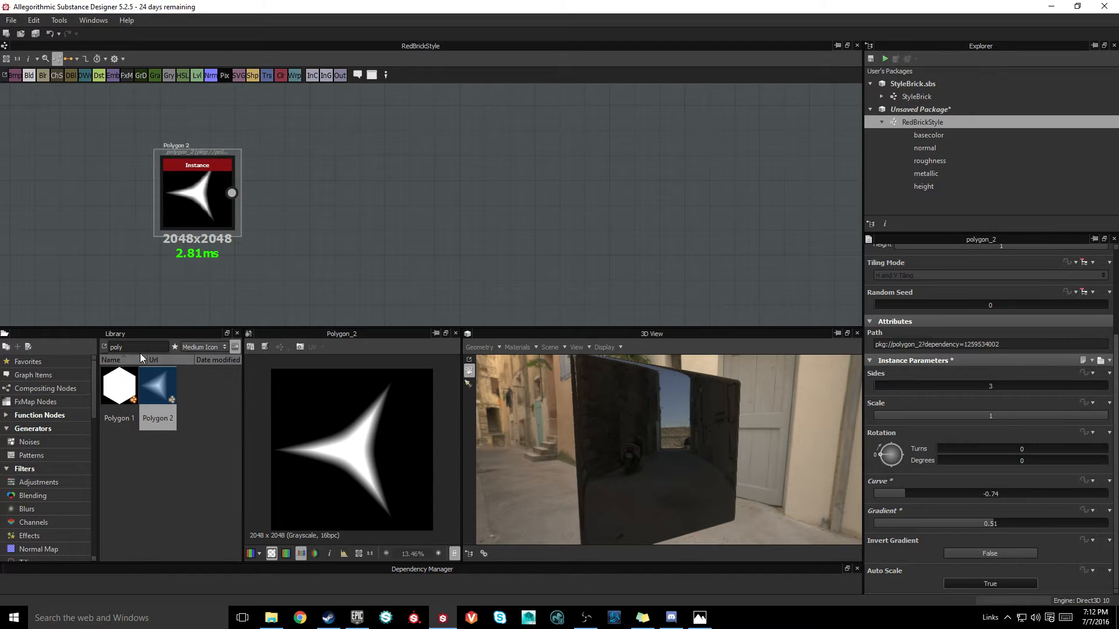
type("tile")
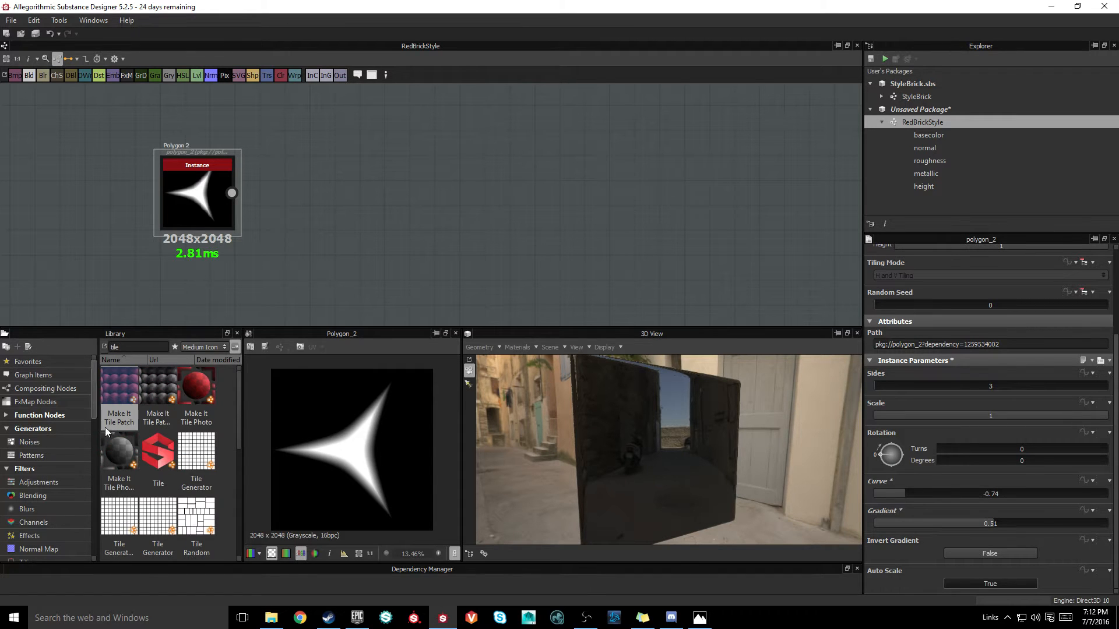
left_click_drag(198, 451, 373, 197)
left_click_drag(232, 193, 326, 209)
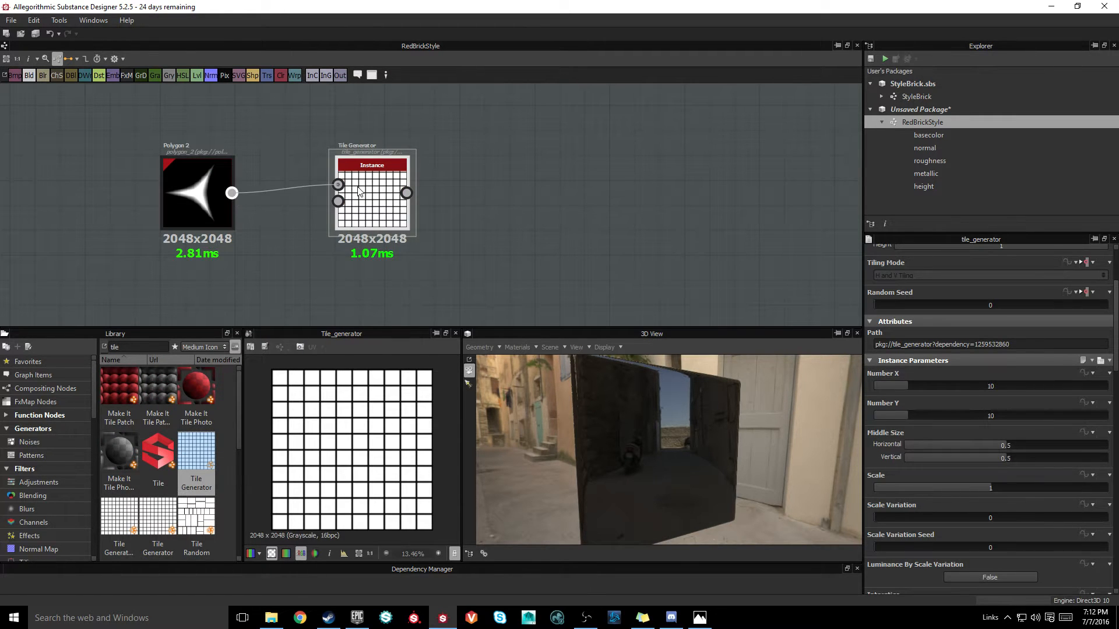
middle_click_drag(476, 232, 339, 210)
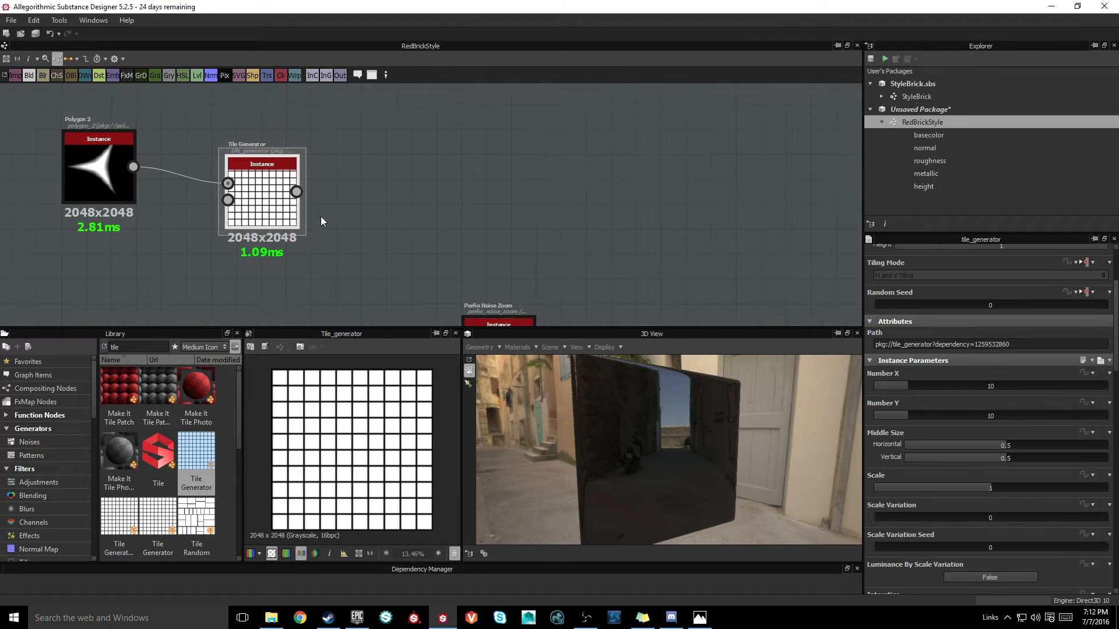
left_click_drag(248, 210, 235, 184)
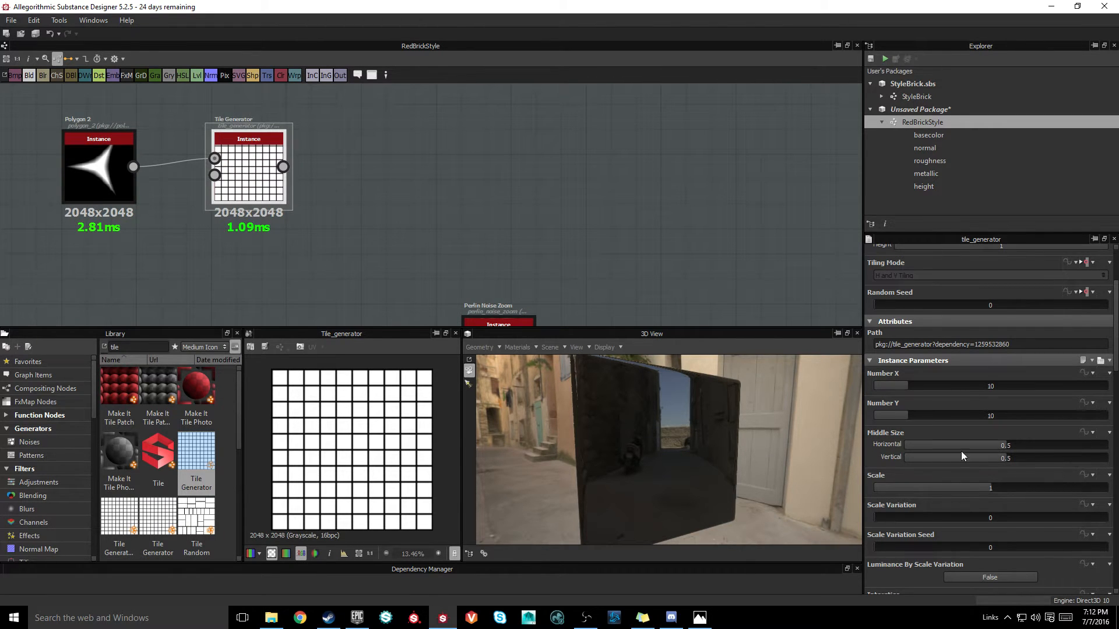
Step: Set the Tile Generator's Pattern Type to Image Input
scroll(961, 451, "down", 9)
scroll(953, 442, "down", 4)
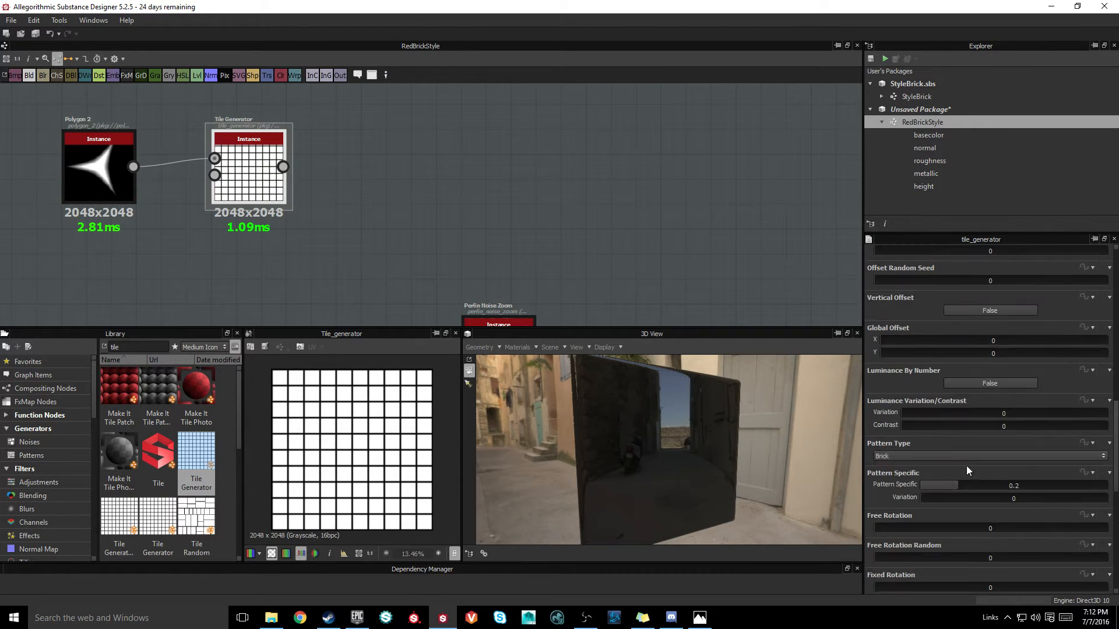
left_click(916, 455)
left_click(903, 463)
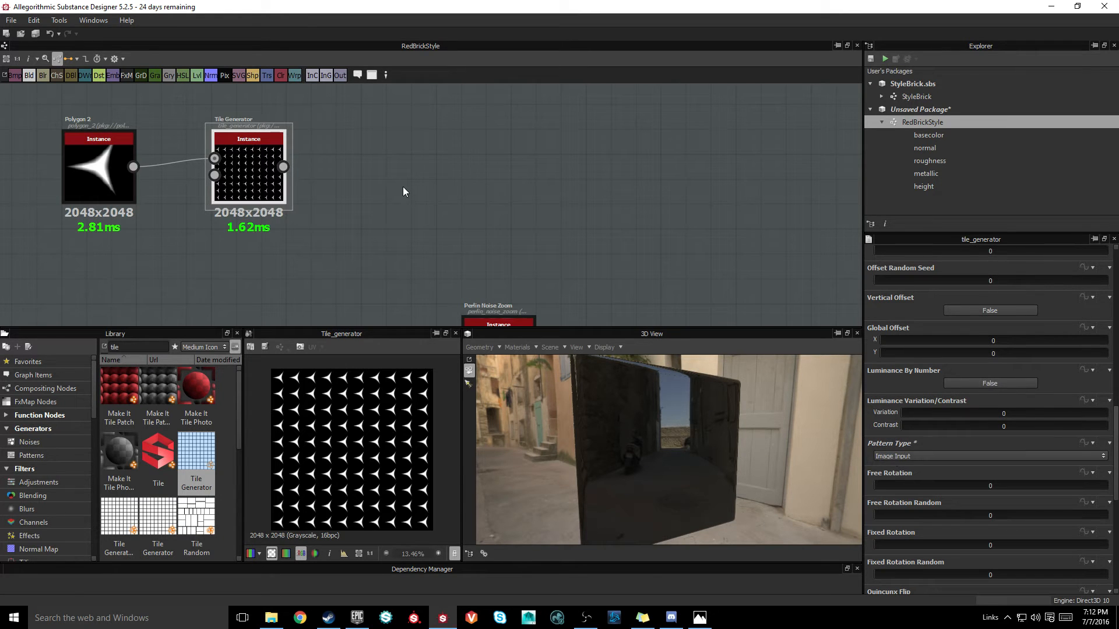
Step: Set the Tile Generator's luminance Variation to 0.83 and its Random Mask to 0.76
middle_click_drag(403, 186, 449, 210)
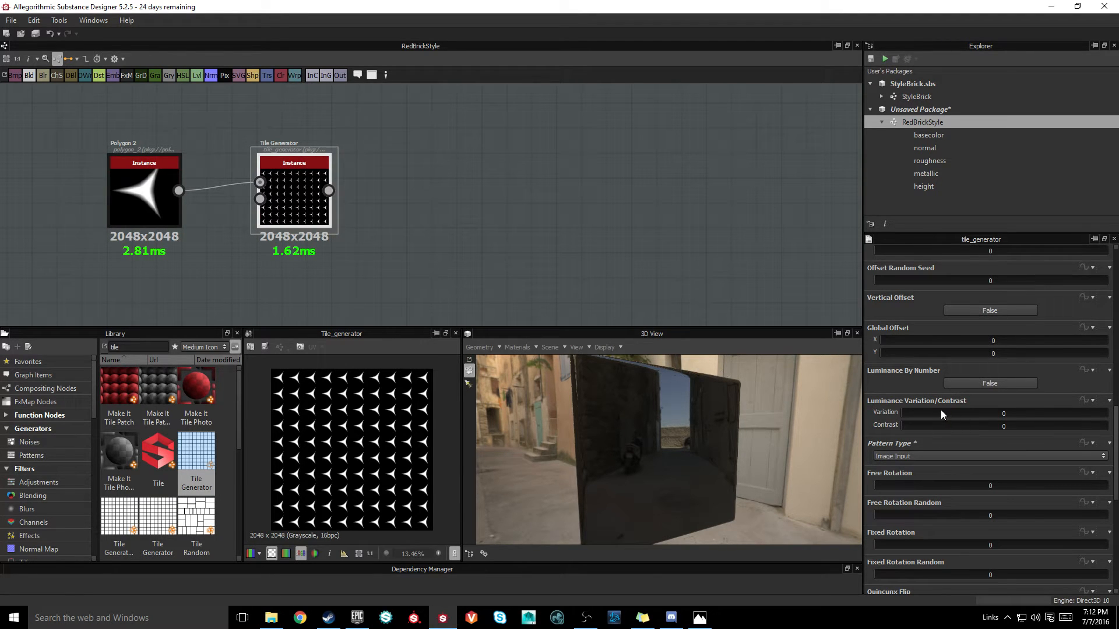
left_click_drag(939, 412, 1072, 418)
scroll(1040, 455, "down", 4)
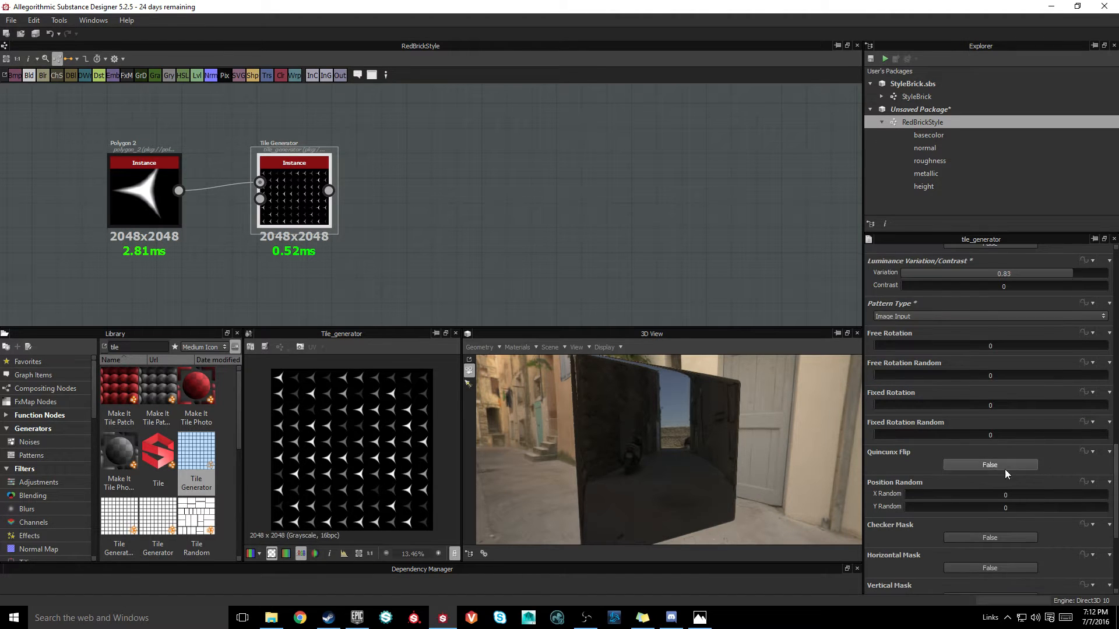
scroll(935, 437, "down", 4)
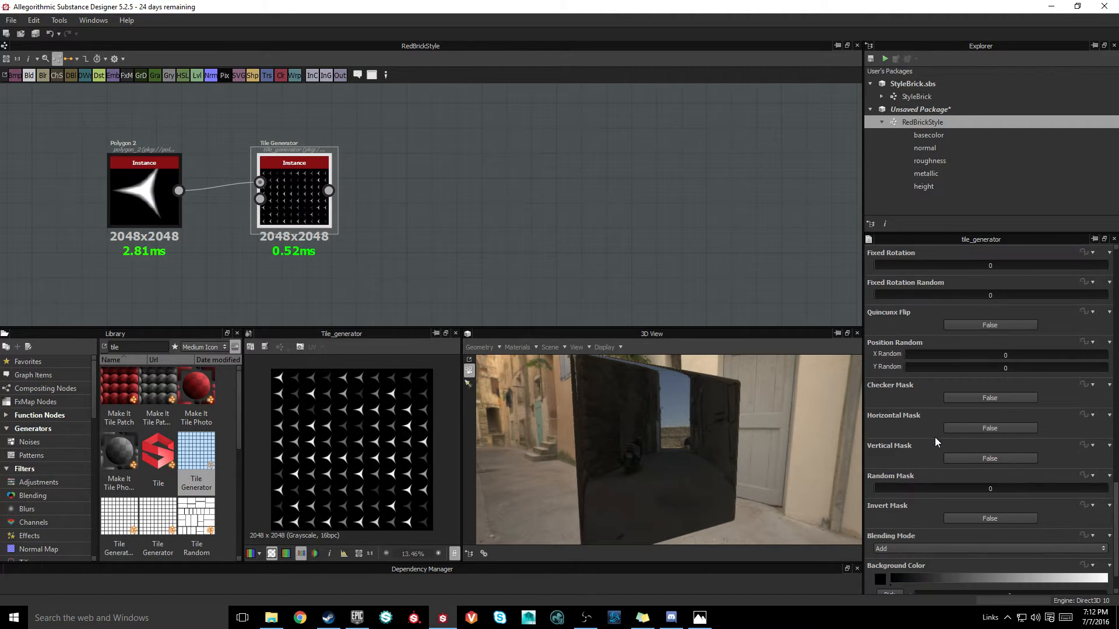
left_click_drag(907, 489, 1054, 493)
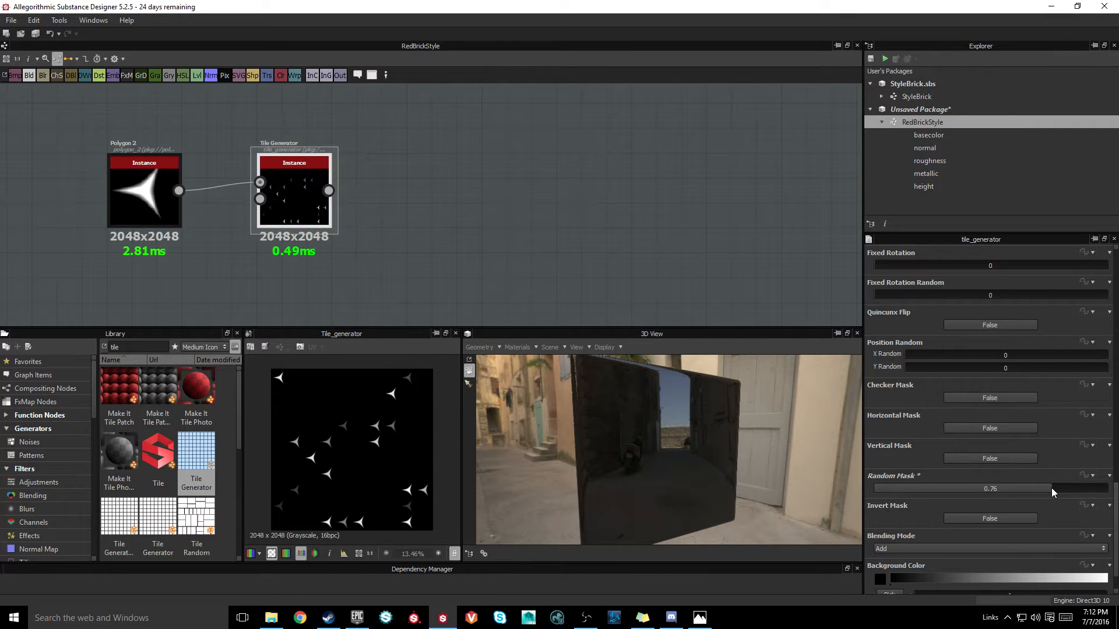
middle_click_drag(328, 268, 274, 293)
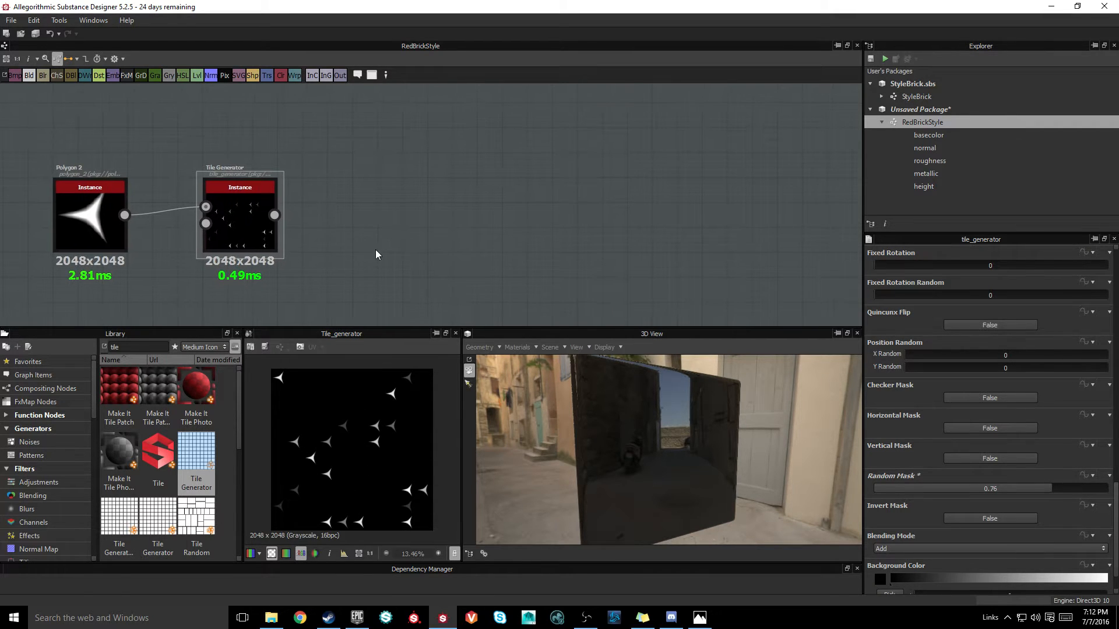
Step: Set the Tile Generator's Free Rotation Random to 180
scroll(1014, 472, "up", 3)
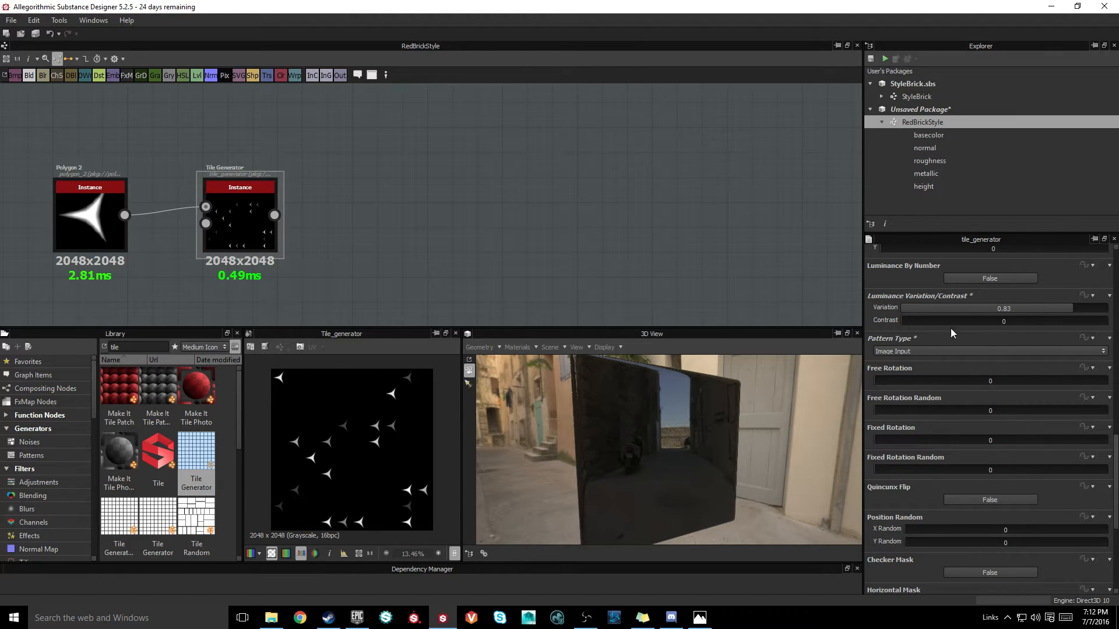
left_click_drag(918, 407, 1003, 422)
double_click(992, 411)
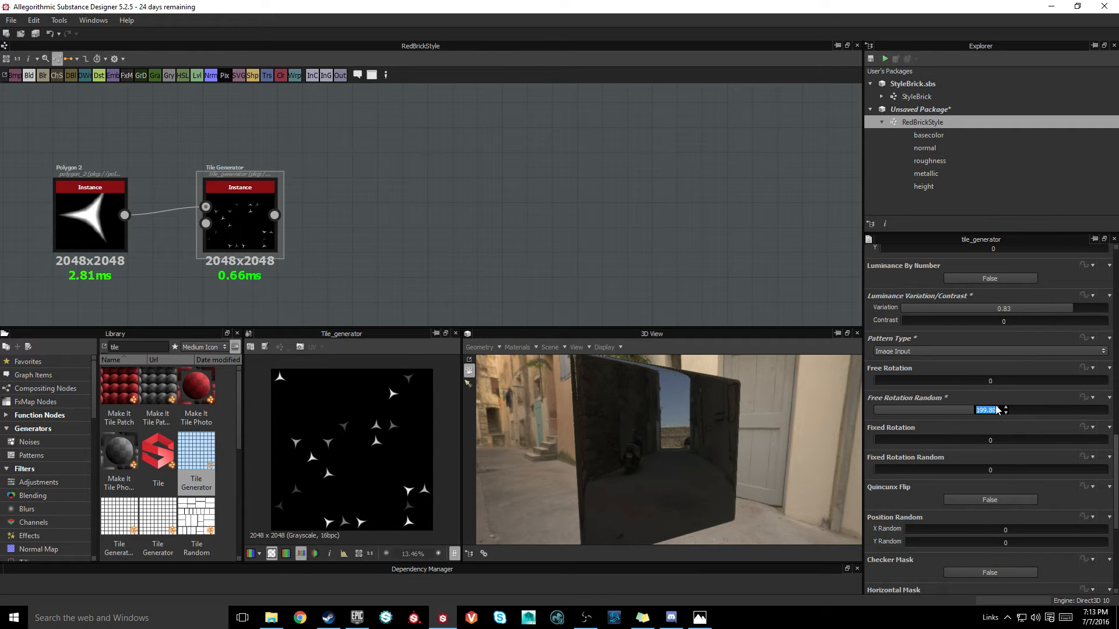
type("180")
key("Return")
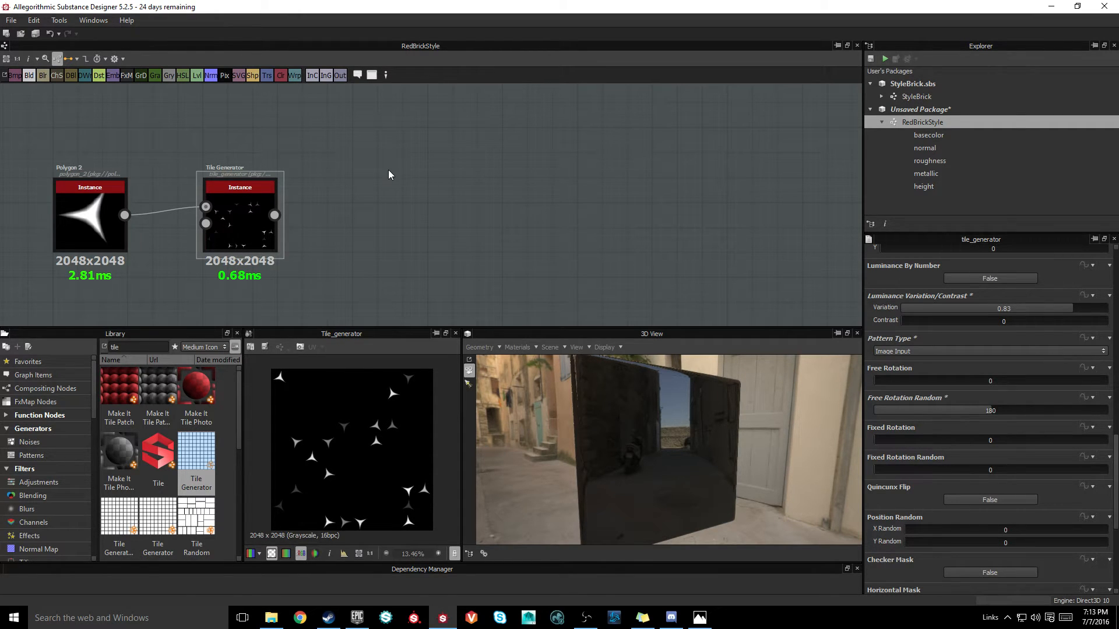
middle_click_drag(444, 226, 514, 203)
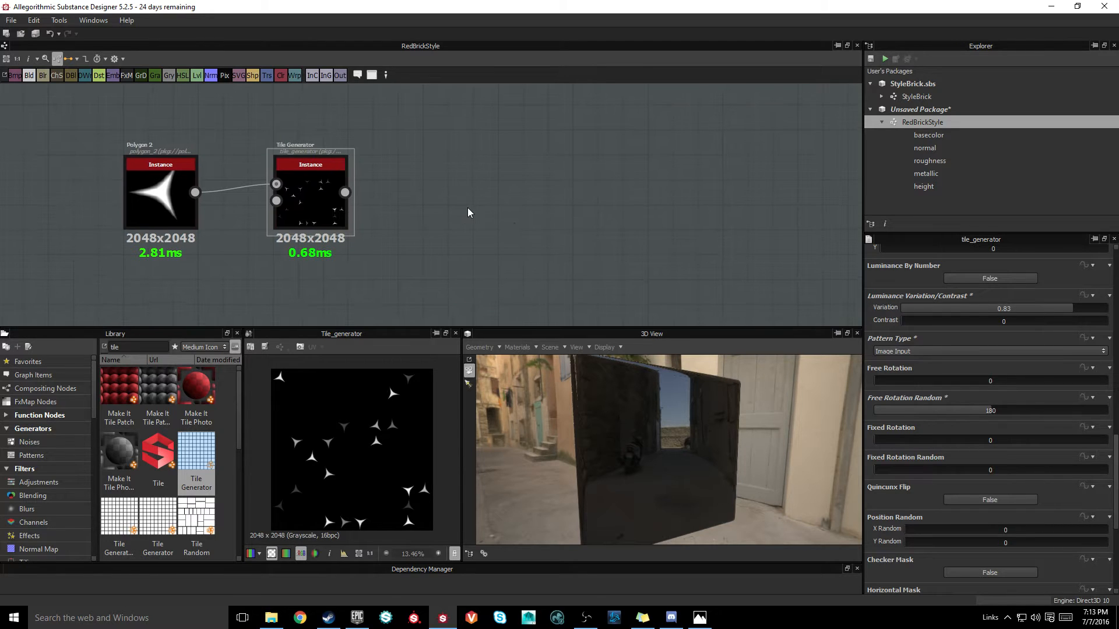
Step: Set the Tile Generator's Scale to 1.5 and its Scale Variation to 0.8
scroll(1006, 469, "up", 9)
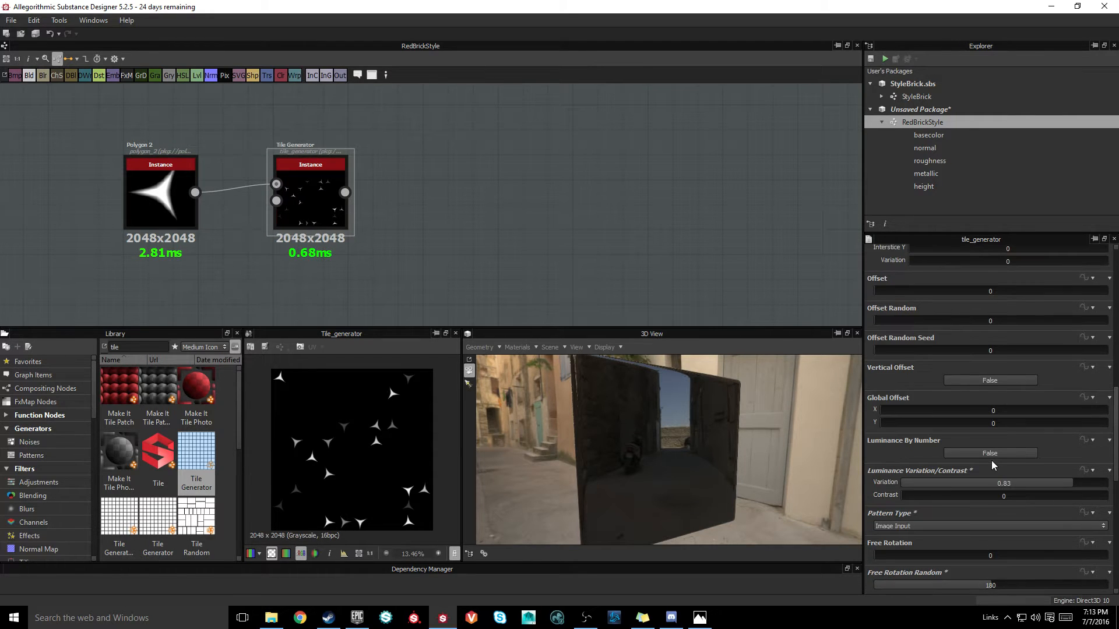
scroll(951, 432, "up", 2)
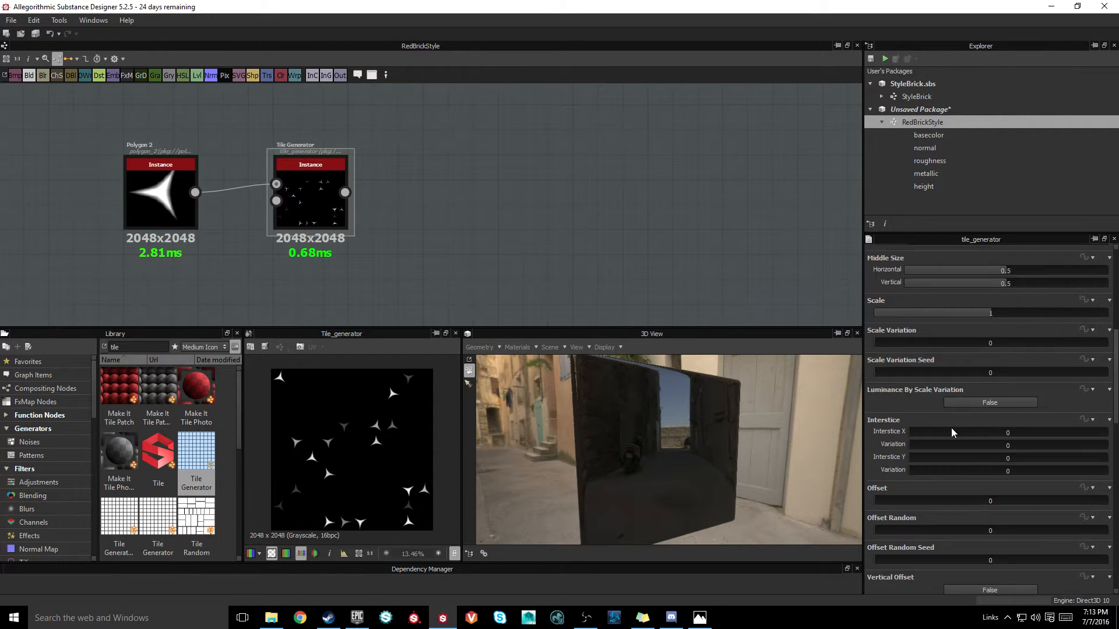
type("1.5")
key("Return")
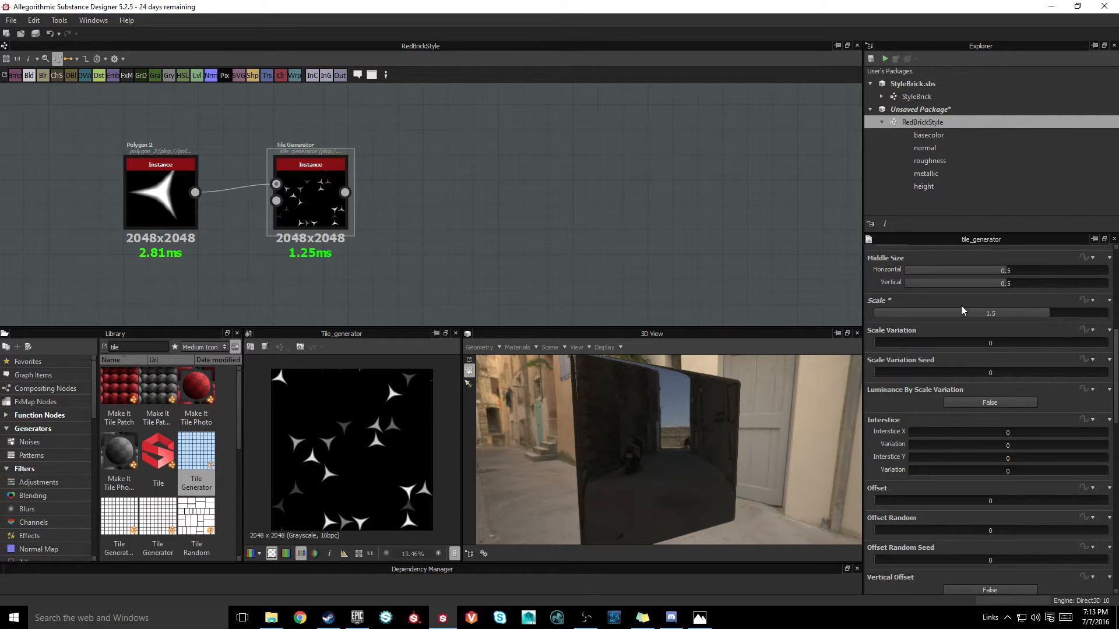
double_click(991, 343)
type("1")
key("Return")
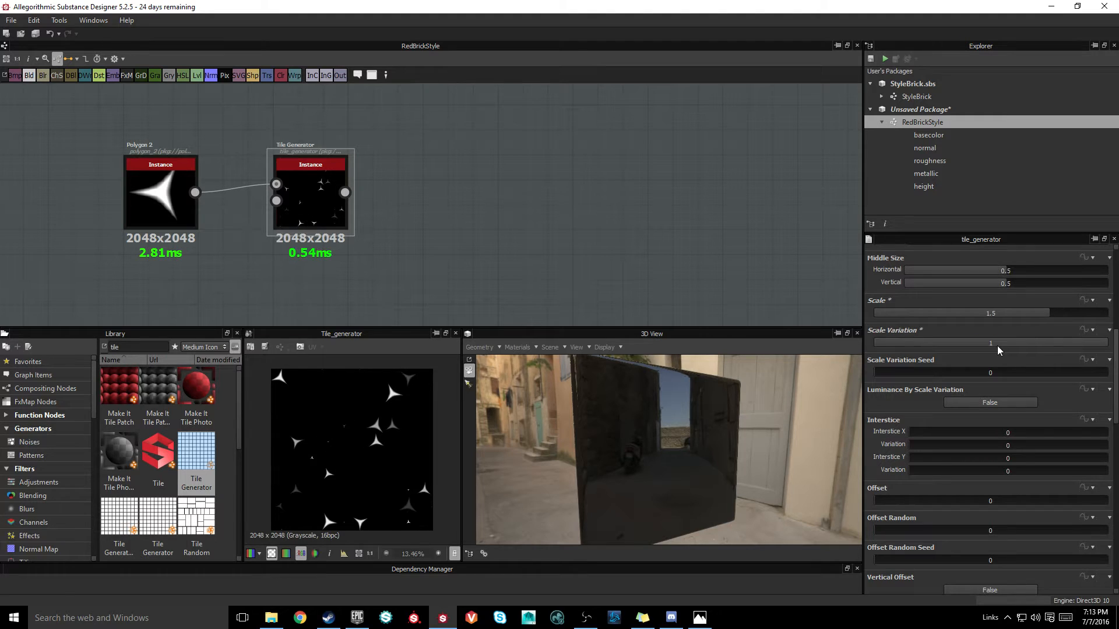
double_click(996, 343)
type("0.8")
key("Return")
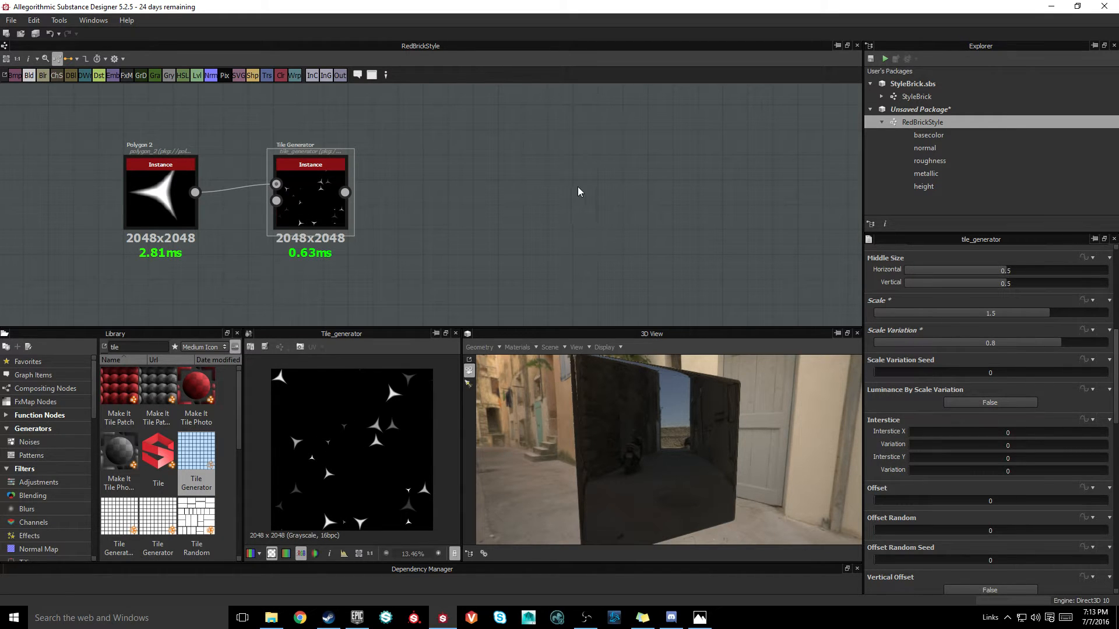
Step: Add a Make It Tile Patch Grayscale node after the Tile Generator and feed it the Tile Generator's output
middle_click_drag(449, 215, 410, 196)
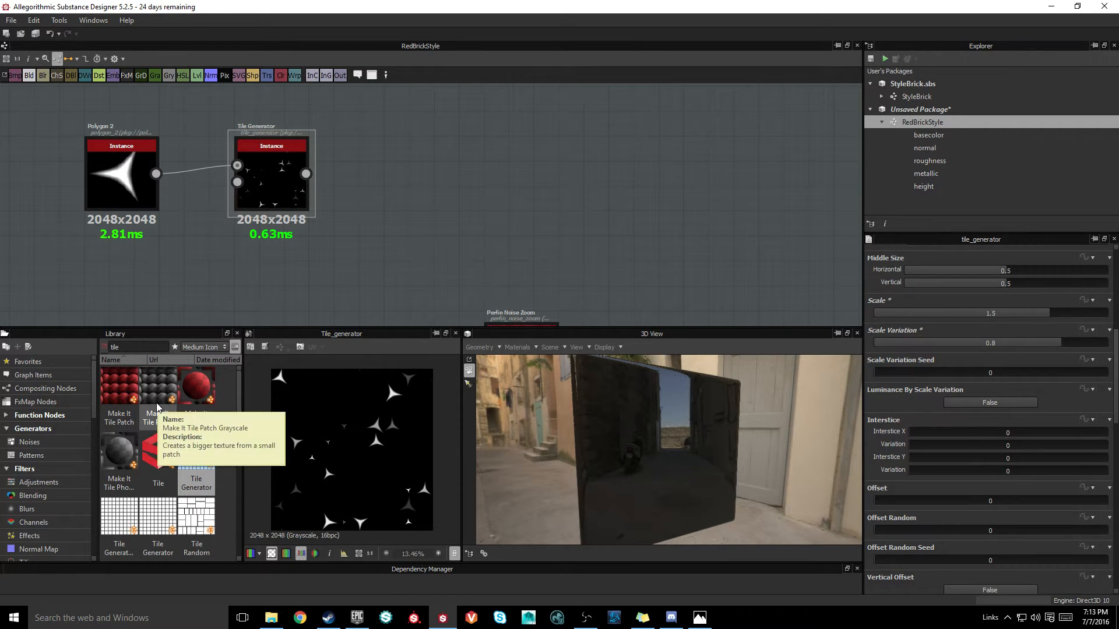
left_click_drag(157, 407, 460, 160)
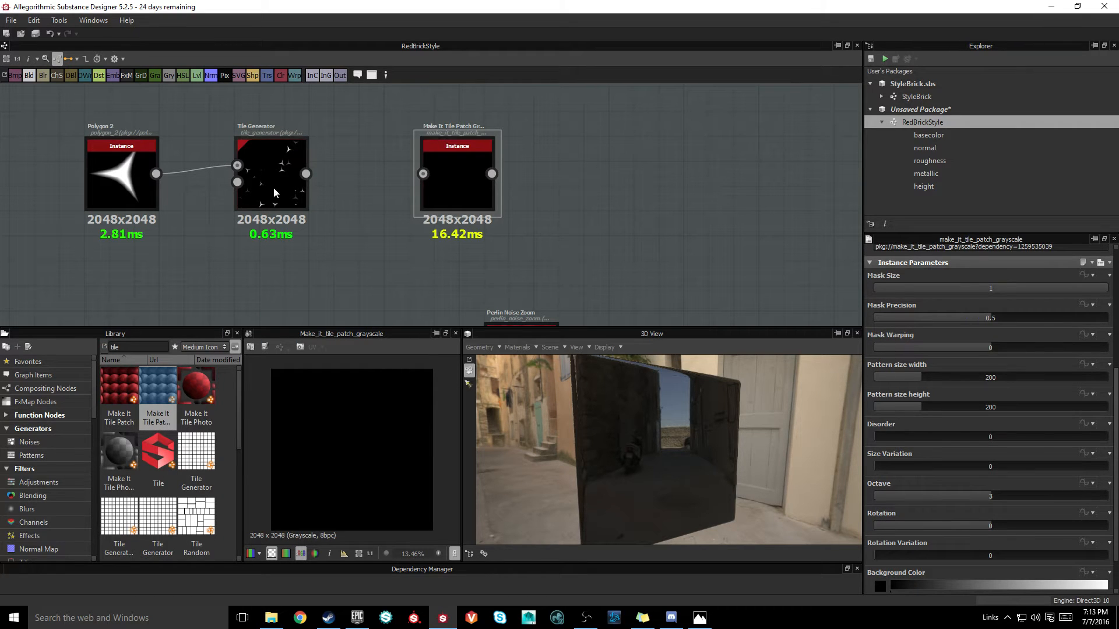
left_click_drag(306, 174, 423, 174)
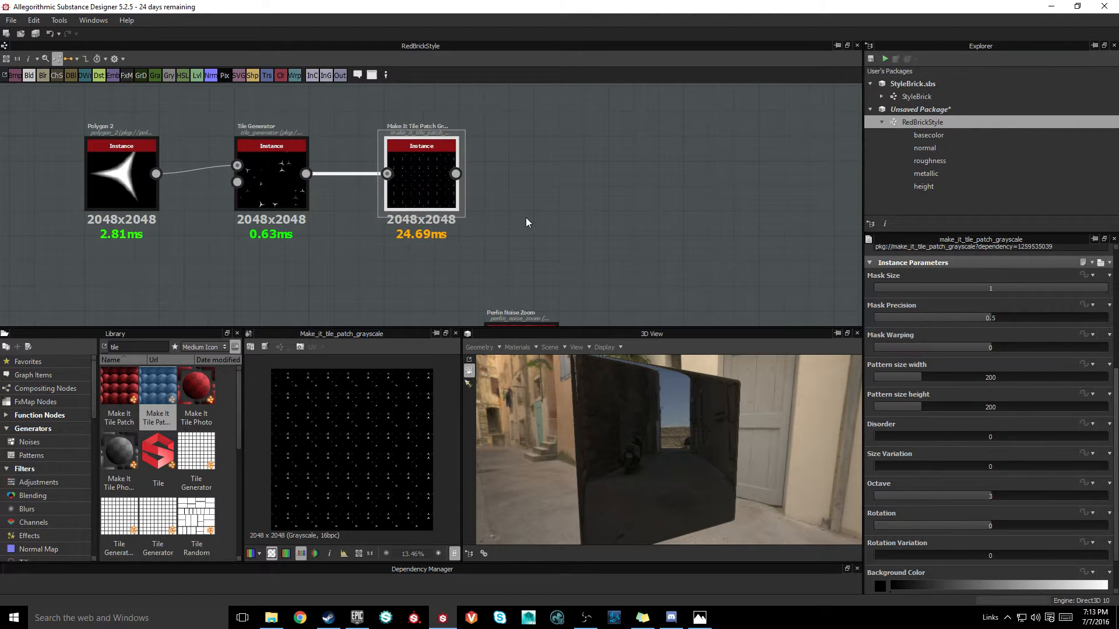
Step: Set the Make It Tile Patch Grayscale node's Disorder to 0.23 and its Octave to 1
middle_click_drag(229, 188, 144, 178)
left_click(208, 156)
left_click(356, 176)
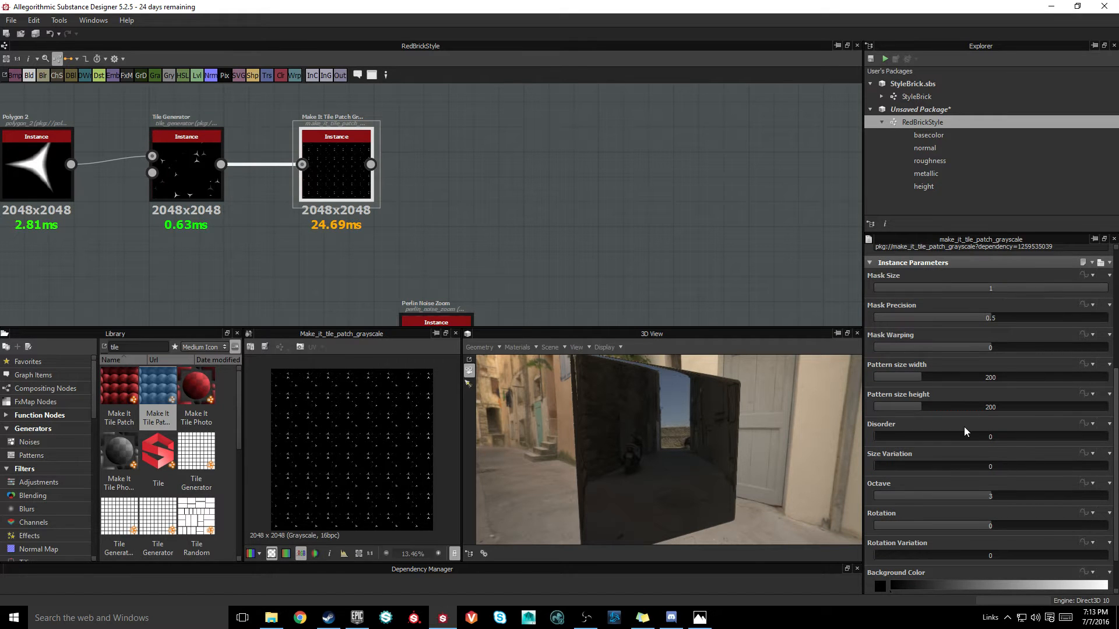
mouse_move(943, 439)
left_mouse_down()
mouse_move(953, 438)
mouse_move(922, 438)
left_mouse_up()
mouse_move(923, 496)
left_mouse_down()
mouse_move(939, 497)
mouse_move(915, 501)
left_mouse_up()
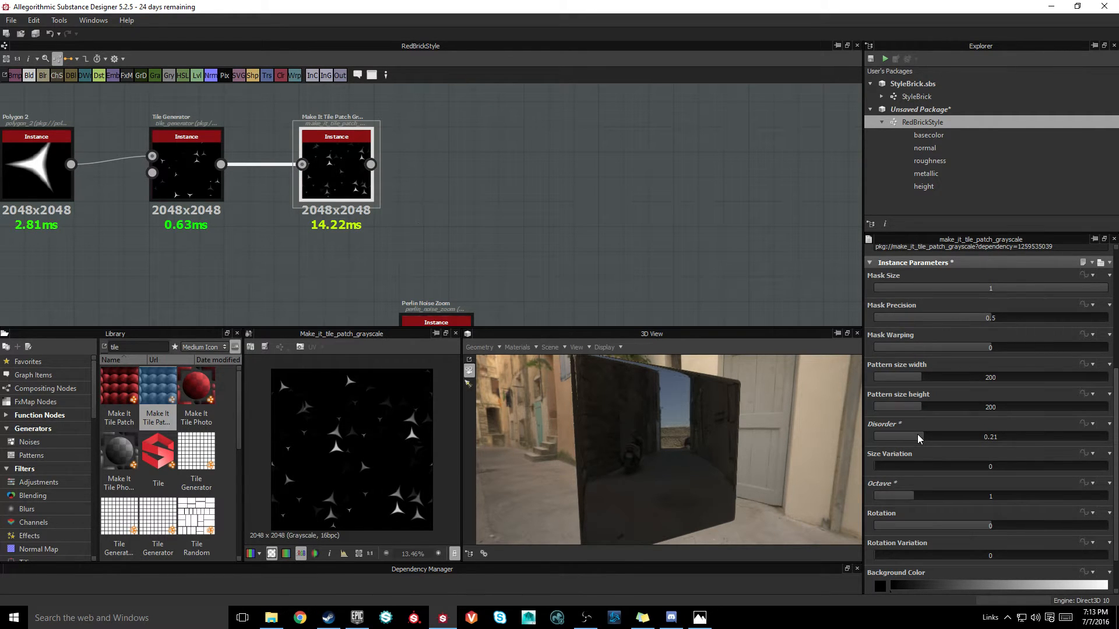
left_click_drag(917, 435, 927, 460)
Step: Set the Make It Tile Patch Grayscale node's Rotation Variation to 16.2
scroll(939, 419, "down", 2)
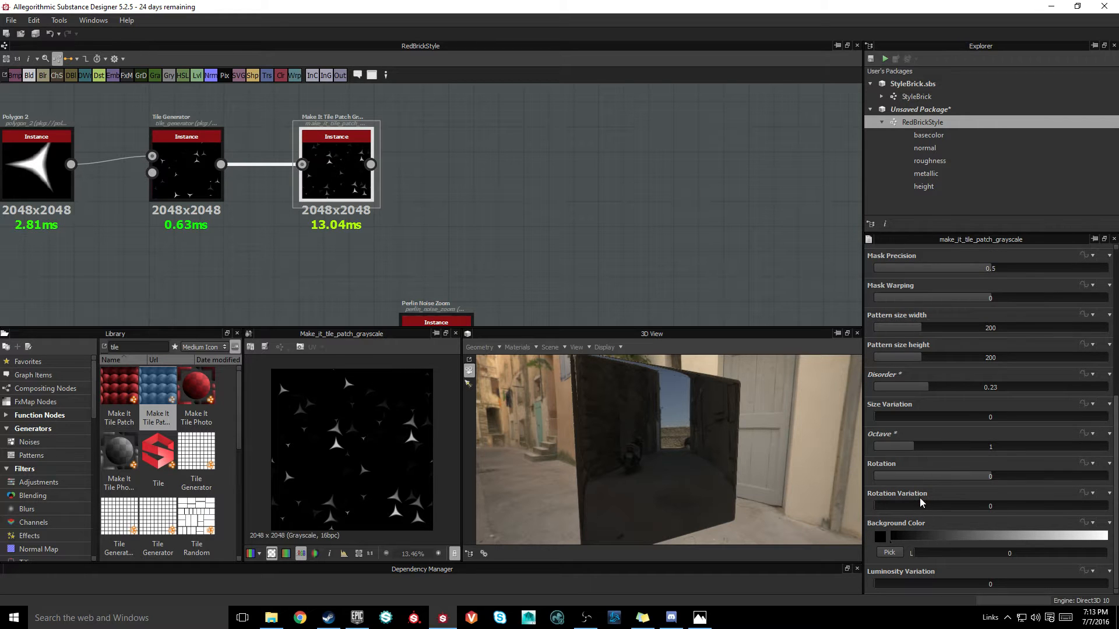
left_click_drag(892, 505, 883, 509)
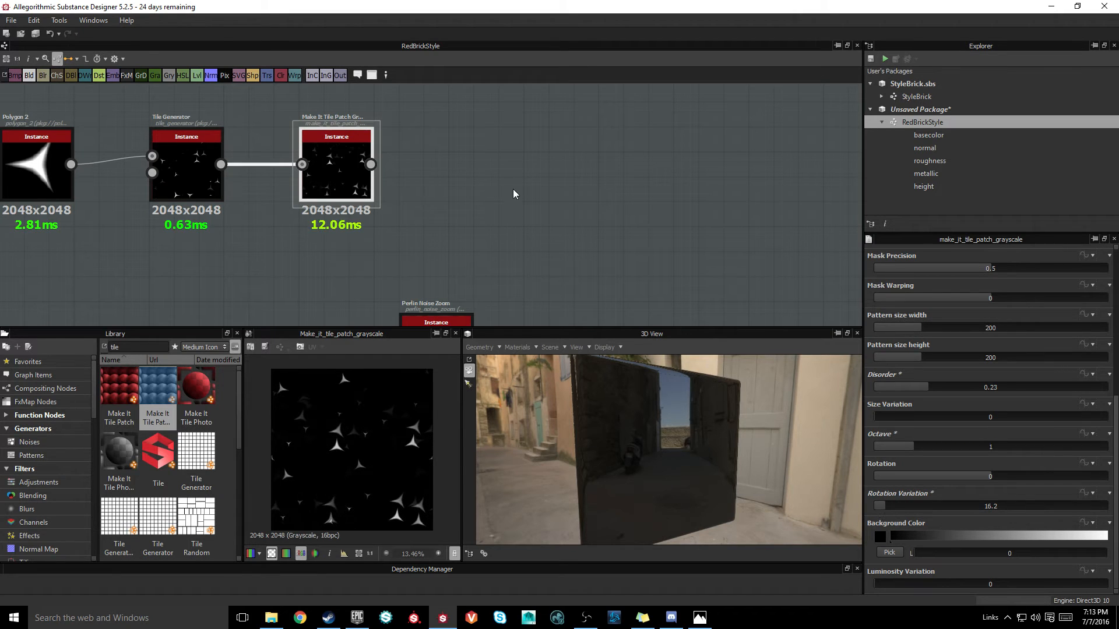
middle_click_drag(505, 179, 470, 189)
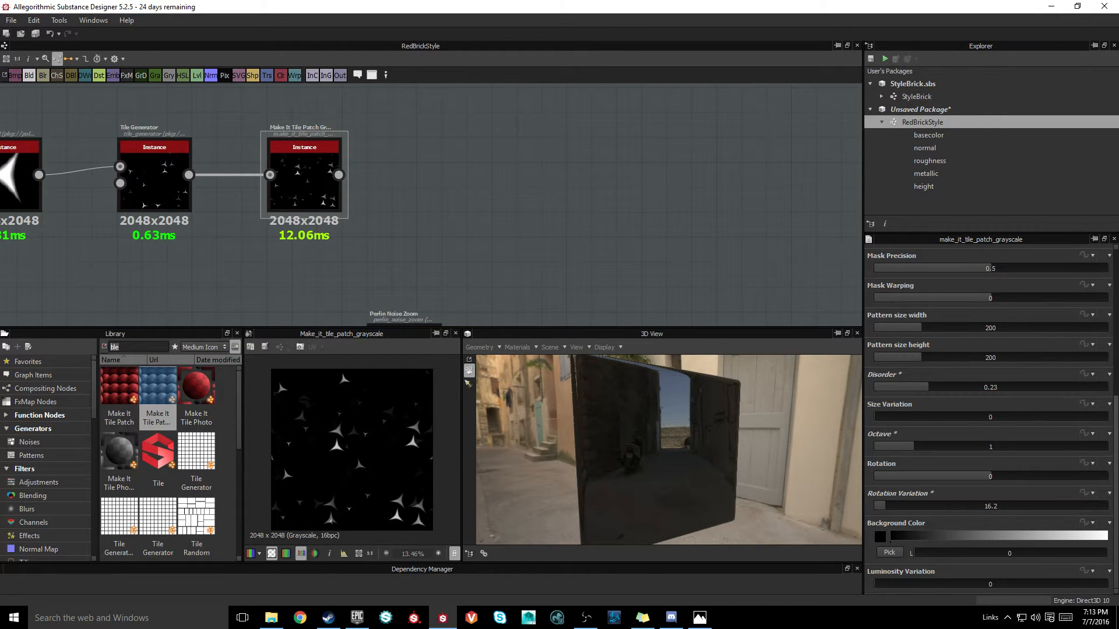
Step: Add a Directional Warp node after the Make It Tile Patch Grayscale node and feed it that node's output
type("dir")
left_click_drag(158, 410, 535, 159)
left_click_drag(339, 175, 477, 167)
left_click_drag(495, 175, 500, 138)
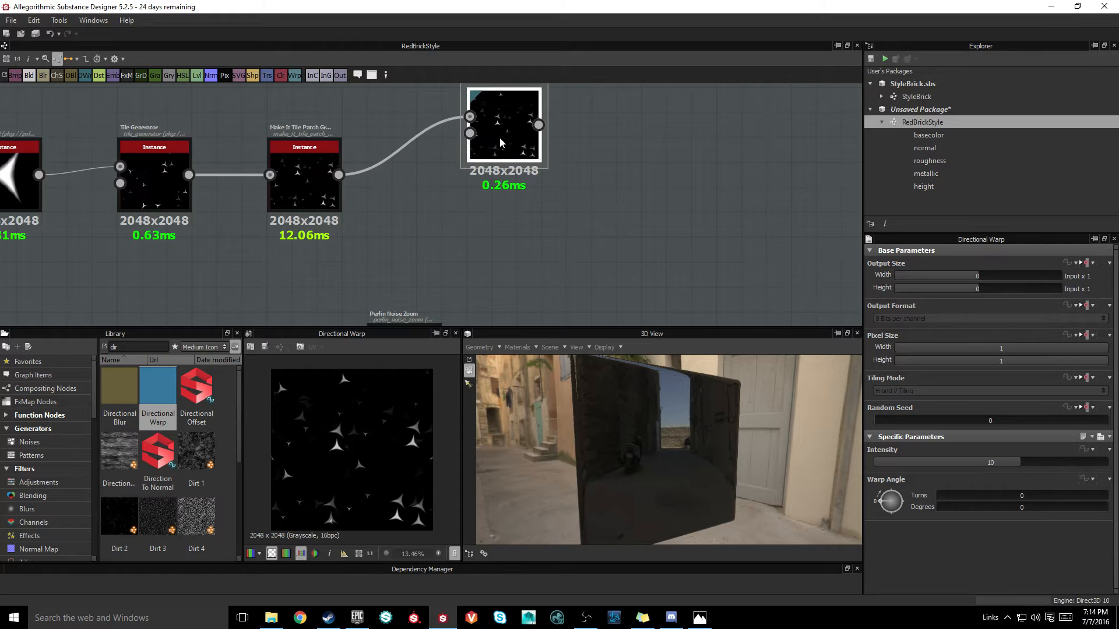
middle_click_drag(481, 196, 410, 180)
left_click_drag(439, 134, 463, 109)
left_click(462, 166)
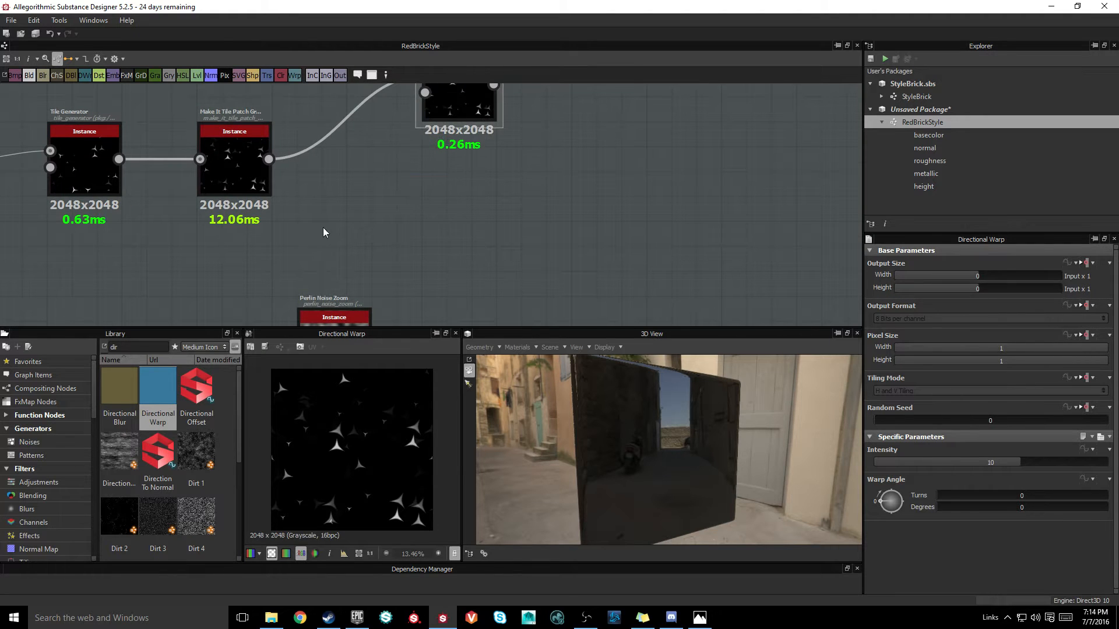
middle_click_drag(323, 227, 617, 281)
left_click_drag(121, 120, 530, 173)
left_click(653, 218)
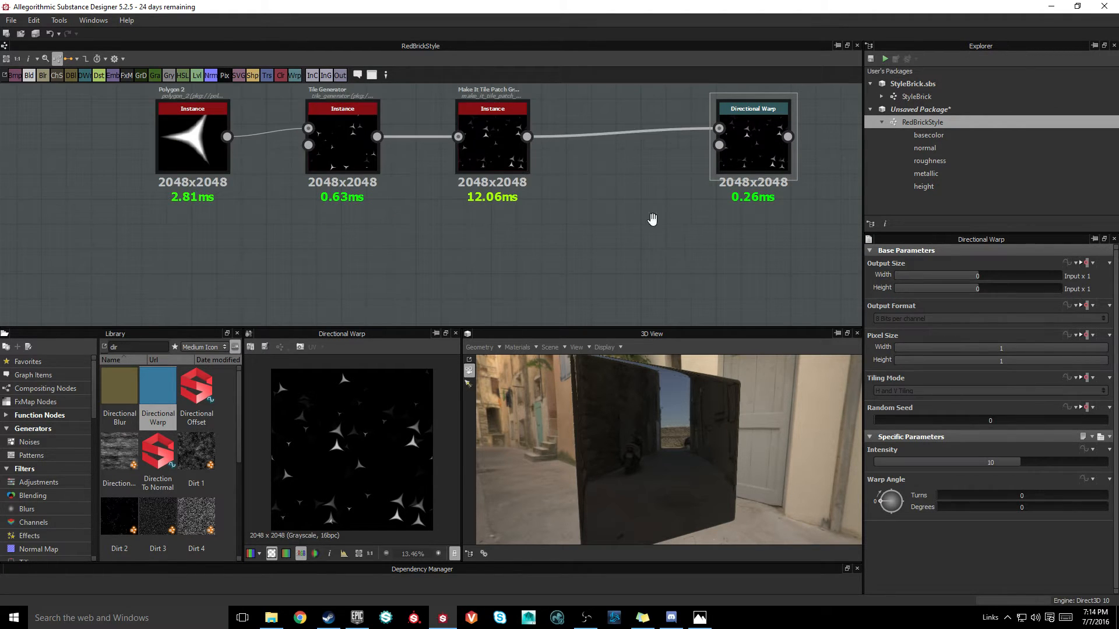
Step: Add a Perlin Noise Zoom node below the chip chain and connect it to the Directional Warp's intensity input
middle_click_drag(652, 219, 475, 215)
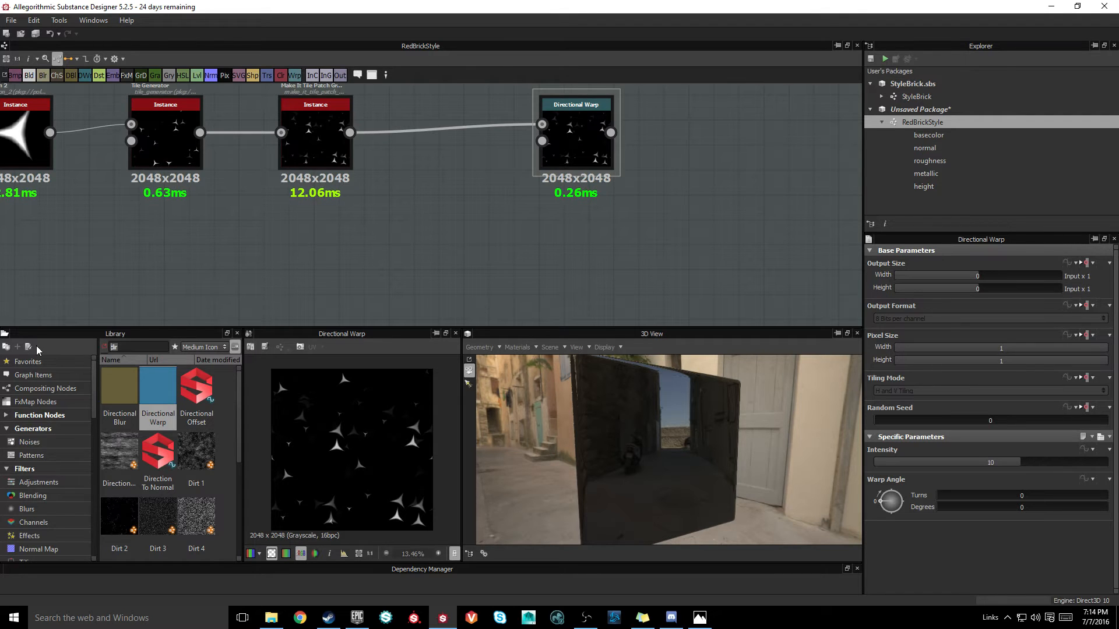
type("perlin")
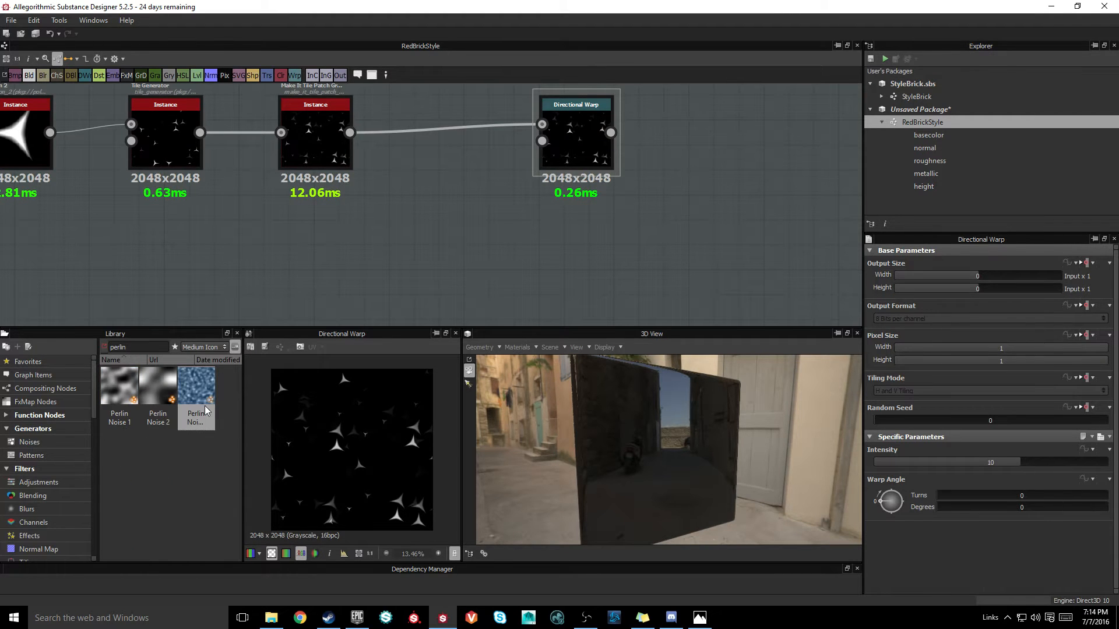
left_click_drag(205, 410, 339, 275)
middle_click_drag(474, 221, 377, 217)
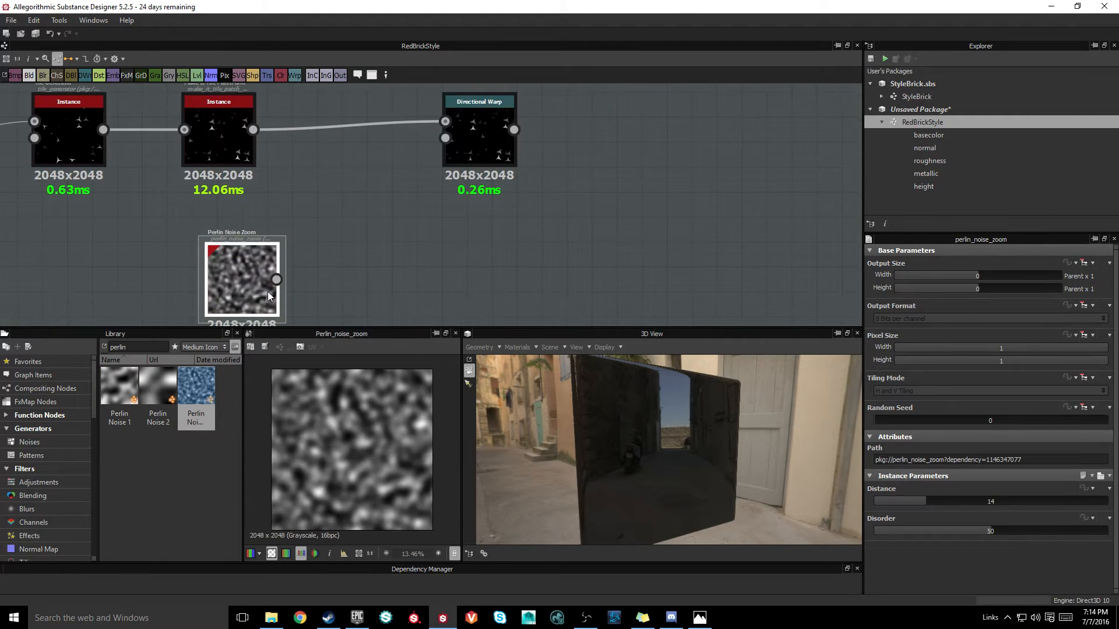
left_click_drag(276, 280, 281, 247)
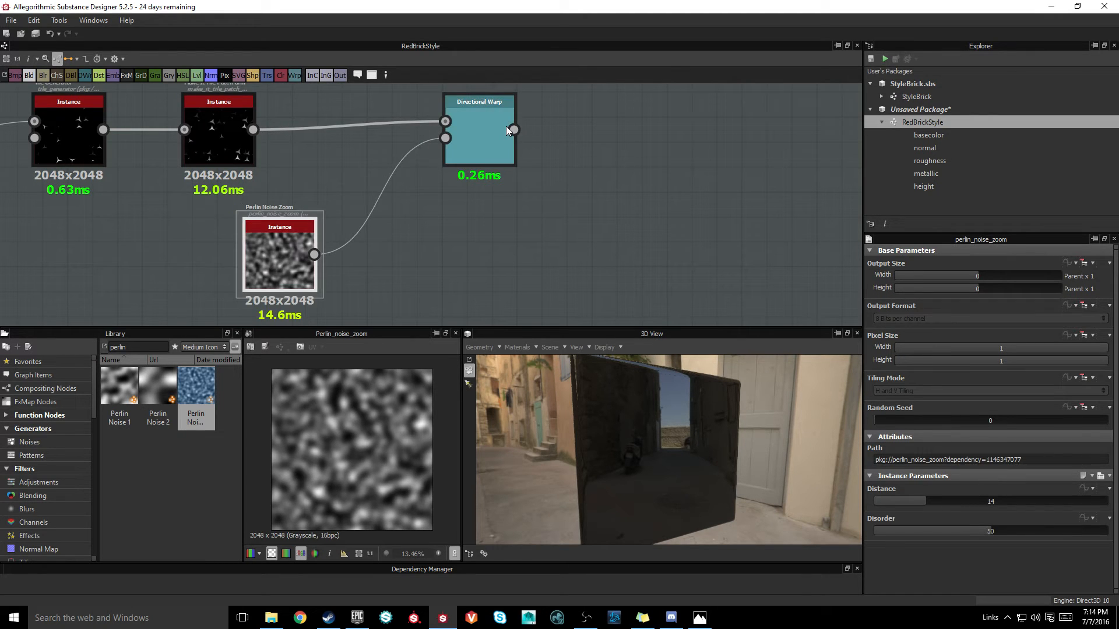
Step: Try an Intensity of 30 on the Directional Warp node and settle on 18
double_click(506, 129)
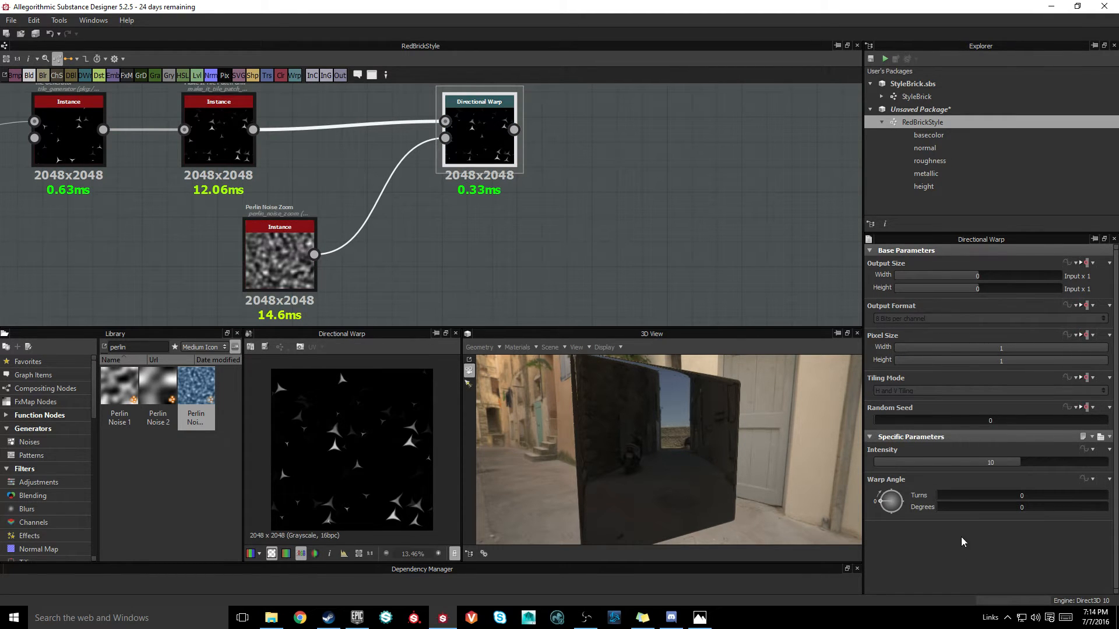
double_click(991, 462)
type("30")
key("Return")
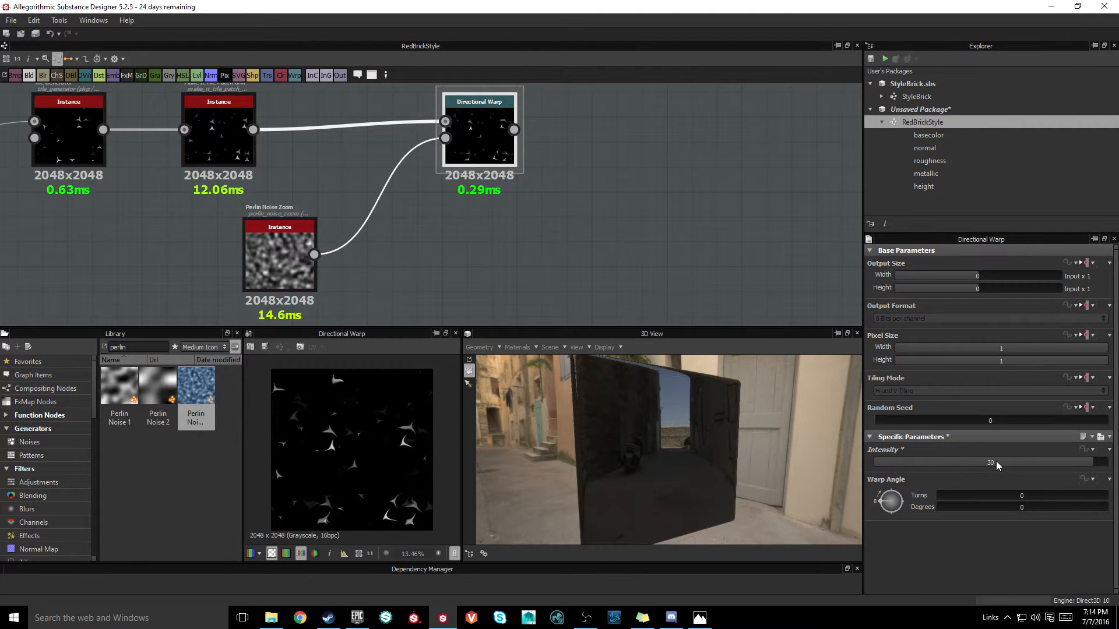
double_click(997, 464)
type("18")
key("Return")
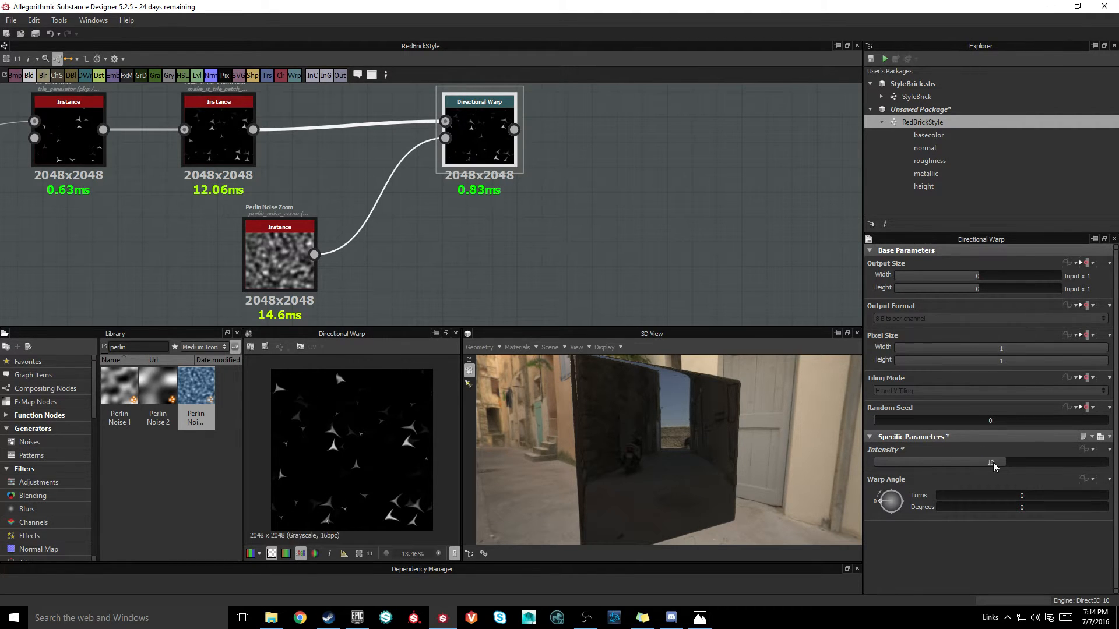
Step: Set the Distance of the Perlin Noise Zoom feeding the Directional Warp to 17 and its Disorder to 62
left_click(285, 260)
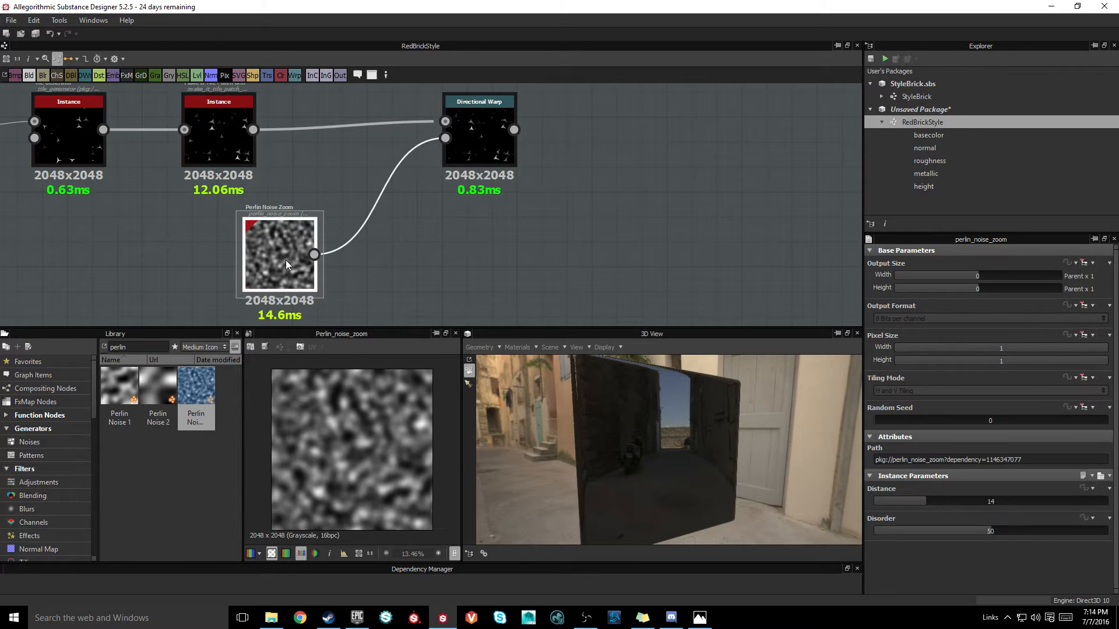
left_click(468, 135)
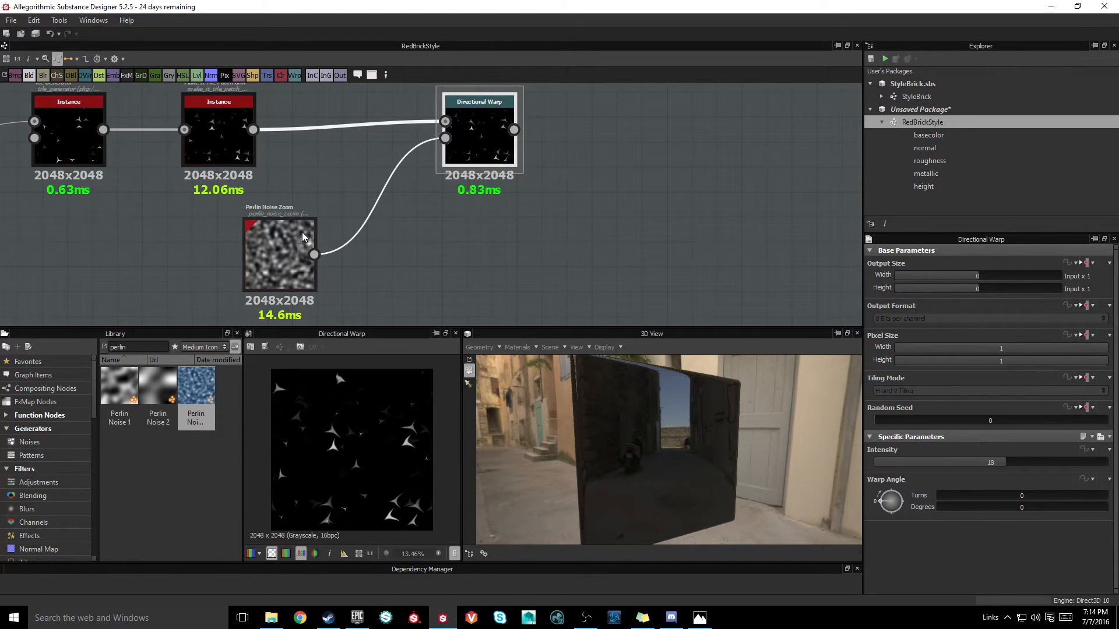
left_click(274, 258)
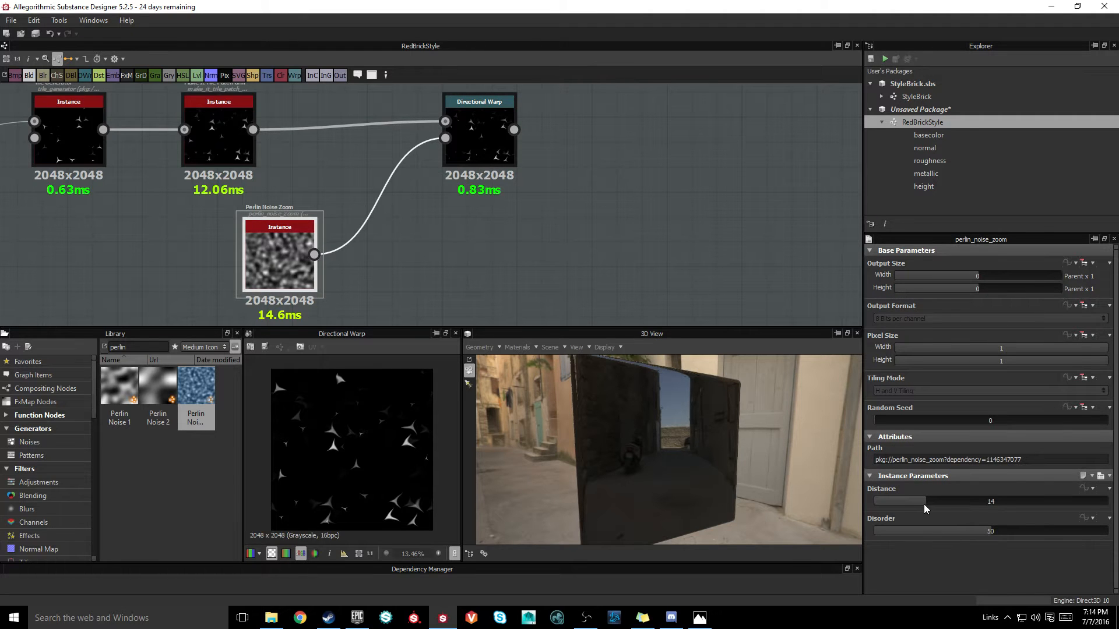
mouse_move(925, 505)
left_mouse_down()
mouse_move(899, 504)
mouse_move(1022, 502)
mouse_move(894, 511)
mouse_move(936, 505)
left_mouse_up()
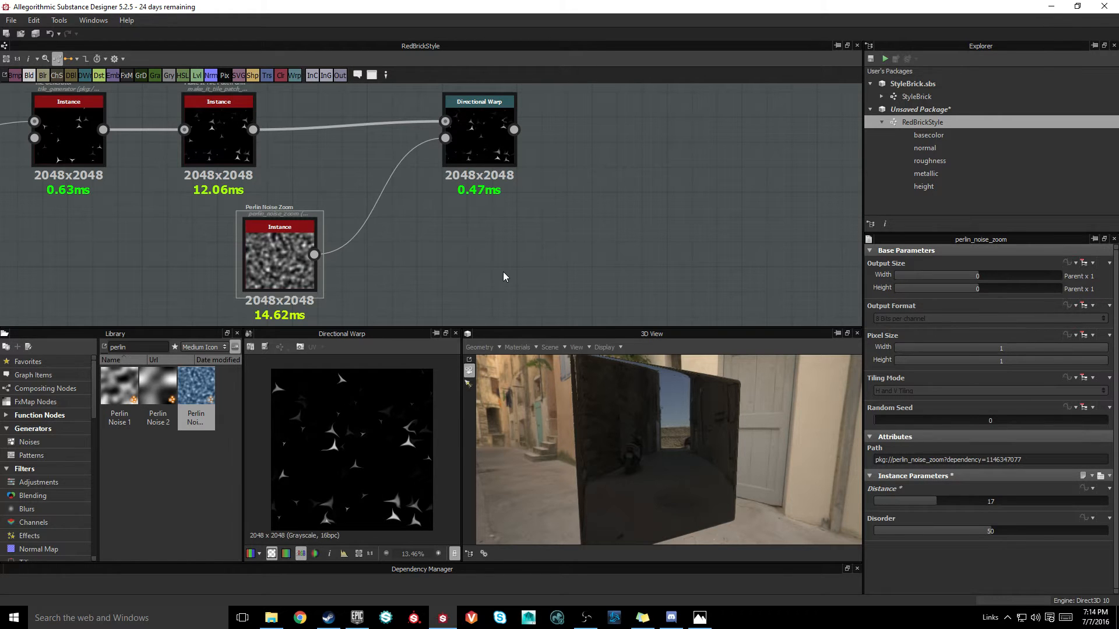
middle_click_drag(502, 271, 382, 233)
left_click_drag(986, 534, 1020, 550)
Step: Add an Invert Grayscale node after the Directional Warp and align it with the chain
scroll(331, 267, "down", 4)
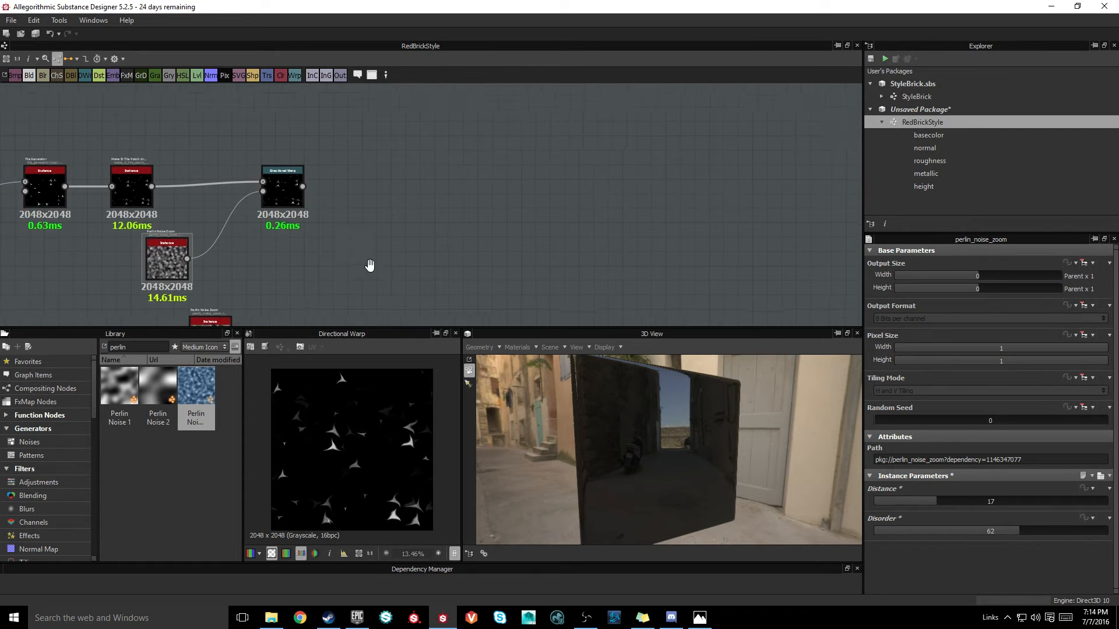
double_click(125, 347)
type("invert")
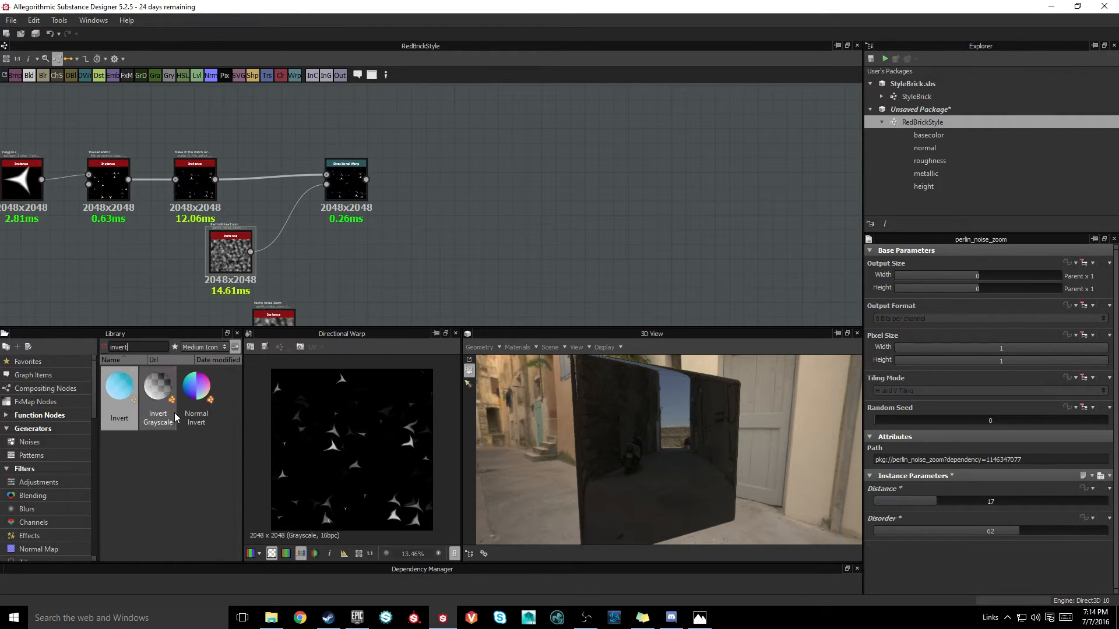
left_click_drag(176, 418, 430, 193)
scroll(397, 184, "up", 3)
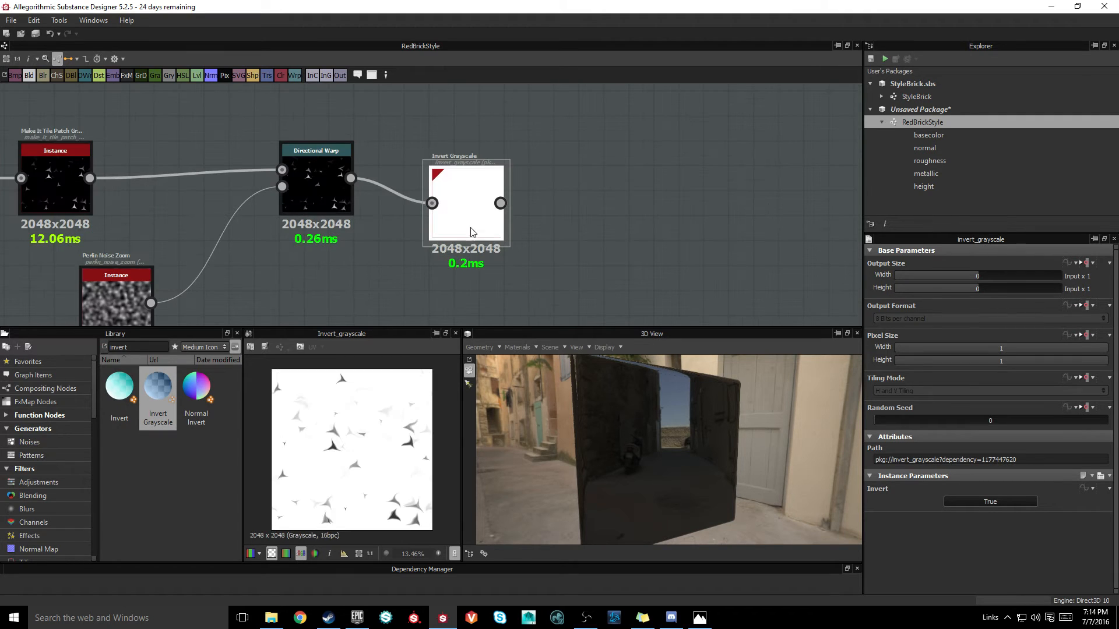
left_click_drag(470, 228, 457, 202)
middle_click_drag(582, 255, 439, 241)
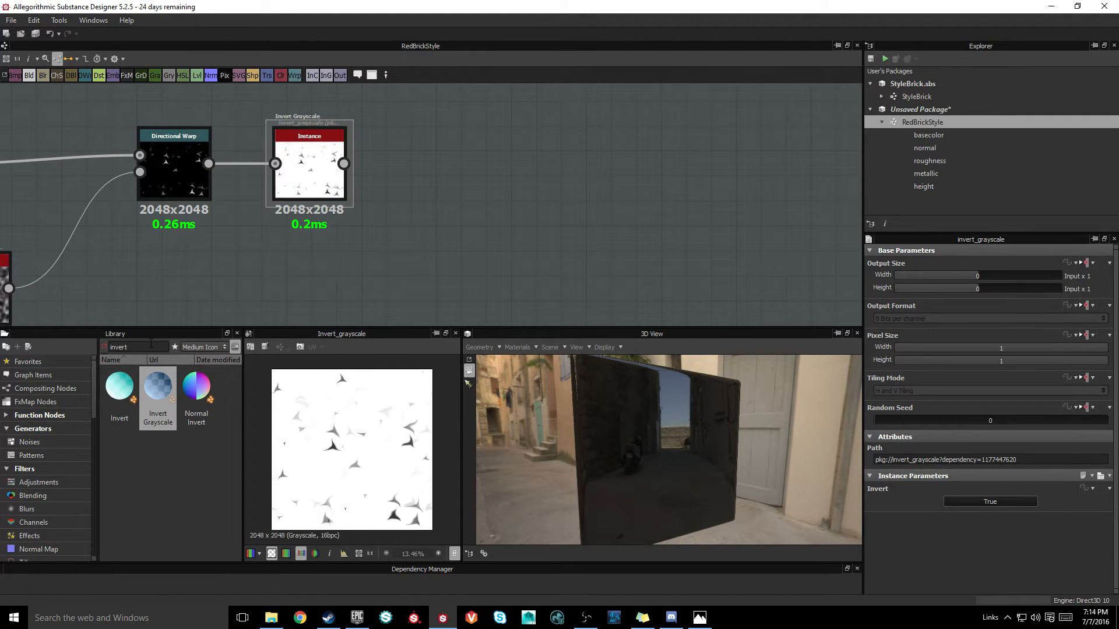
Step: Add a Histogram Scan node and feed it the Invert Grayscale node's output
double_click(151, 344)
type("histor")
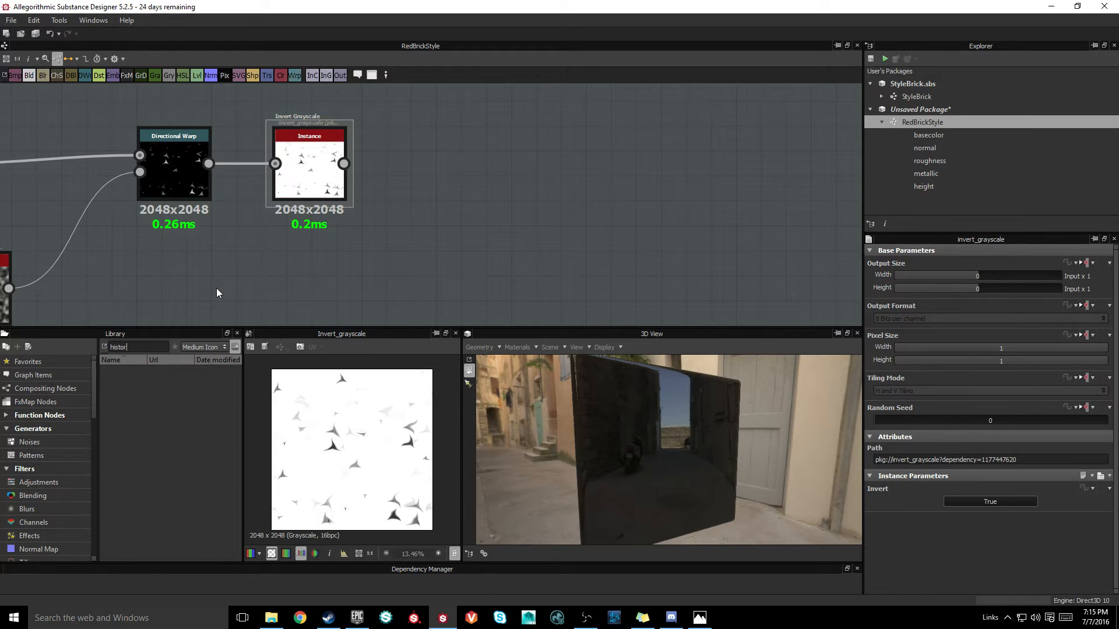
key("BackSpace")
left_click_drag(157, 387, 473, 175)
left_click_drag(343, 164, 439, 163)
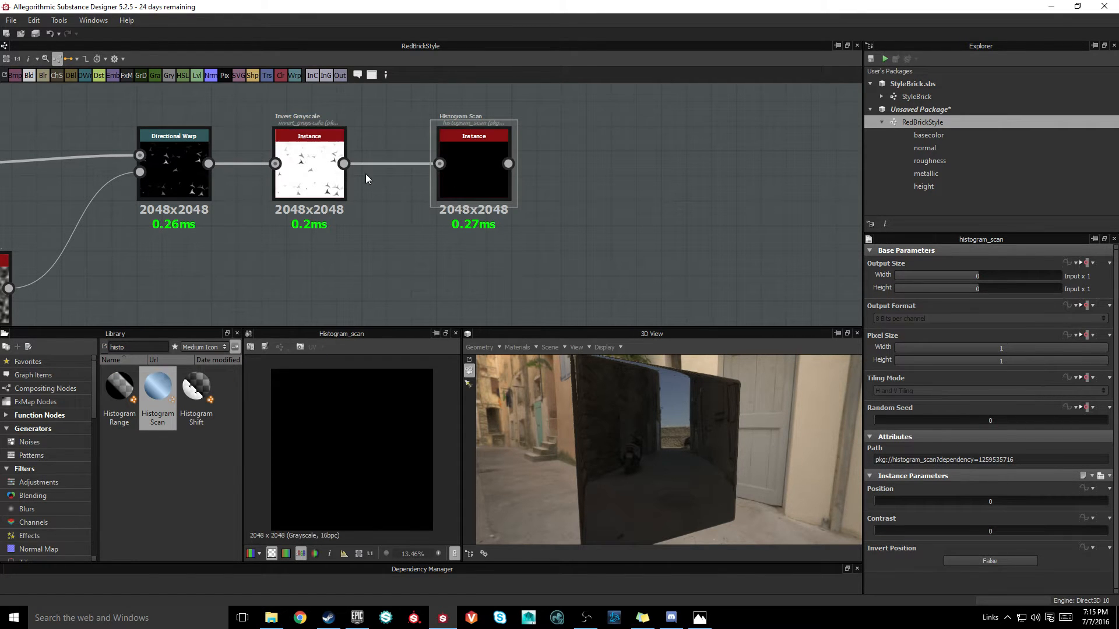
left_click(343, 201)
middle_click_drag(345, 268, 247, 268)
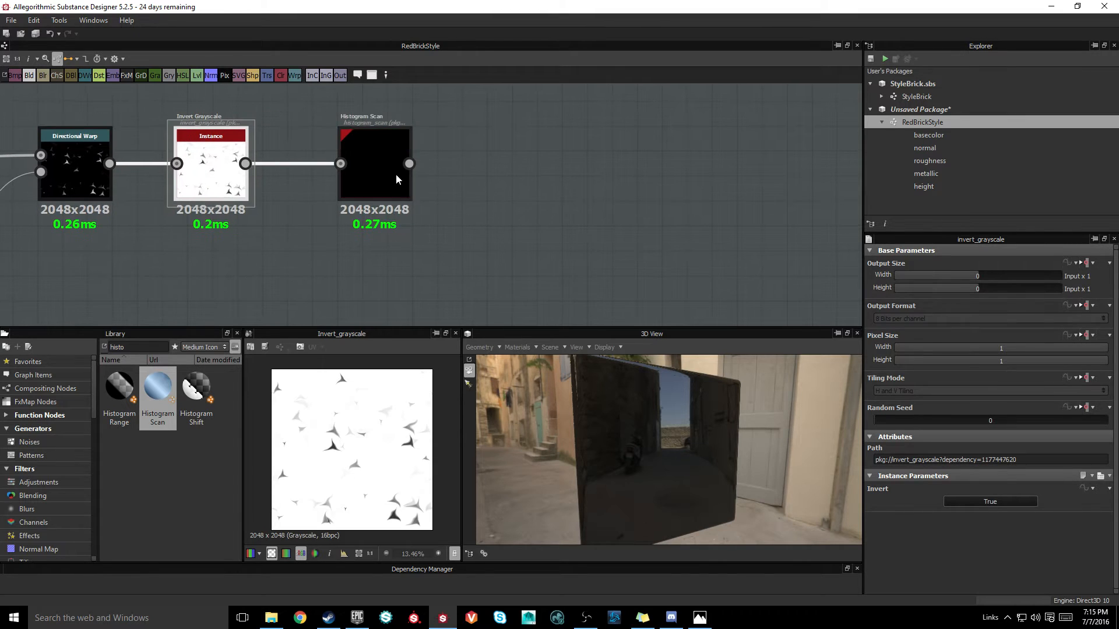
Step: Set the Histogram Scan's Position to 0.09 and its Contrast to 0.21
double_click(394, 169)
middle_click_drag(528, 270, 466, 263)
left_click_drag(886, 499, 924, 560)
middle_click_drag(399, 179, 390, 213)
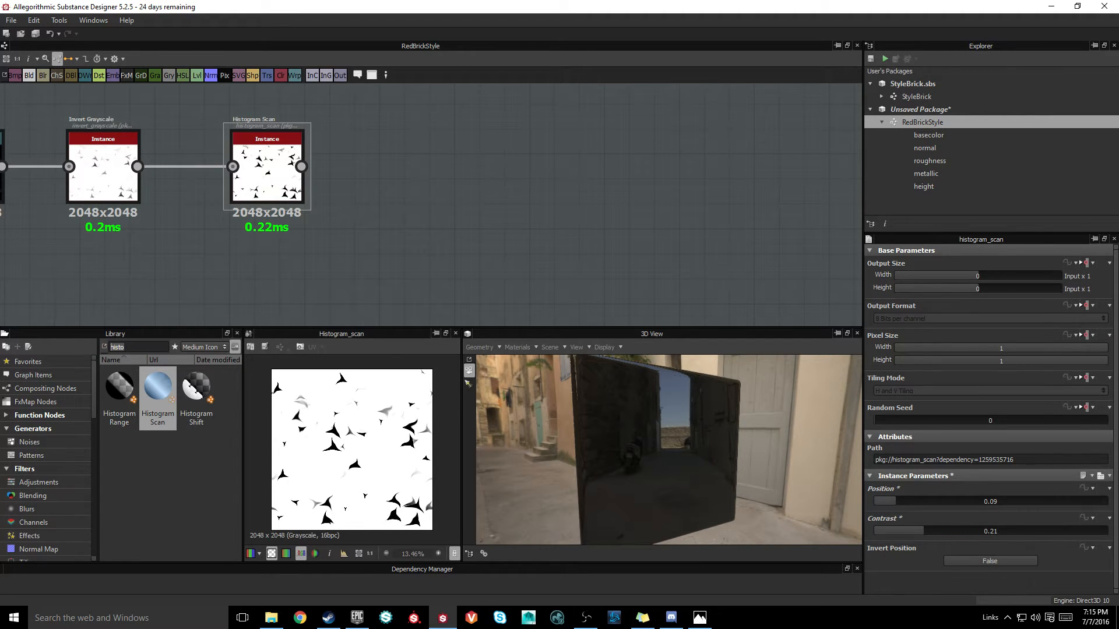
Step: Add a Blur HQ Grayscale node after the Histogram Scan and set its Intensity to 1
type("blur")
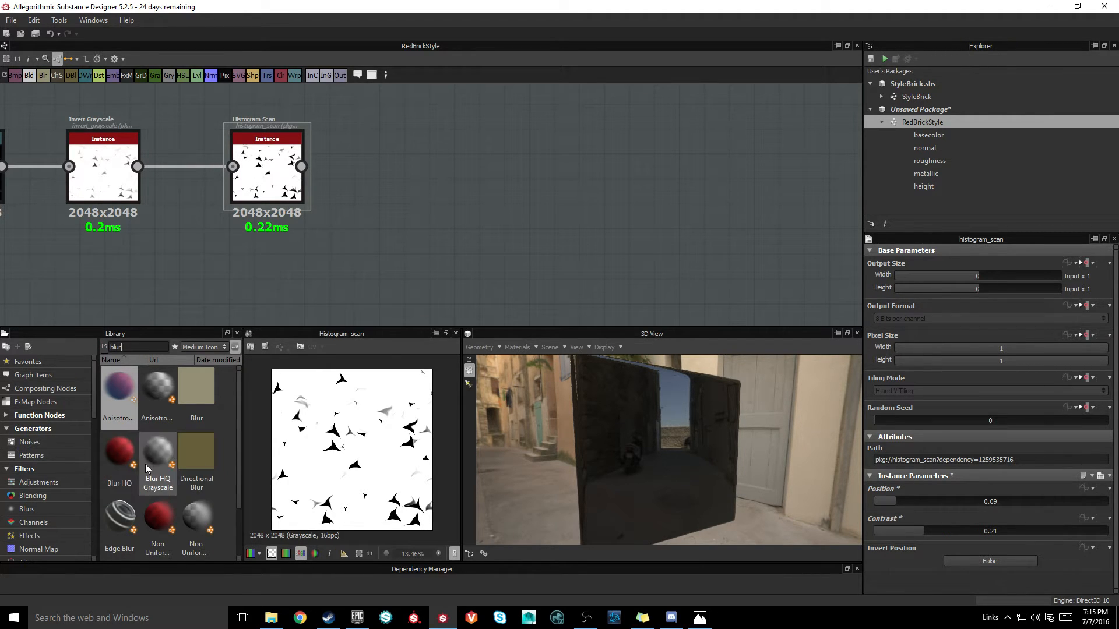
left_click_drag(145, 464, 390, 185)
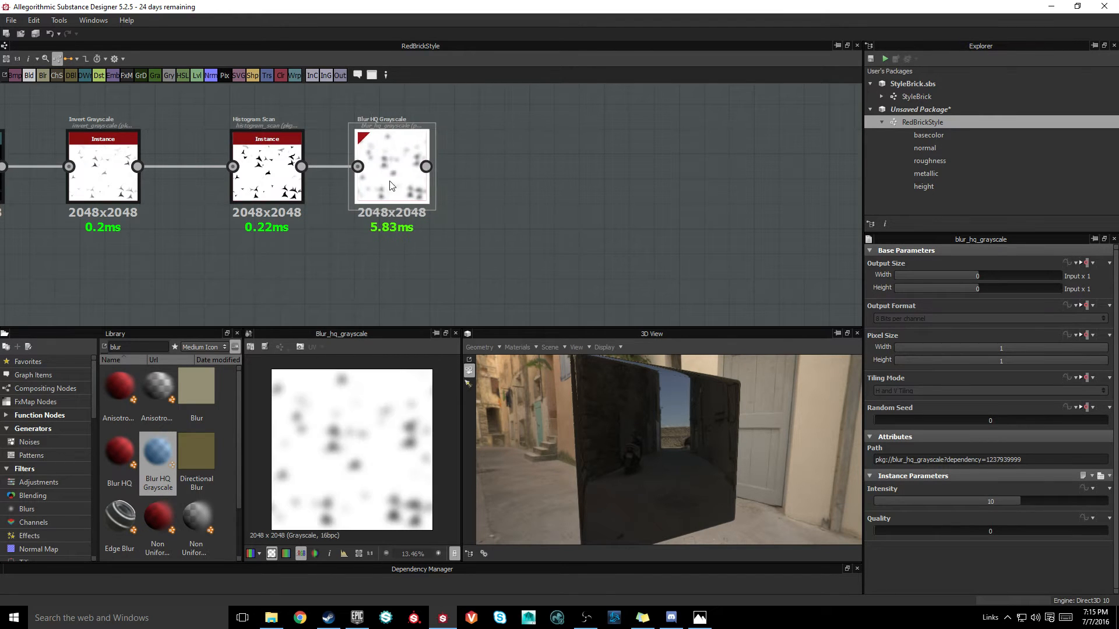
left_click_drag(997, 503, 920, 503)
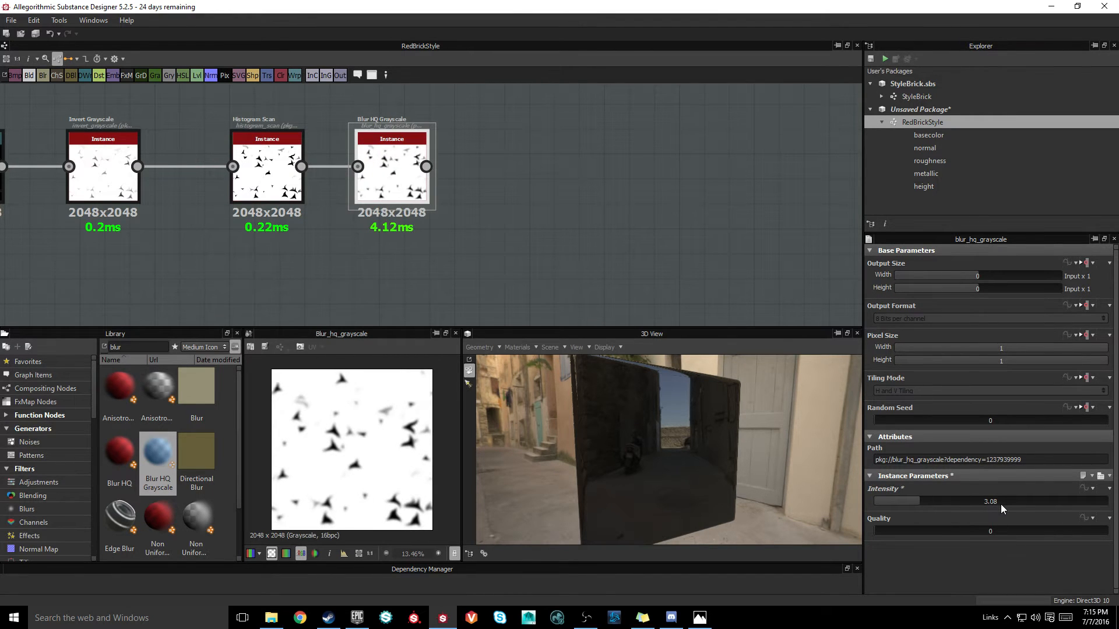
double_click(1002, 505)
type("1")
key("Return")
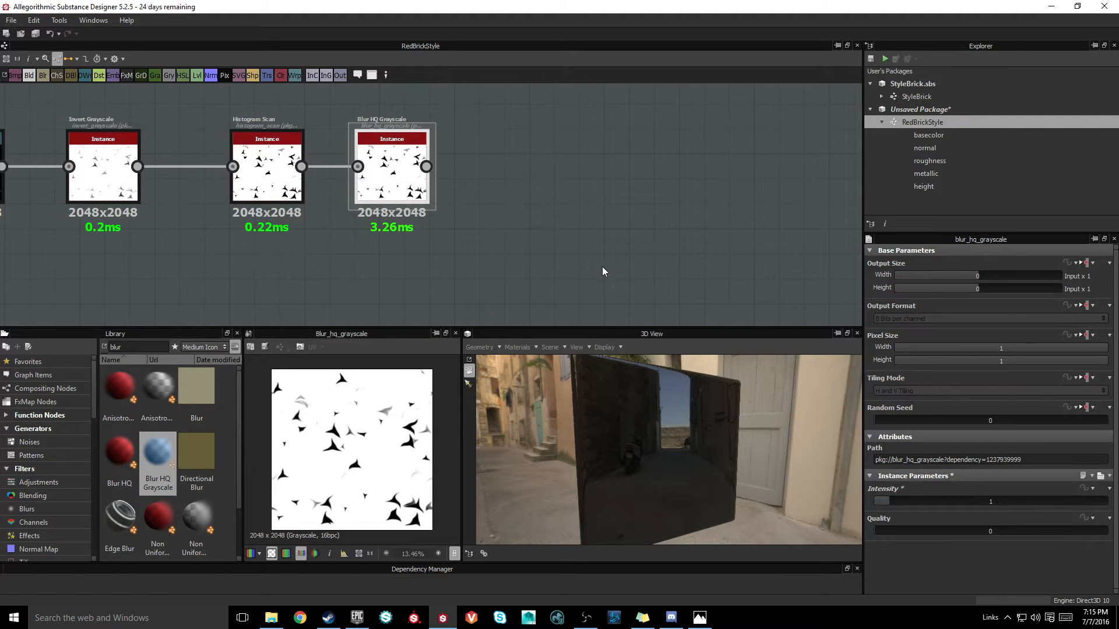
Step: Add a Blend node between the chip chain and the outputs, with the final brick Blend as its background input
scroll(519, 219, "down", 4)
middle_click_drag(510, 251, 424, 155)
mouse_move(358, 215)
middle_mouse_down()
mouse_move(441, 188)
mouse_move(361, 214)
middle_mouse_up()
scroll(414, 209, "down", 1)
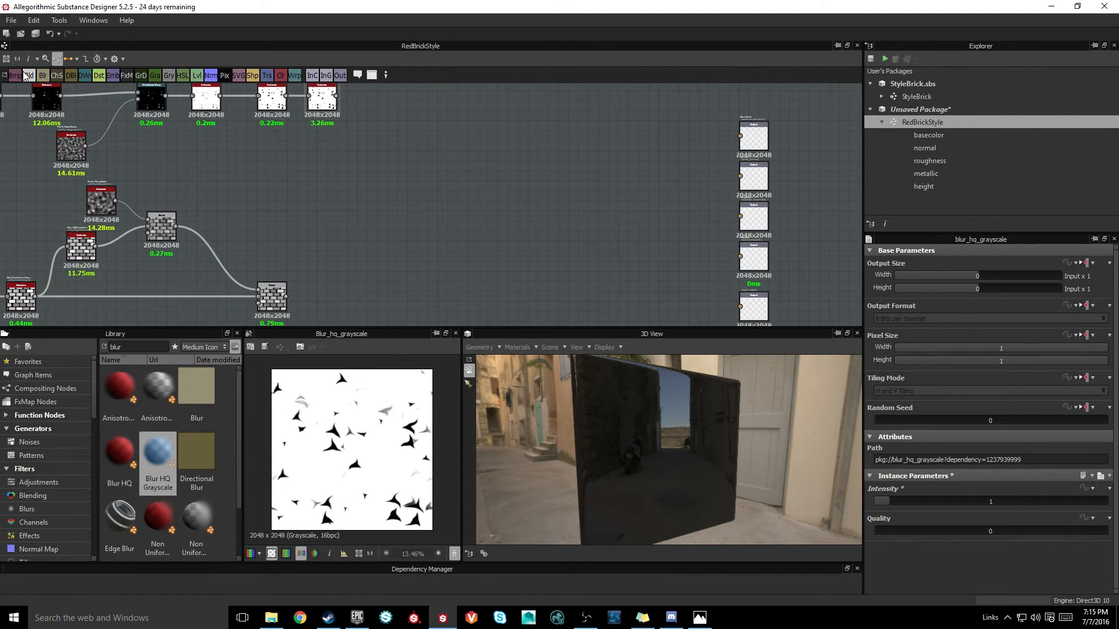
left_click_drag(334, 221, 372, 227)
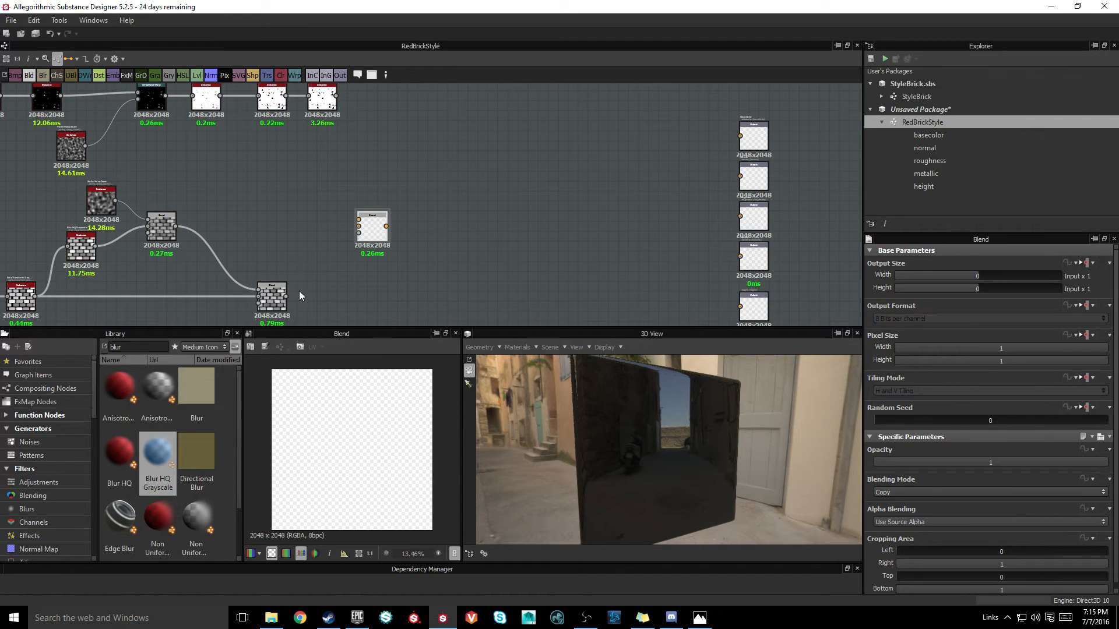
middle_click_drag(290, 279, 262, 291)
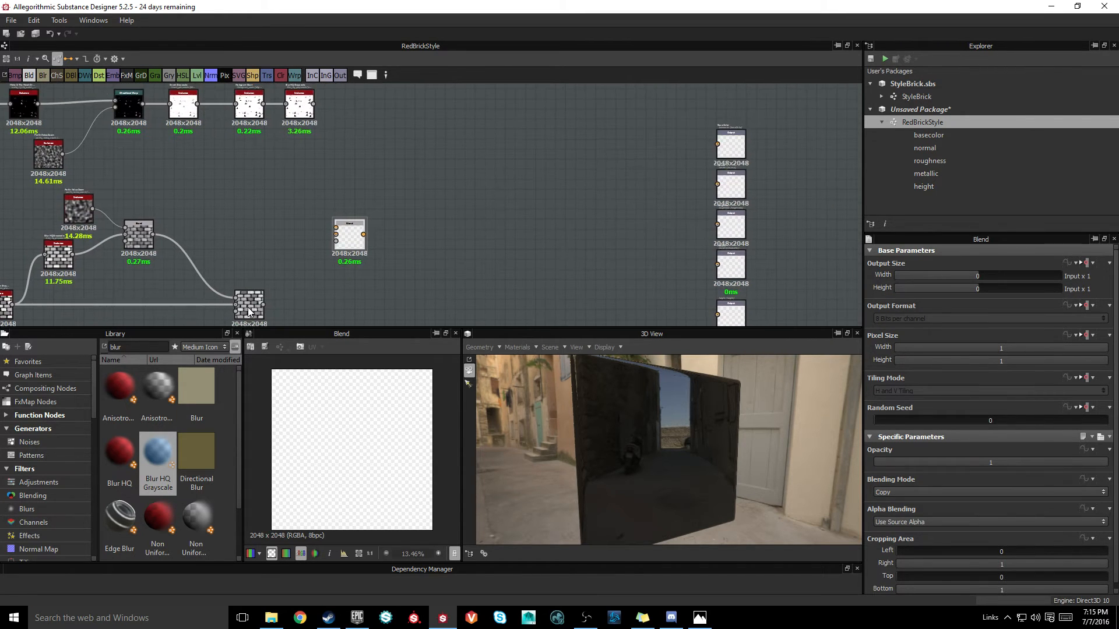
scroll(248, 312, "up", 2)
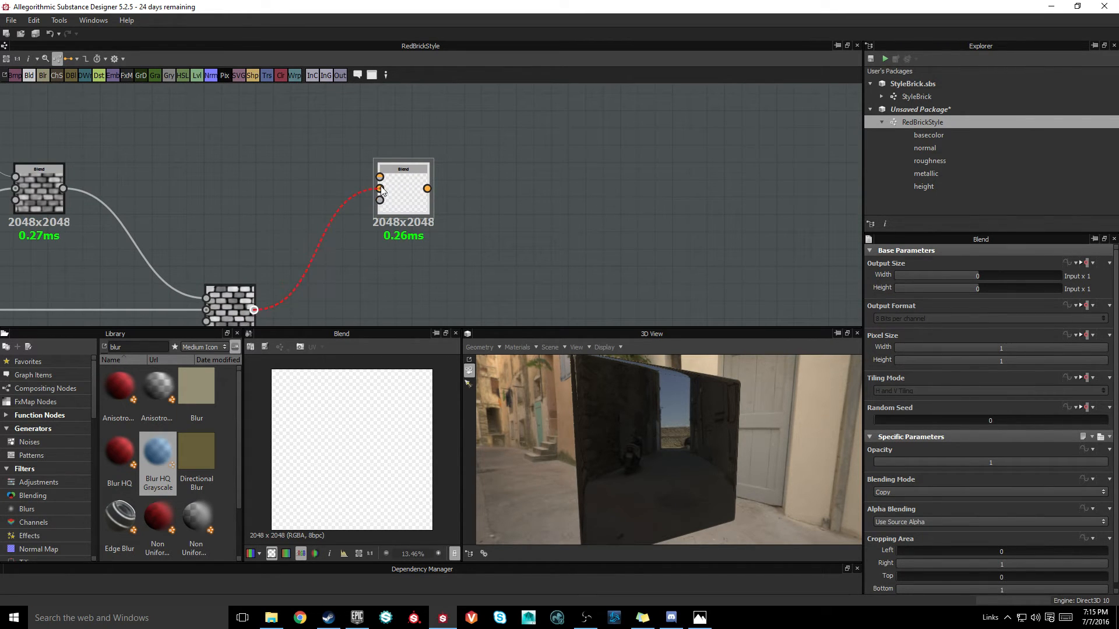
left_click_drag(382, 192, 382, 191)
Step: Connect the Blur HQ Grayscale output to the new Blend node's foreground input and set the Opacity to 0.2
middle_click_drag(323, 148, 264, 243)
scroll(277, 214, "down", 2)
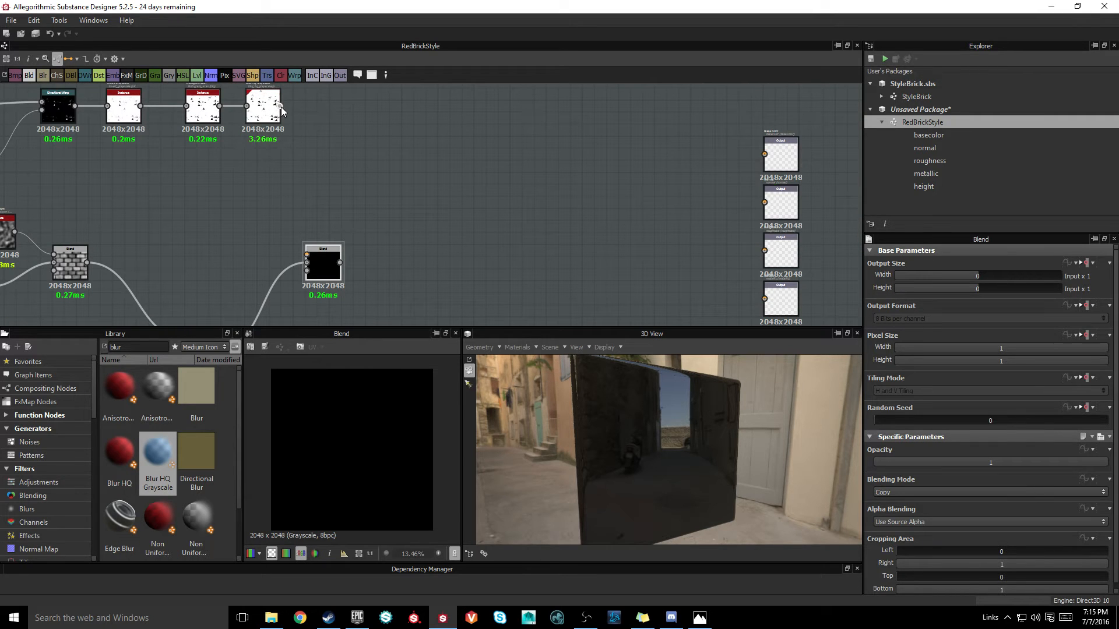
left_click_drag(280, 106, 348, 281)
middle_click_drag(345, 247, 331, 185)
scroll(343, 216, "up", 3)
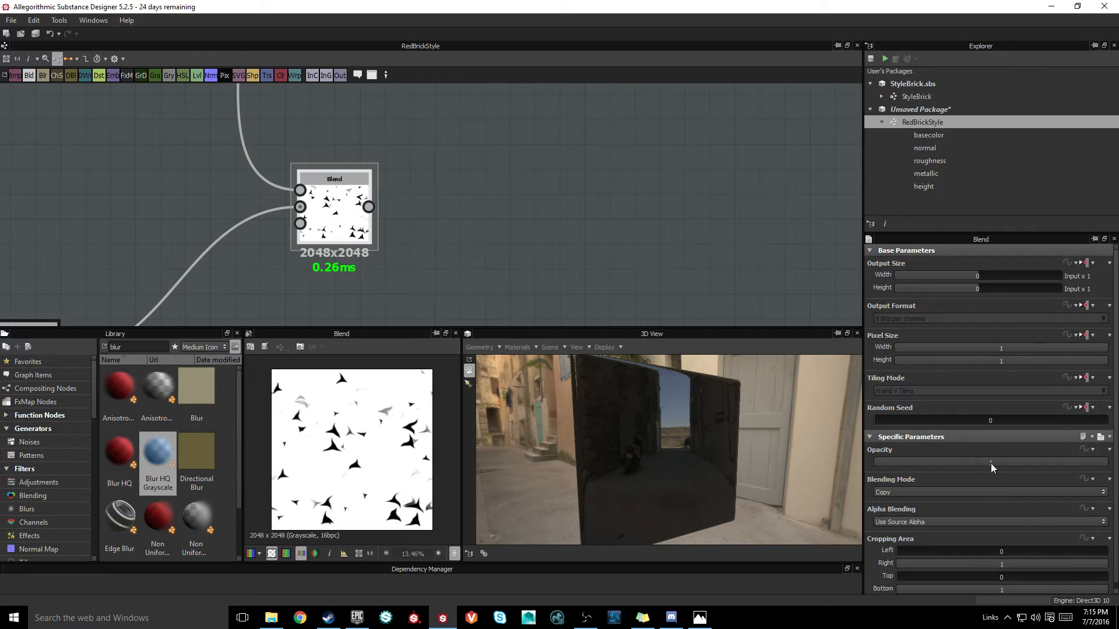
type("0.2")
key("Return")
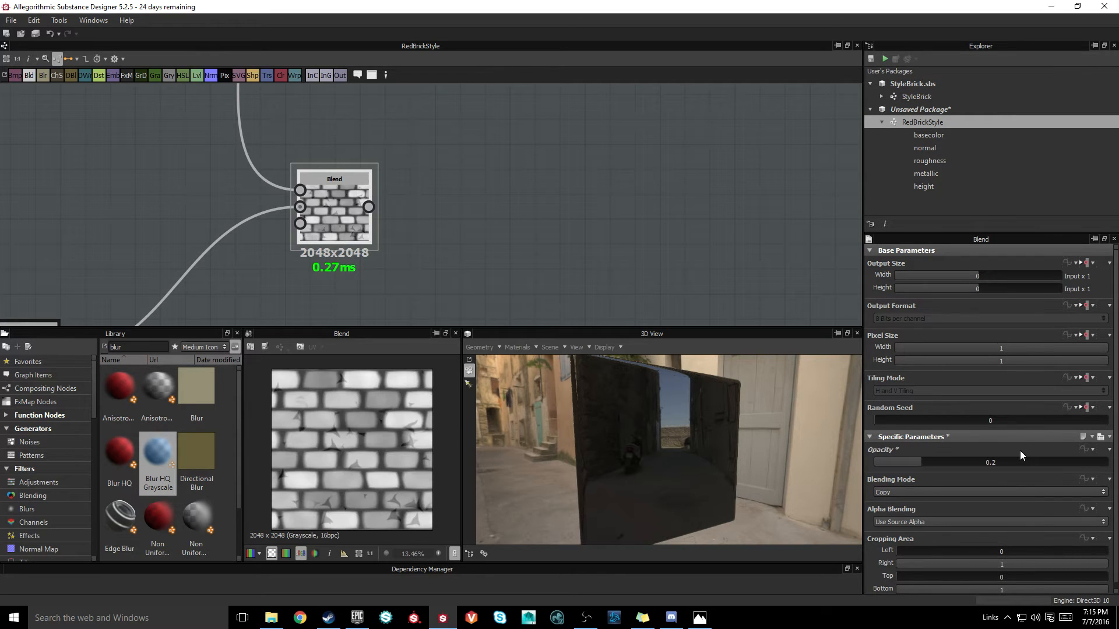
left_click(487, 279)
middle_click_drag(447, 275, 491, 249)
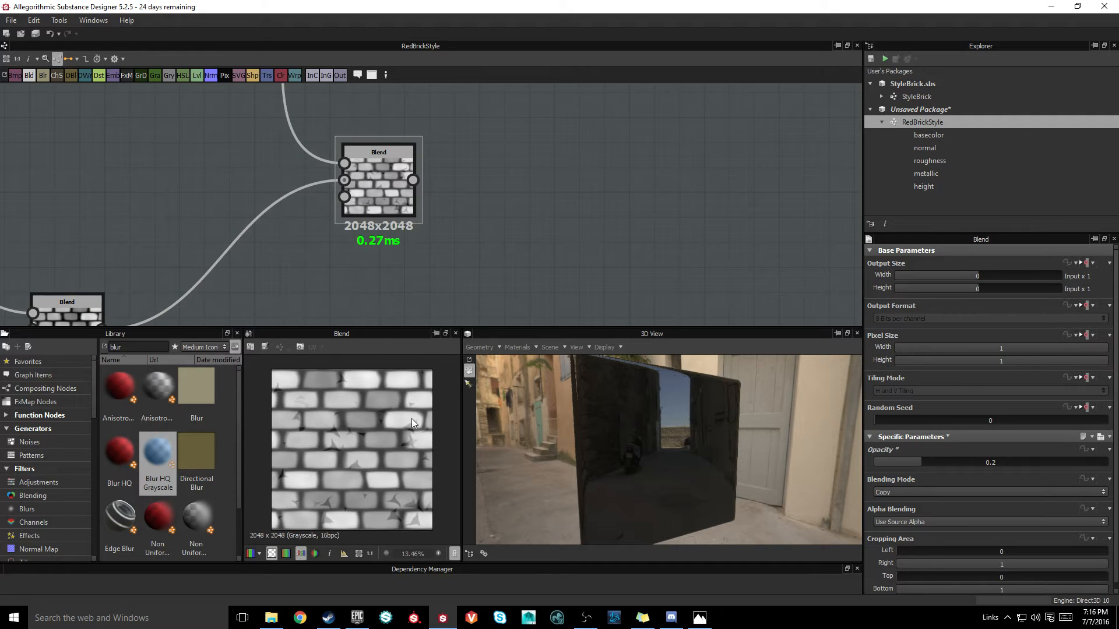
middle_click_drag(529, 193, 458, 247)
scroll(407, 261, "down", 4)
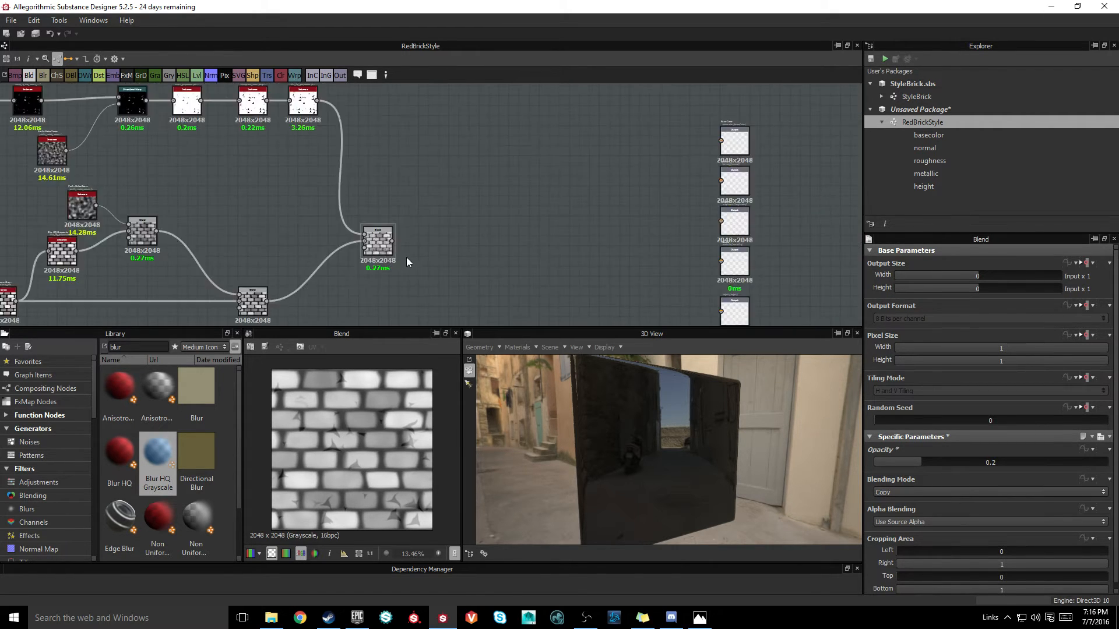
Step: Move the whole brick and chip node network farther away from the output nodes to make room
key("alt+Tab")
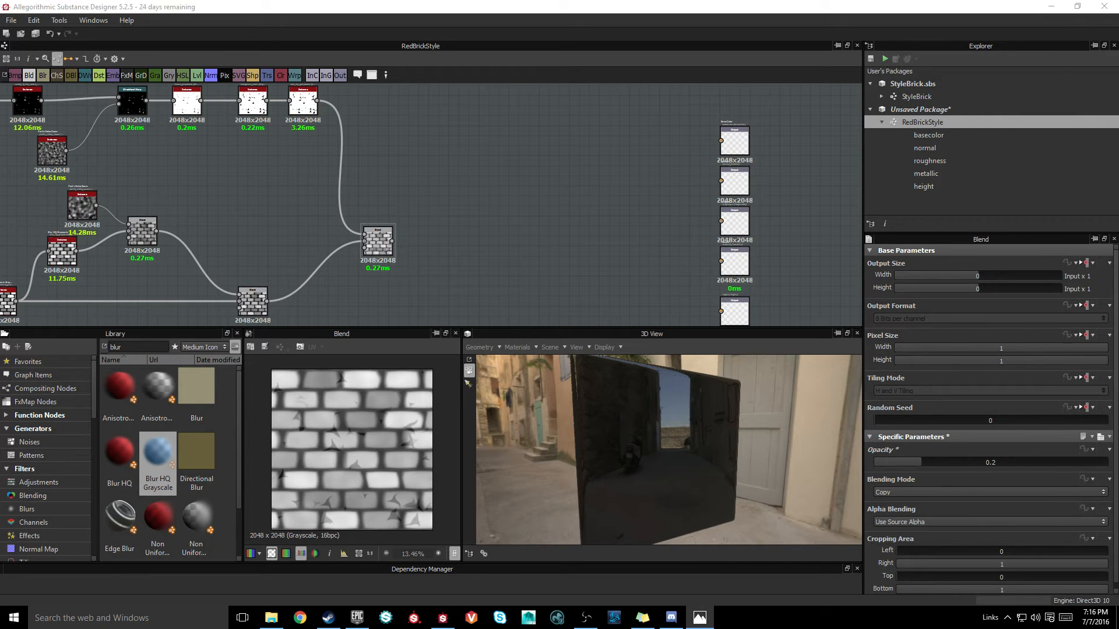
key("alt+Tab")
scroll(379, 247, "down", 3)
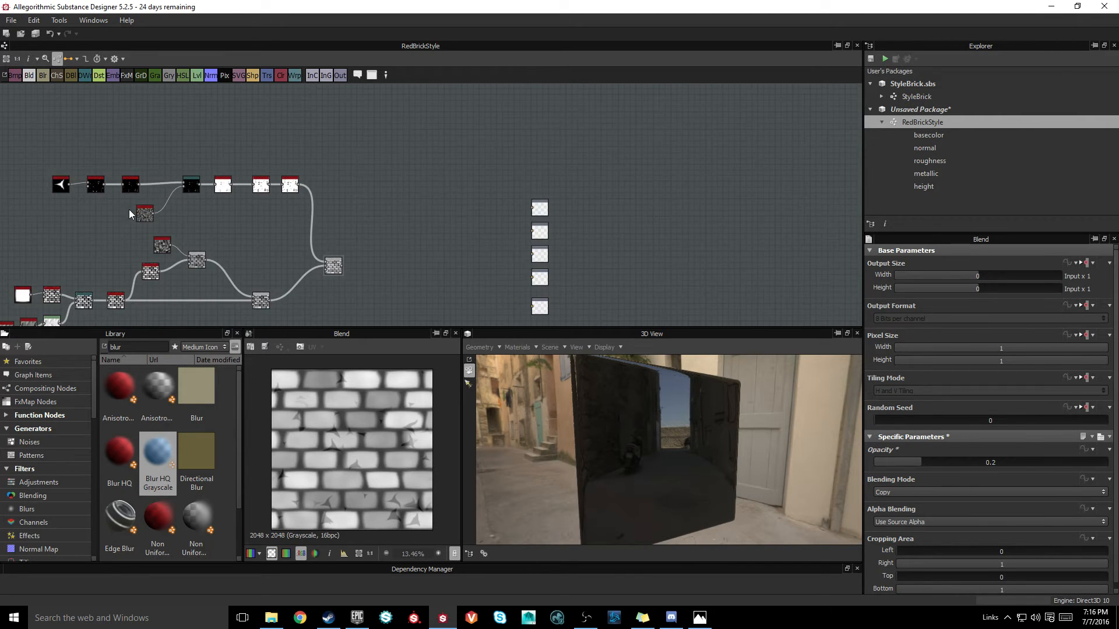
middle_click_drag(128, 213, 253, 168)
left_click_drag(75, 135, 494, 301)
left_click_drag(457, 226, 402, 195)
left_click(434, 208)
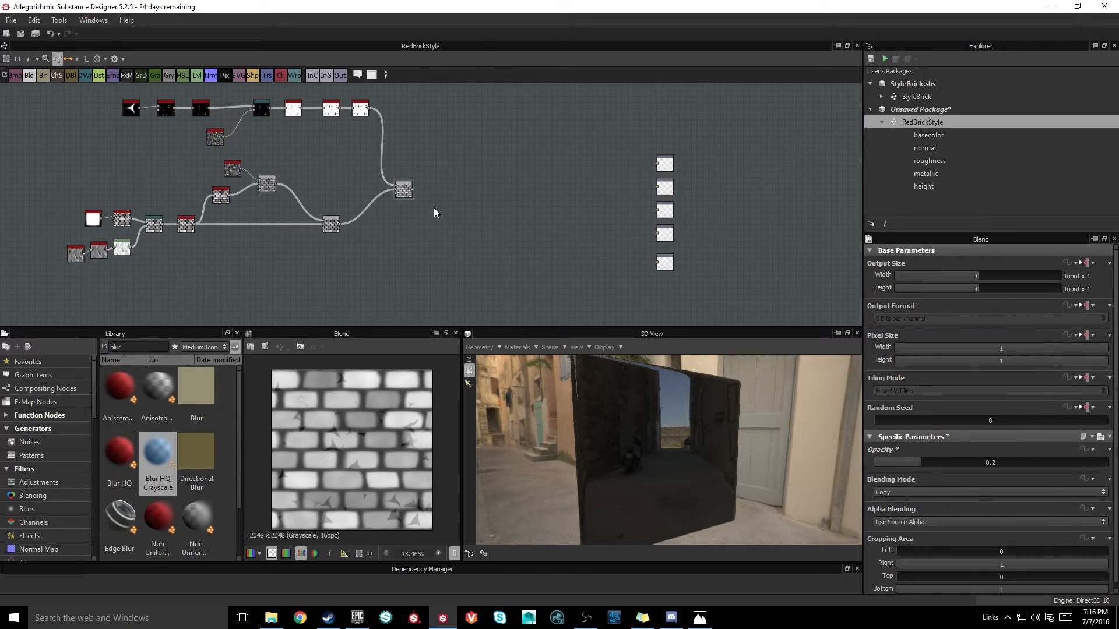
Step: Add a Highpass Grayscale node above the final brick Blend and feed it from that Blend's output
middle_click_drag(552, 230, 490, 254)
middle_click_drag(317, 219, 303, 241)
scroll(303, 241, "up", 3)
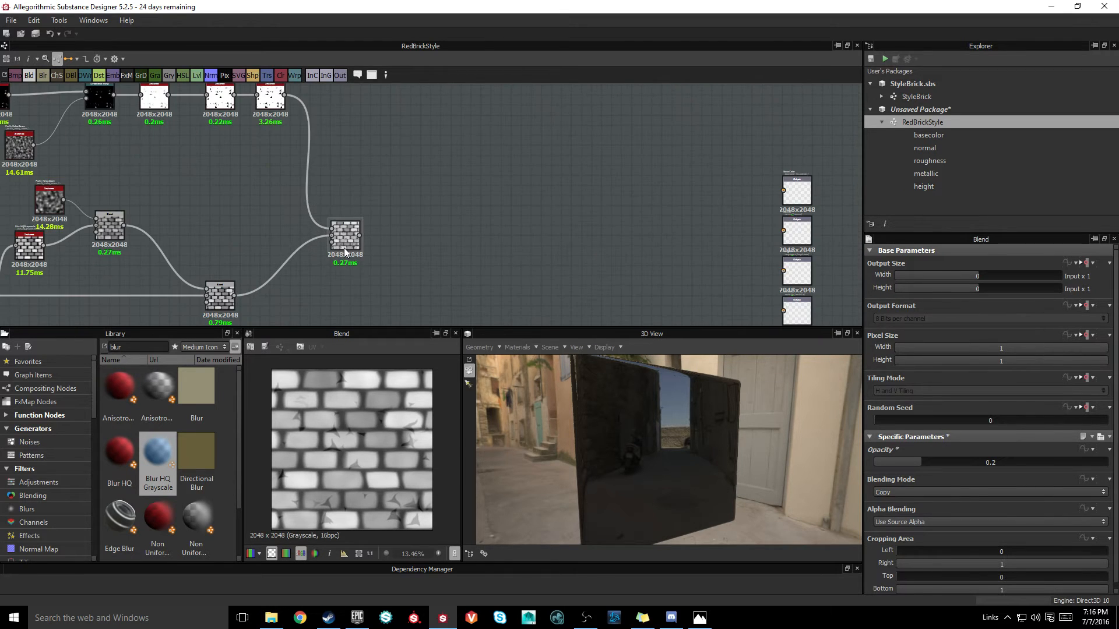
middle_click_drag(439, 191, 329, 222)
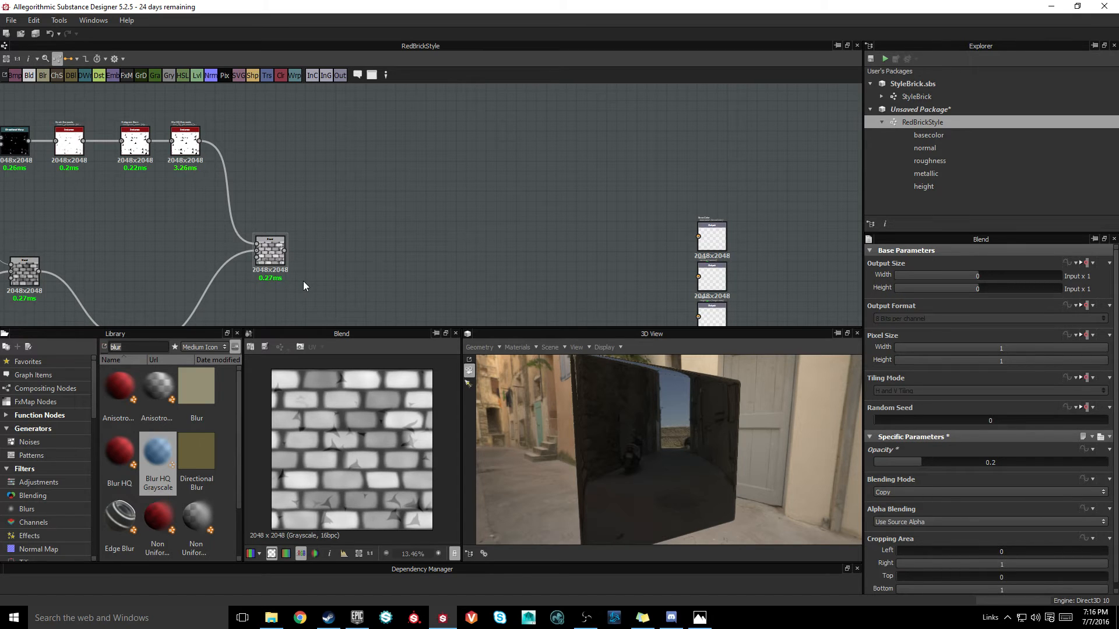
type("high")
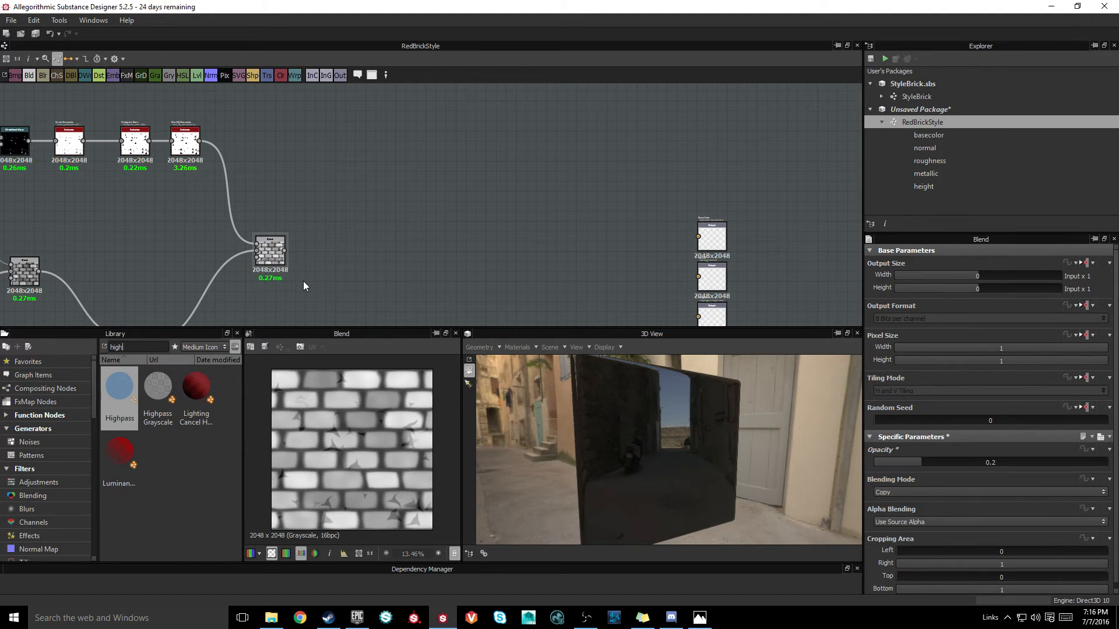
left_click_drag(158, 387, 365, 149)
middle_click_drag(431, 177, 349, 202)
scroll(318, 209, "up", 5)
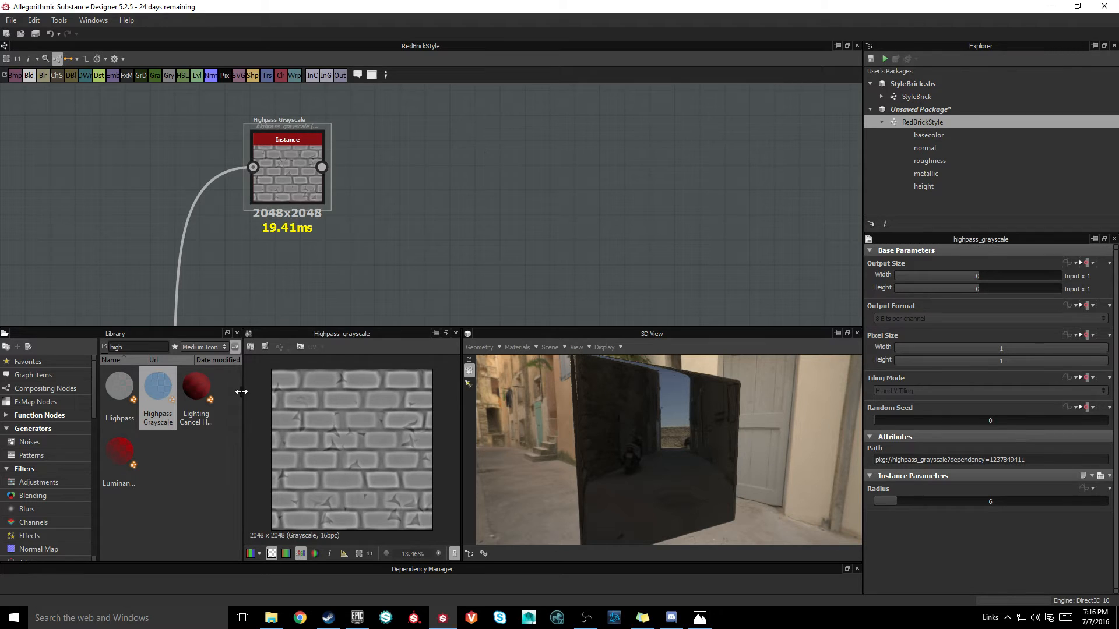
Step: Add a Histogram Scan node after the Highpass Grayscale and connect the two
key("BackSpace")
key("BackSpace")
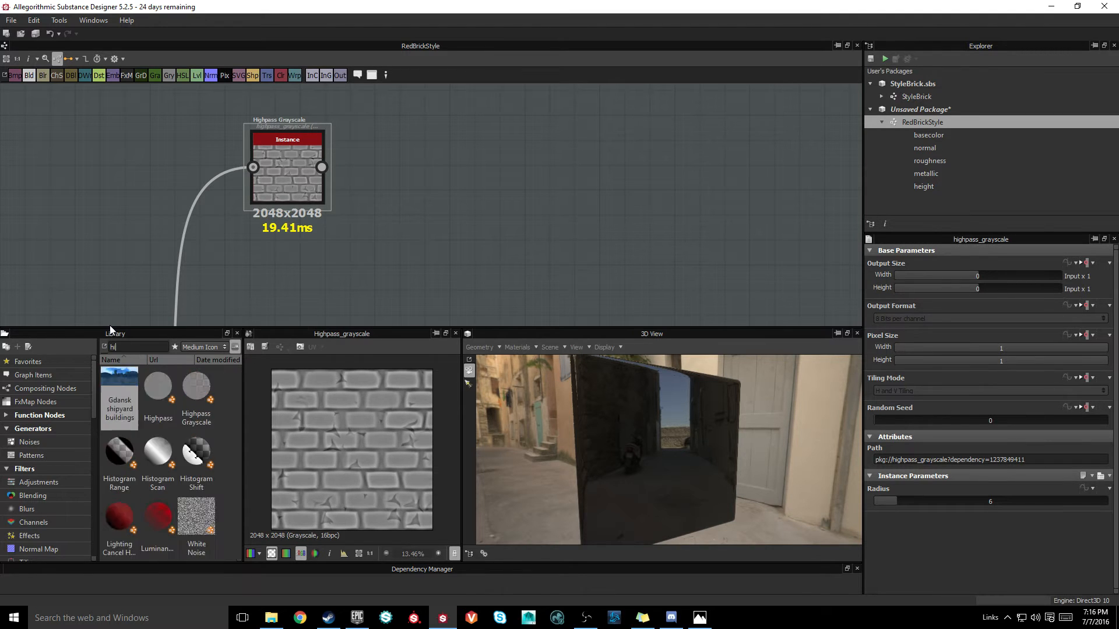
type("sto")
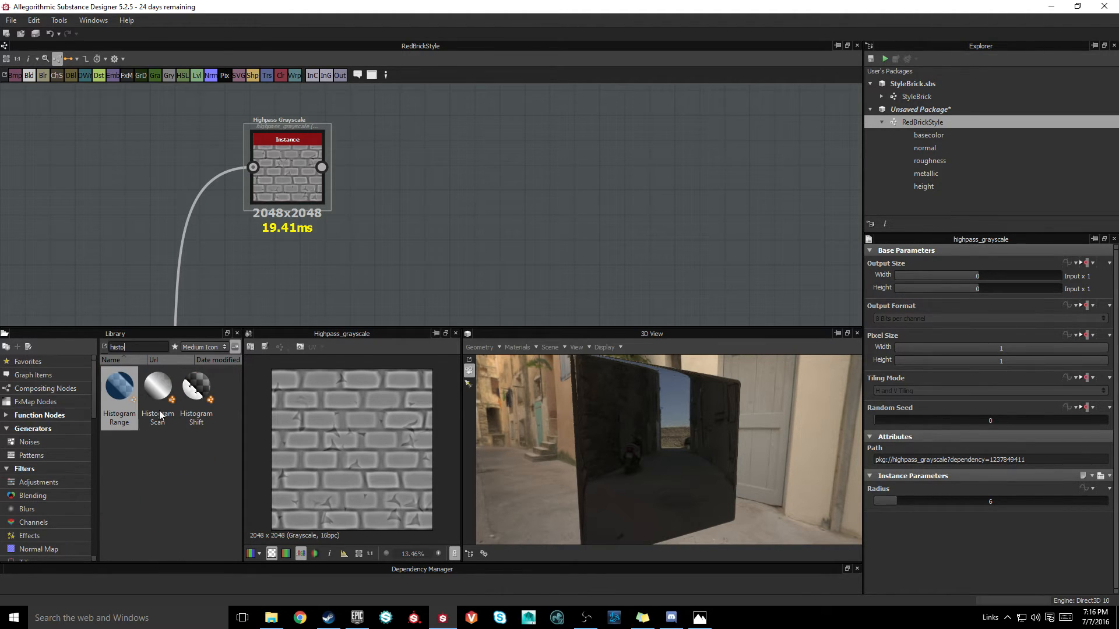
left_click_drag(157, 387, 404, 198)
middle_click_drag(491, 211, 434, 214)
left_click_drag(340, 202, 342, 193)
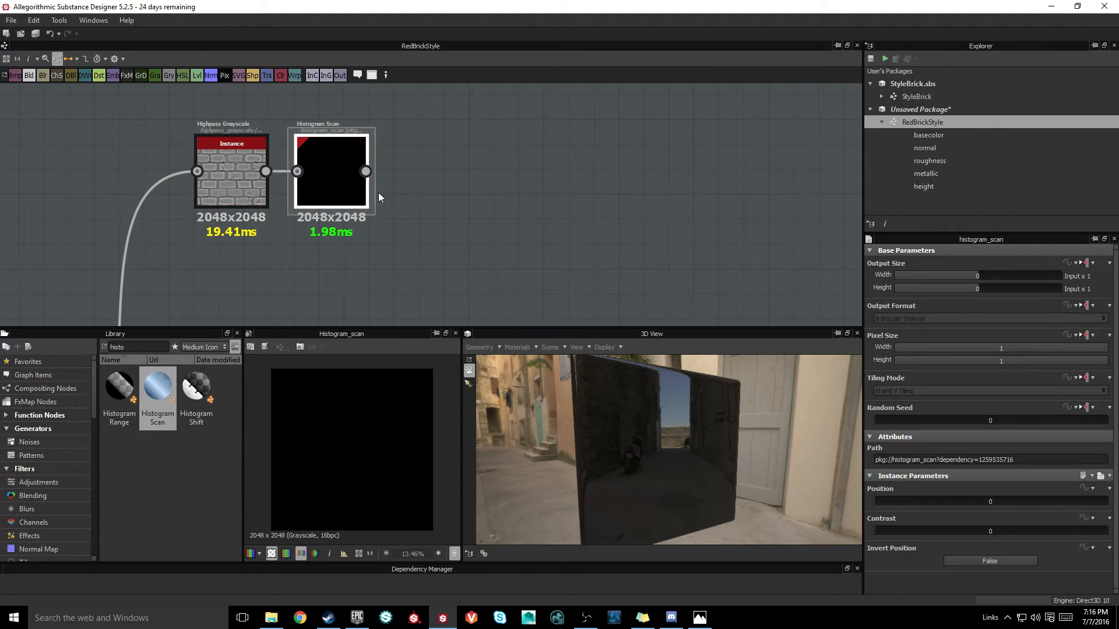
middle_click_drag(420, 195, 347, 199)
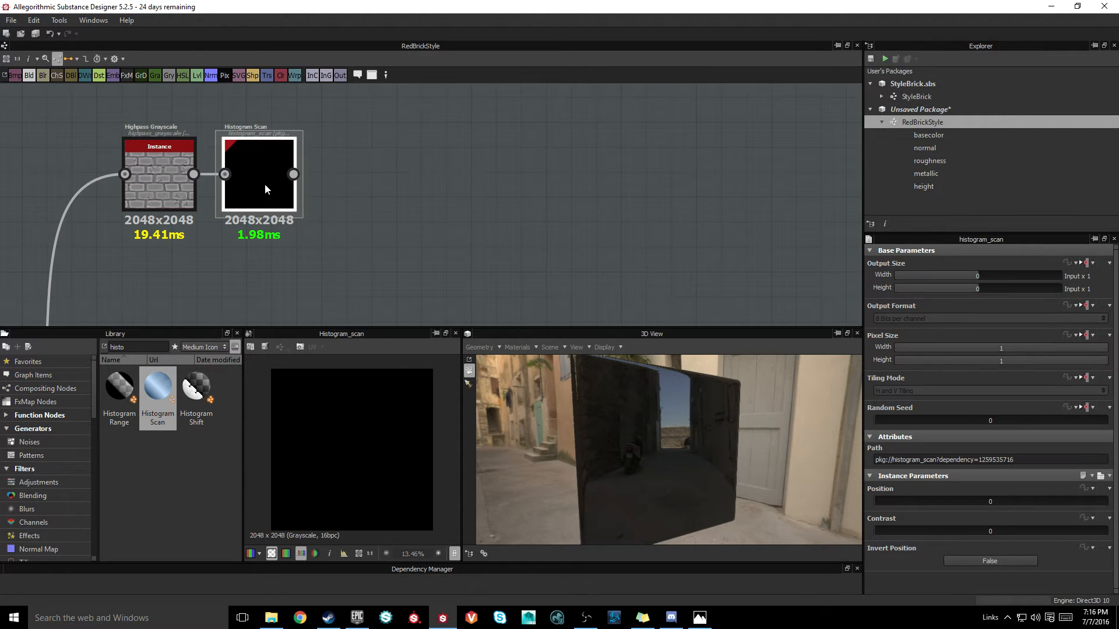
Step: Set the new Histogram Scan's Position to 0.34 and its Contrast to 0.11
mouse_move(951, 502)
left_mouse_down()
mouse_move(964, 499)
mouse_move(933, 504)
left_mouse_up()
middle_click_drag(421, 262, 448, 263)
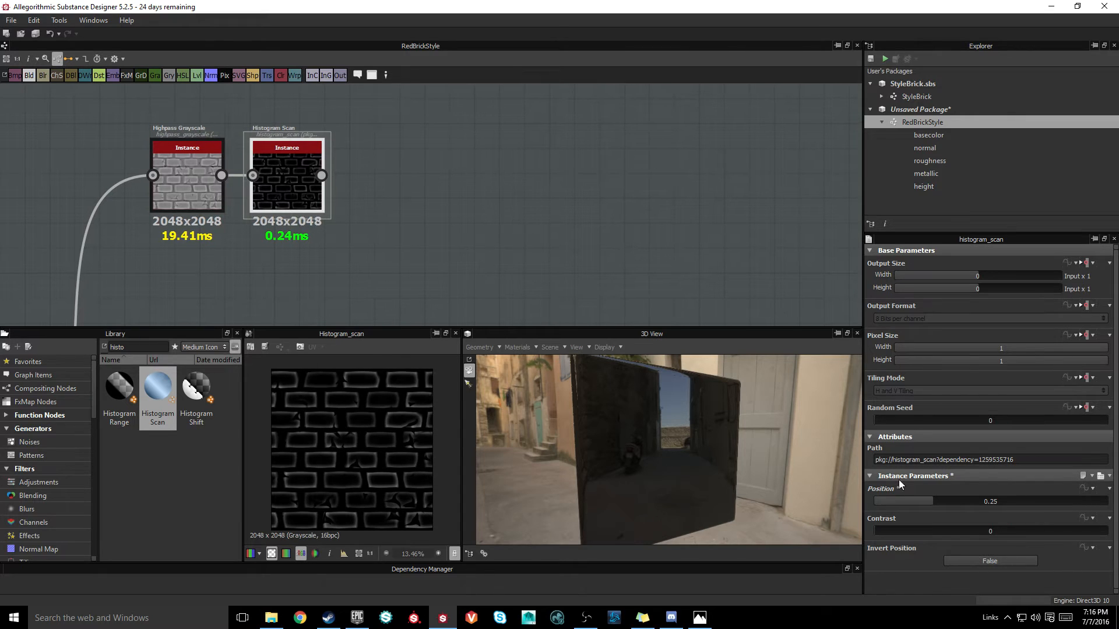
left_click_drag(932, 500, 894, 543)
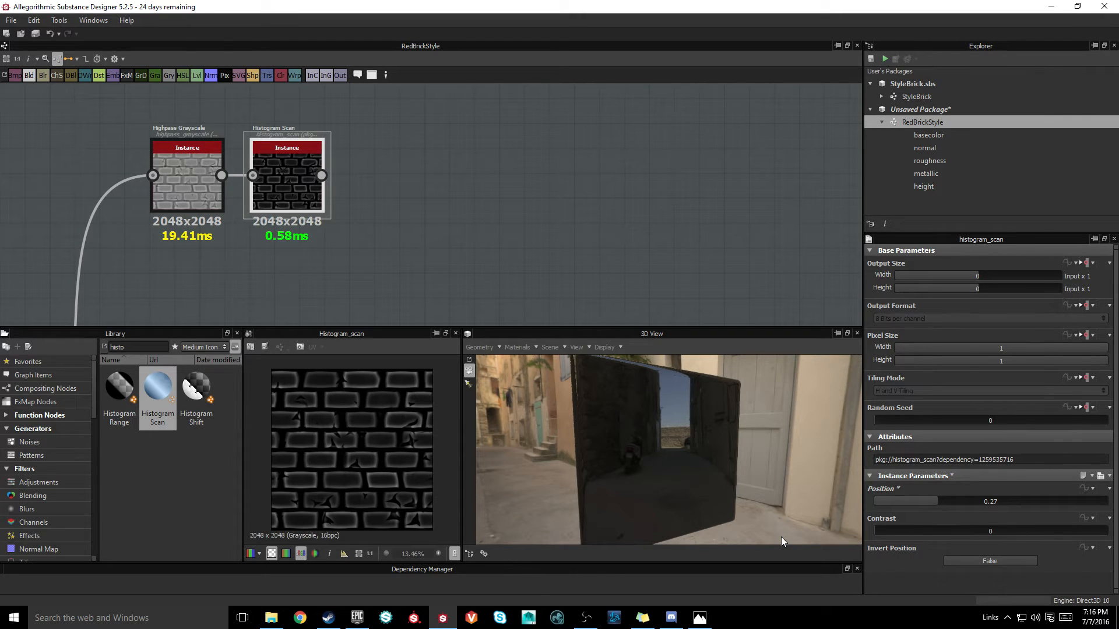
mouse_move(886, 532)
left_mouse_down()
mouse_move(953, 537)
mouse_move(900, 541)
left_mouse_up()
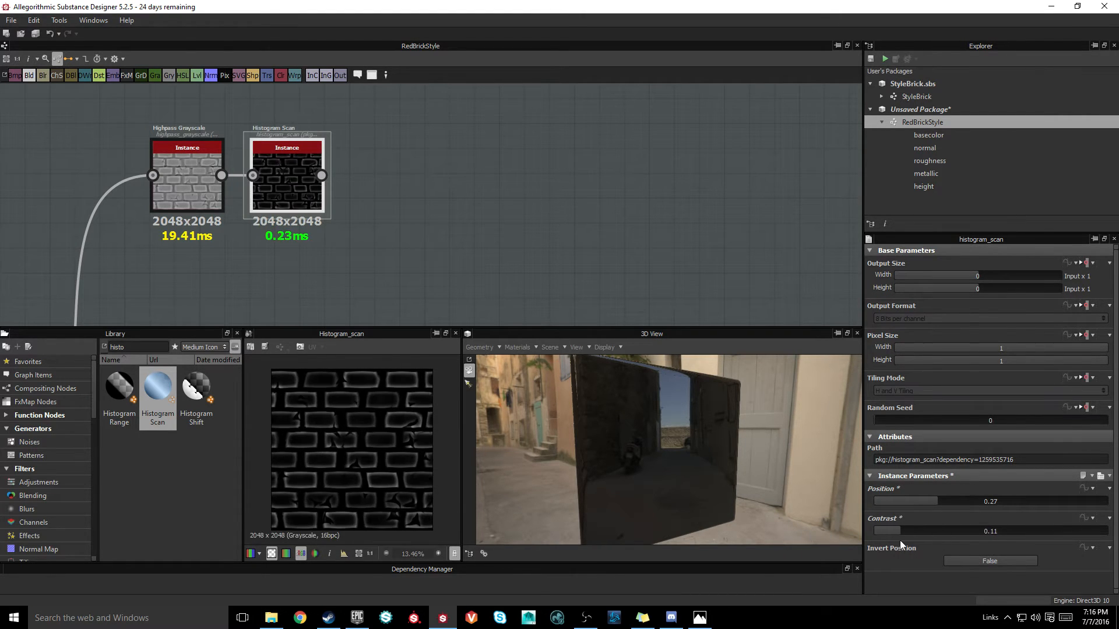
mouse_move(954, 499)
left_mouse_down()
mouse_move(990, 501)
mouse_move(946, 506)
left_mouse_up()
middle_click_drag(435, 205, 476, 212)
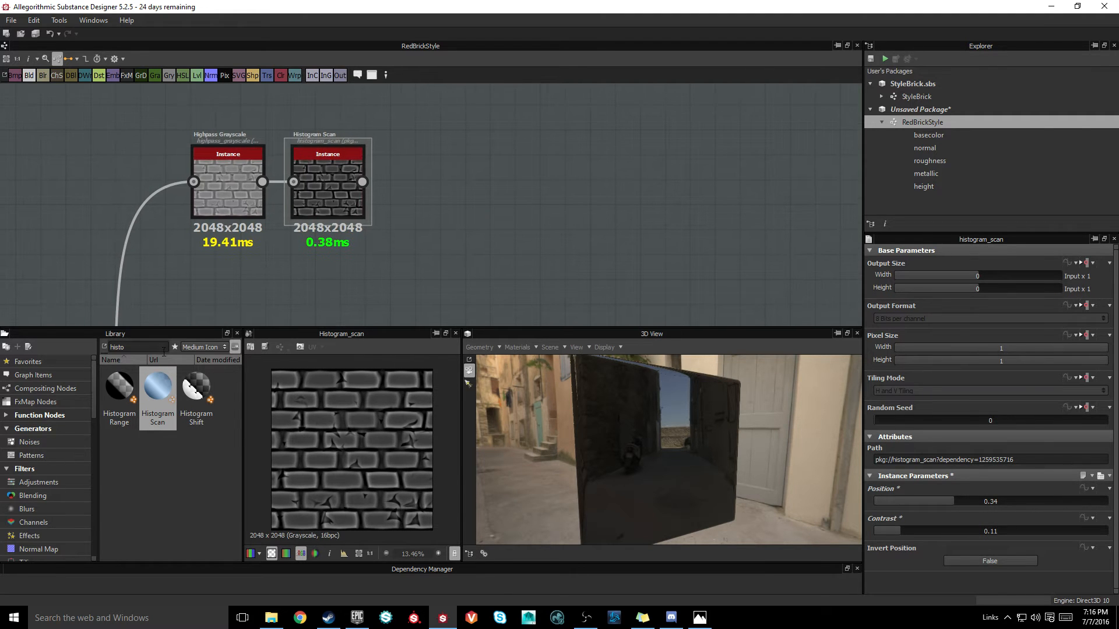
Step: Add a Levels node and connect the Histogram Scan output to its input
type("levels")
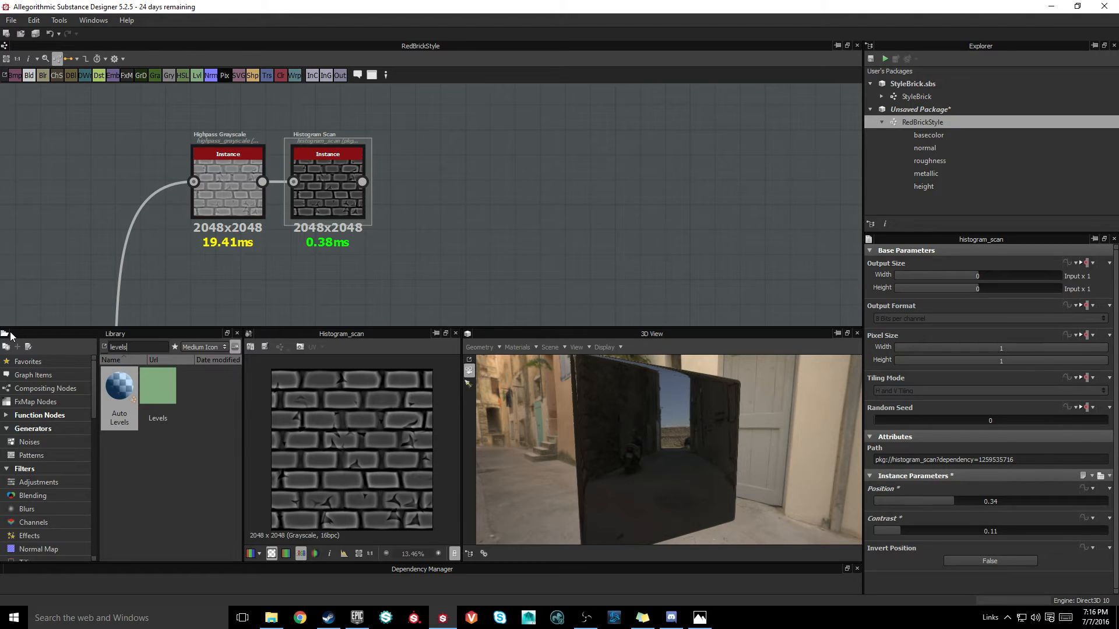
left_click_drag(148, 402, 477, 192)
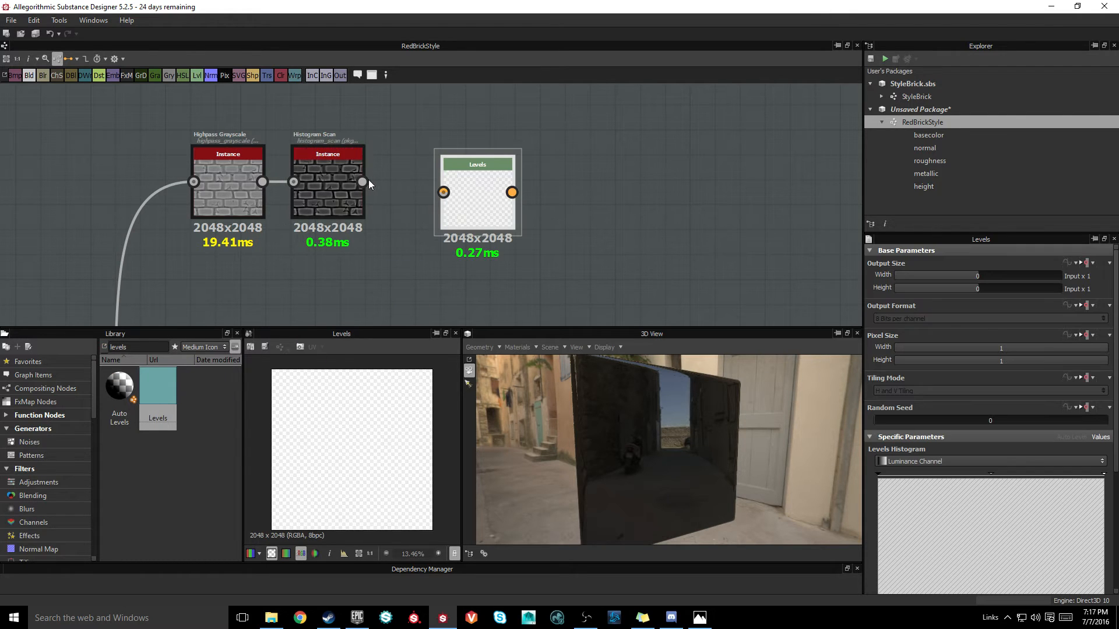
left_click_drag(381, 185, 446, 189)
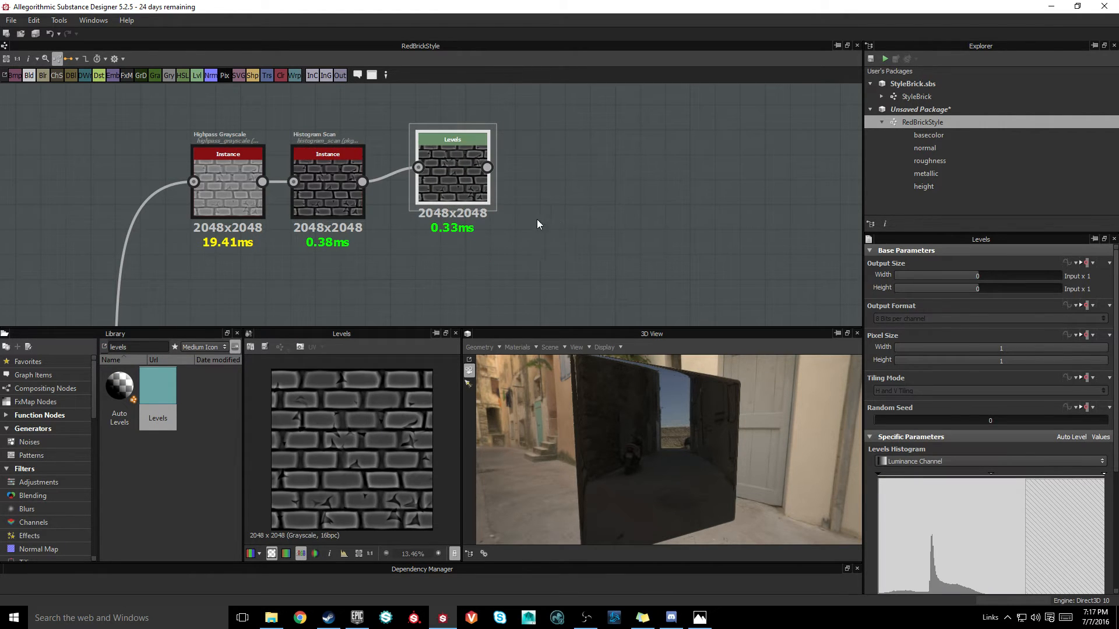
middle_click_drag(536, 220, 472, 221)
Step: Raise the Levels black point to the histogram's peak and lower the white point to near the end of the tonal data
left_click_drag(879, 474, 933, 482)
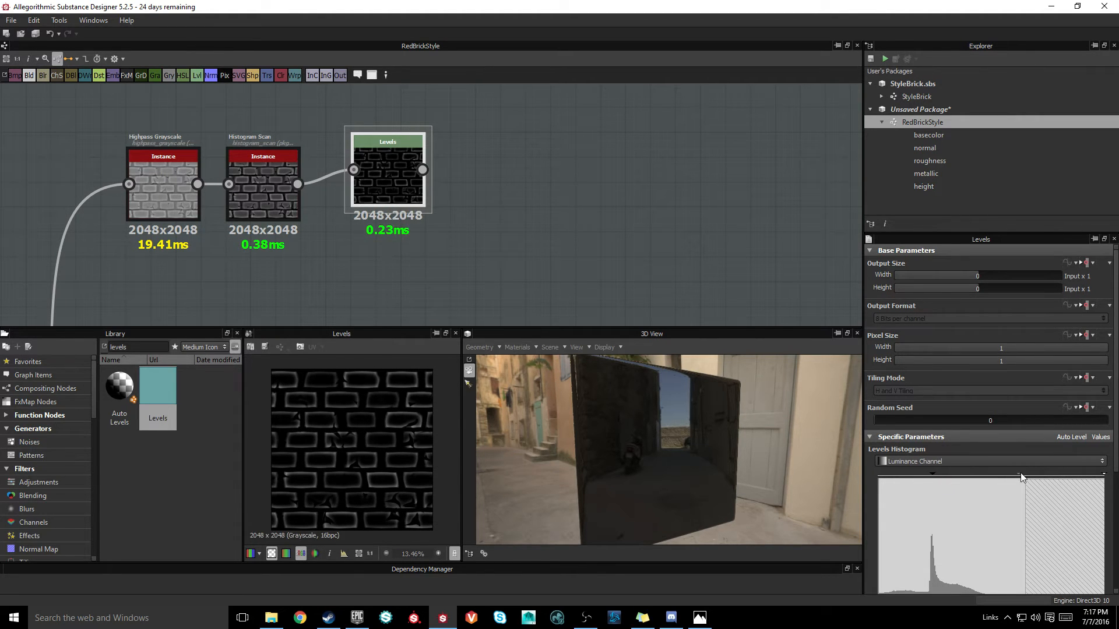
mouse_move(1018, 475)
left_mouse_down()
mouse_move(994, 474)
mouse_move(1029, 485)
left_mouse_up()
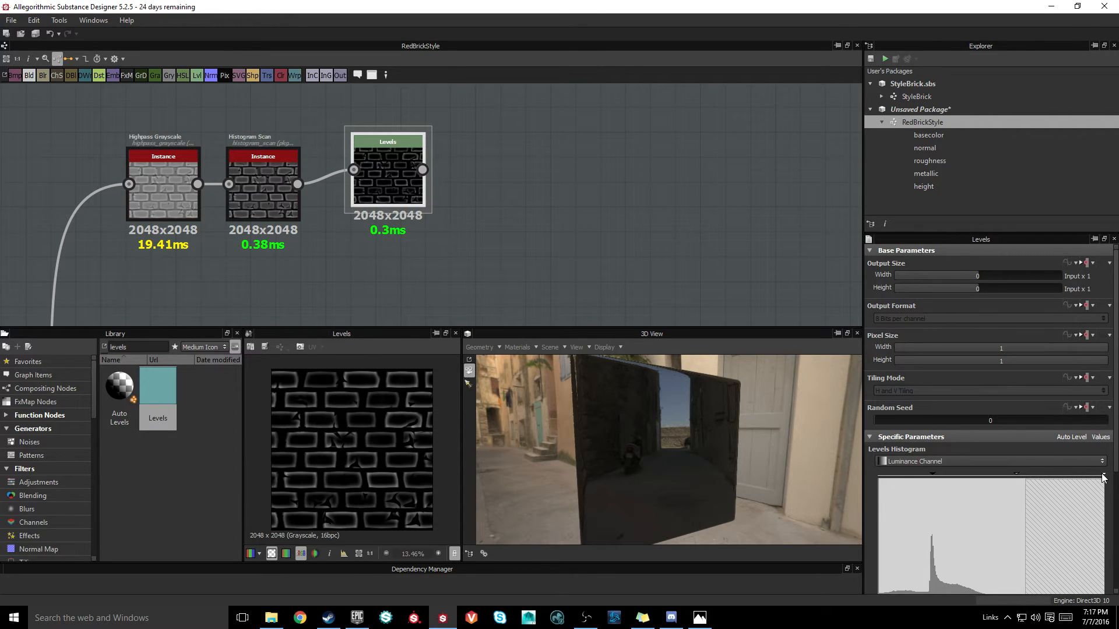
left_click_drag(1103, 478, 1037, 486)
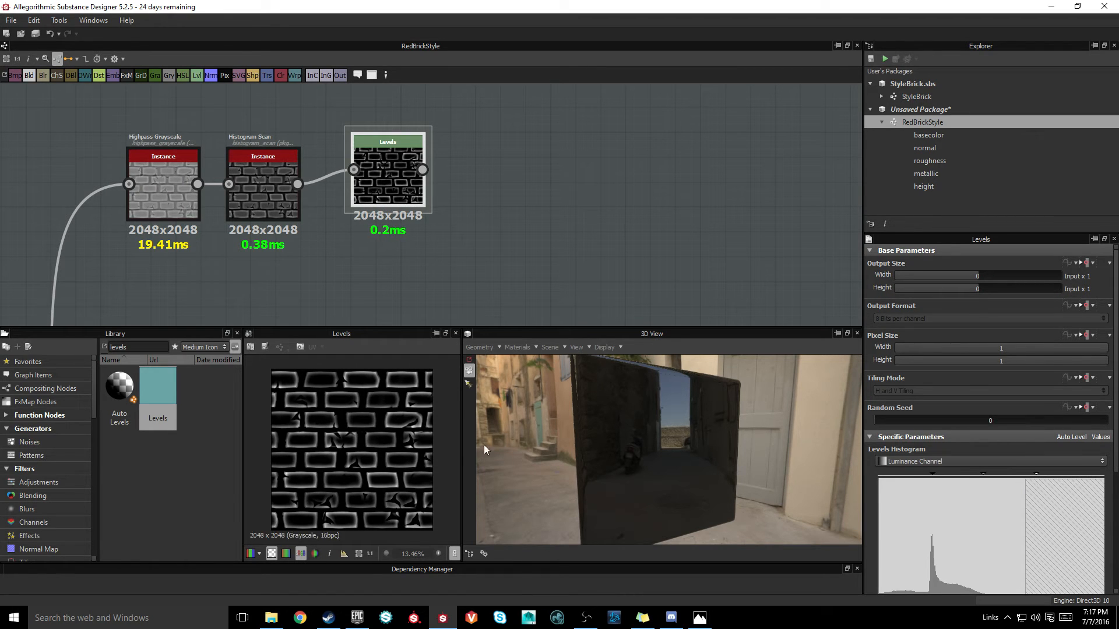
left_click(539, 196)
middle_click_drag(538, 182, 584, 208)
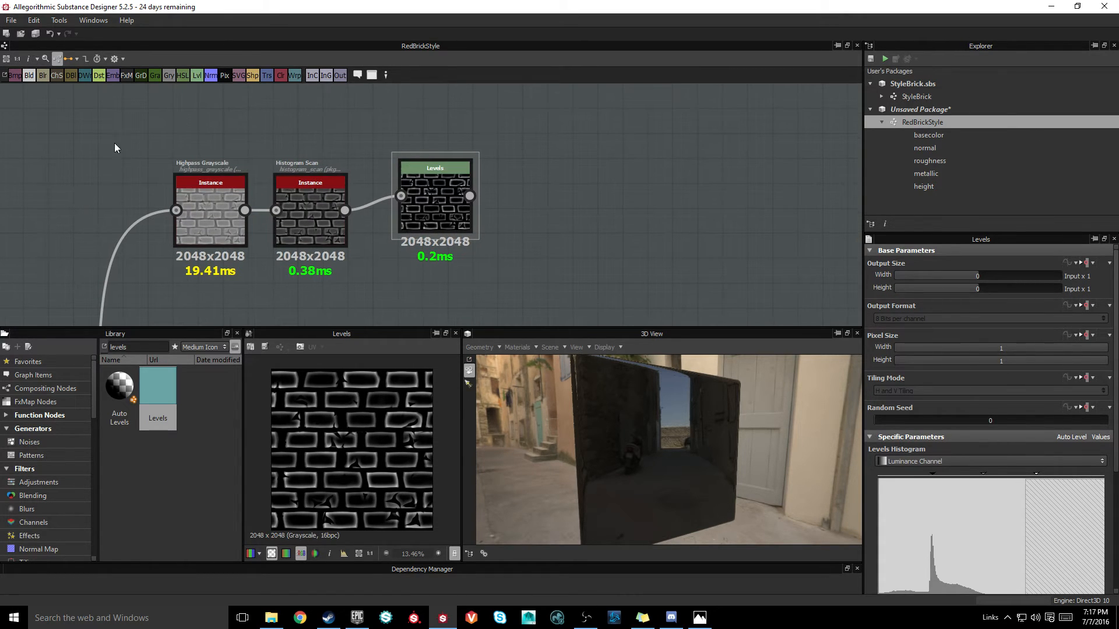
Step: Add a Gradient Map node after the Levels node and connect the Levels output to it
middle_click_drag(519, 191, 373, 214)
middle_click_drag(480, 242, 436, 210)
key("BackSpace")
left_click_drag(399, 199, 478, 180)
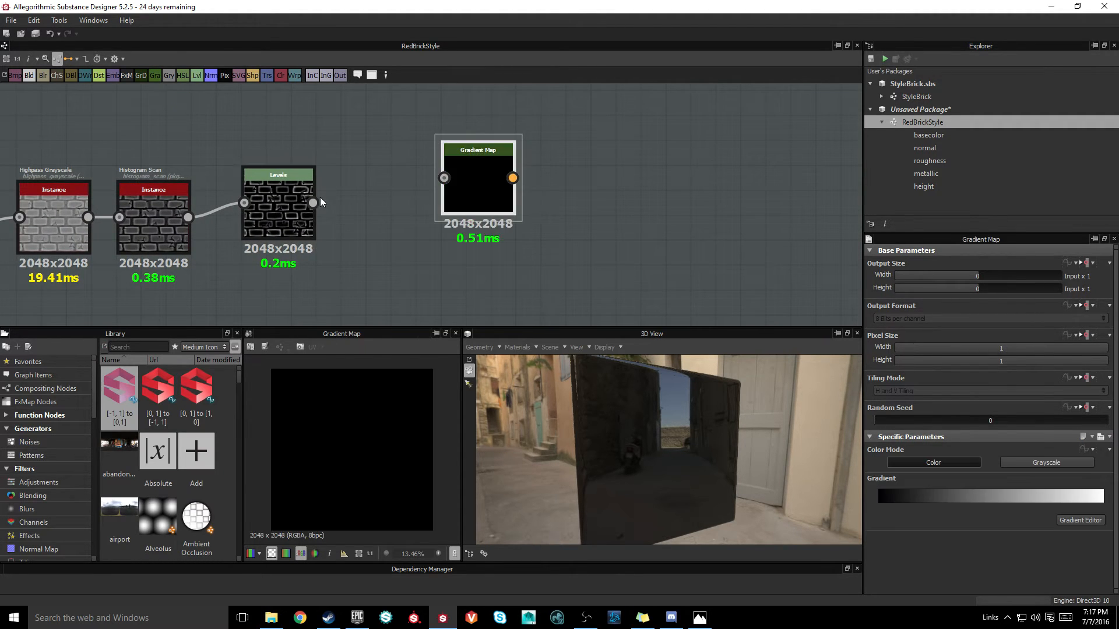
left_click_drag(313, 203, 445, 178)
middle_click_drag(431, 212, 309, 205)
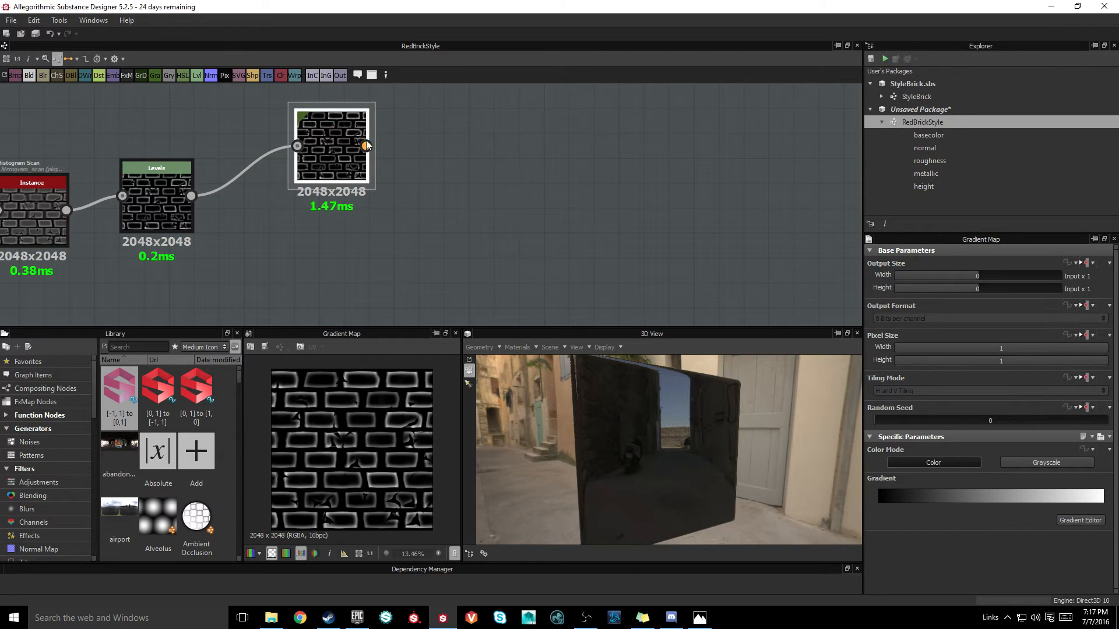
Step: Add a middle key to the Gradient Map's gradient at position 0.48 and color it red (RGB 214, 94, 94)
left_click(1011, 499)
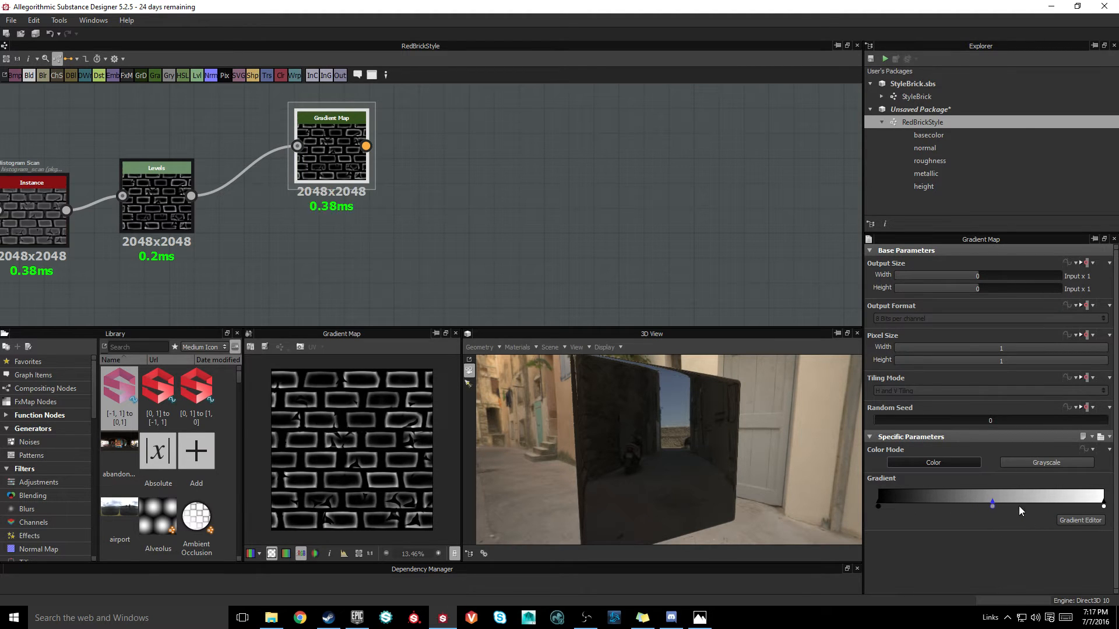
left_click(1081, 519)
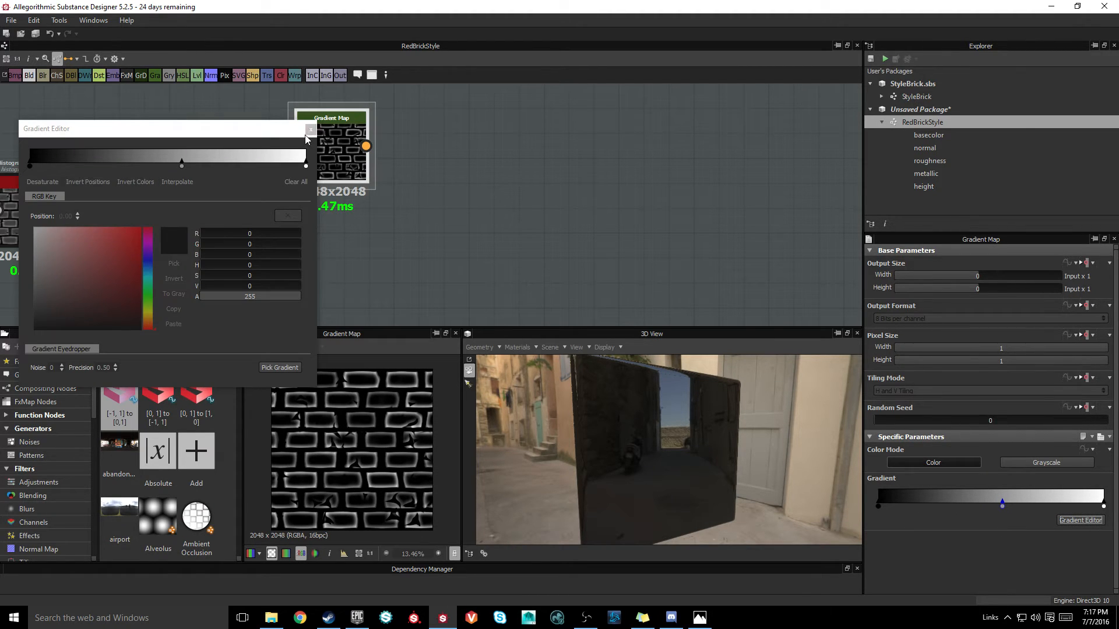
left_click_drag(249, 130, 754, 110)
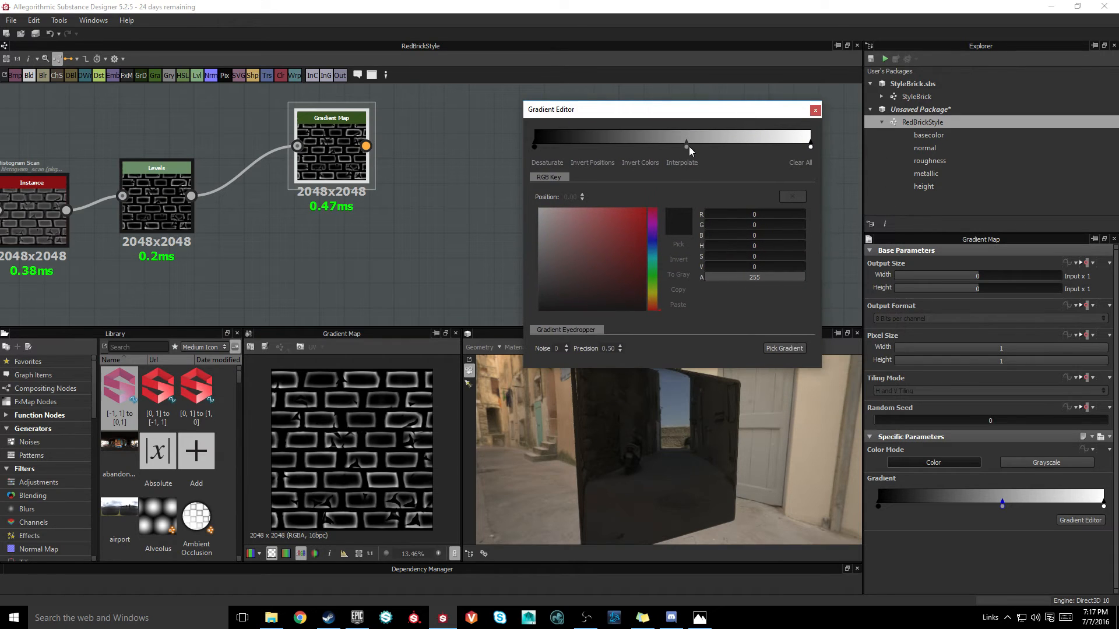
mouse_move(689, 147)
left_mouse_down()
mouse_move(647, 146)
mouse_move(668, 150)
left_mouse_up()
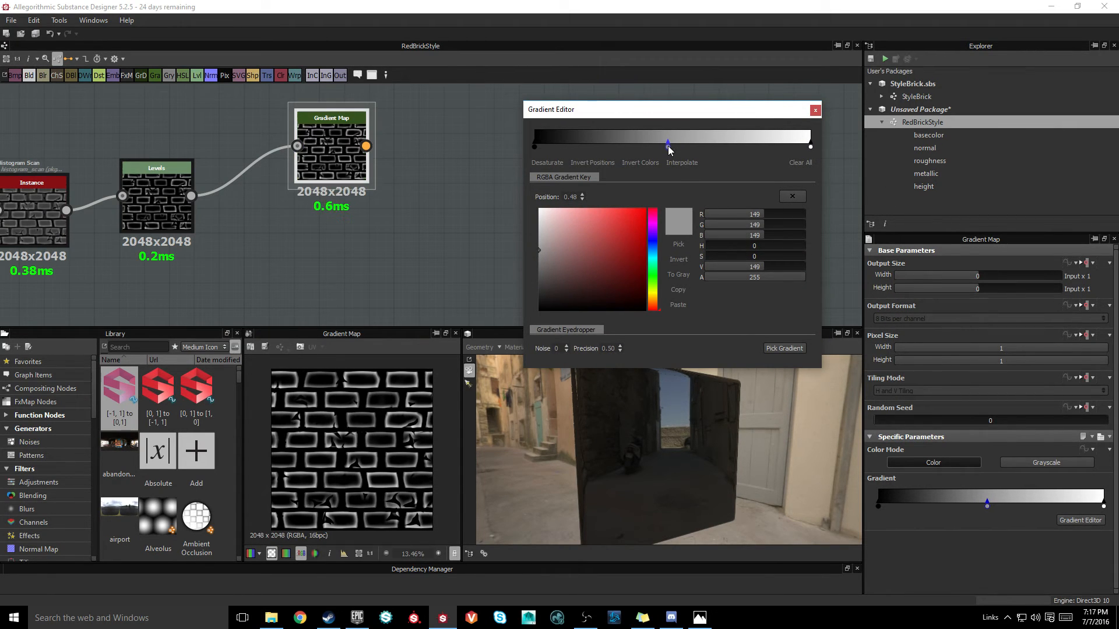
left_click_drag(602, 247, 601, 224)
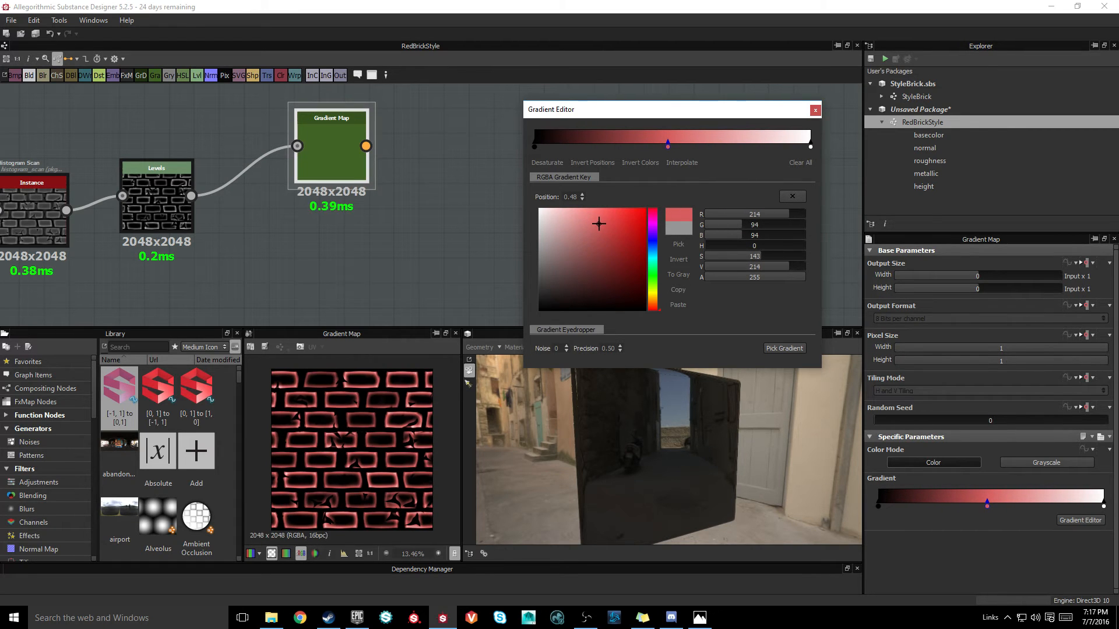
Step: Change the gradient's end key at position 1.00 to light pink (RGB 233, 188, 188) and close the Gradient Editor
left_click(811, 145)
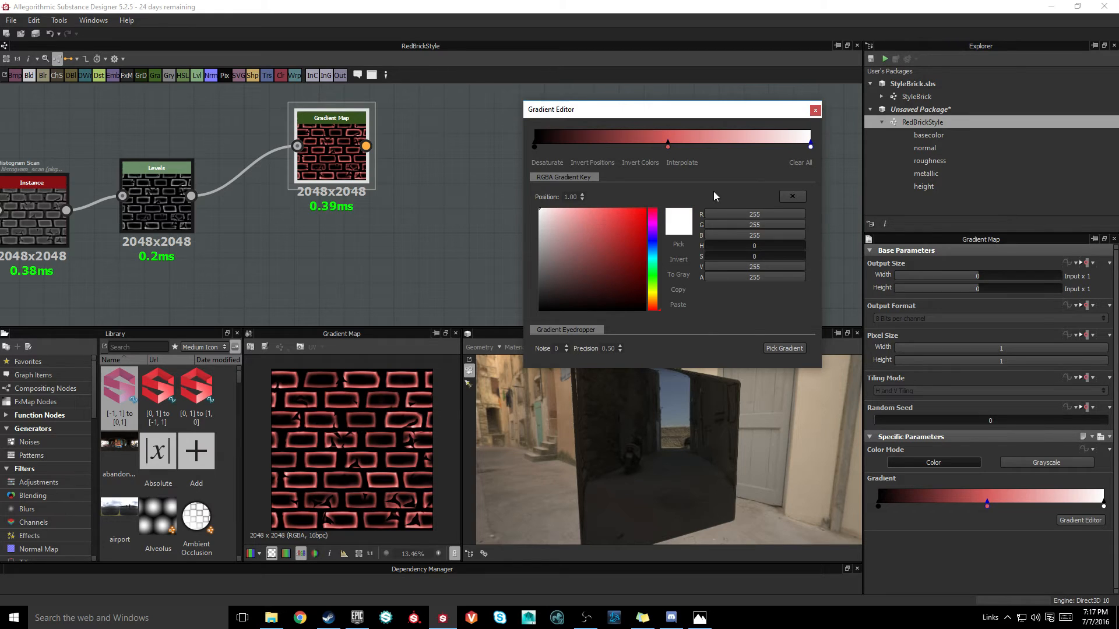
left_click_drag(575, 254, 559, 216)
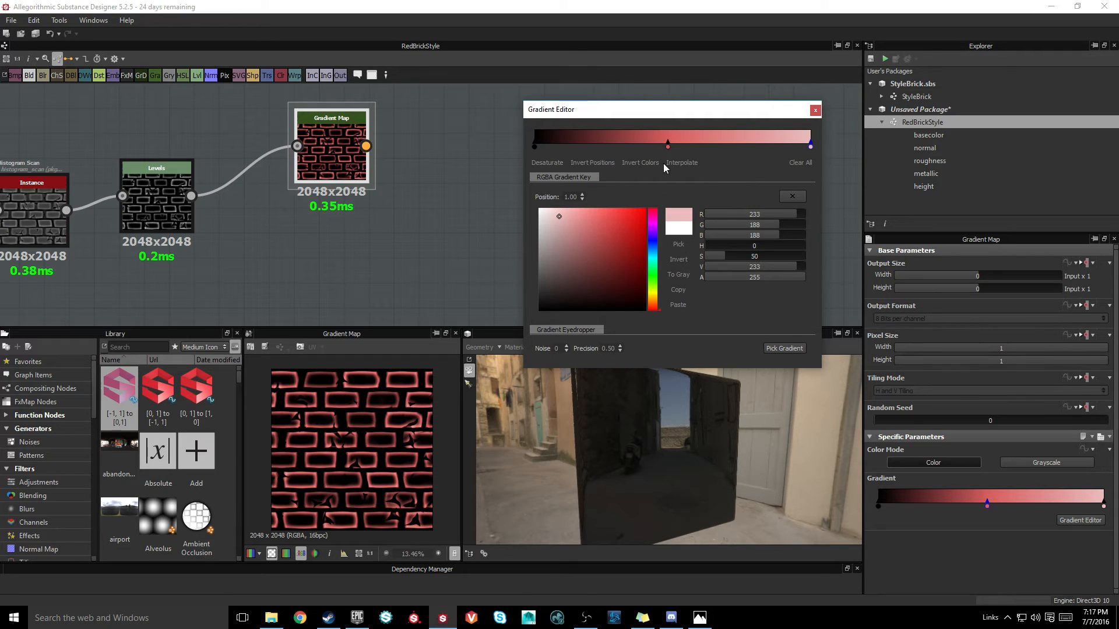
left_click(815, 110)
middle_click_drag(408, 221, 463, 204)
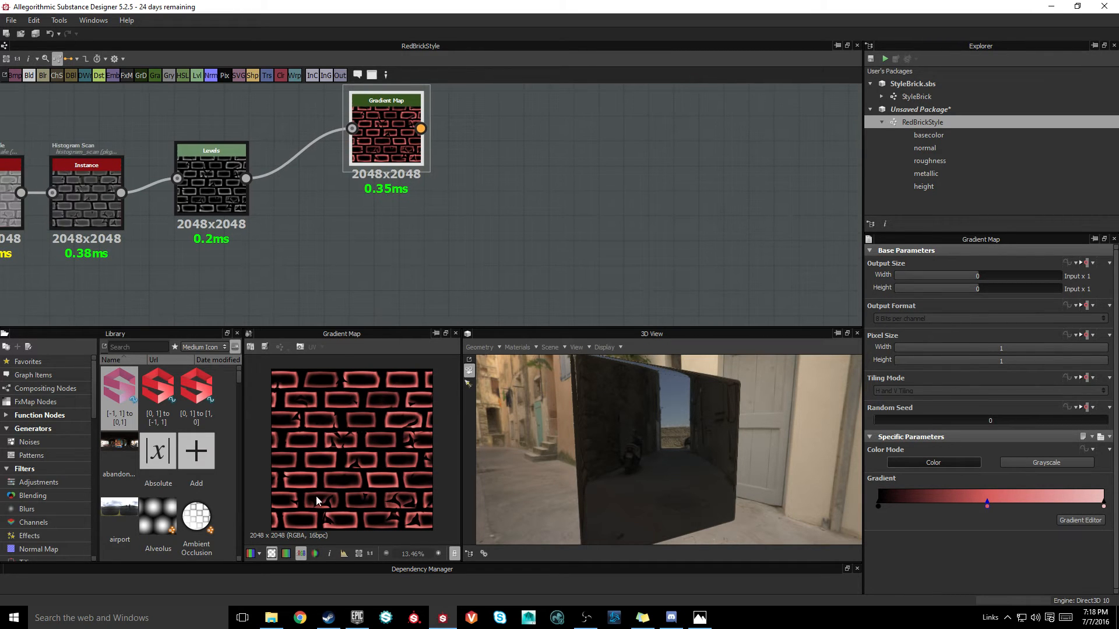
Step: Add a second Gradient Map node below the first and connect the blended brick height's Blend output to it
middle_click_drag(414, 232, 502, 208)
scroll(503, 207, "down", 4)
middle_click_drag(457, 236, 483, 160)
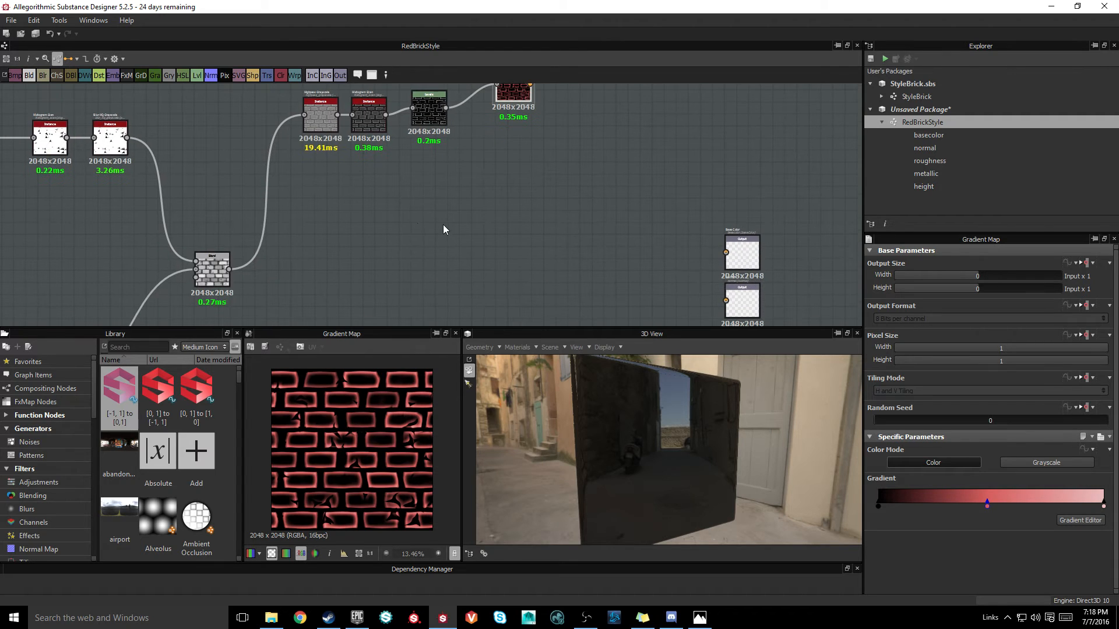
left_click(198, 280)
middle_click_drag(311, 257, 284, 266)
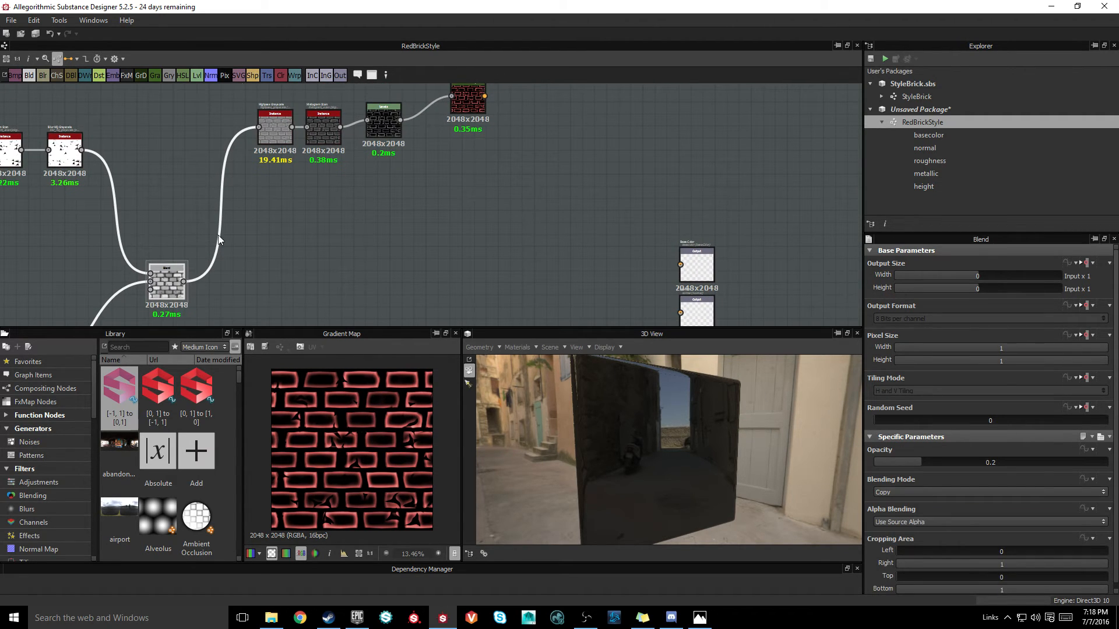
left_click_drag(155, 77, 420, 217)
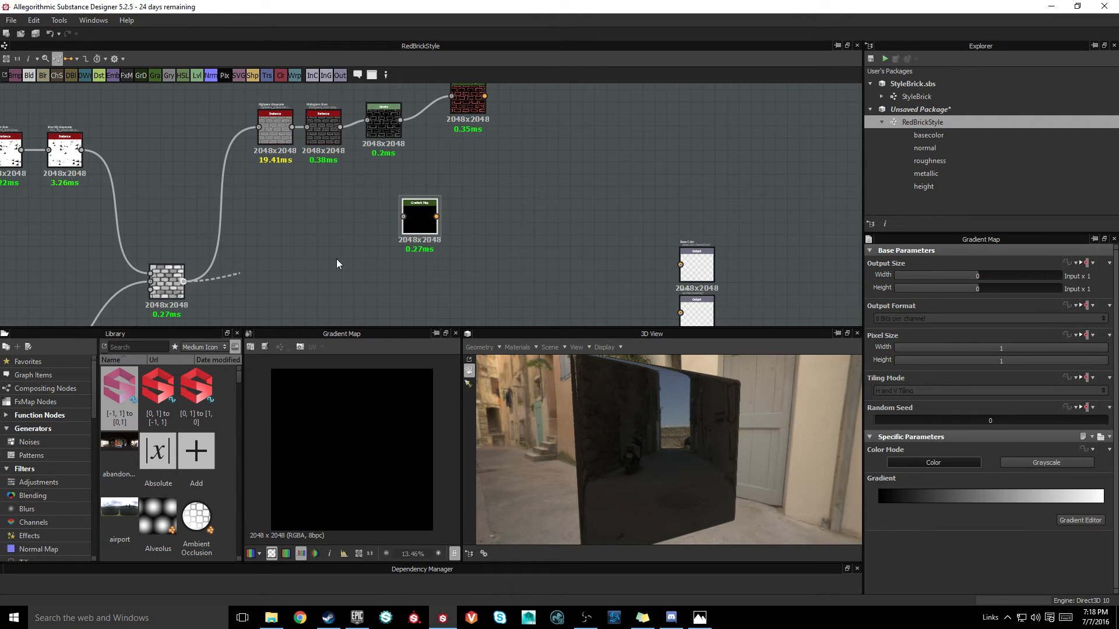
left_click_drag(337, 263, 403, 217)
scroll(356, 247, "up", 5)
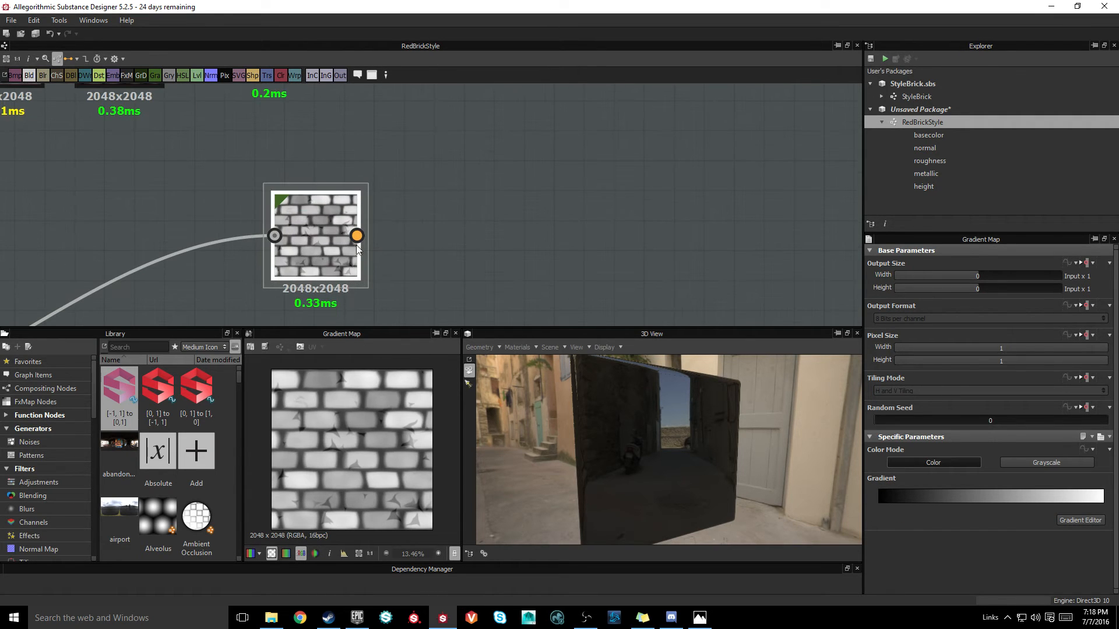
Step: Open the new Gradient Map's Gradient Editor and add a dark key at position 0.63
left_click(1081, 519)
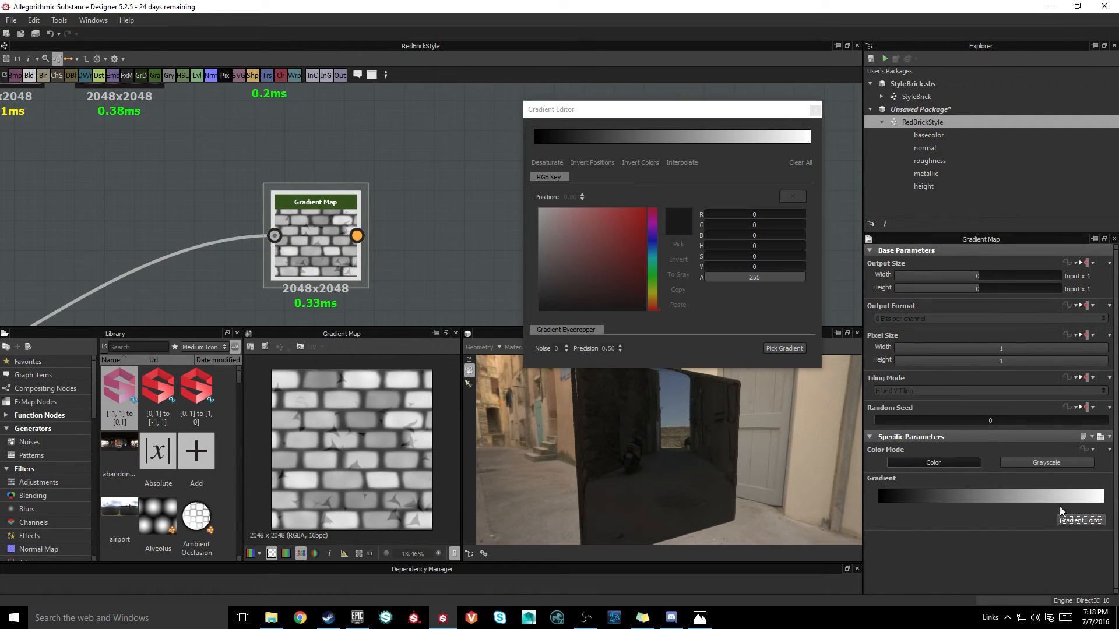
left_click(549, 144)
left_click_drag(549, 145, 700, 159)
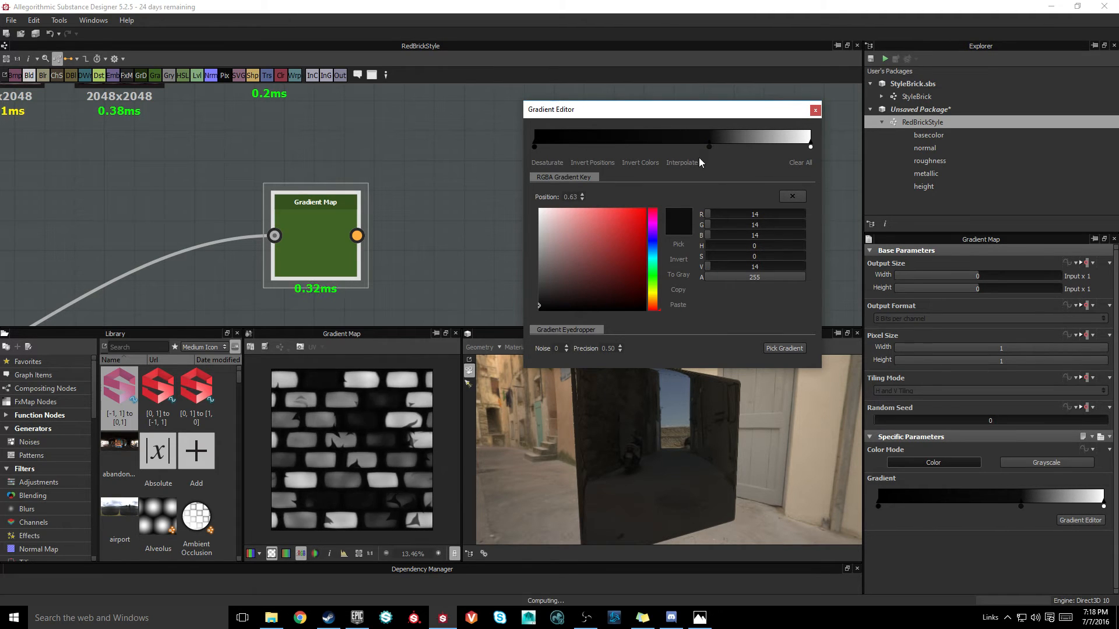
Step: Color the gradient's start key at position 0.00 a very dark, desaturated brown for the mortar
left_click(534, 147)
scroll(413, 238, "up", 3)
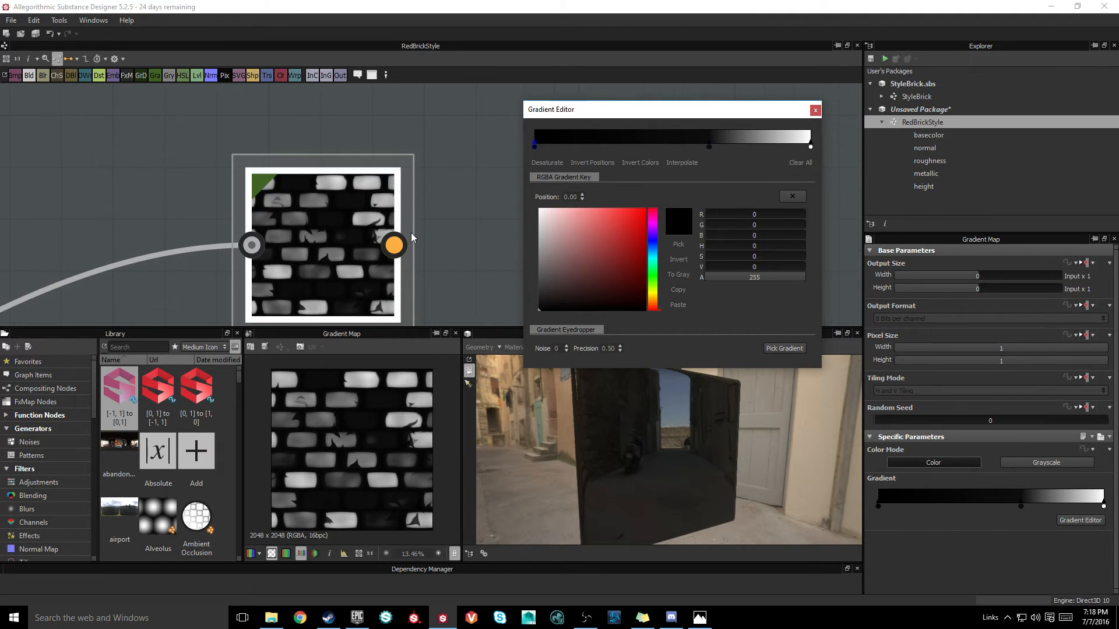
left_click(579, 290)
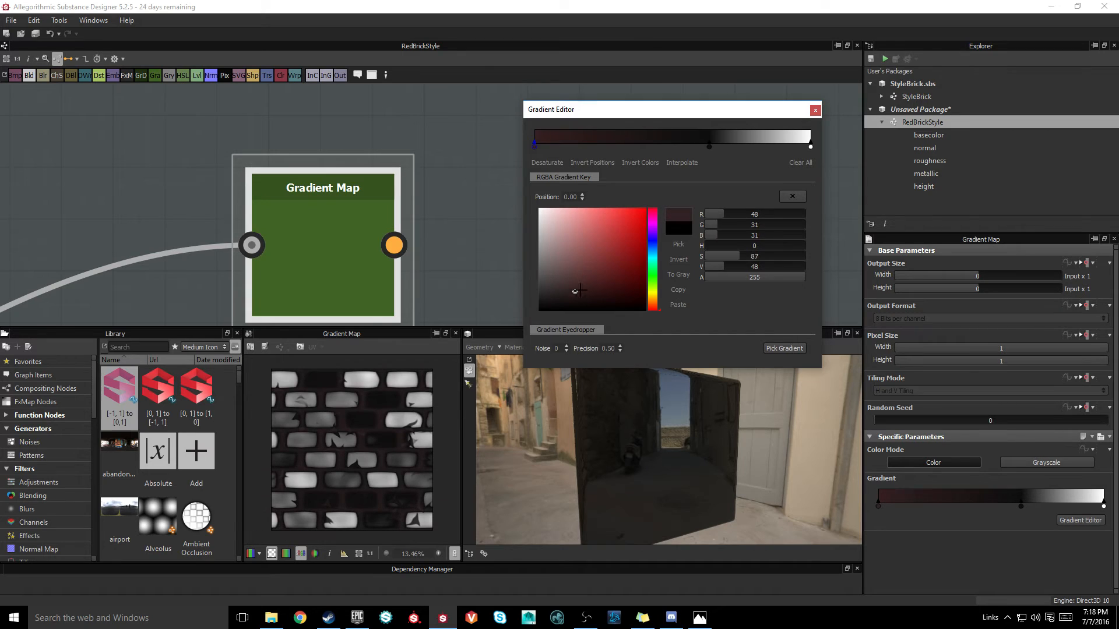
left_click(652, 299)
left_click(585, 290)
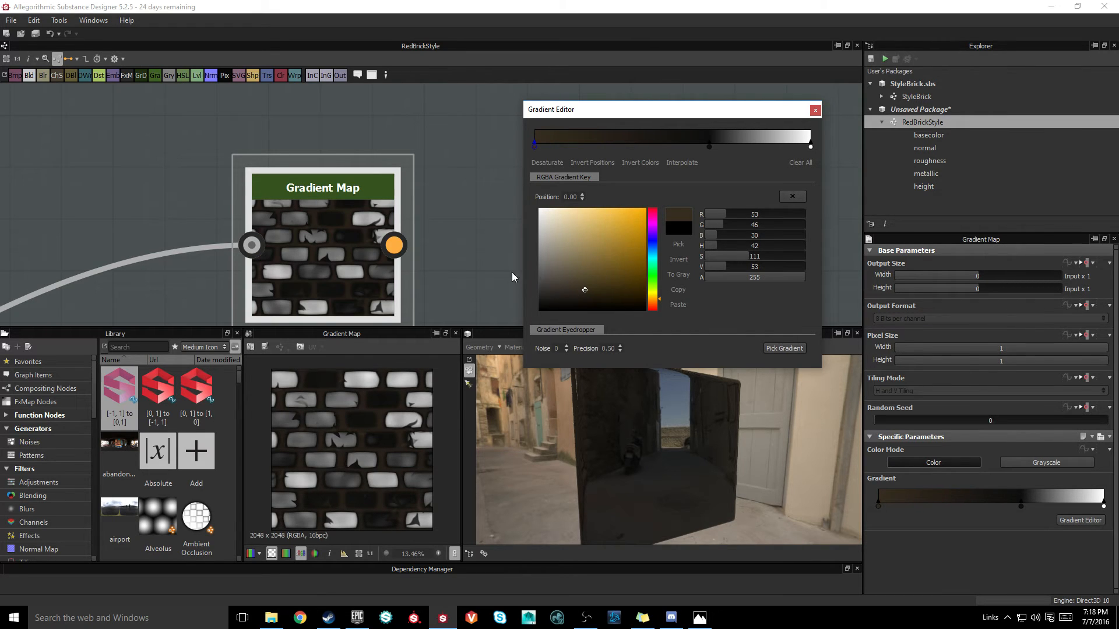
left_click(589, 296)
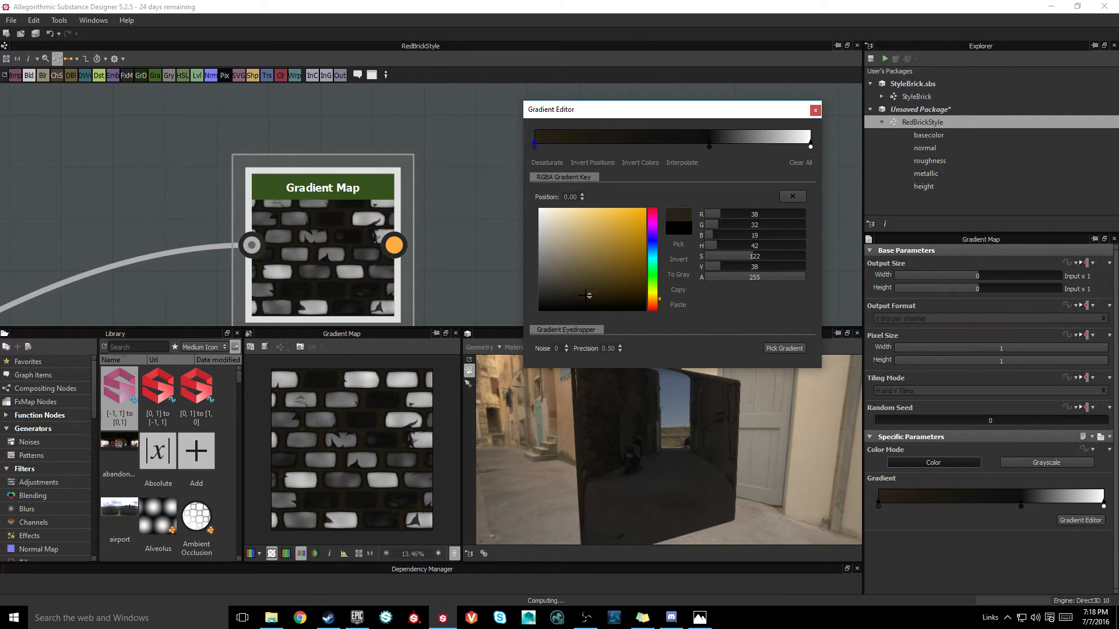
left_click(575, 297)
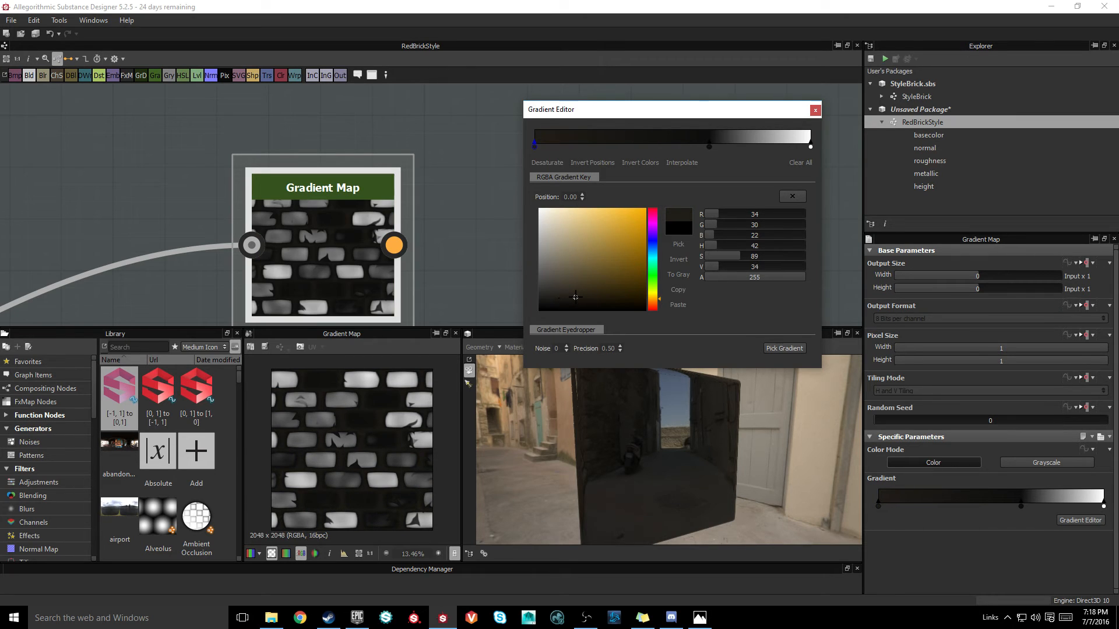
left_click(653, 304)
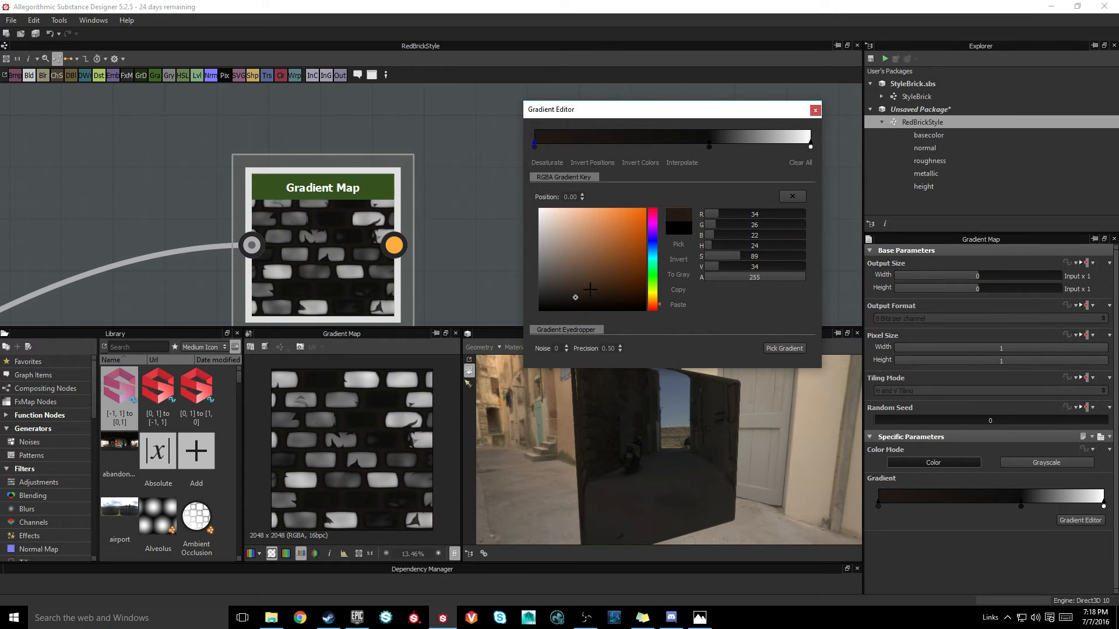
left_click(584, 295)
Step: Color the gradient key at position 0.63 a muted brownish red (RGB 97, 66, 66)
left_click(710, 145)
left_click(619, 263)
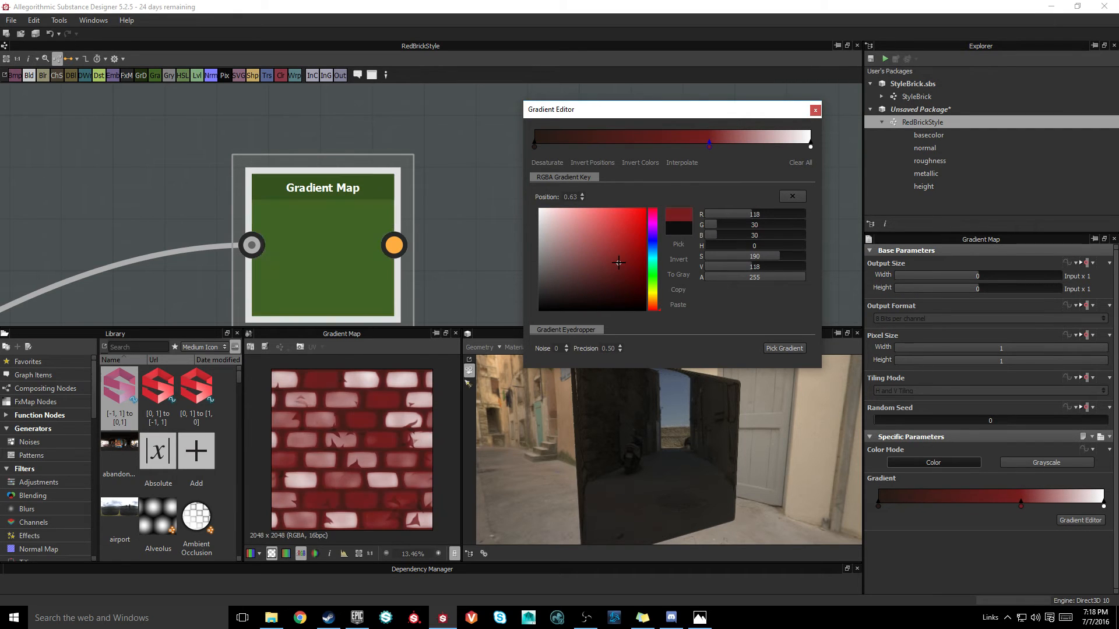
left_click_drag(619, 263, 573, 271)
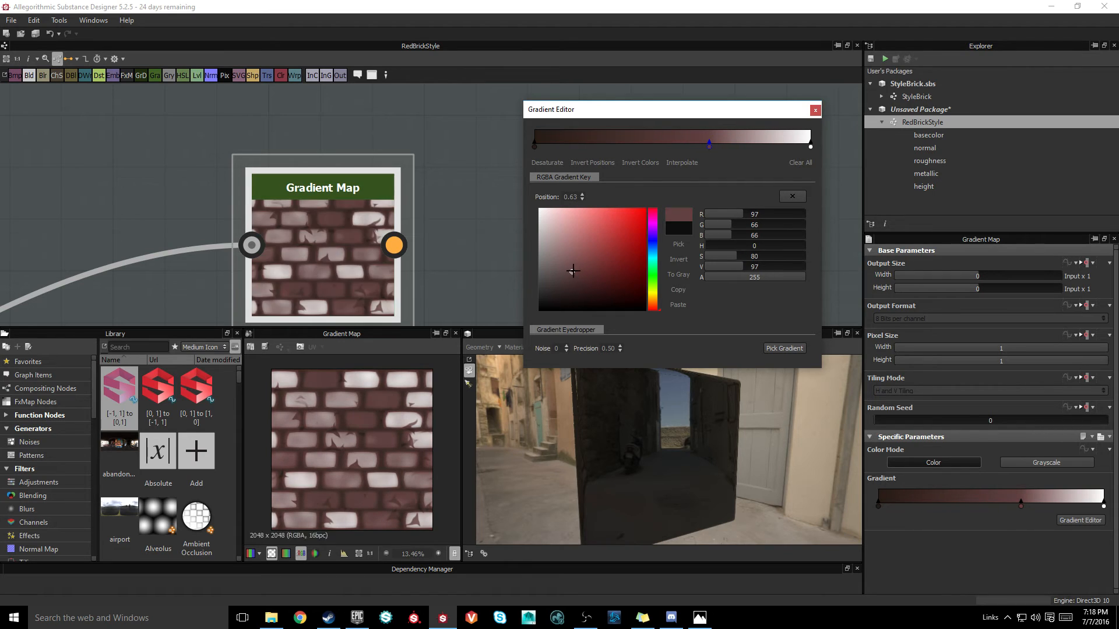
Step: Add a gradient key at position 0.80 and color it orange-brown (RGB 113, 74, 51)
left_click(754, 144)
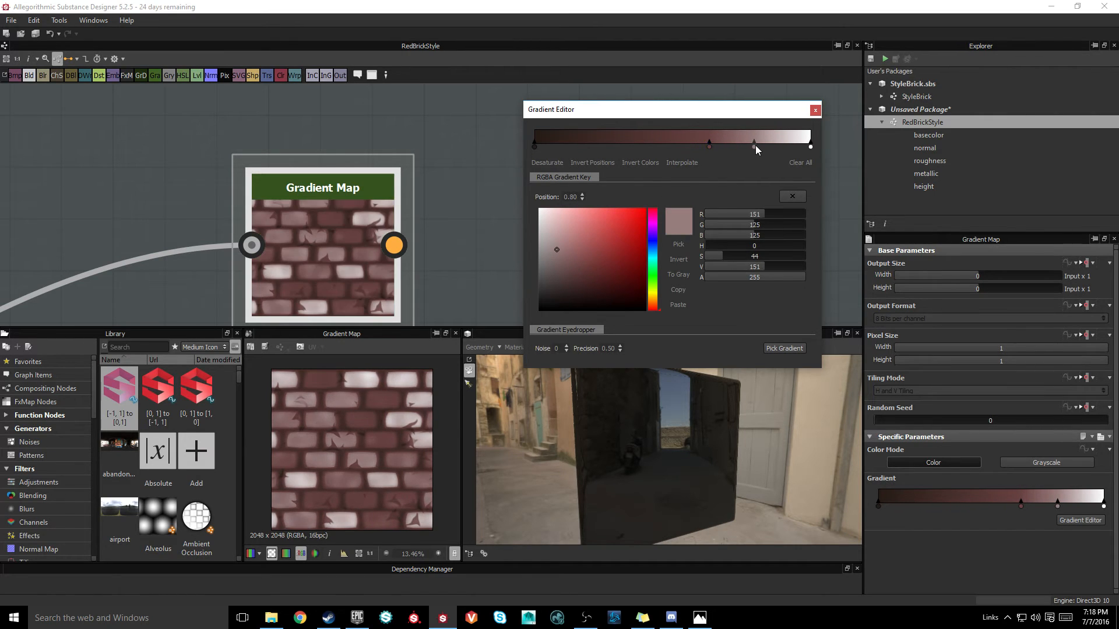
left_click_drag(603, 270, 577, 269)
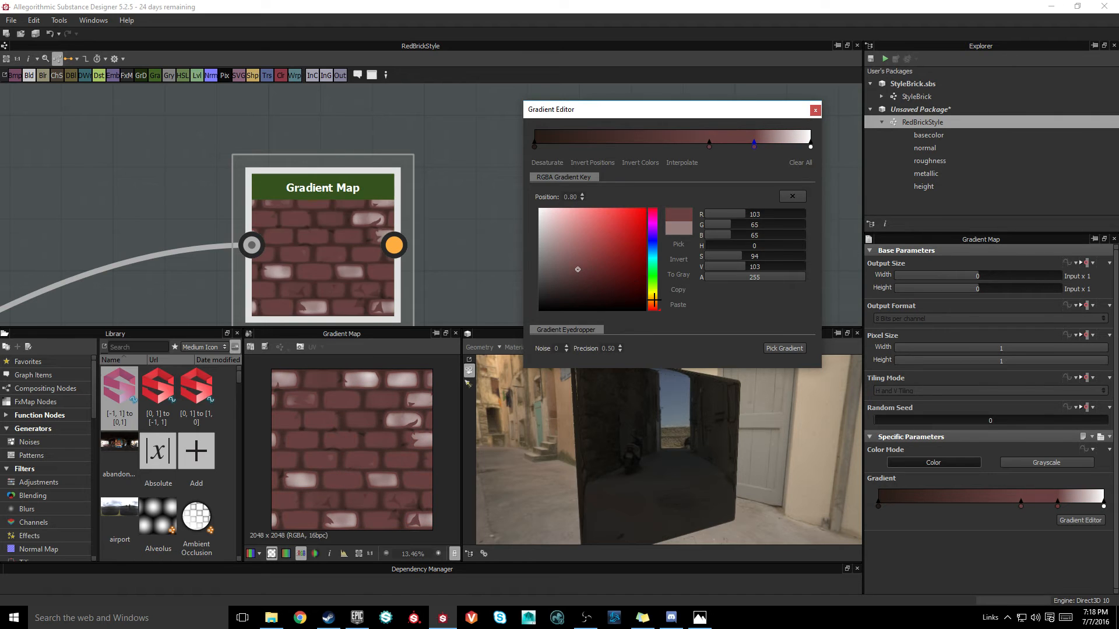
left_click_drag(654, 300, 650, 304)
left_click_drag(585, 266, 597, 266)
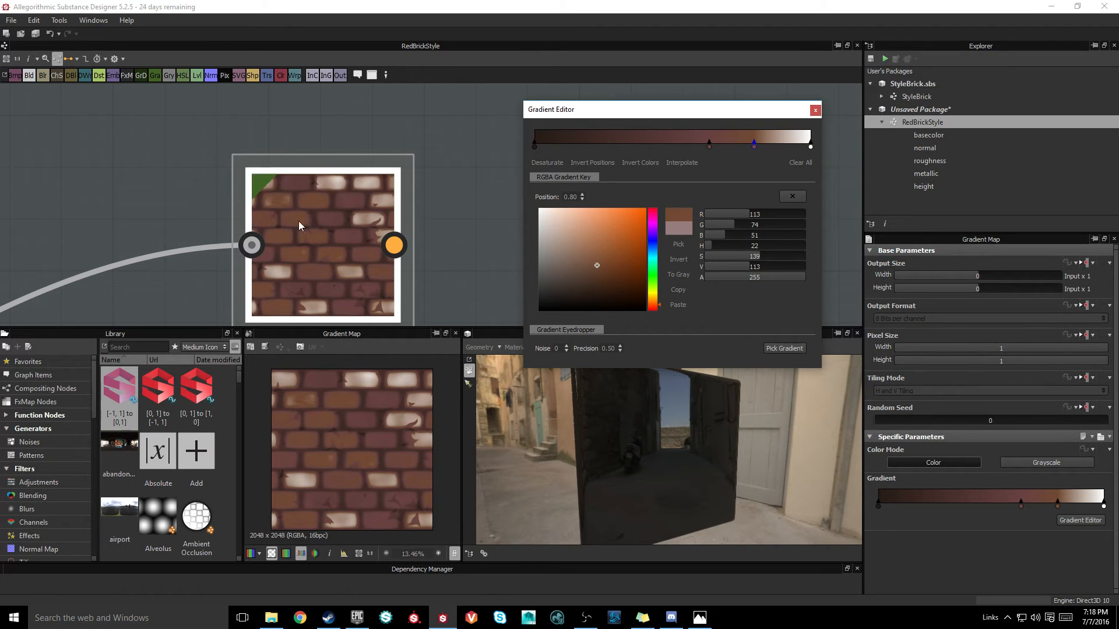
Step: Change the gradient's end key at position 1.00 to salmon pink (RGB 204, 122, 122) and close the Gradient Editor
left_click(811, 147)
left_click(578, 248)
left_click_drag(593, 222, 581, 227)
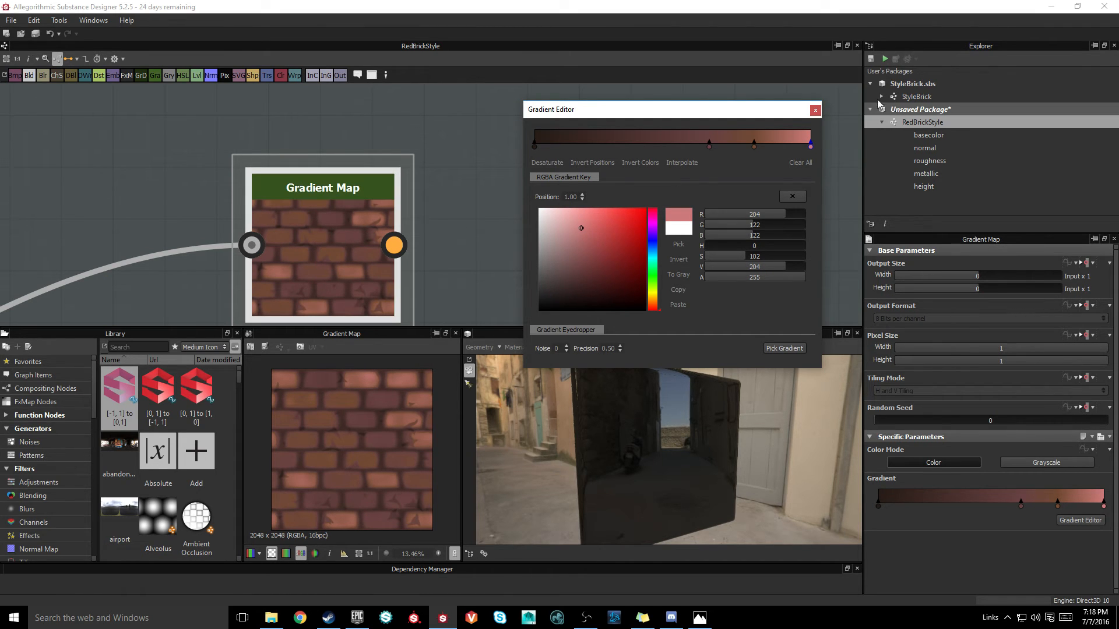
left_click(815, 112)
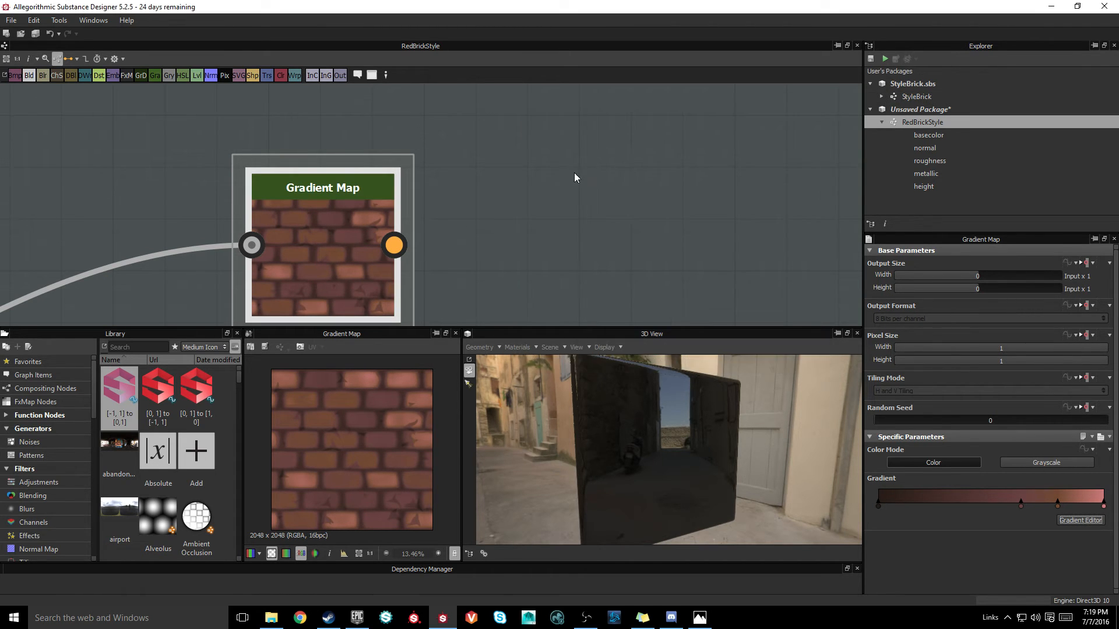
Step: Move the brick color Gradient Map node so it lines up directly below the edge highlight Gradient Map
scroll(439, 205, "down", 4)
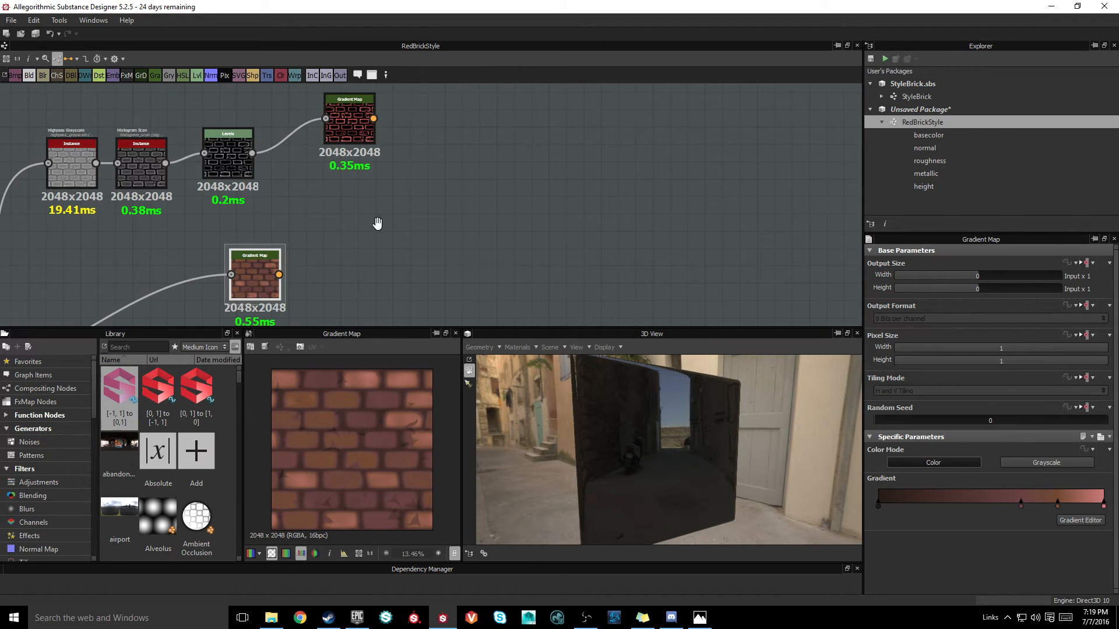
middle_click_drag(374, 224, 288, 227)
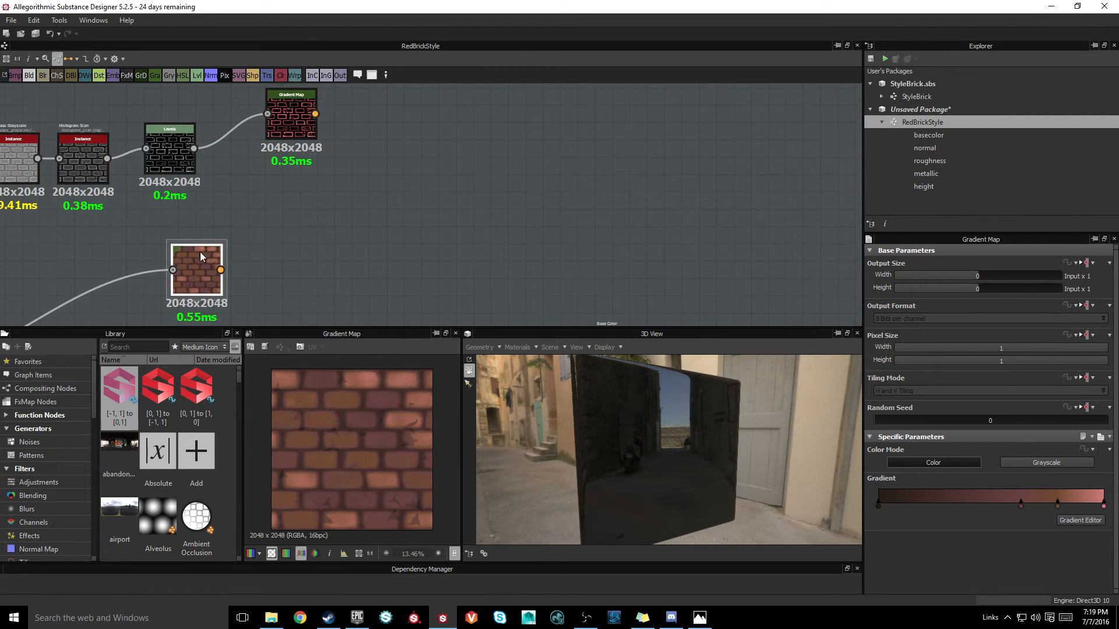
left_click_drag(201, 252, 291, 245)
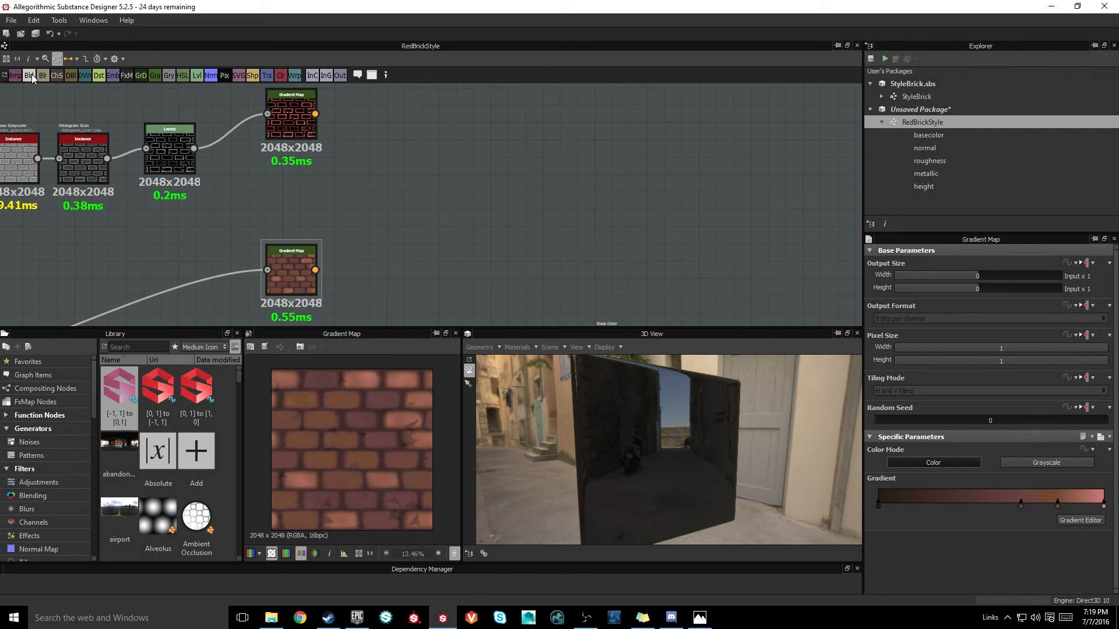
Step: Add a Blend node with the edge Gradient Map as foreground, the brick Gradient Map as background and the Levels output as opacity mask
left_click_drag(456, 209, 457, 208)
left_click_drag(315, 269, 431, 220)
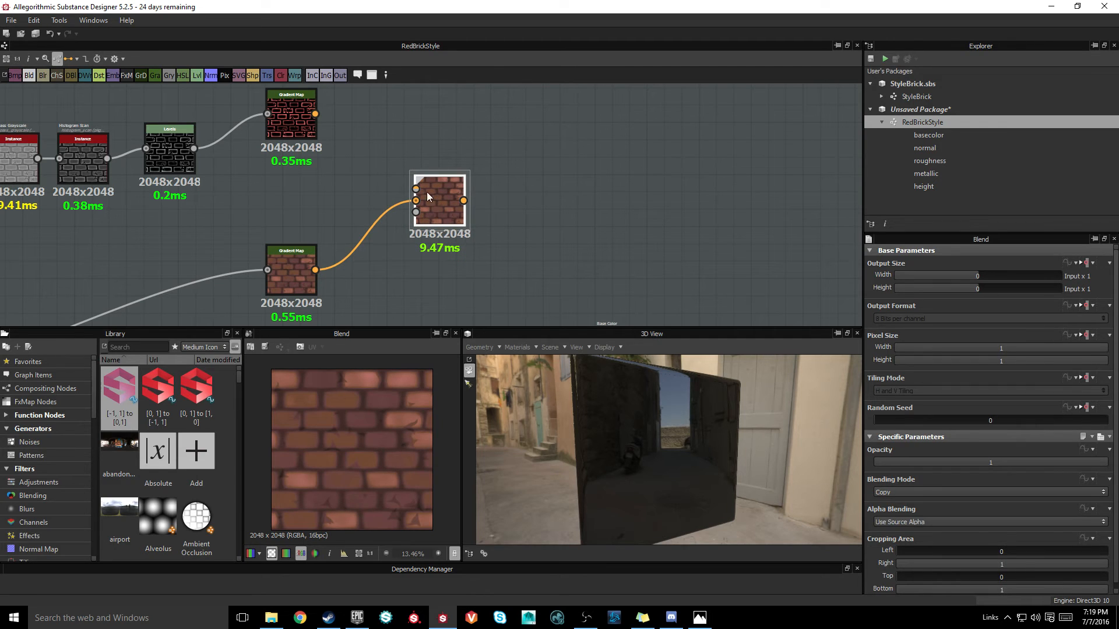
left_click_drag(314, 113, 415, 188)
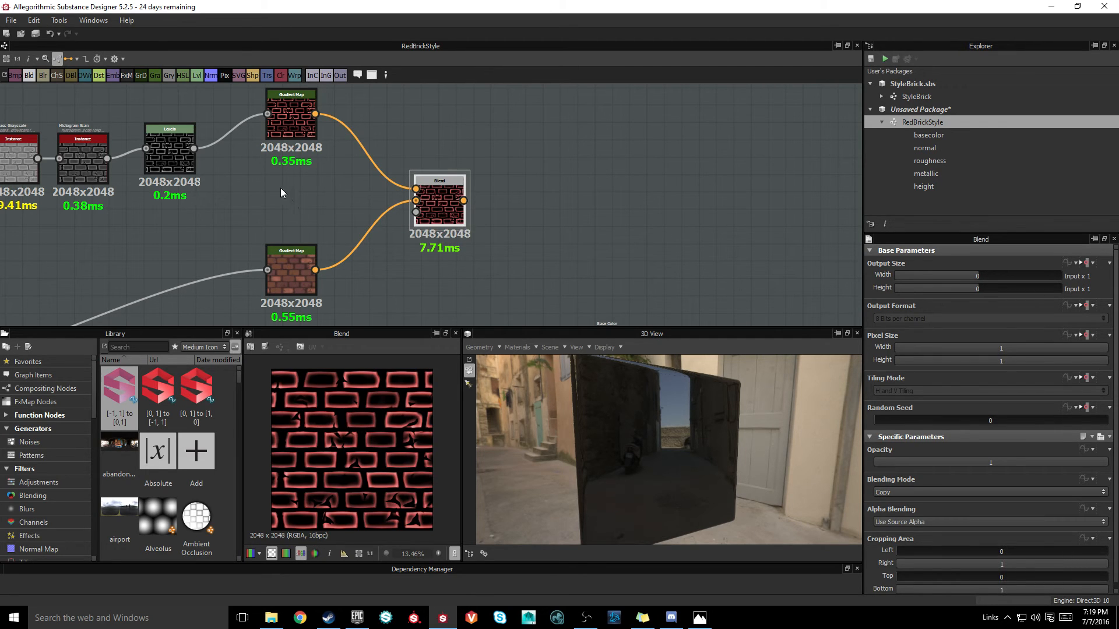
middle_click_drag(263, 188, 286, 185)
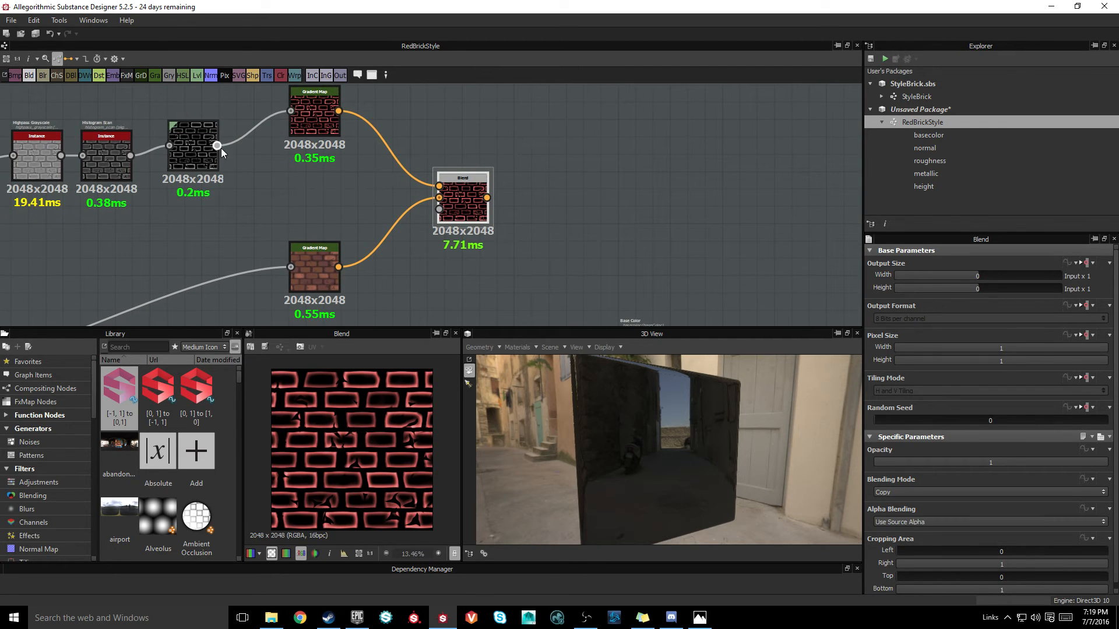
left_click_drag(218, 147, 440, 210)
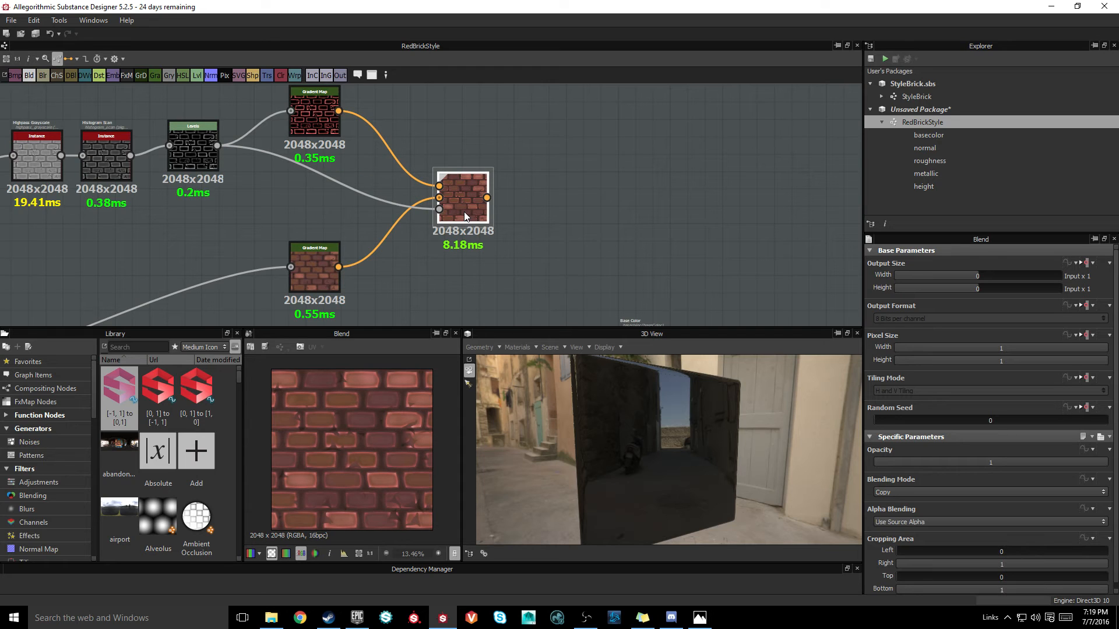
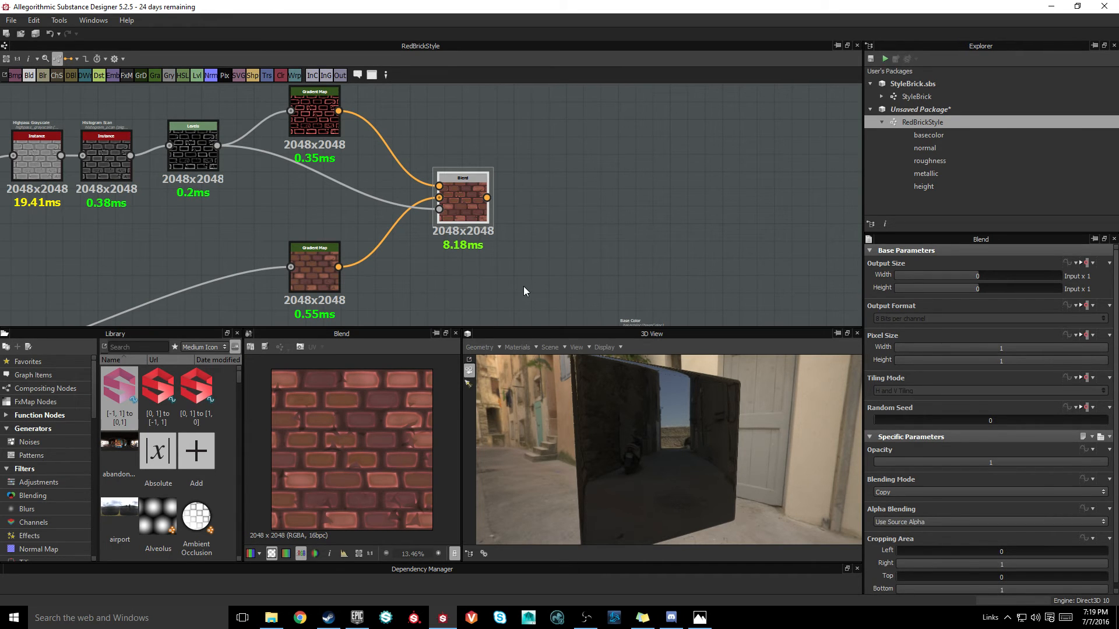
Step: Add a Normal node below the color nodes and connect the brick height Blend output to it
middle_click_drag(614, 217, 498, 199)
scroll(422, 223, "down", 4)
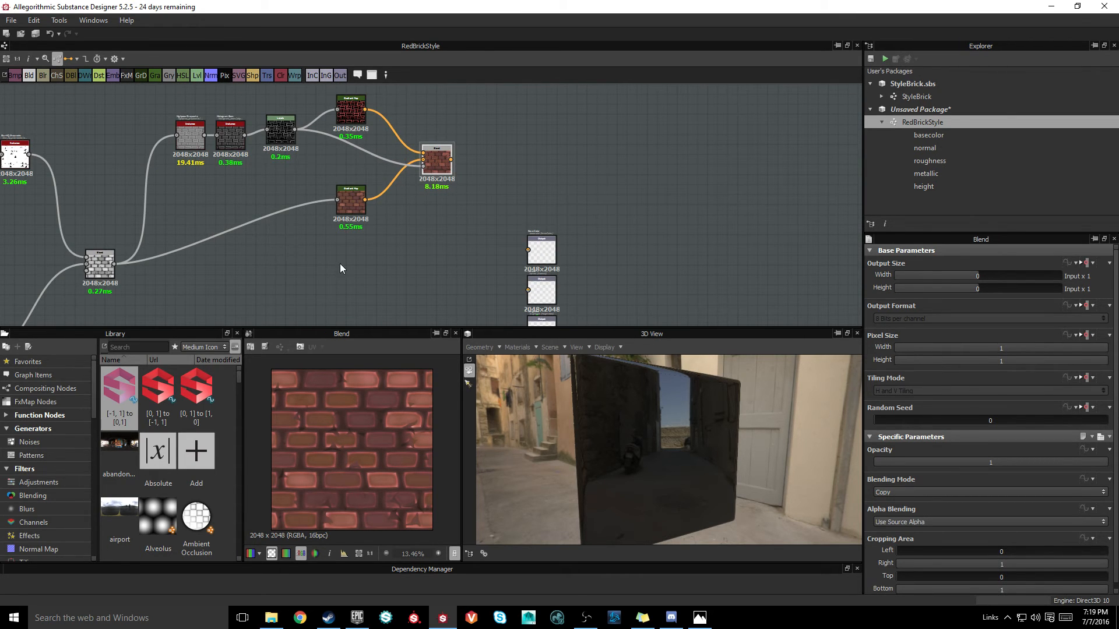
middle_click_drag(341, 264, 289, 221)
scroll(297, 216, "up", 4)
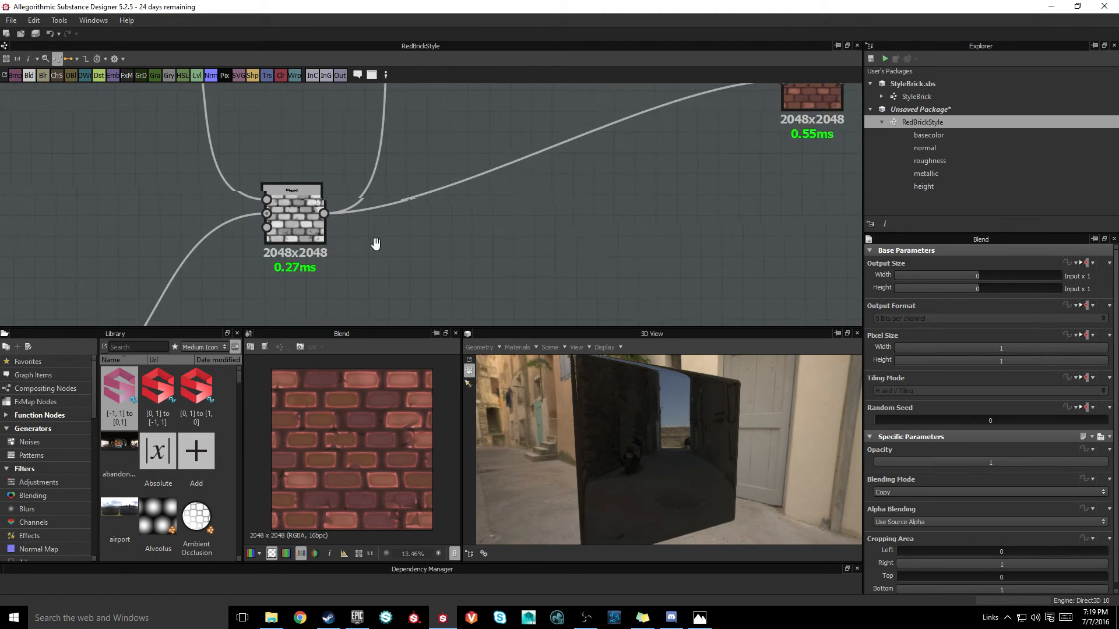
left_click(215, 79)
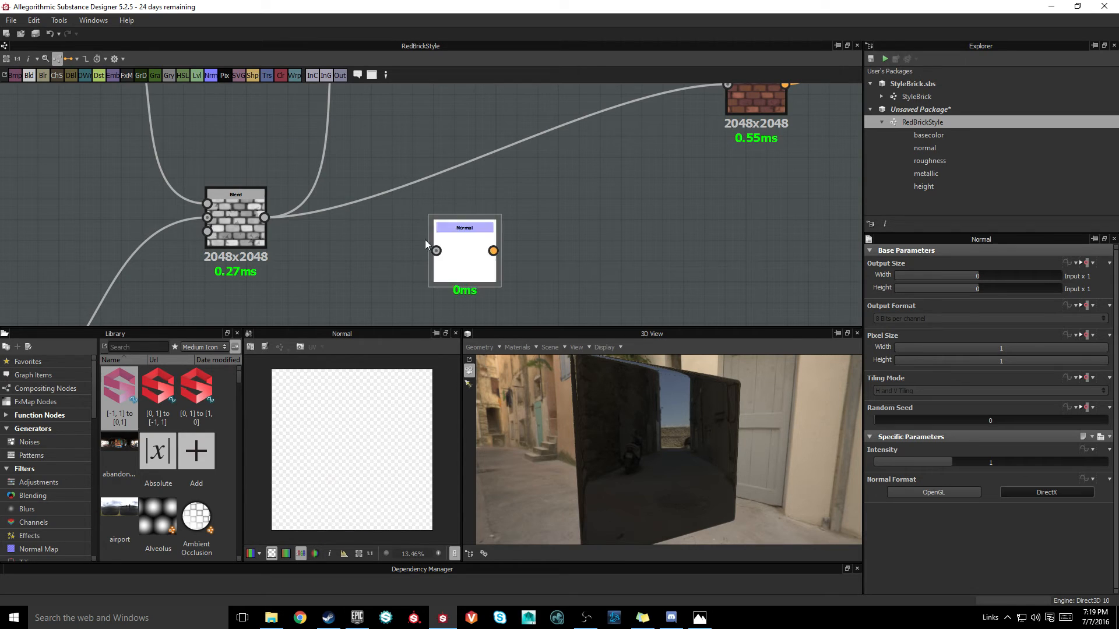
left_click_drag(265, 217, 646, 235)
Step: Set the Normal node's intensity to 15
middle_click_drag(646, 236, 445, 260)
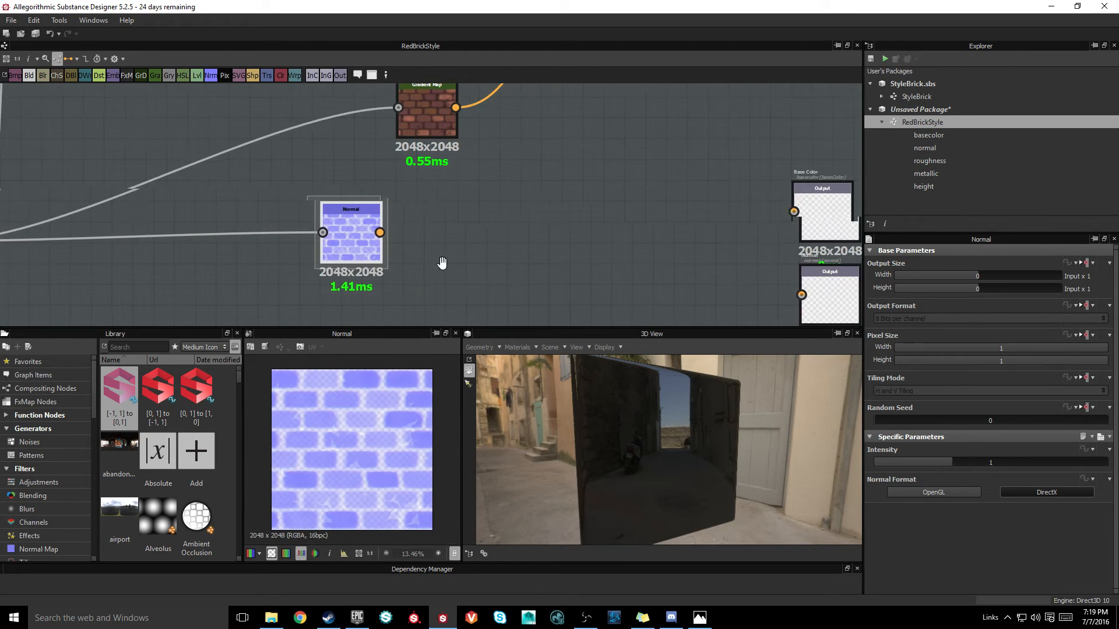
scroll(358, 250, "up", 3)
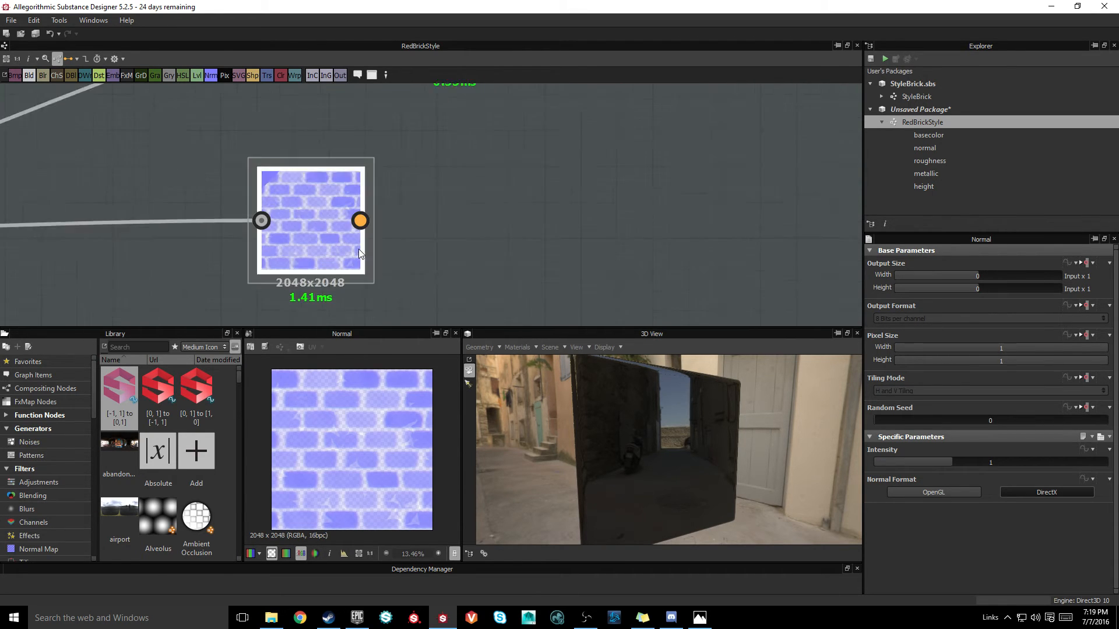
double_click(991, 463)
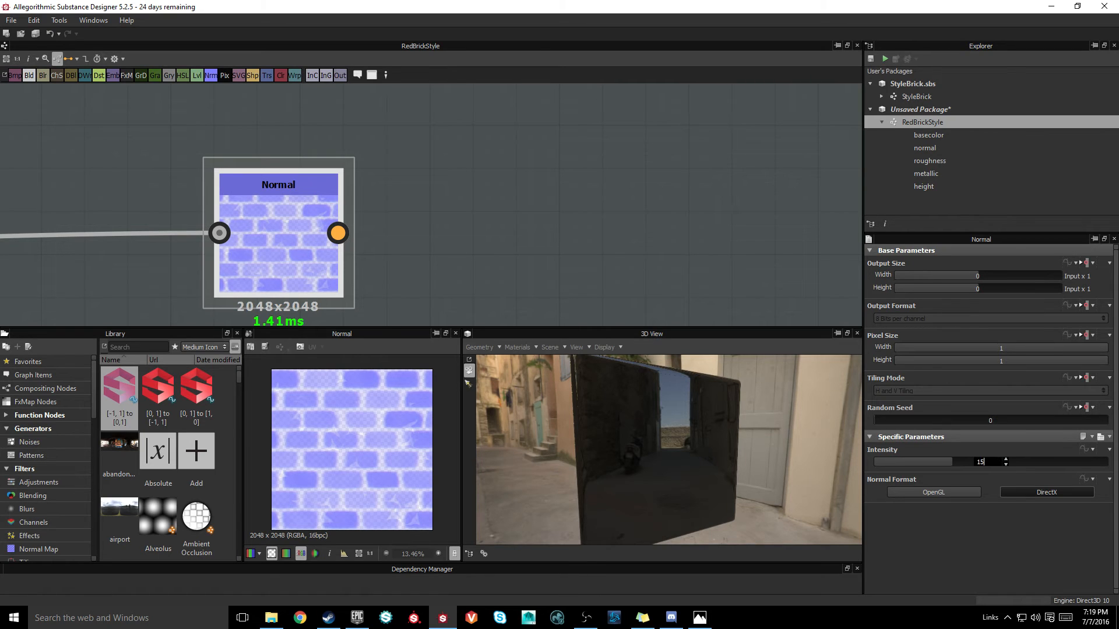
key("Return")
Step: Move the Normal node further down, leaving more space below the brick color Gradient Map
scroll(339, 219, "down", 5)
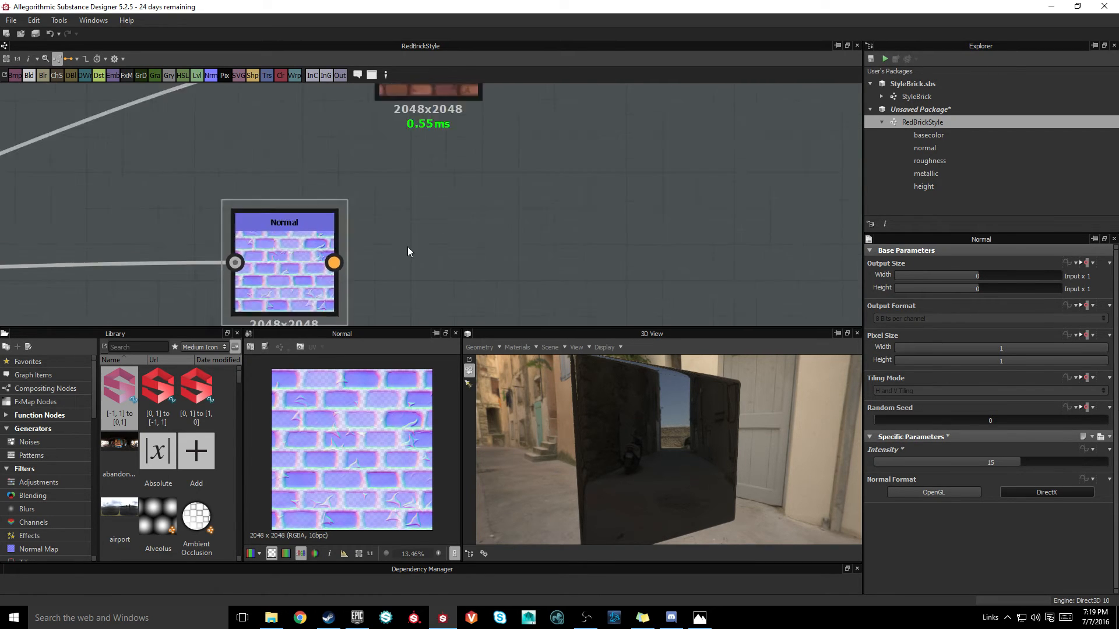
middle_click_drag(312, 229, 286, 276)
left_click_drag(390, 175, 319, 124)
middle_click_drag(308, 245, 342, 181)
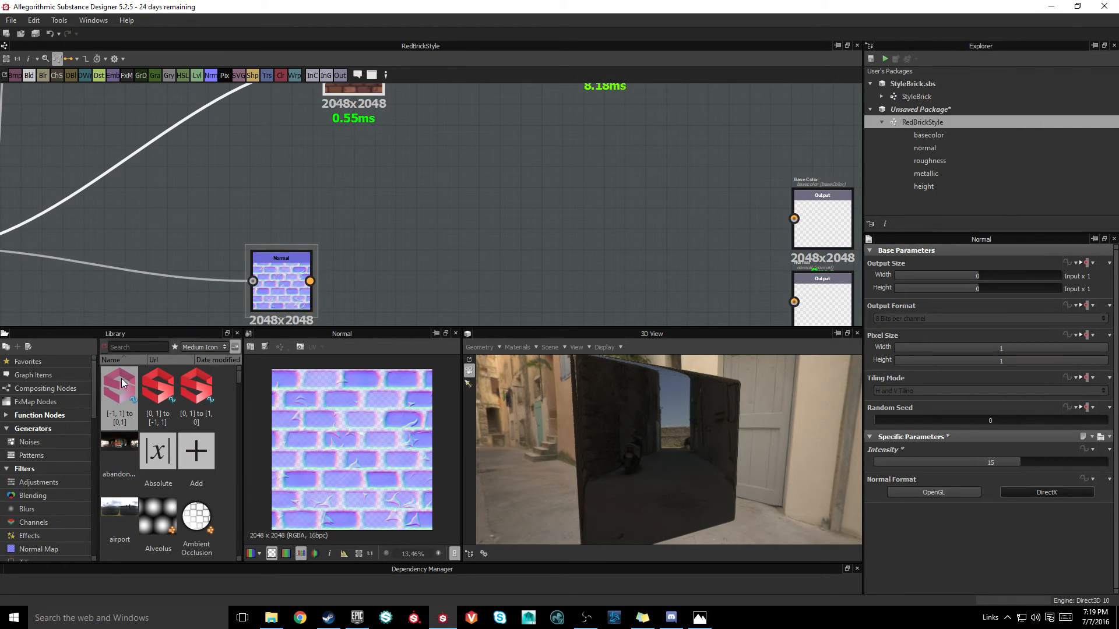
Step: Add a Grayscale Conversion node above the Normal node and feed the Normal output into it
left_click(150, 347)
type("gray")
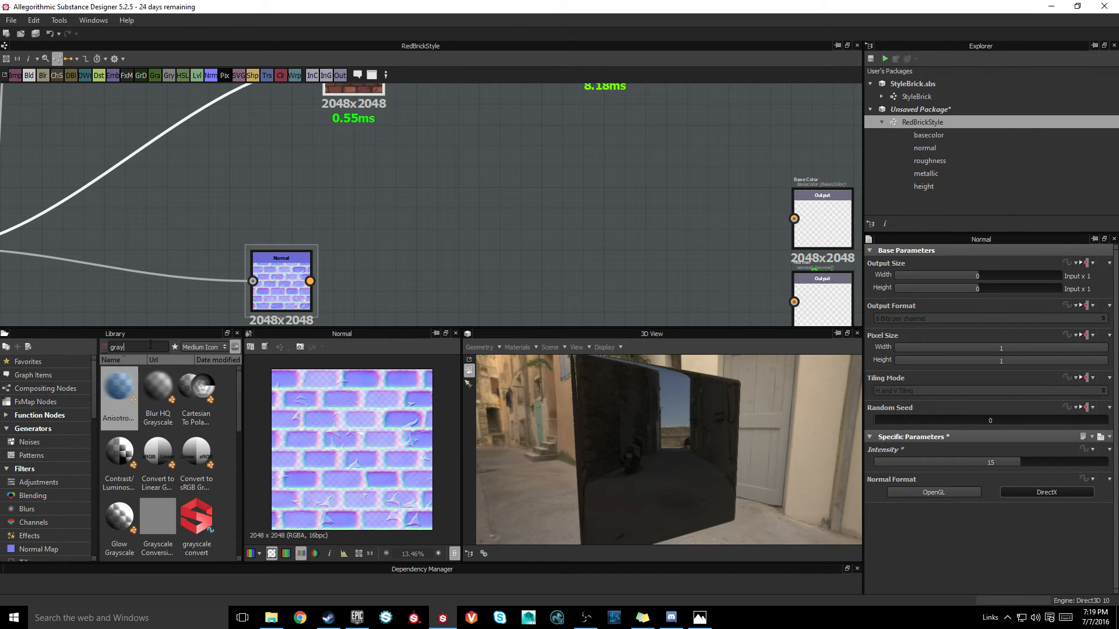
left_click_drag(158, 521, 405, 265)
left_click_drag(310, 281, 370, 195)
middle_click_drag(484, 222, 349, 210)
mouse_move(428, 184)
middle_mouse_down()
mouse_move(408, 200)
mouse_move(433, 170)
middle_mouse_up()
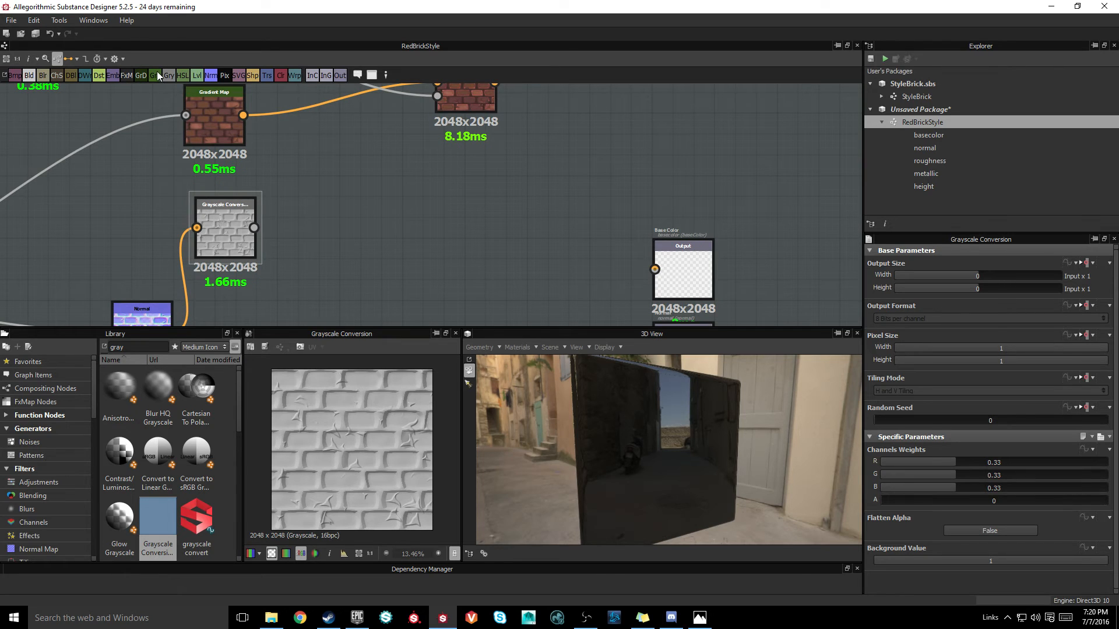
Step: Add a Gradient Map node fed by the Grayscale Conversion output
left_click_drag(318, 216, 320, 218)
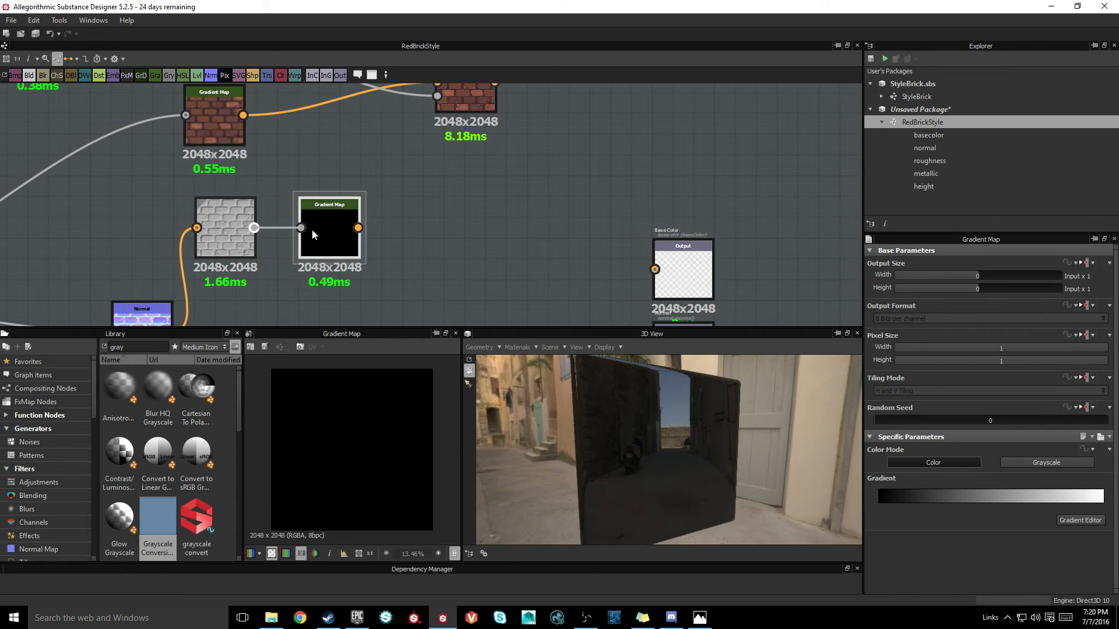
left_click(233, 241)
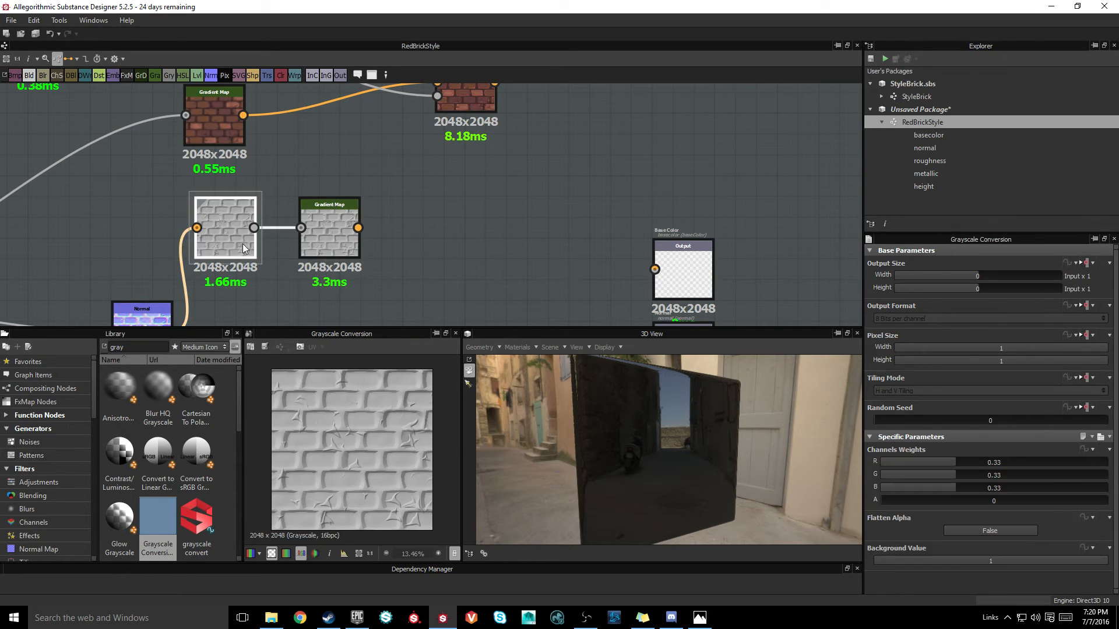
left_click(331, 243)
middle_click_drag(450, 243, 402, 250)
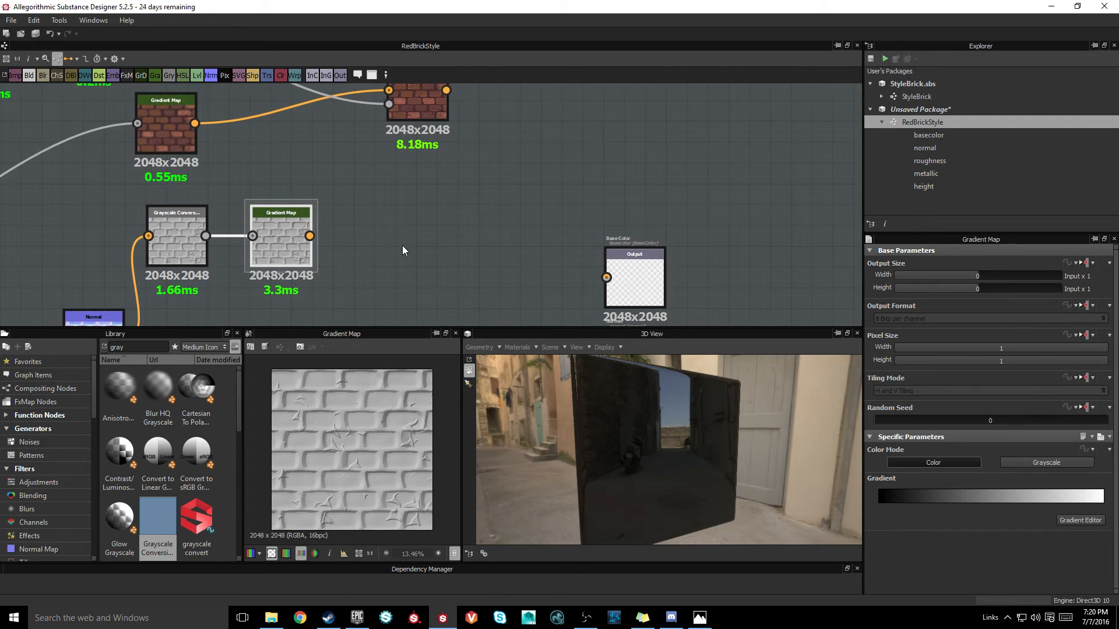
middle_click_drag(218, 248, 158, 266)
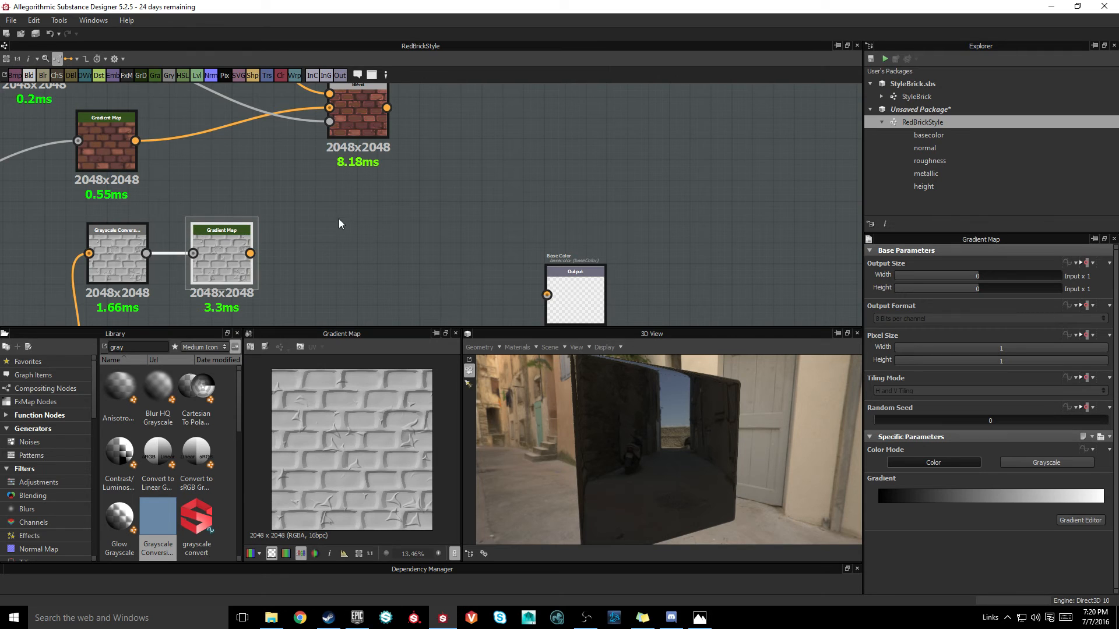
Step: Add a Blend node with the new grayscale Gradient Map as foreground and the brick color Blend as background
middle_click_drag(339, 223, 328, 247)
left_click(344, 131)
middle_click_drag(408, 215, 365, 217)
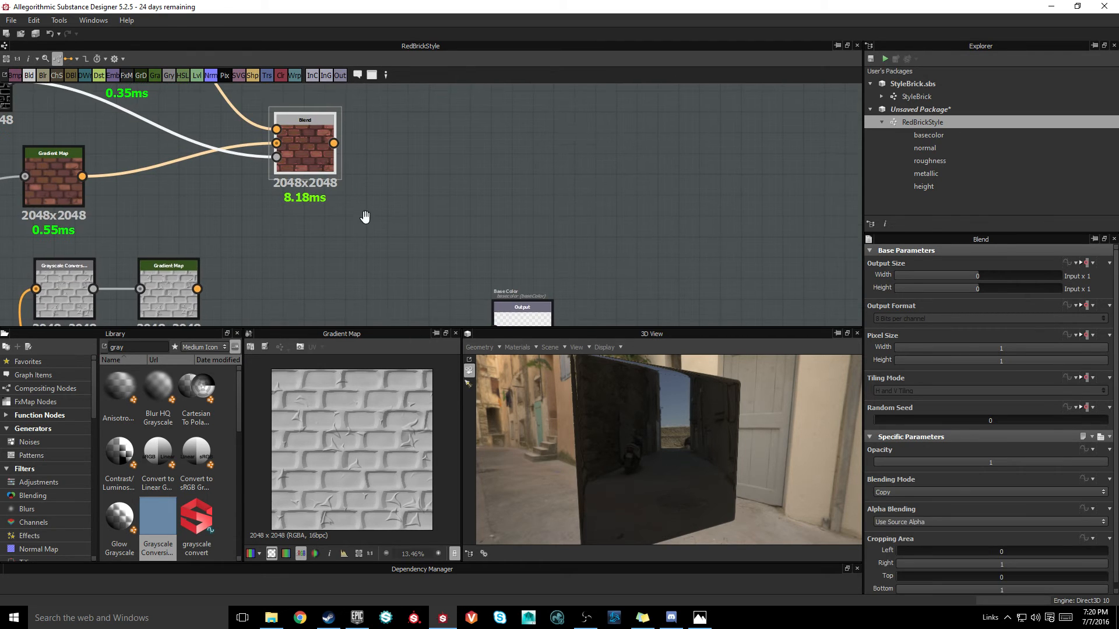
double_click(316, 141)
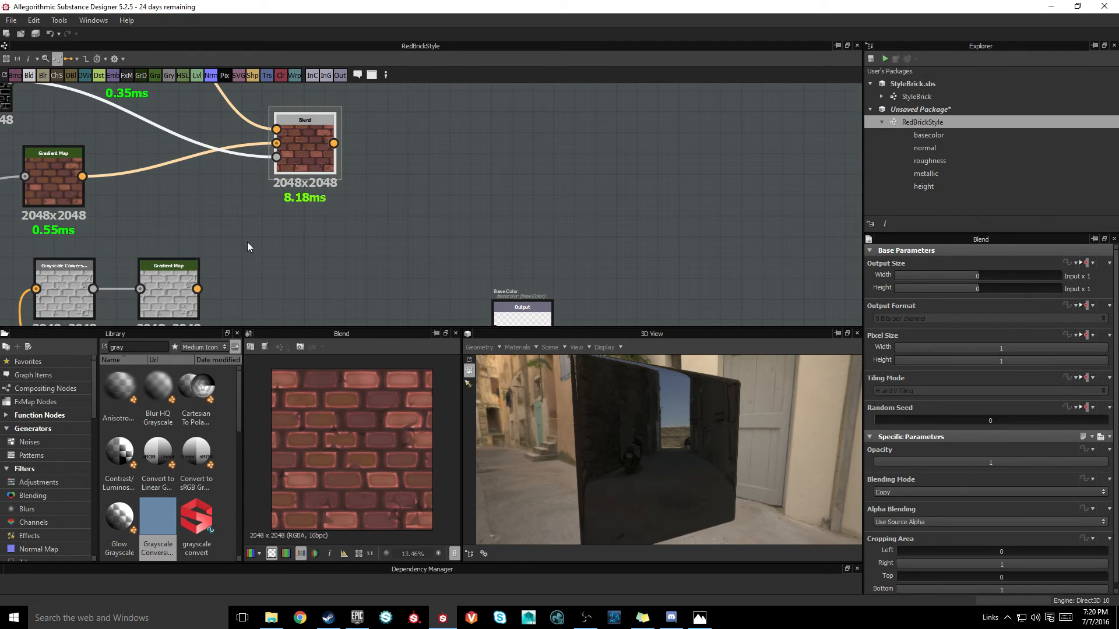
double_click(155, 290)
middle_click_drag(219, 95, 192, 111)
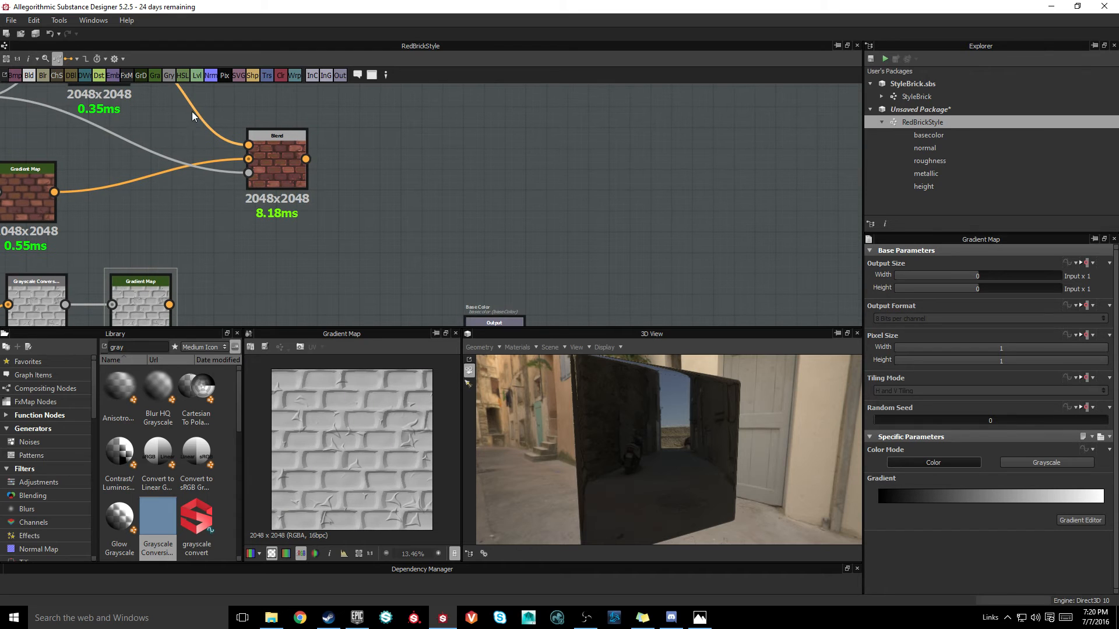
left_click_drag(389, 215, 390, 217)
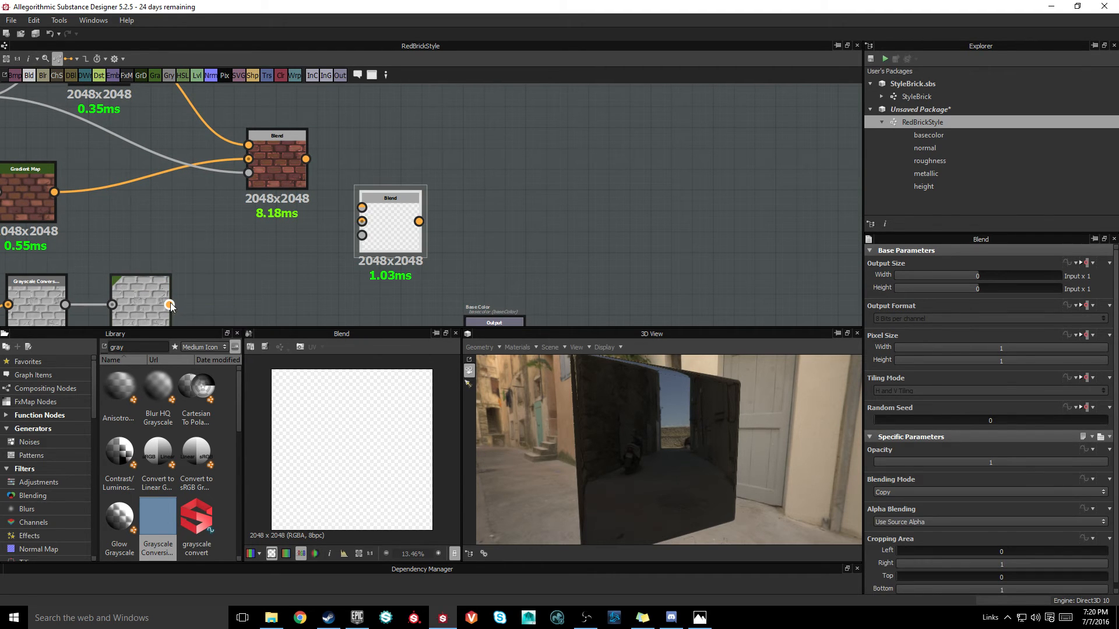
left_click_drag(264, 268, 361, 207)
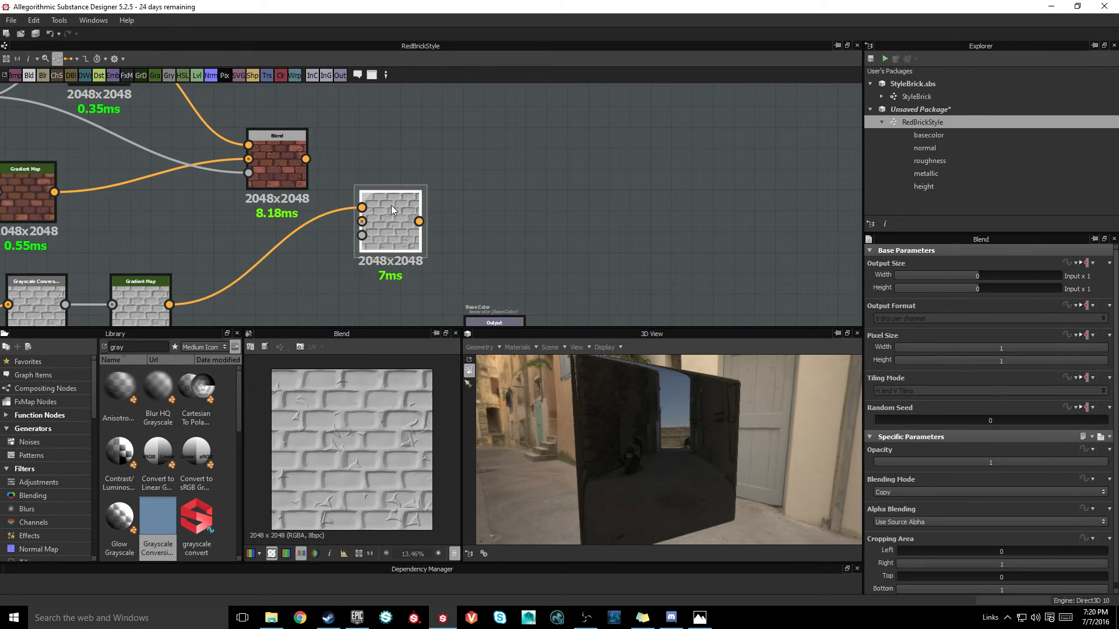
double_click(282, 155)
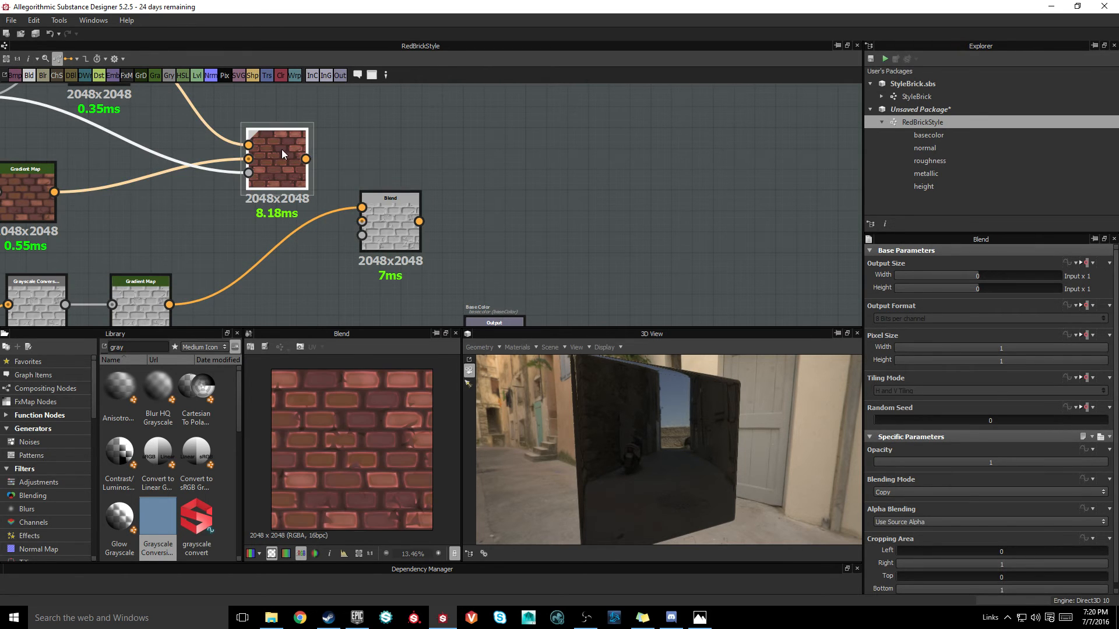
left_click_drag(311, 172, 361, 222)
Step: Set the new Blend node's blending mode to Divide
double_click(396, 239)
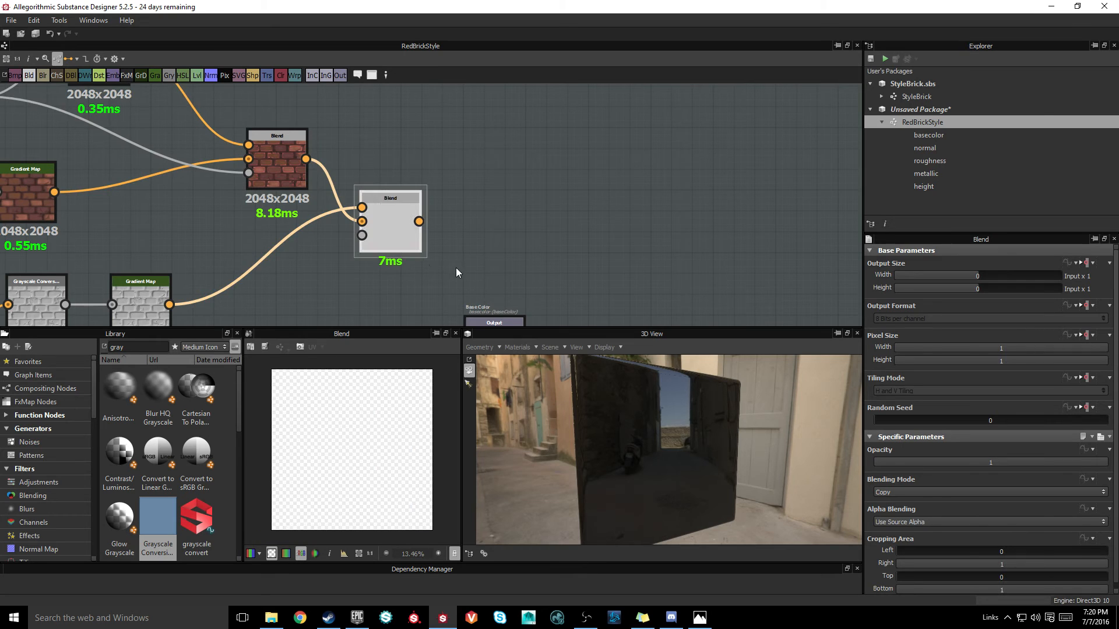
middle_click_drag(397, 242, 439, 227)
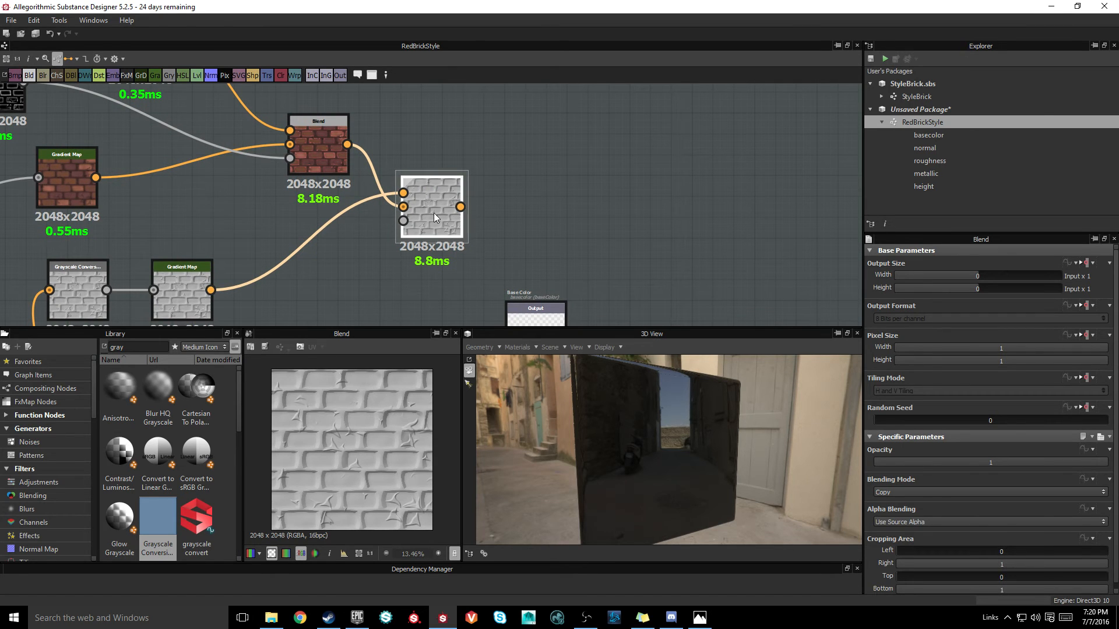
scroll(455, 206, "up", 3)
left_click(914, 495)
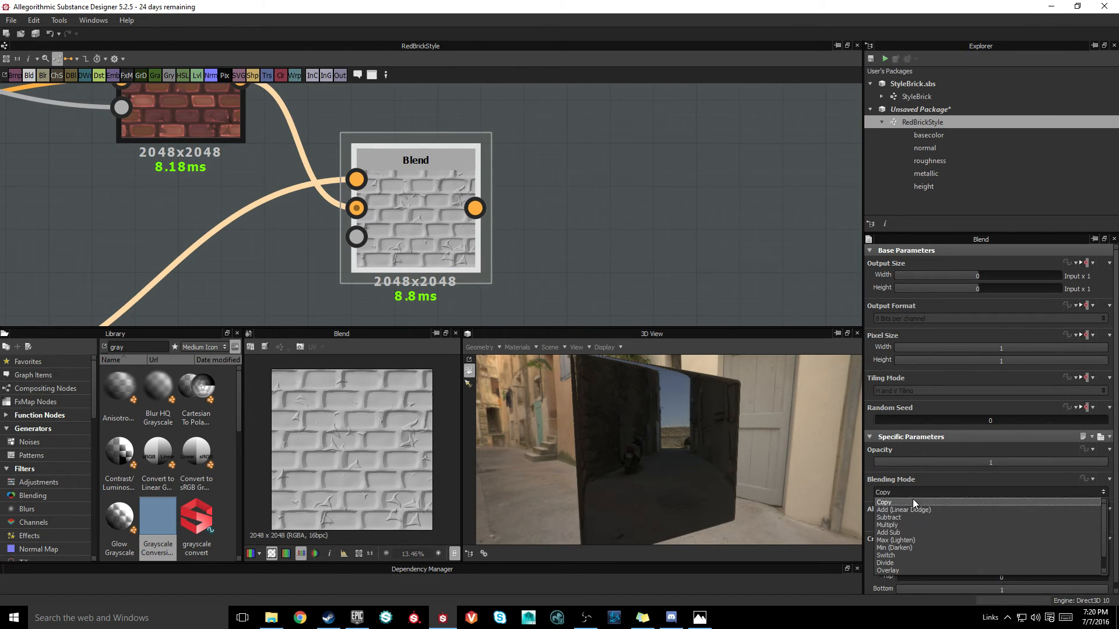
left_click(901, 547)
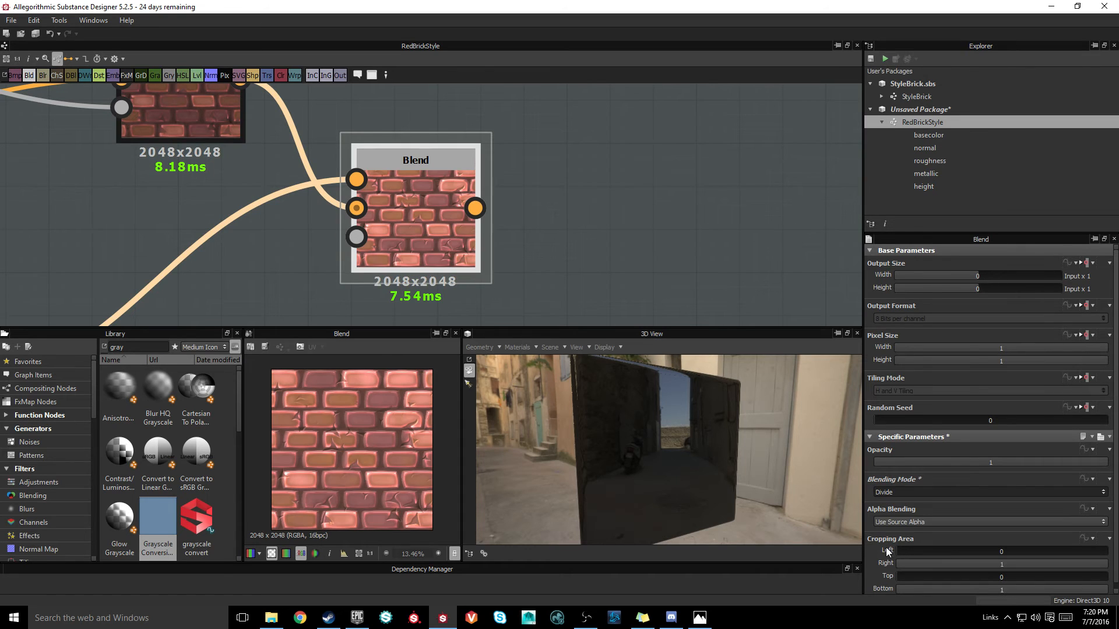
middle_click_drag(335, 322, 362, 374)
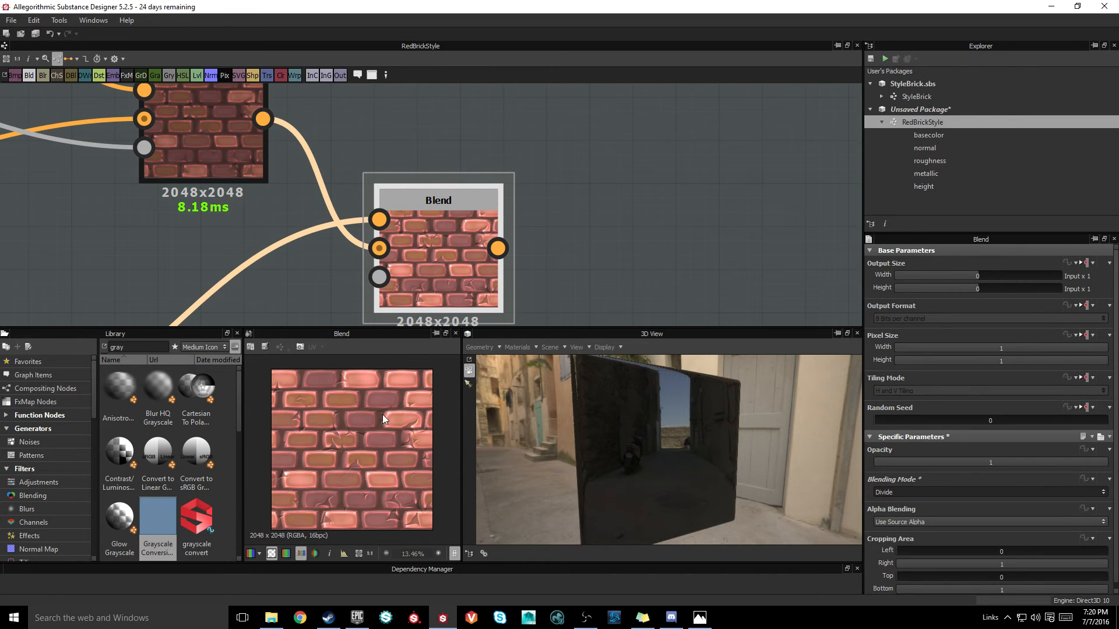
middle_click_drag(561, 238, 572, 210)
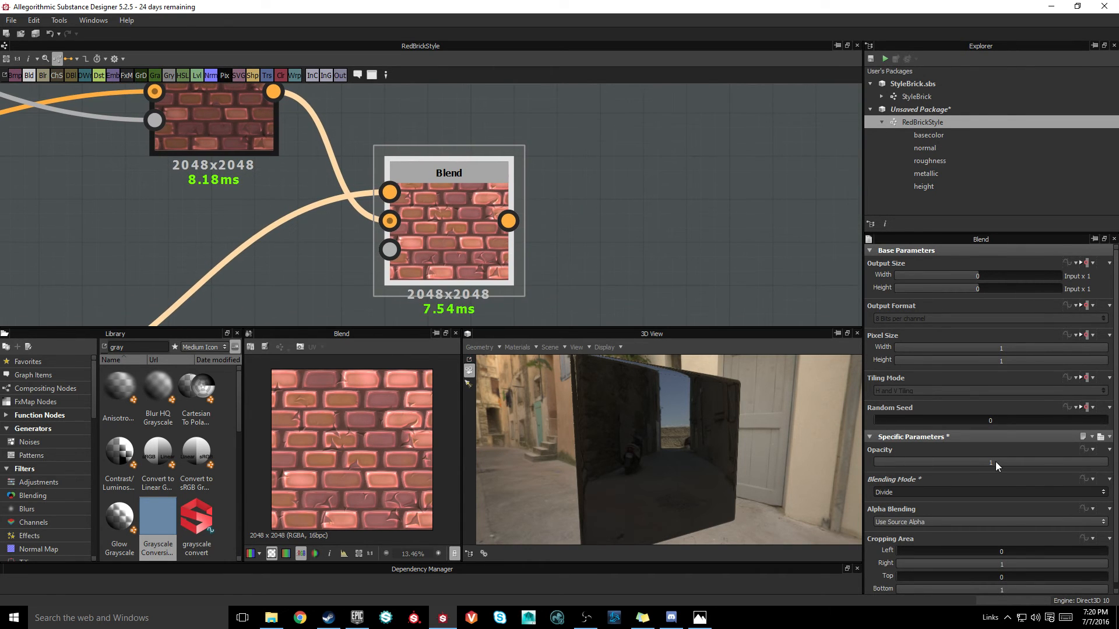
Step: Set the Divide Blend's opacity to 0.4 and compare its preview with the earlier color Blend
mouse_move(996, 461)
left_mouse_down()
mouse_move(1009, 473)
mouse_move(960, 475)
mouse_move(1001, 479)
mouse_move(1003, 464)
left_mouse_up()
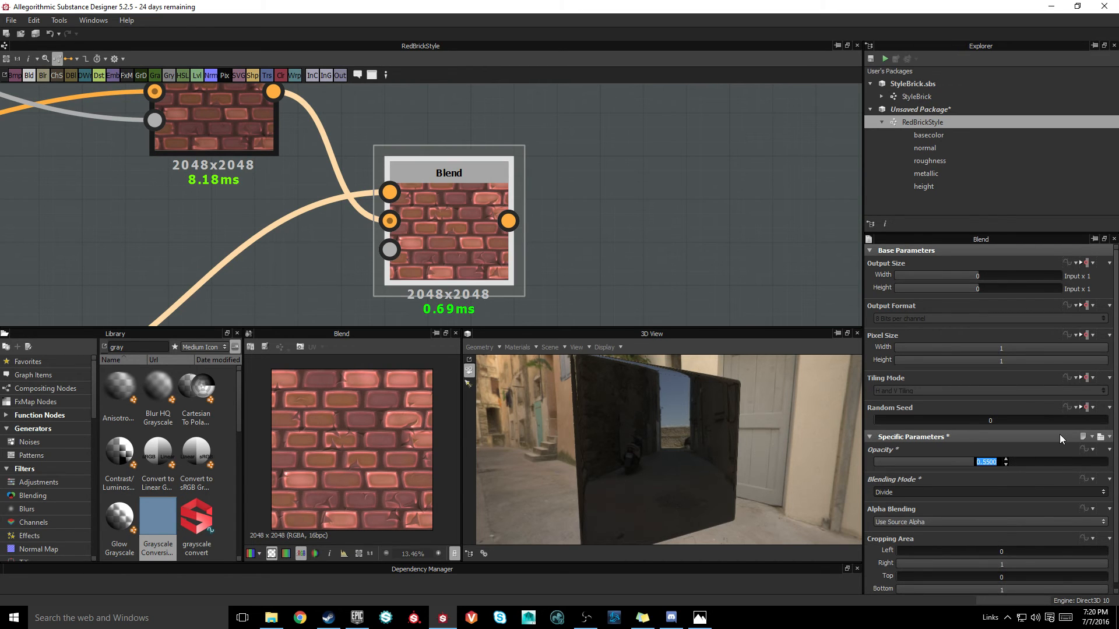
type("0.4")
key("Return")
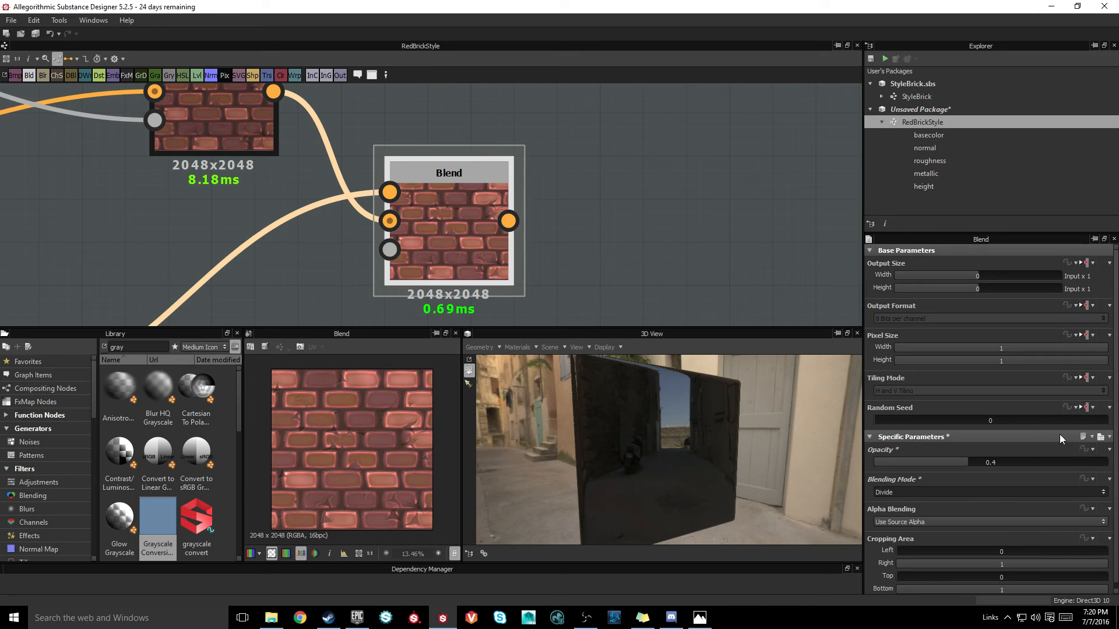
middle_click_drag(604, 247, 582, 214)
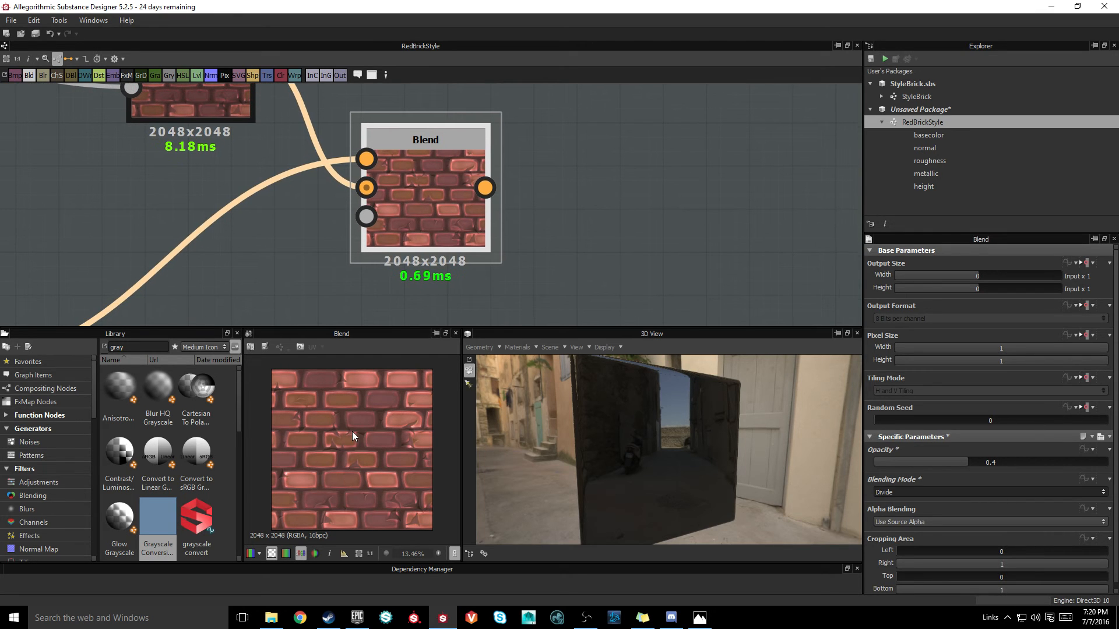
middle_click_drag(242, 233, 313, 265)
double_click(285, 141)
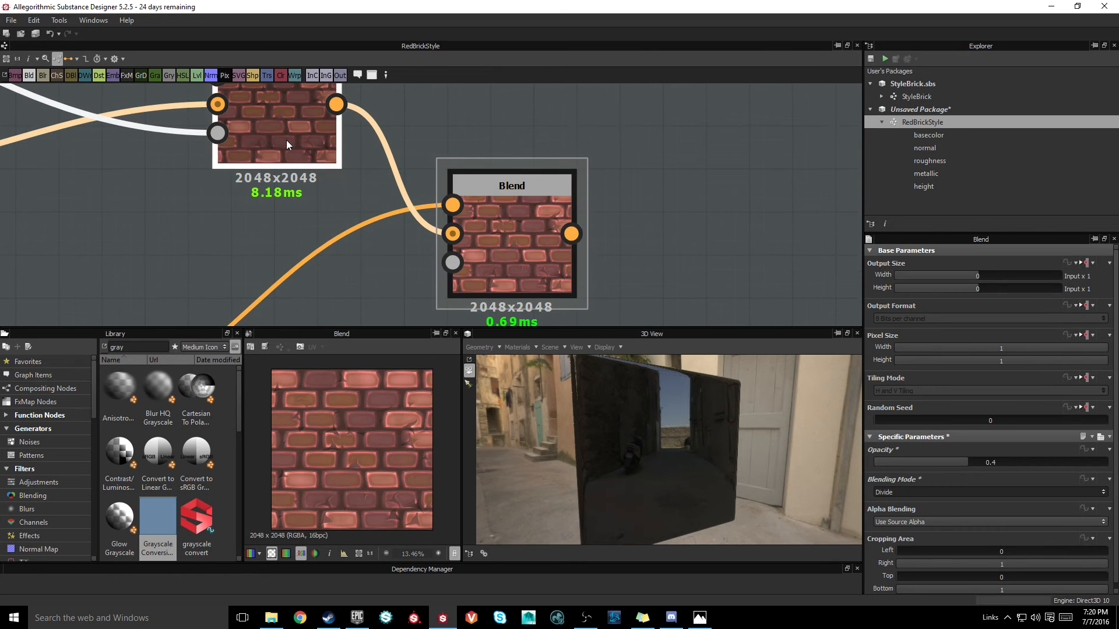
left_click(507, 252)
double_click(506, 252)
Step: Connect the Divide Blend to the Base Color output and inspect the brick color on the 3D cube
middle_click_drag(235, 278, 317, 223)
scroll(318, 222, "down", 5)
middle_click_drag(300, 298, 166, 250)
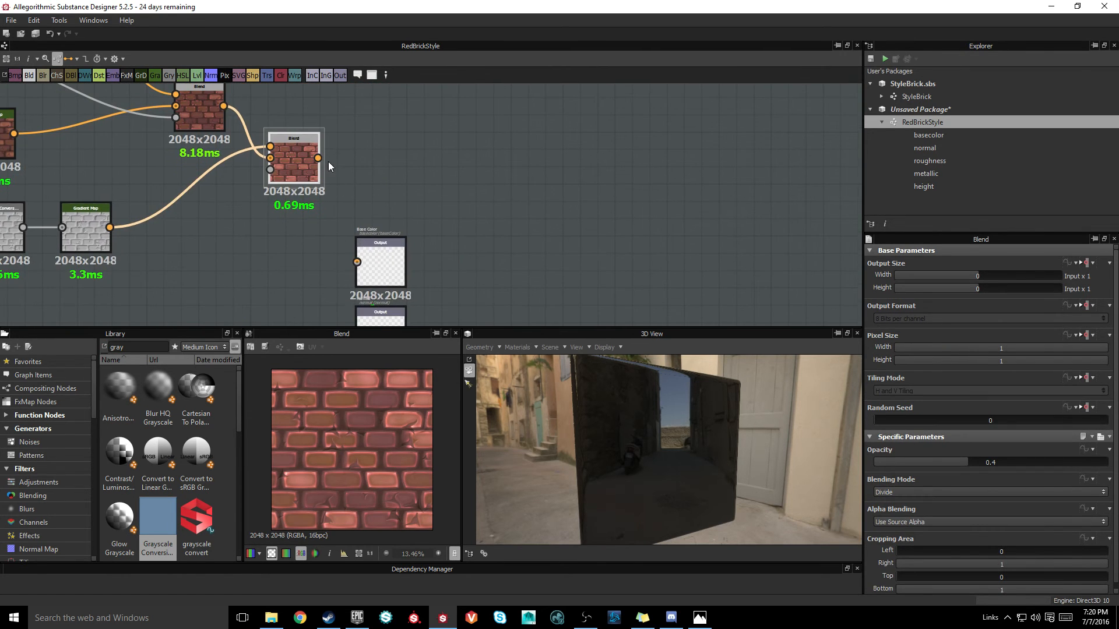
left_click_drag(318, 158, 358, 261)
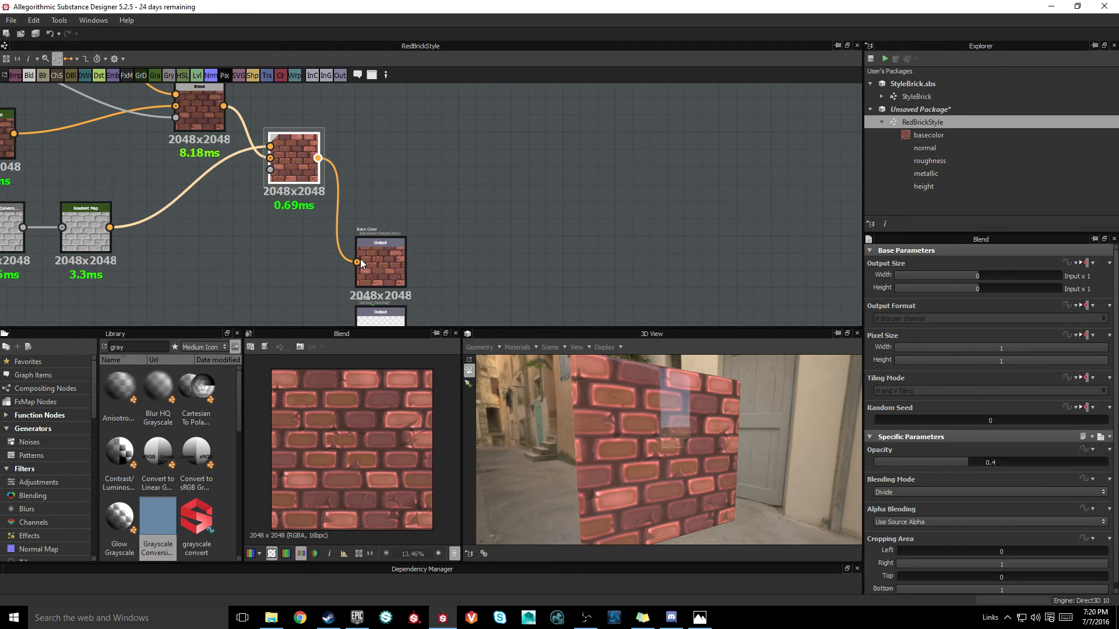
left_click_drag(726, 452, 636, 416)
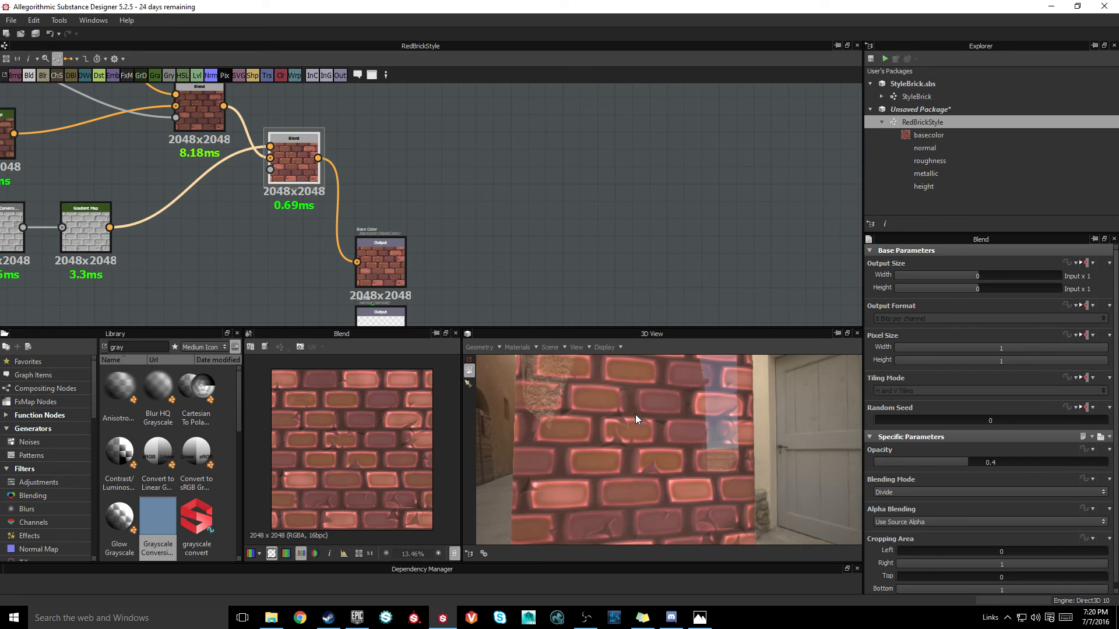
scroll(643, 444, "down", 2)
Step: Move the Normal node further away from the Grayscale Conversion node to free up space between them
middle_click_drag(203, 246, 385, 135)
scroll(385, 134, "down", 3)
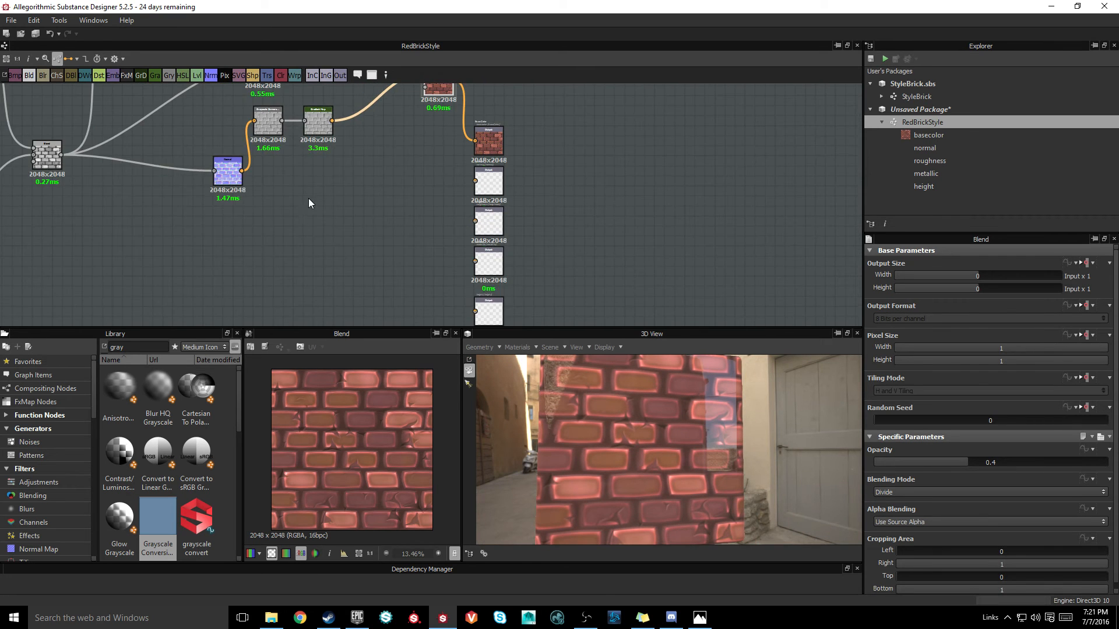
middle_click_drag(227, 168, 270, 196)
left_click_drag(270, 196, 238, 194)
scroll(264, 219, "up", 4)
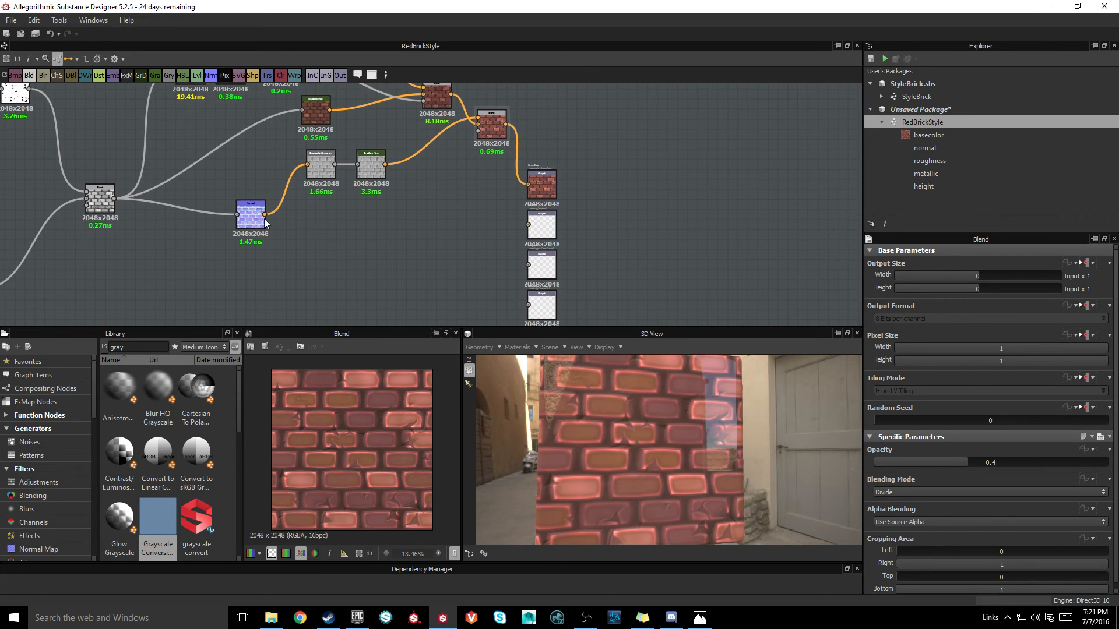
Step: Find the Normal Color node in the library and add it below the Normal node
middle_click_drag(303, 229, 220, 214)
left_click(159, 347)
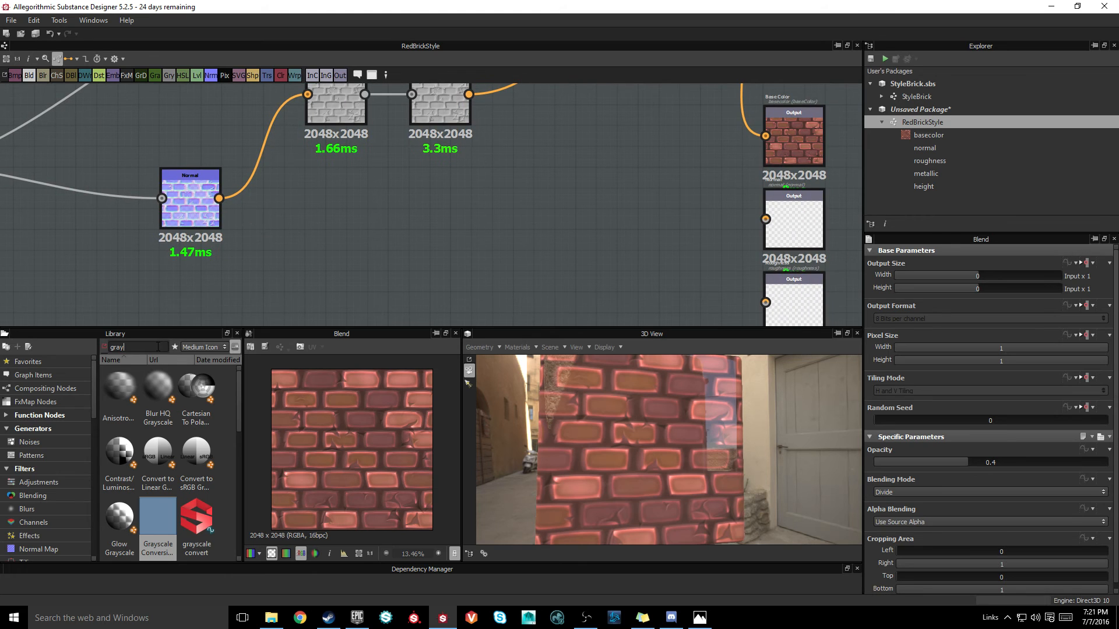
type("normal")
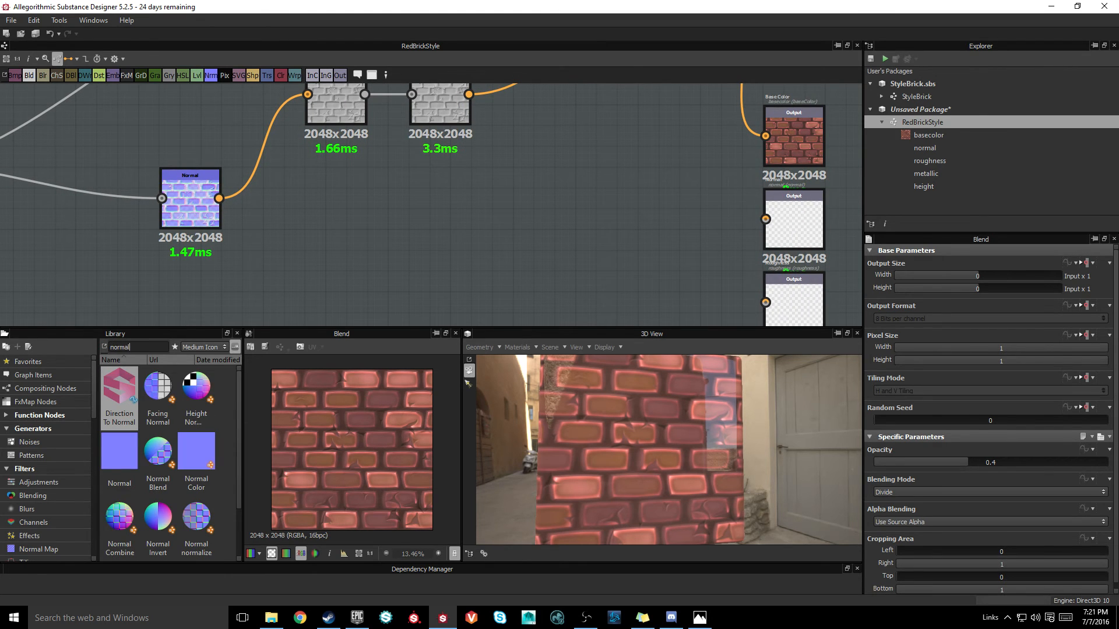
left_click(216, 474)
left_click_drag(204, 473, 274, 287)
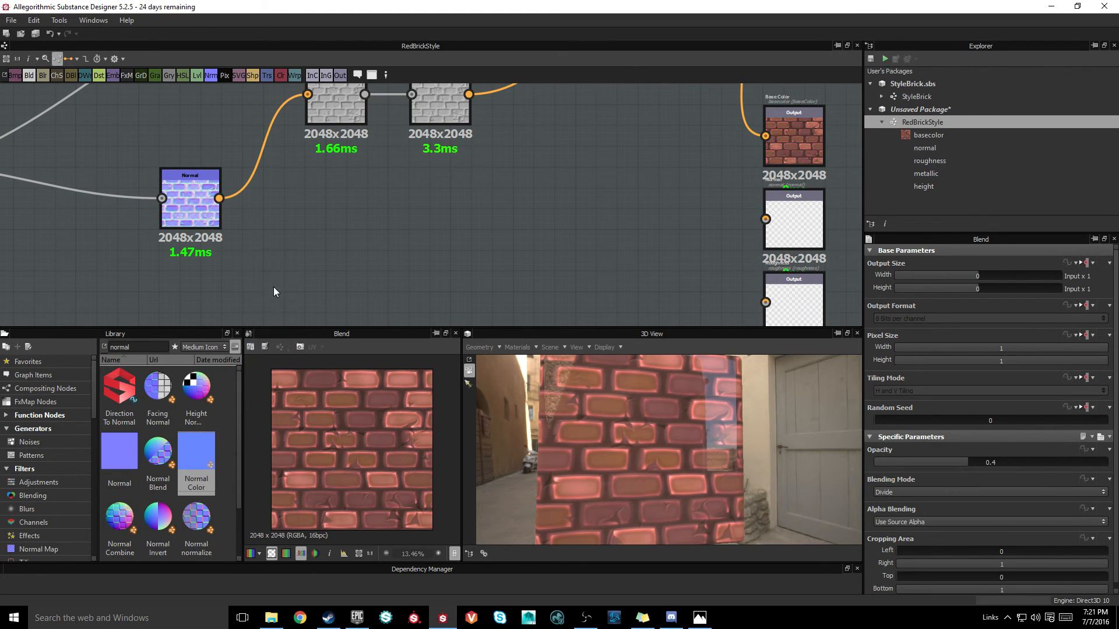
middle_click_drag(273, 288, 222, 277)
Step: Add a Normal Combine node fed by the Normal and Normal Color nodes, and place Normal Color directly below the Normal node
mouse_move(157, 466)
left_mouse_down()
mouse_move(367, 291)
mouse_move(151, 451)
mouse_move(170, 453)
left_mouse_up()
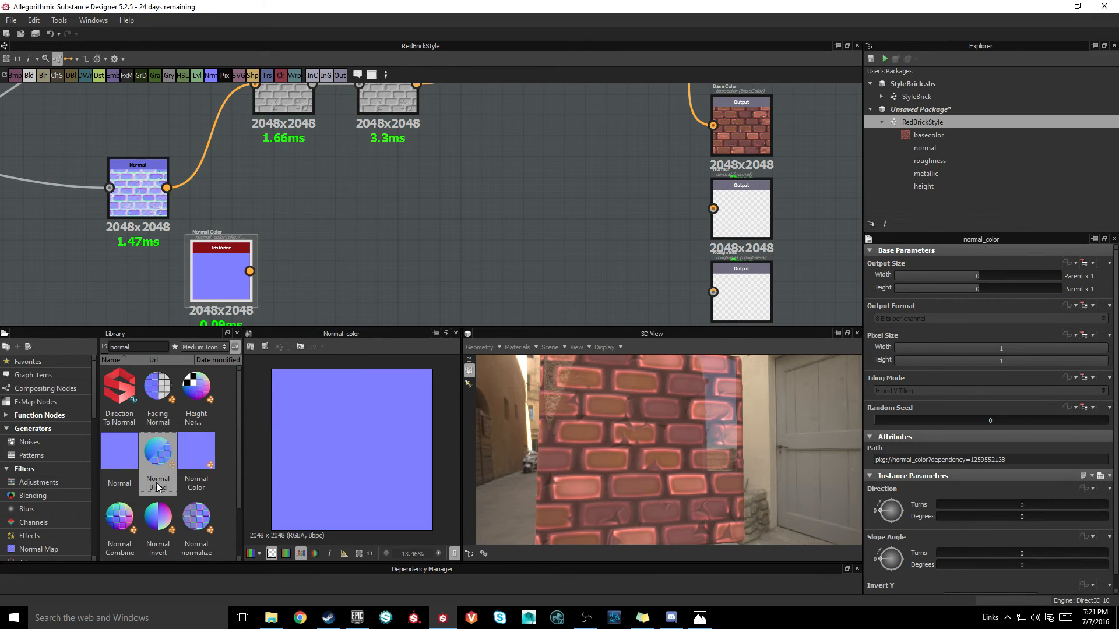
mouse_move(120, 519)
left_mouse_down()
mouse_move(320, 324)
mouse_move(379, 248)
left_mouse_up()
left_click_drag(167, 188, 359, 243)
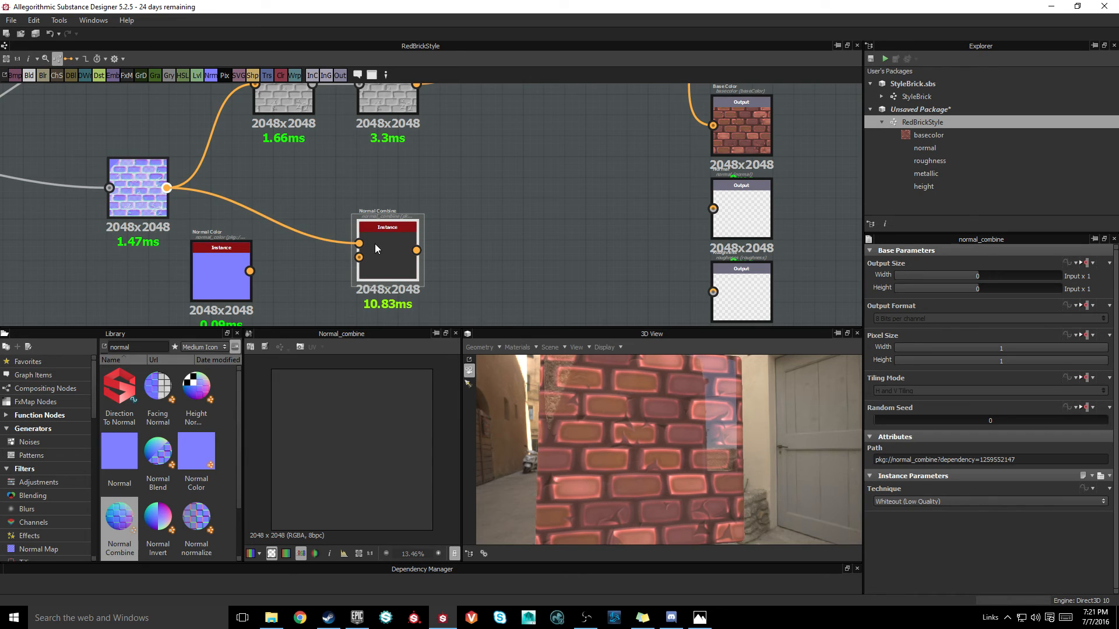
left_click_drag(250, 271, 359, 257)
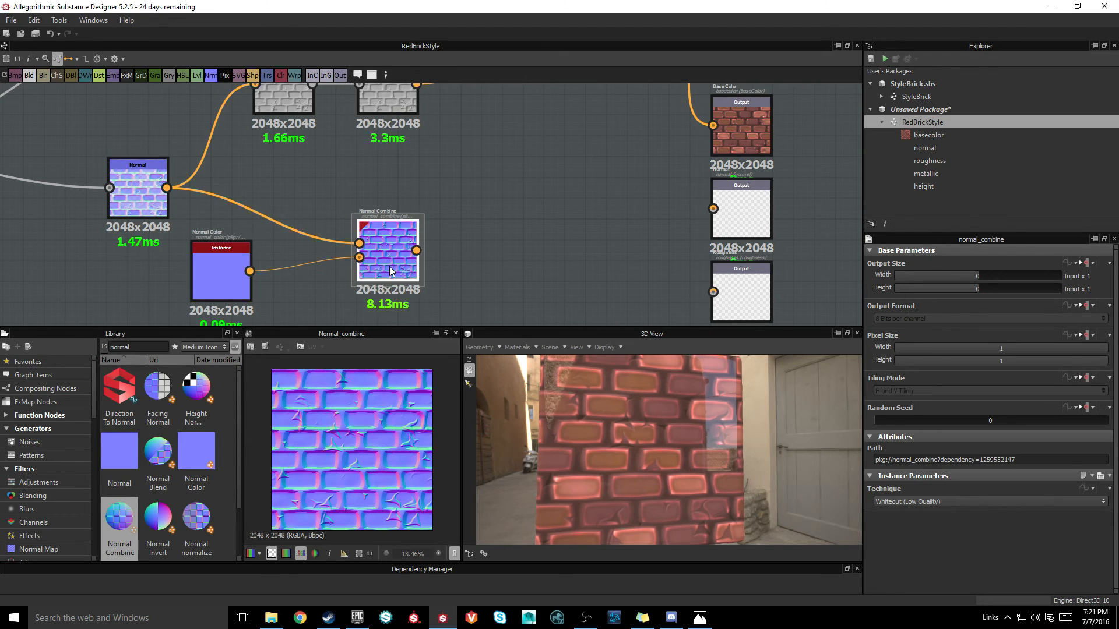
left_click_drag(230, 274, 167, 295)
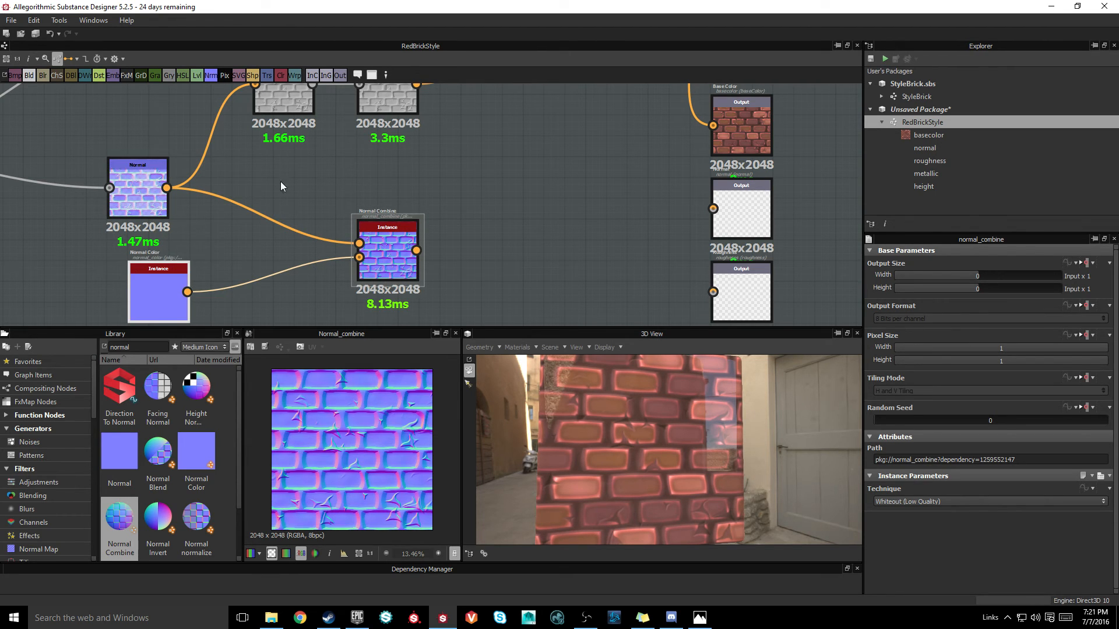
Step: Connect the Normal Combine node to the graph's Normal output and check the relief on the 3D cube
middle_click_drag(505, 230, 342, 233)
left_click_drag(253, 249, 558, 201)
left_click_drag(676, 432, 711, 421)
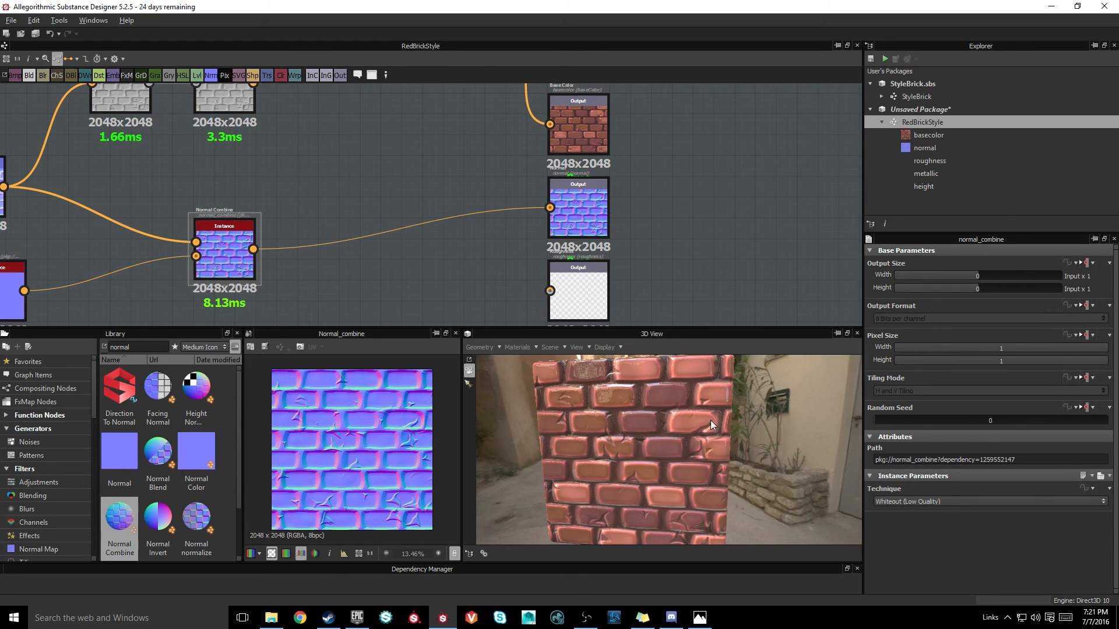
Step: Add a Uniform Color node beside the Roughness output and connect it to that output
left_click_drag(604, 420, 631, 394)
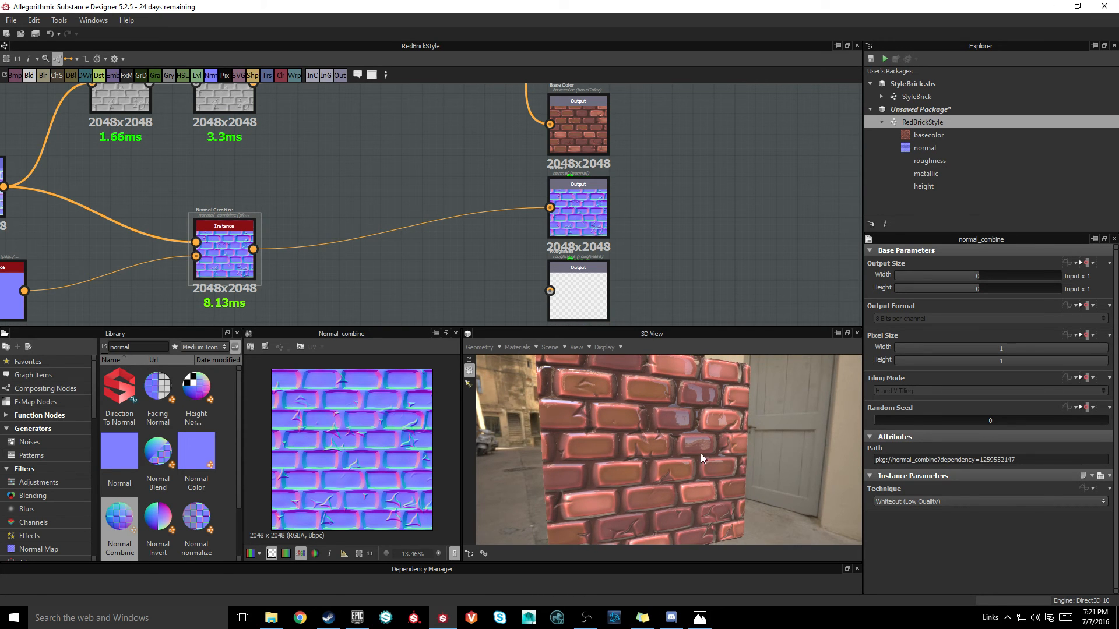
middle_click_drag(418, 268, 462, 200)
scroll(471, 210, "down", 2)
middle_click_drag(481, 240, 393, 221)
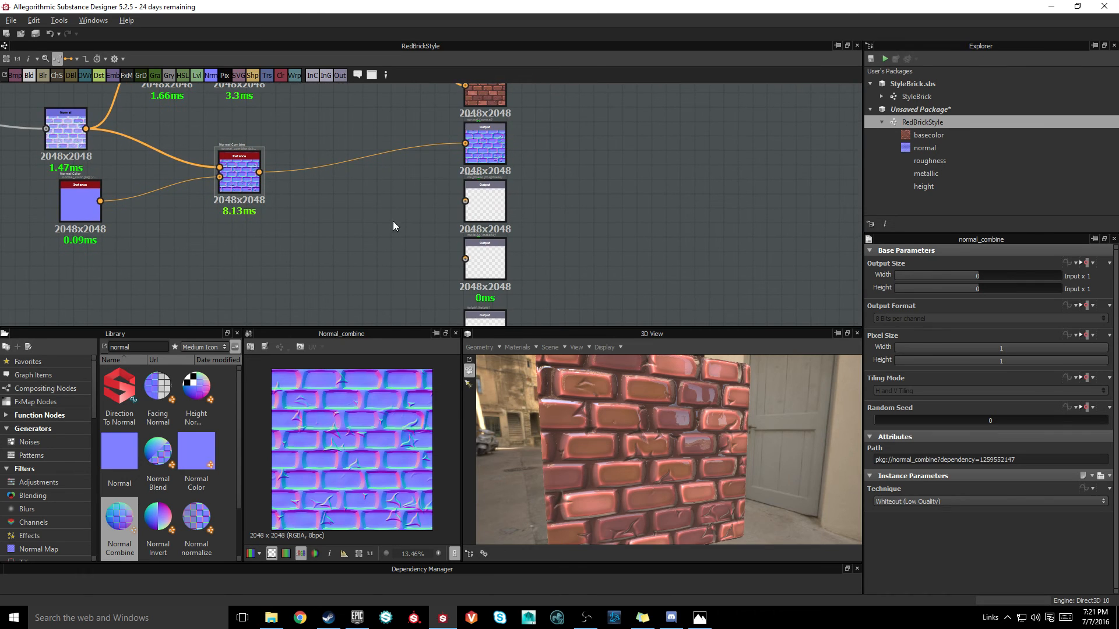
scroll(415, 189, "up", 2)
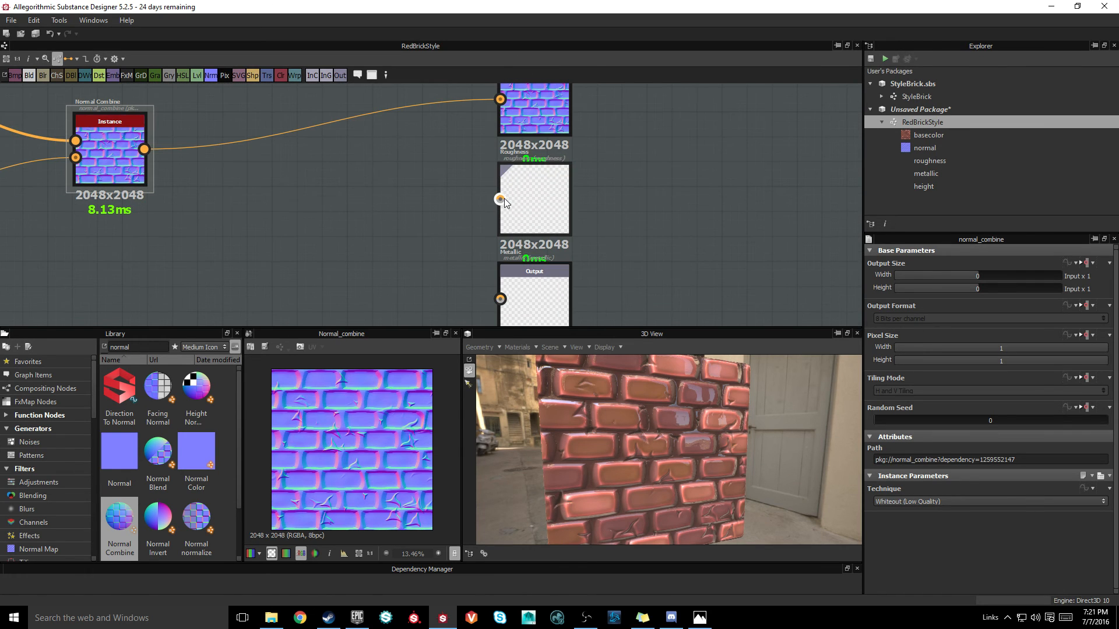
right_click(414, 187)
mouse_move(435, 196)
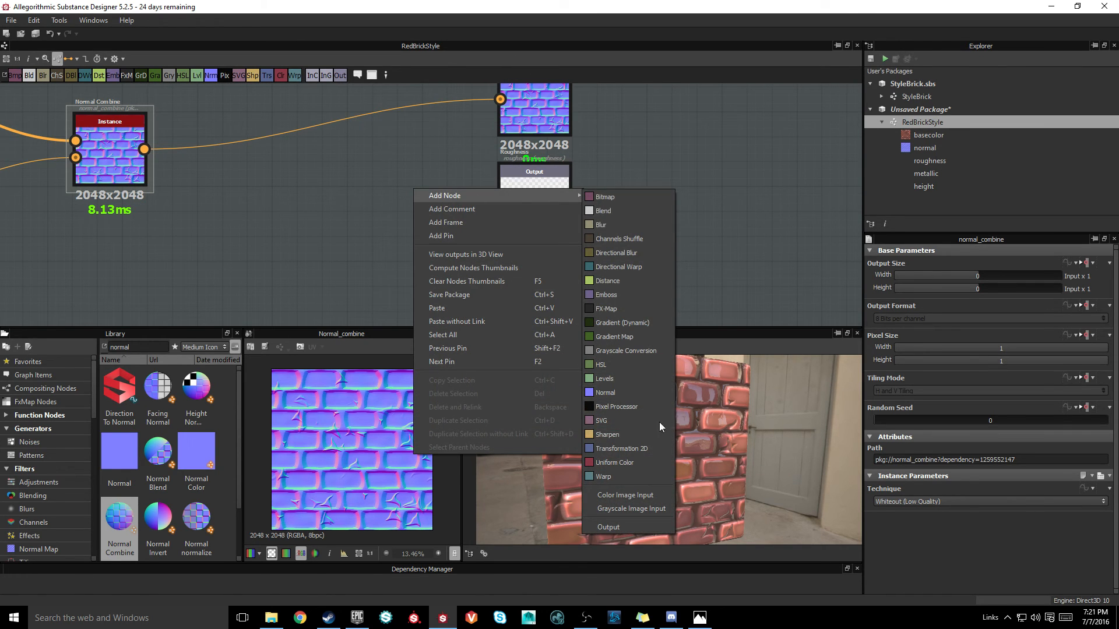
left_click(621, 464)
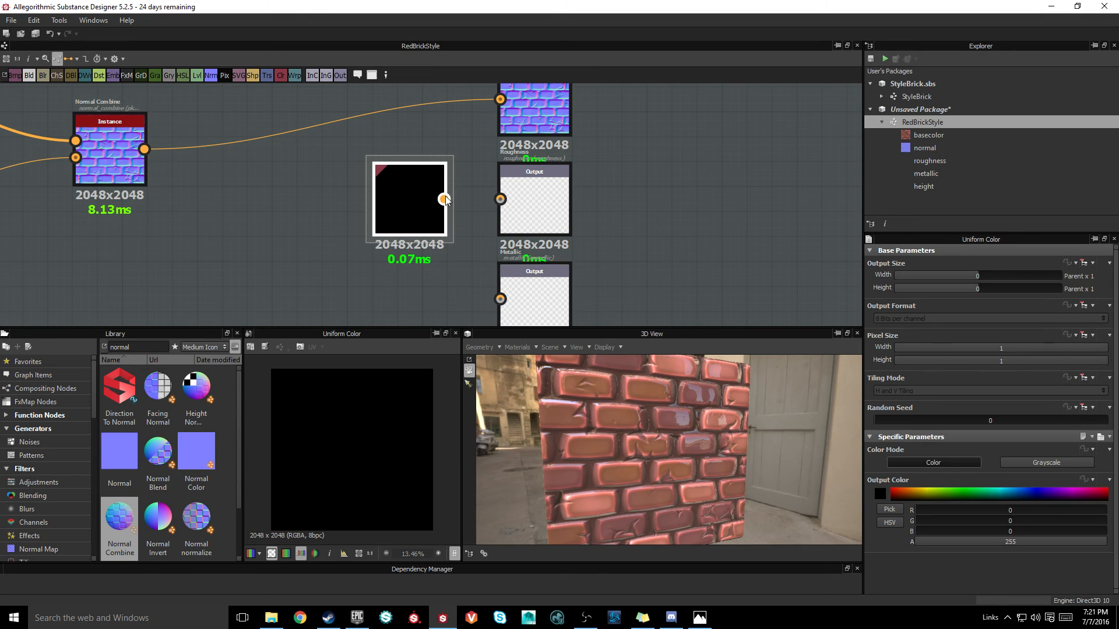
left_click_drag(443, 200, 500, 199)
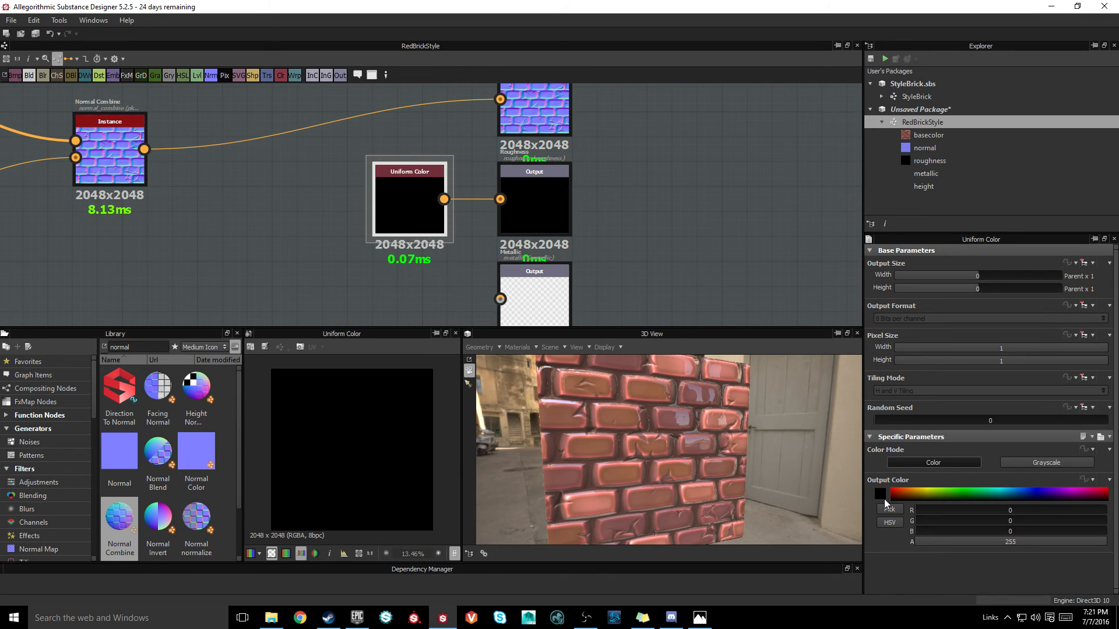
Step: Set the Uniform Color feeding Roughness to white (255, 255, 255) and check the matte finish on the 3D cube
left_click(881, 495)
left_click_drag(313, 287, 167, 190)
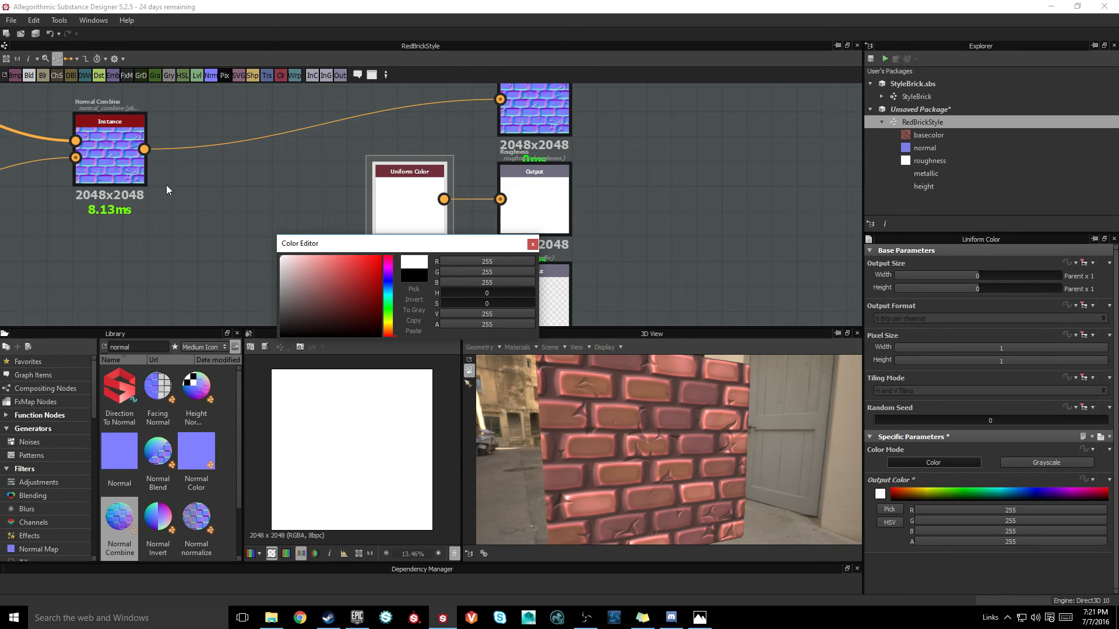
left_click(530, 244)
middle_click_drag(418, 230, 363, 160)
left_click_drag(653, 442, 577, 421)
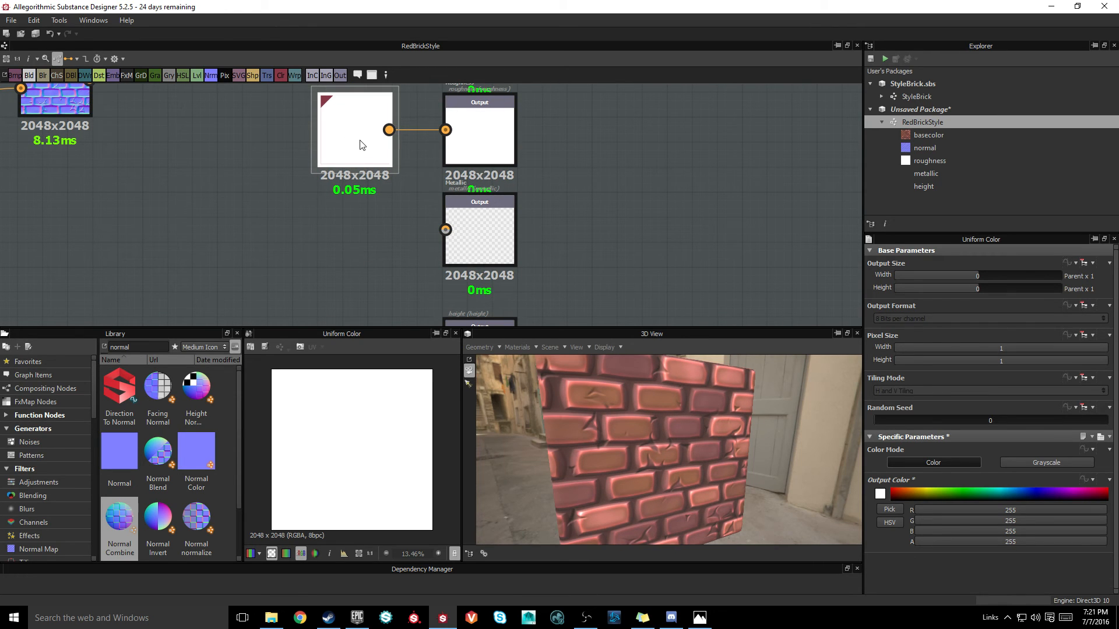
Step: Duplicate the white Uniform Color node and place the copy beside the Metallic output
key("ctrl+d")
left_click(333, 263)
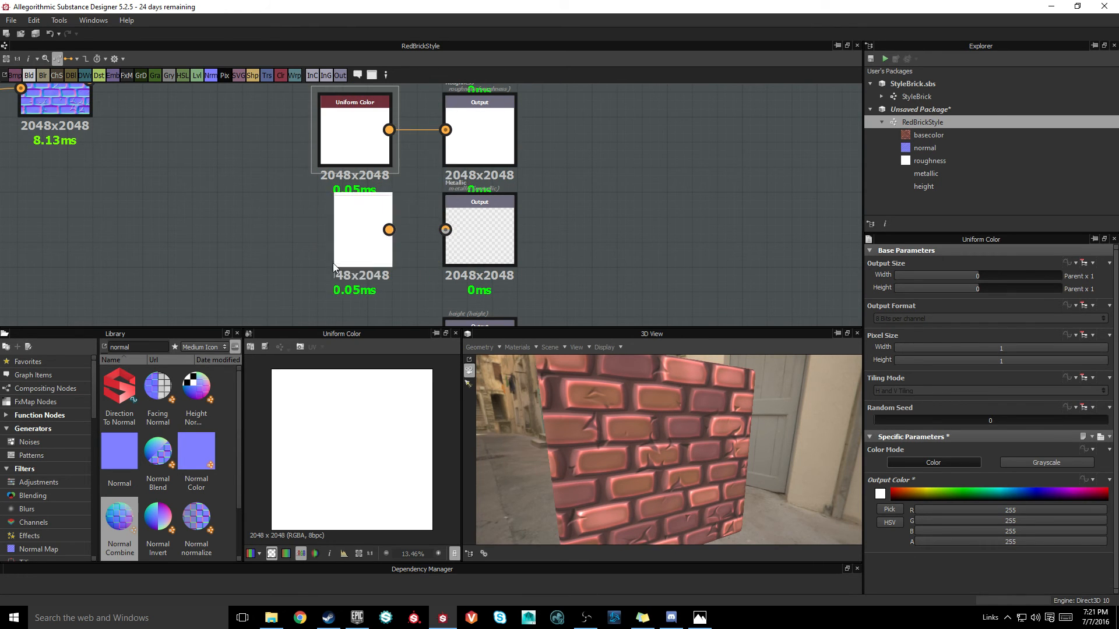
left_click(882, 496)
left_click_drag(327, 285, 279, 338)
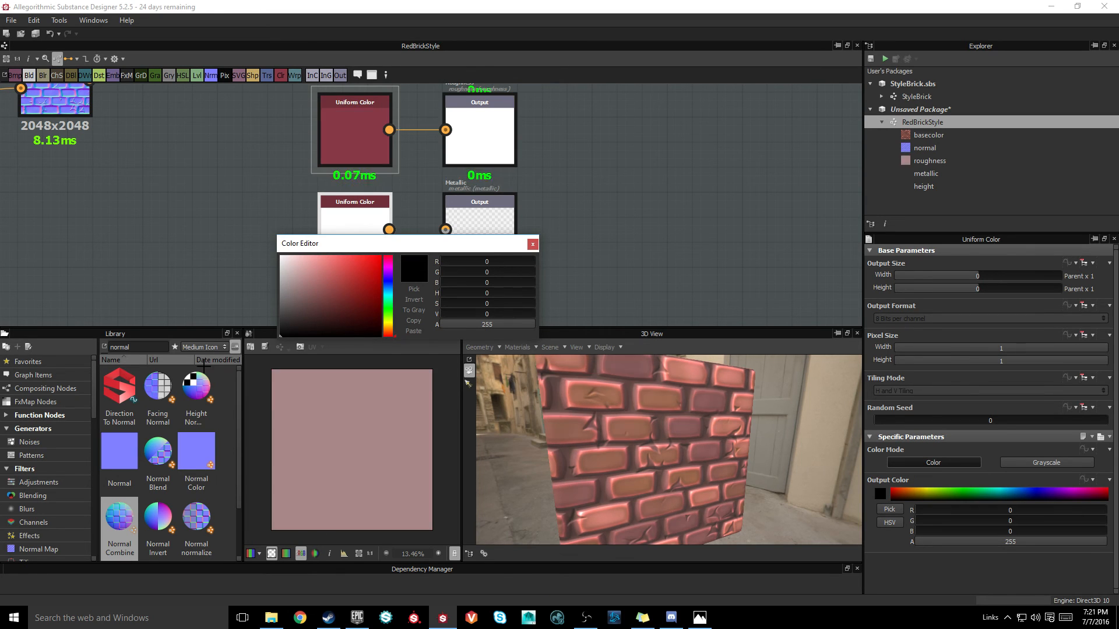
key("ctrl+z")
left_click(534, 246)
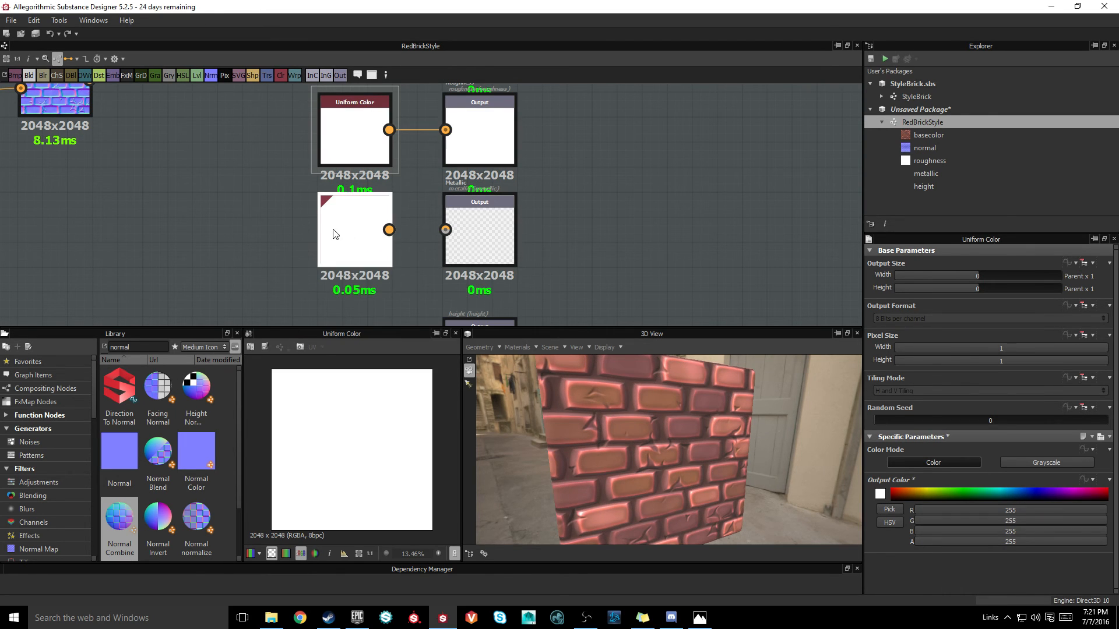
Step: Set the duplicated Uniform Color to black (0, 0, 0), connect it to the Metallic output, and check the 3D cube
left_click(334, 231)
left_click(881, 495)
left_click_drag(314, 300, 280, 337)
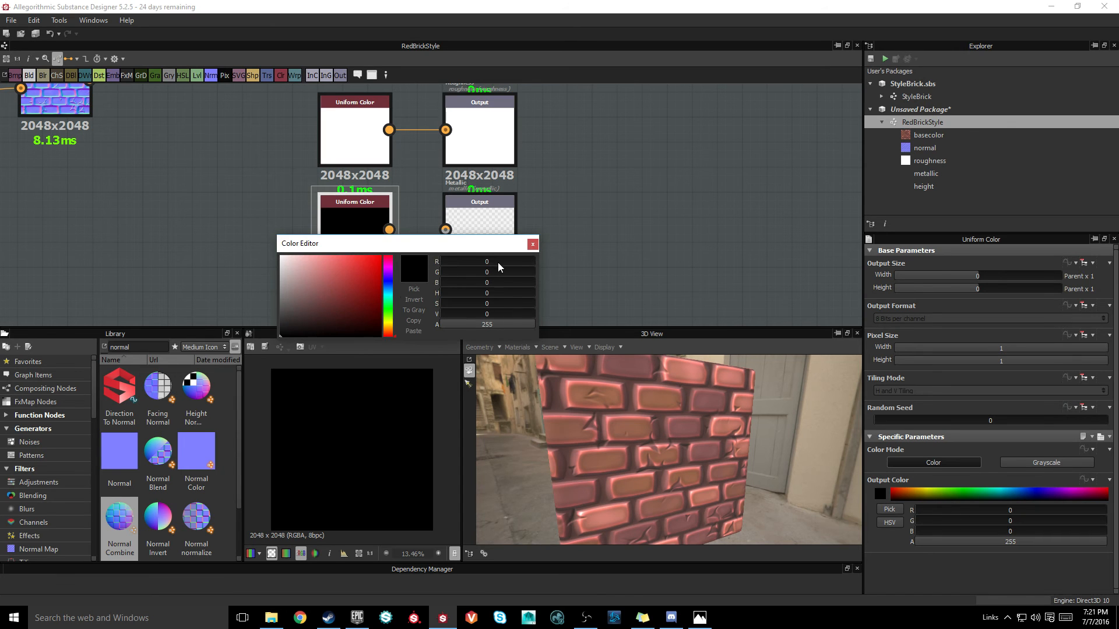
left_click(532, 245)
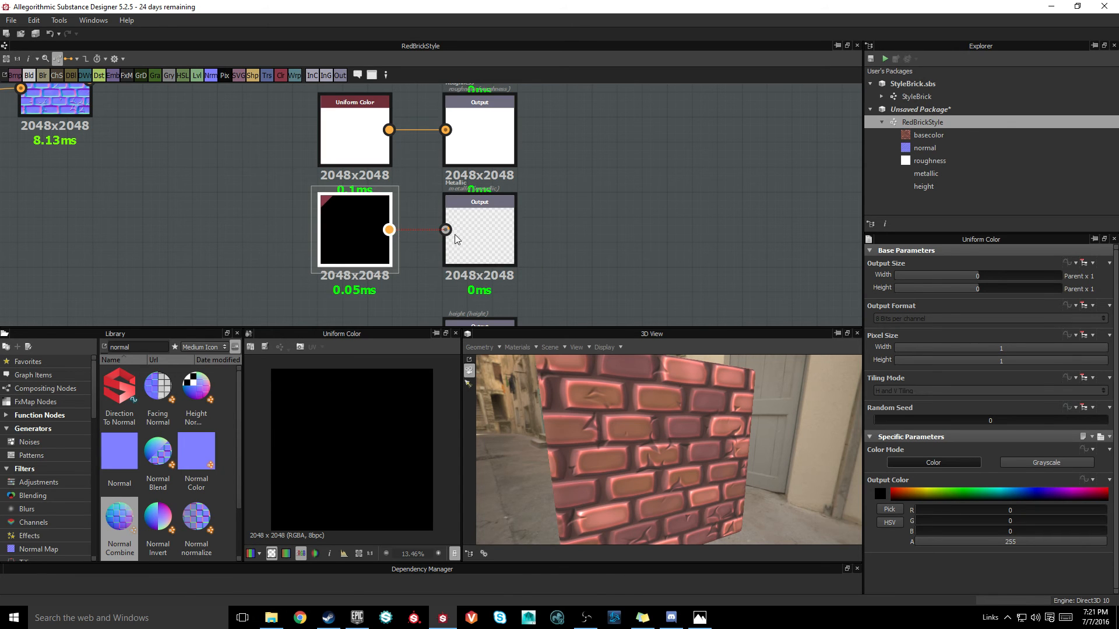
left_click_drag(456, 239, 446, 231)
left_click_drag(651, 442, 623, 462)
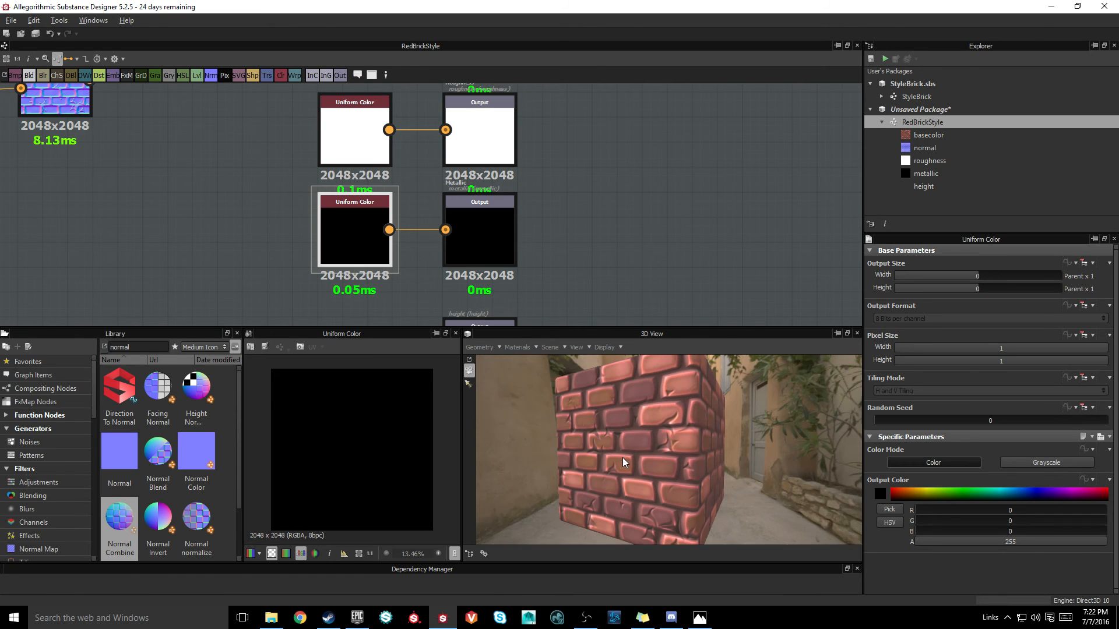
Step: Add a Levels node below the Normal Color node and feed it from the brick Blend node's output
scroll(452, 212, "down", 3)
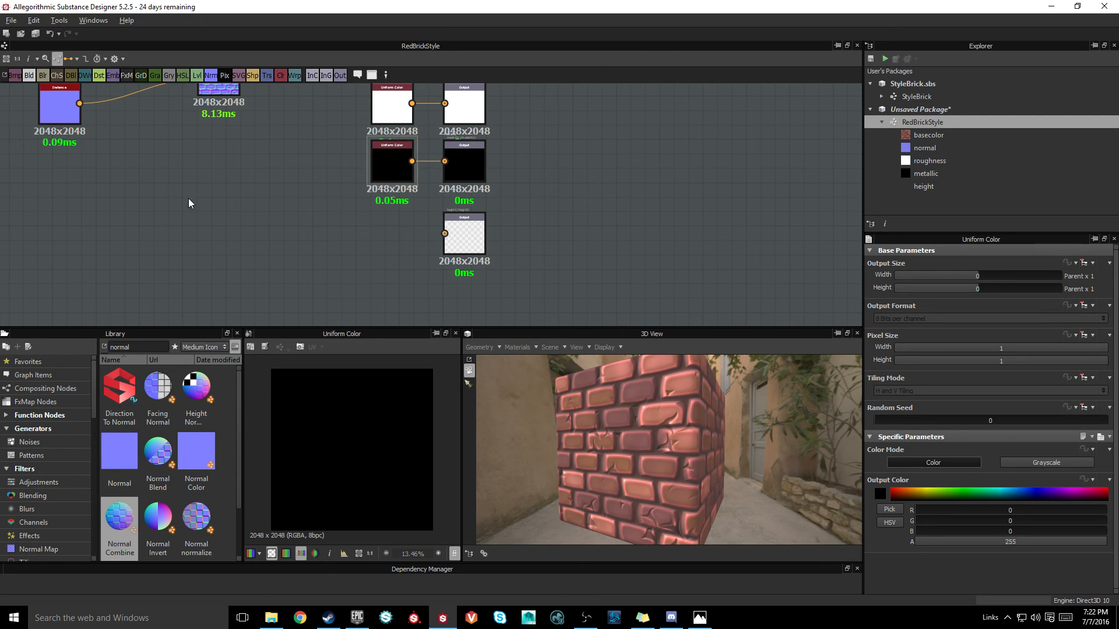
middle_click_drag(189, 204, 489, 225)
scroll(490, 225, "down", 2)
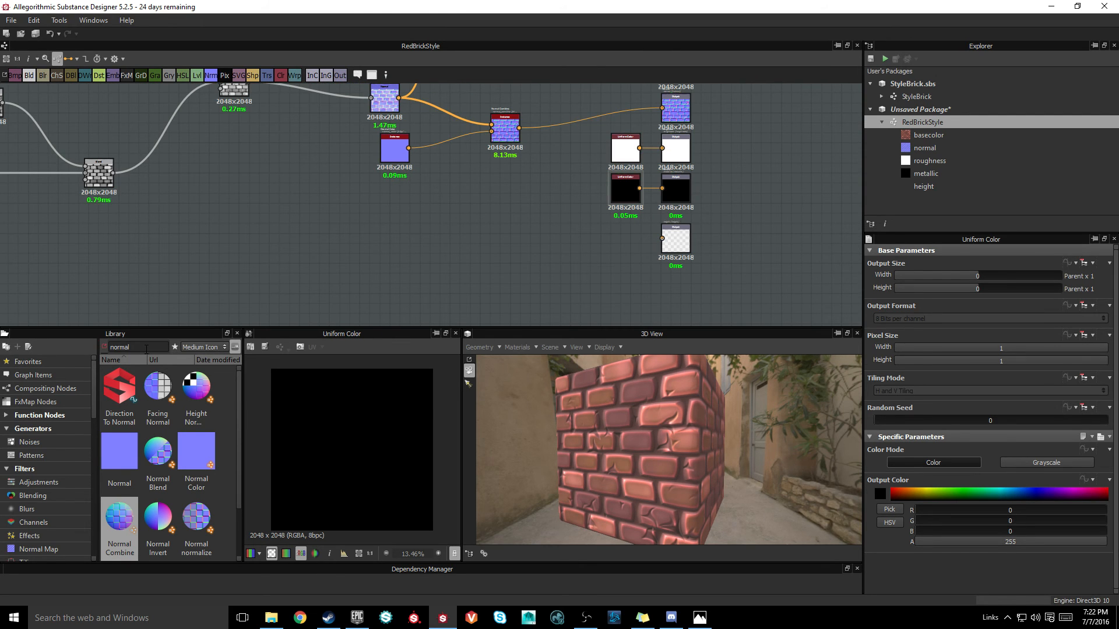
double_click(146, 348)
type("levels")
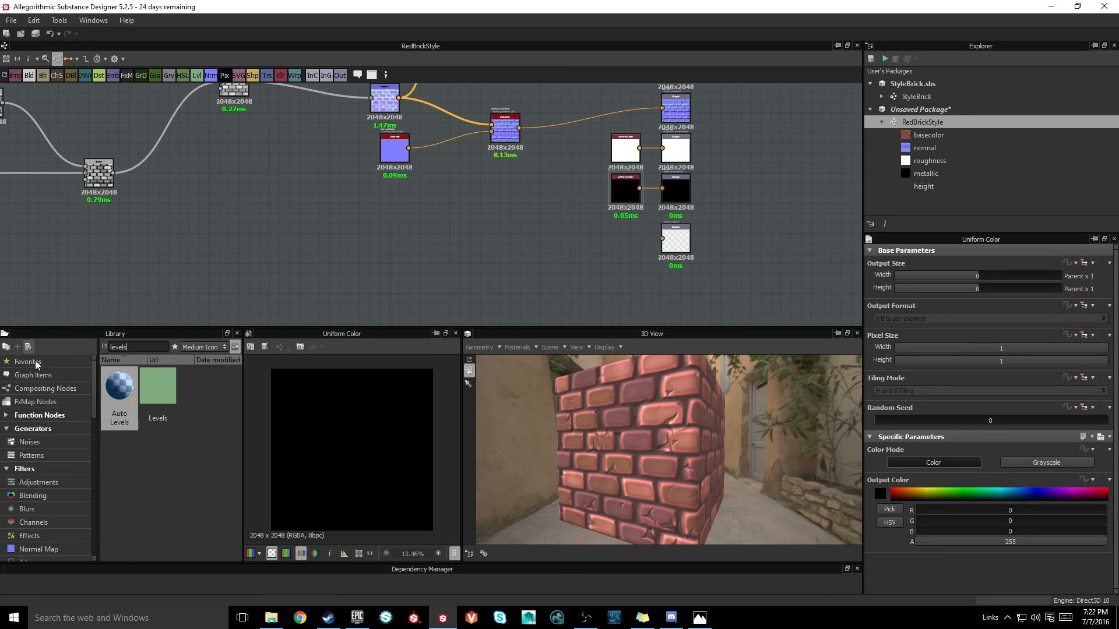
left_click_drag(158, 387, 388, 258)
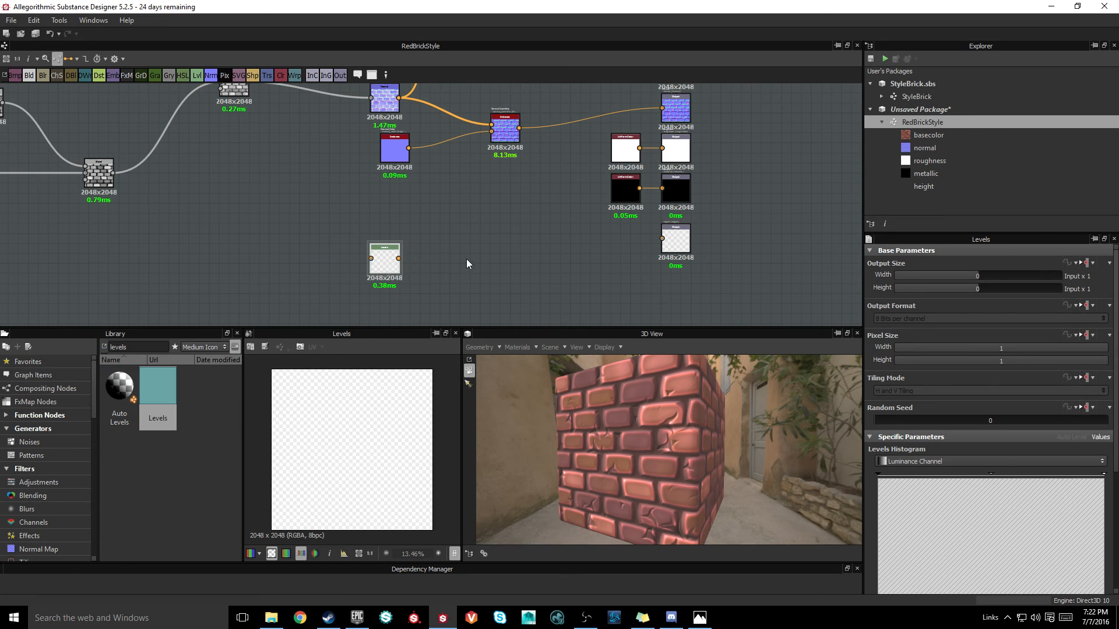
left_click_drag(382, 266, 401, 255)
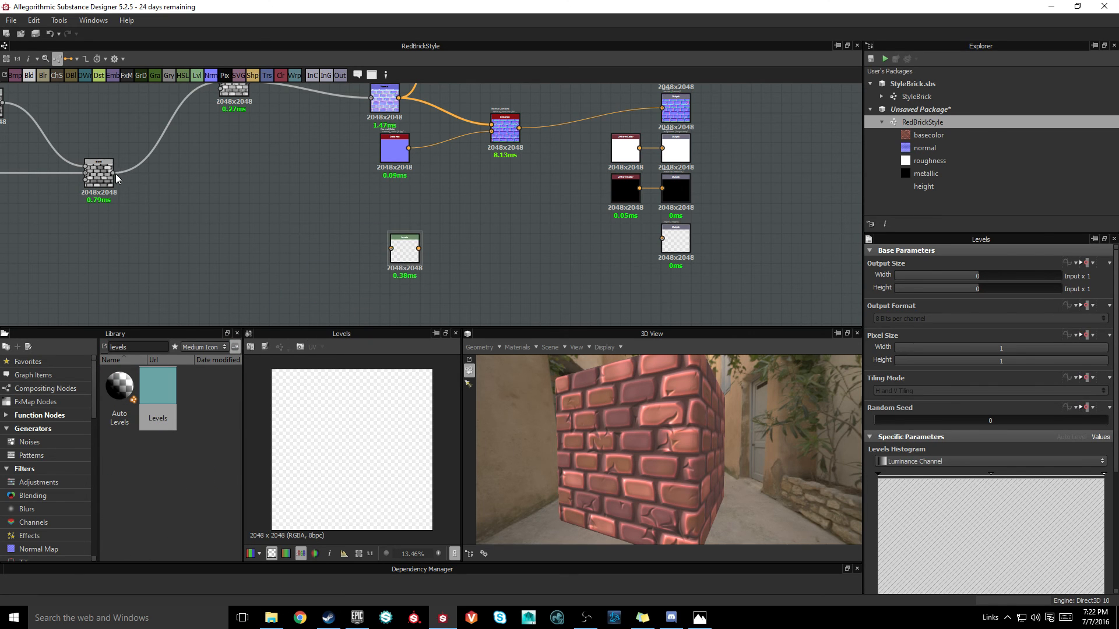
left_click_drag(113, 173, 392, 249)
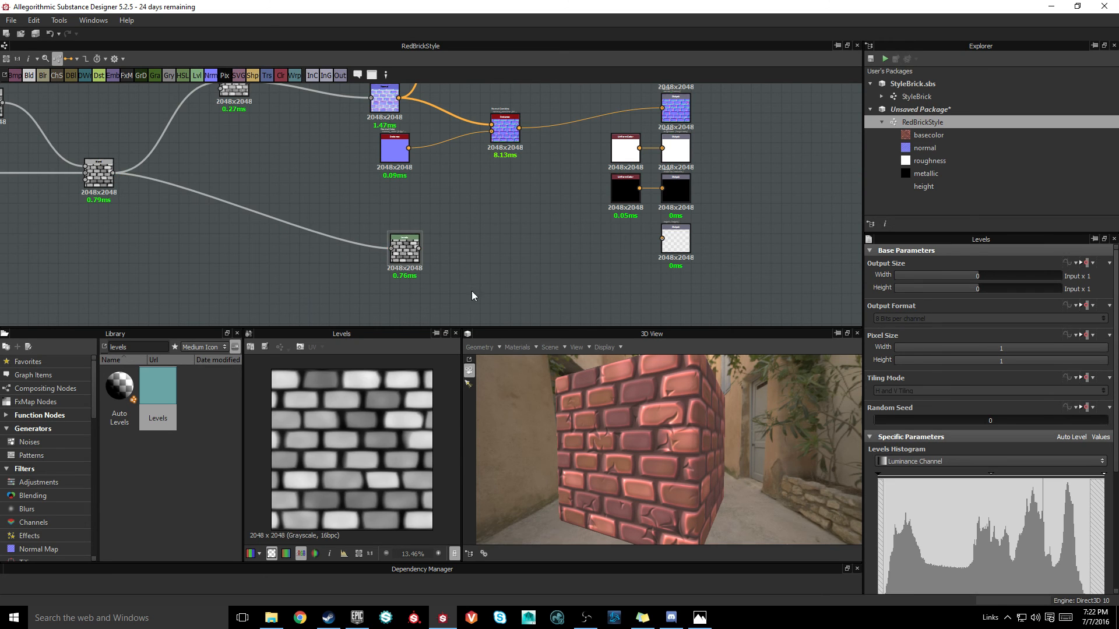
Step: Check the Blend node feeding the Levels node, and connect Levels to the graph's Height output
middle_click_drag(487, 258, 319, 245)
scroll(253, 239, "up", 5)
scroll(350, 247, "down", 4)
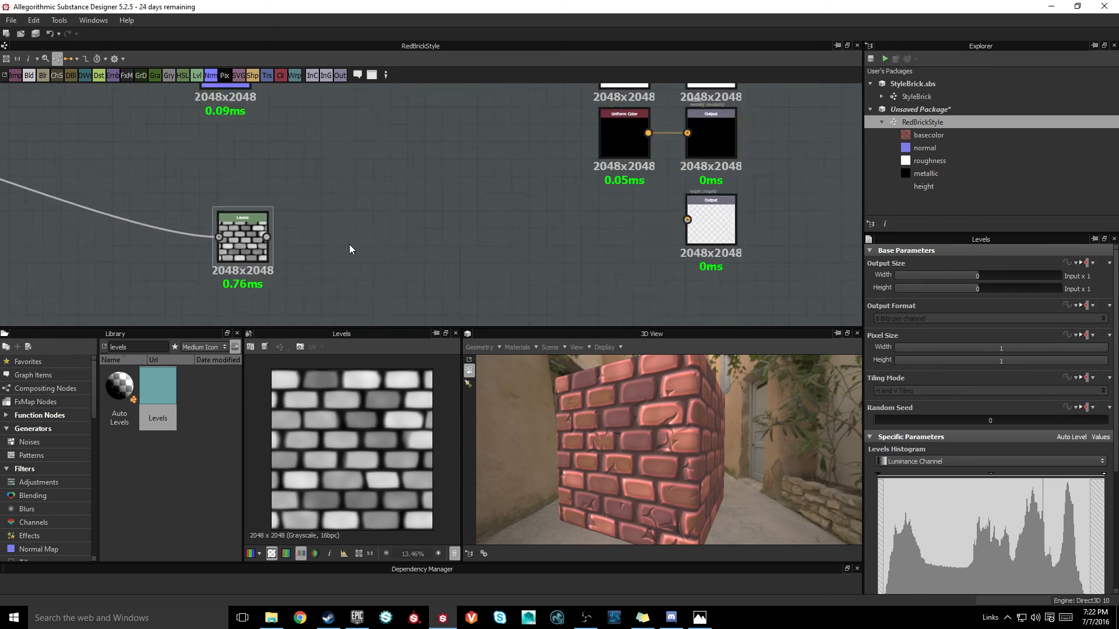
middle_click_drag(150, 222, 411, 261)
left_click(169, 191)
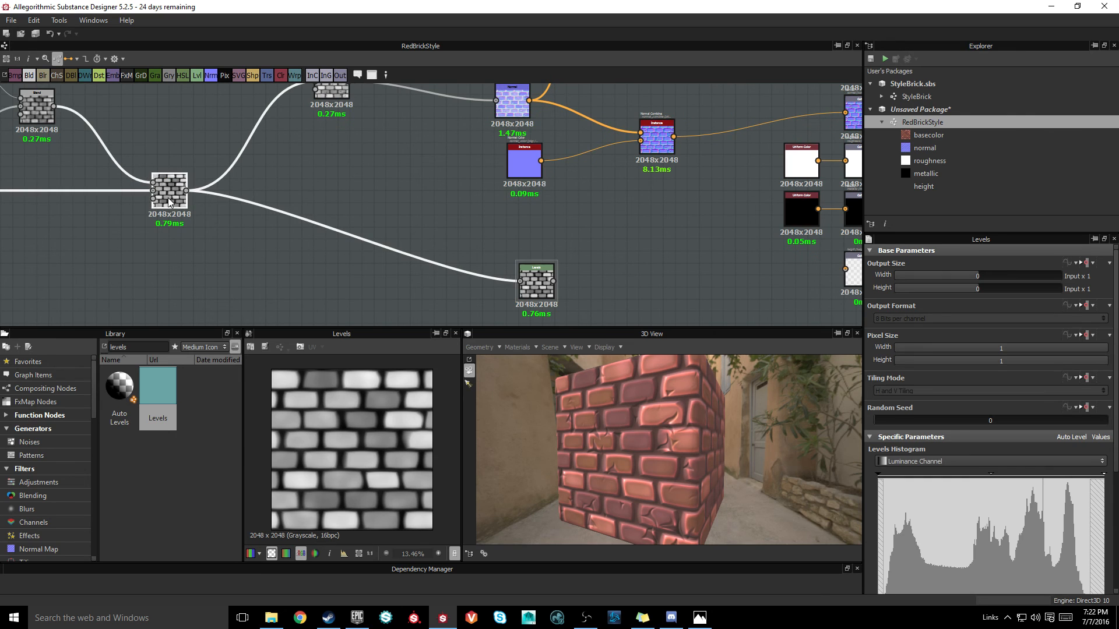
middle_click_drag(386, 190, 307, 258)
scroll(308, 257, "down", 3)
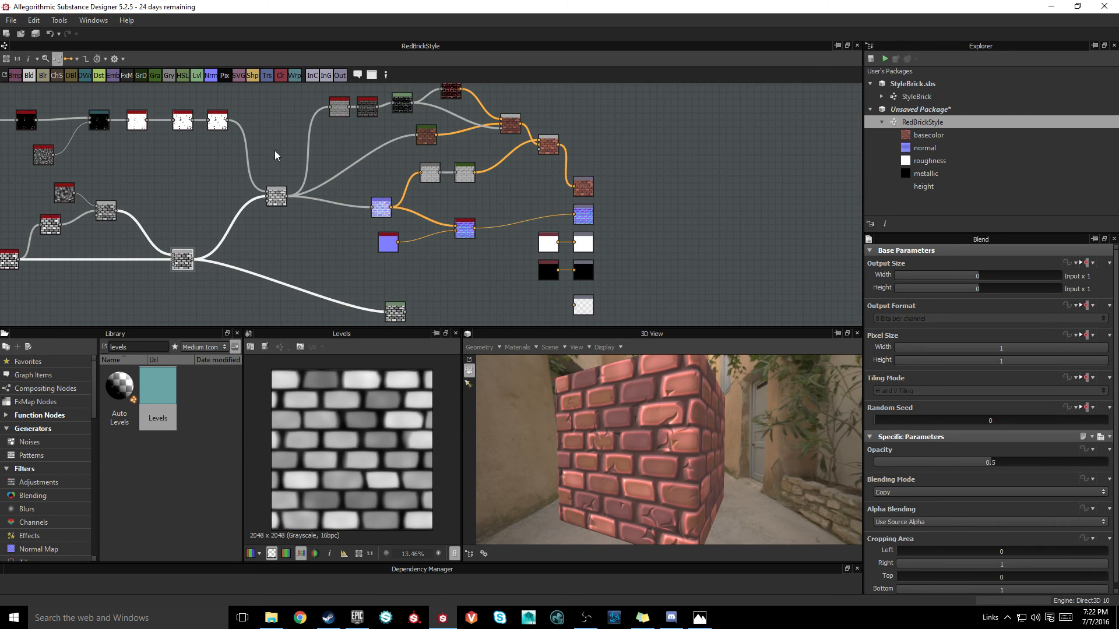
middle_click_drag(390, 311, 297, 232)
scroll(349, 246, "up", 5)
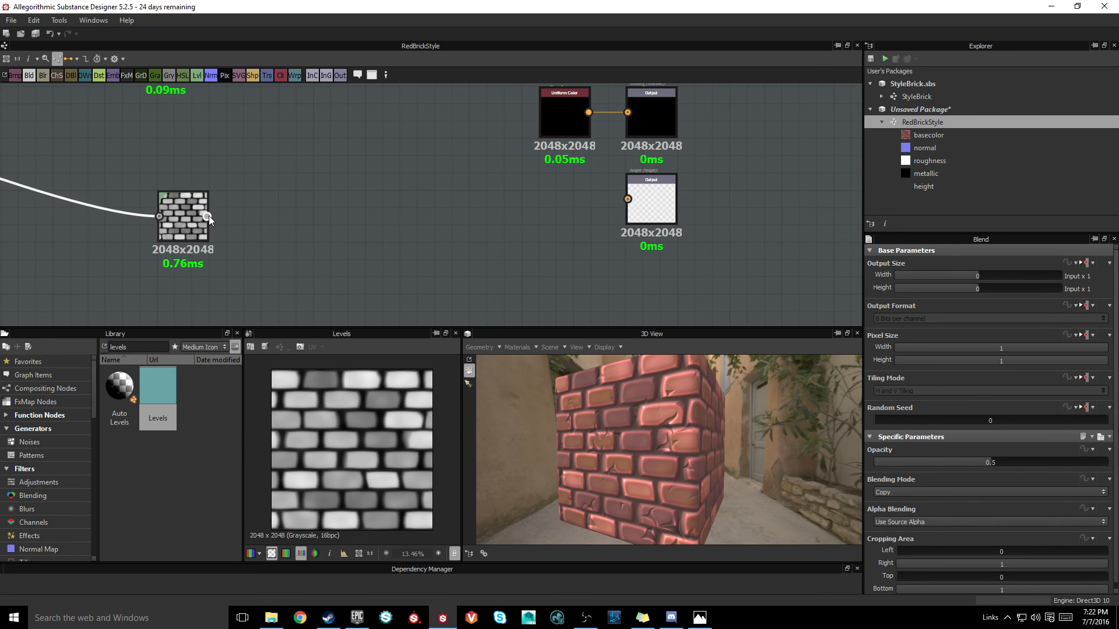
left_click_drag(207, 216, 628, 198)
Step: Raise the Levels black point slightly and shift its midtone towards the dark end to brighten the brick height map
left_click(189, 219)
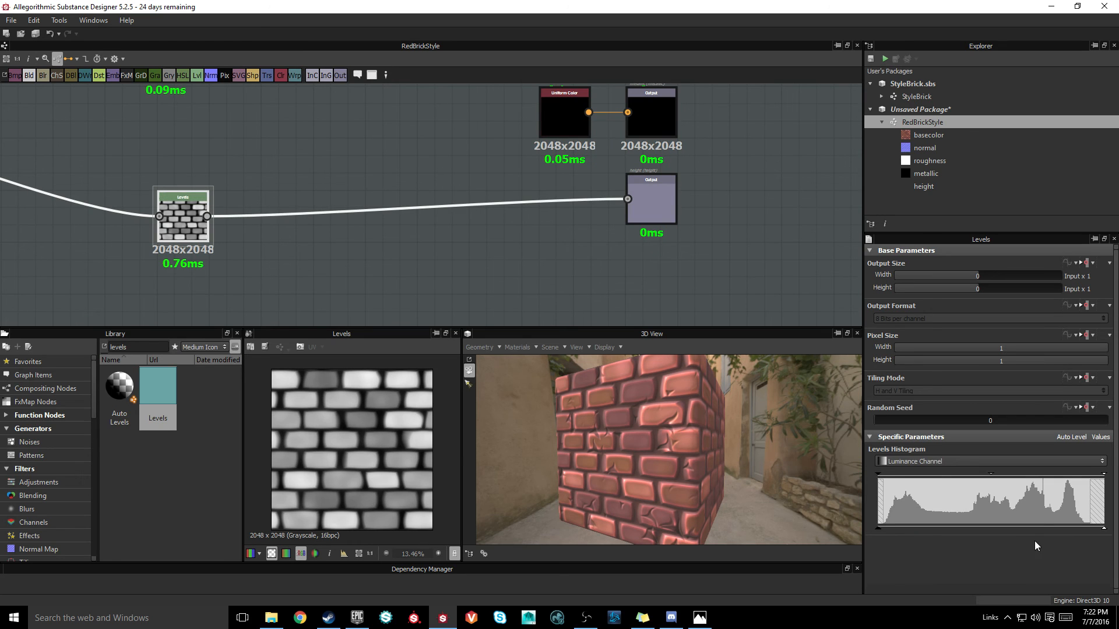
mouse_move(878, 474)
left_mouse_down()
mouse_move(930, 475)
mouse_move(861, 469)
mouse_move(890, 474)
left_mouse_up()
left_click_drag(1000, 468, 974, 477)
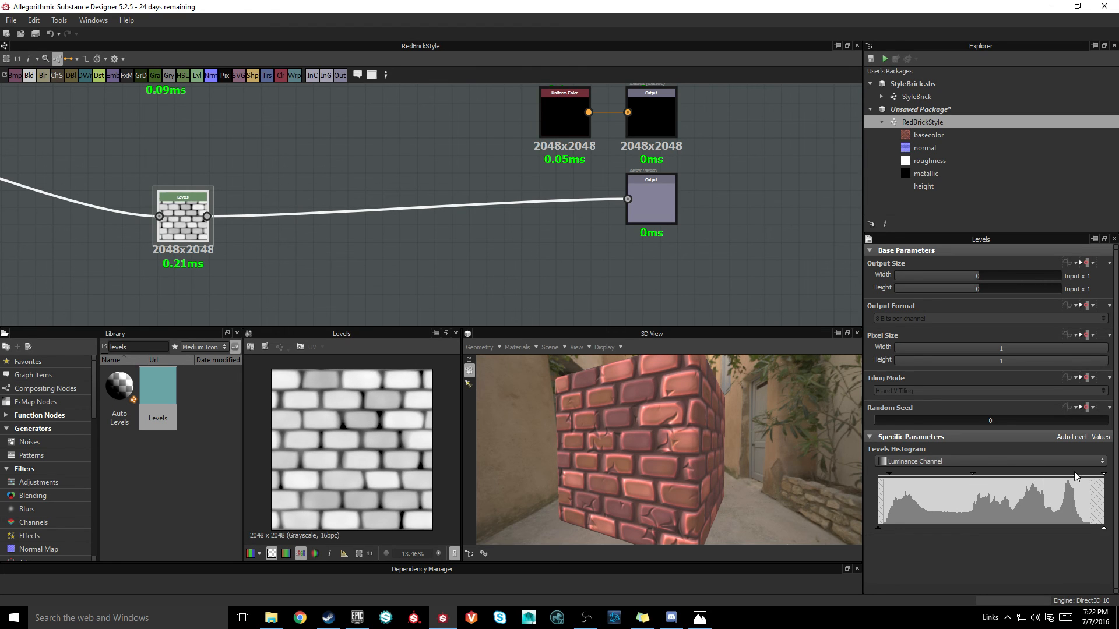
mouse_move(1104, 475)
left_mouse_down()
mouse_move(1049, 476)
mouse_move(1107, 475)
left_mouse_up()
Step: Open the default material's settings for the 3D view and try to adjust the height scale
middle_click_drag(504, 257, 361, 276)
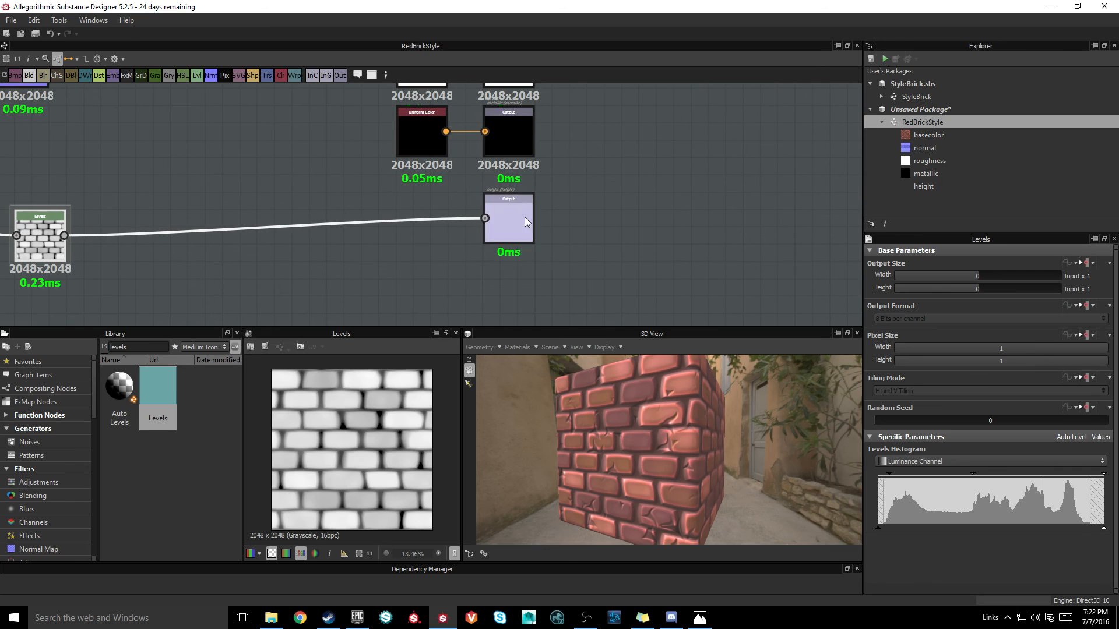
left_click(520, 348)
left_click(583, 362)
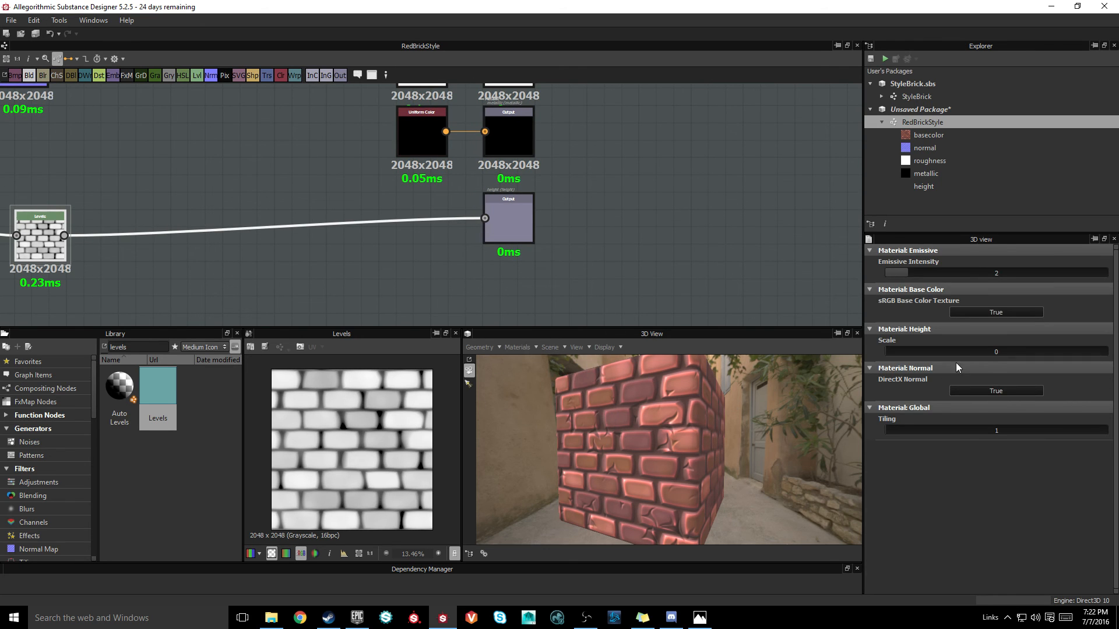
left_click_drag(954, 352, 838, 343)
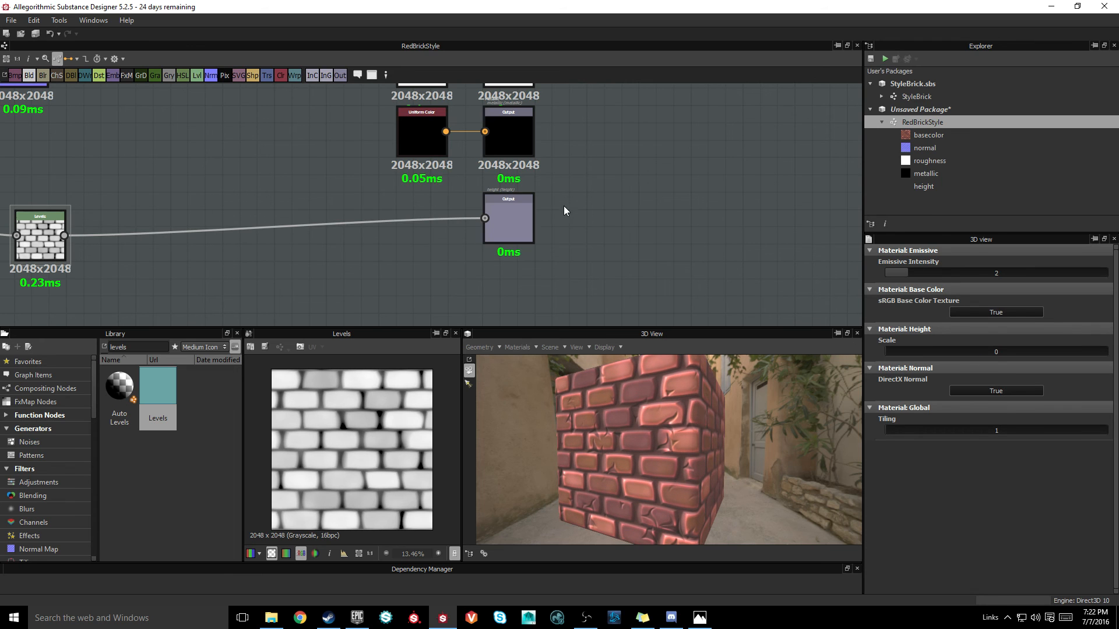
left_click(11, 21)
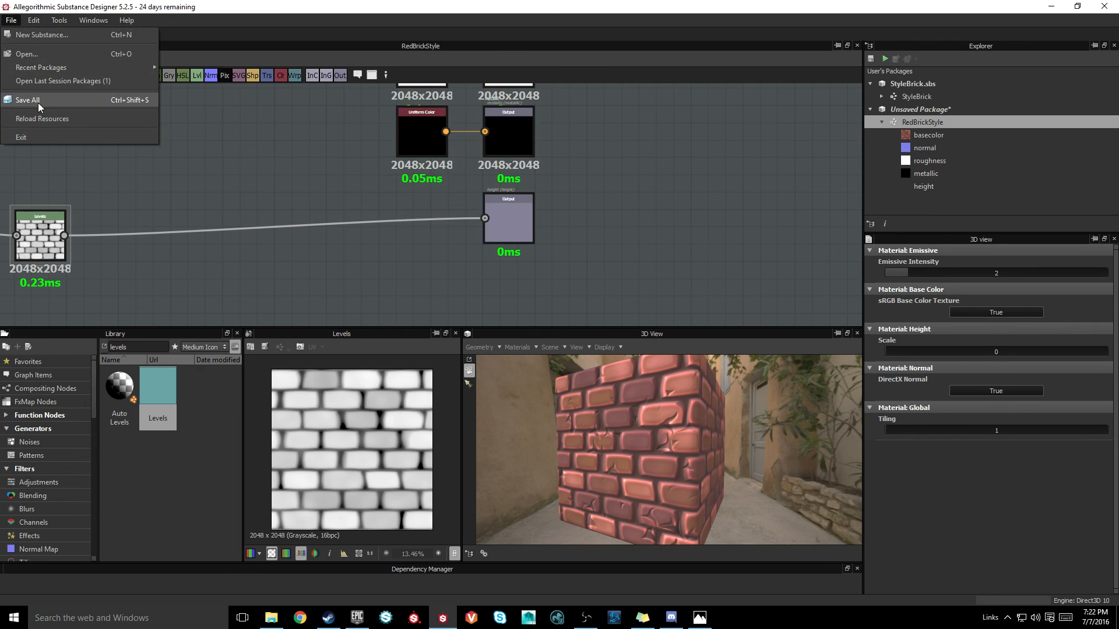
left_click(41, 100)
left_click(519, 311)
Step: Preview the Height output and reopen the 3D view's default material settings to inspect the height scale
left_click(520, 194)
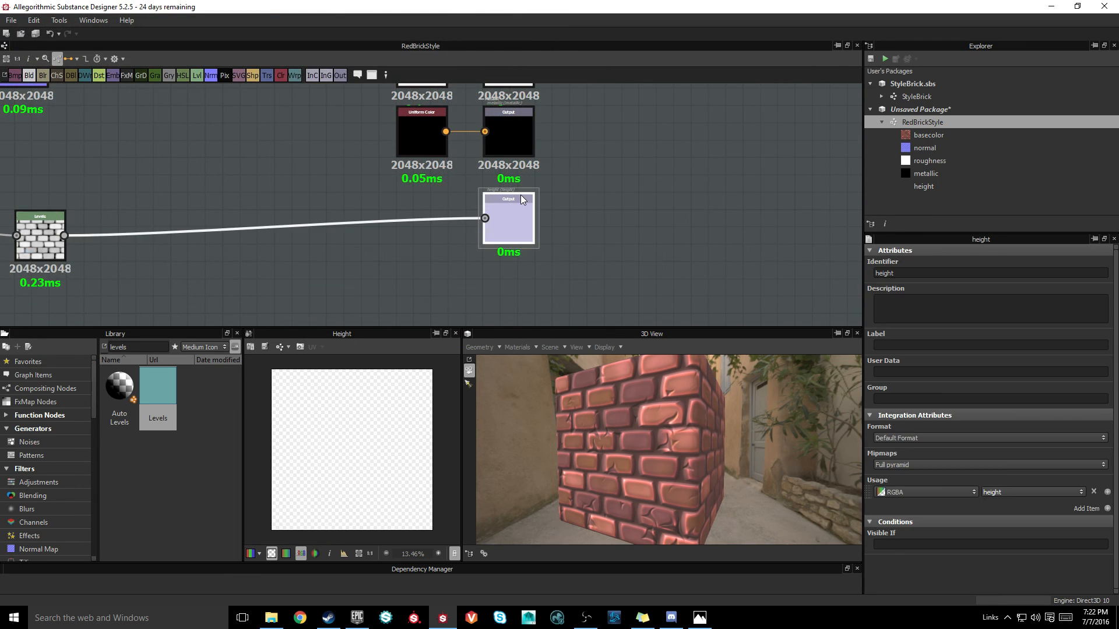
left_click(517, 346)
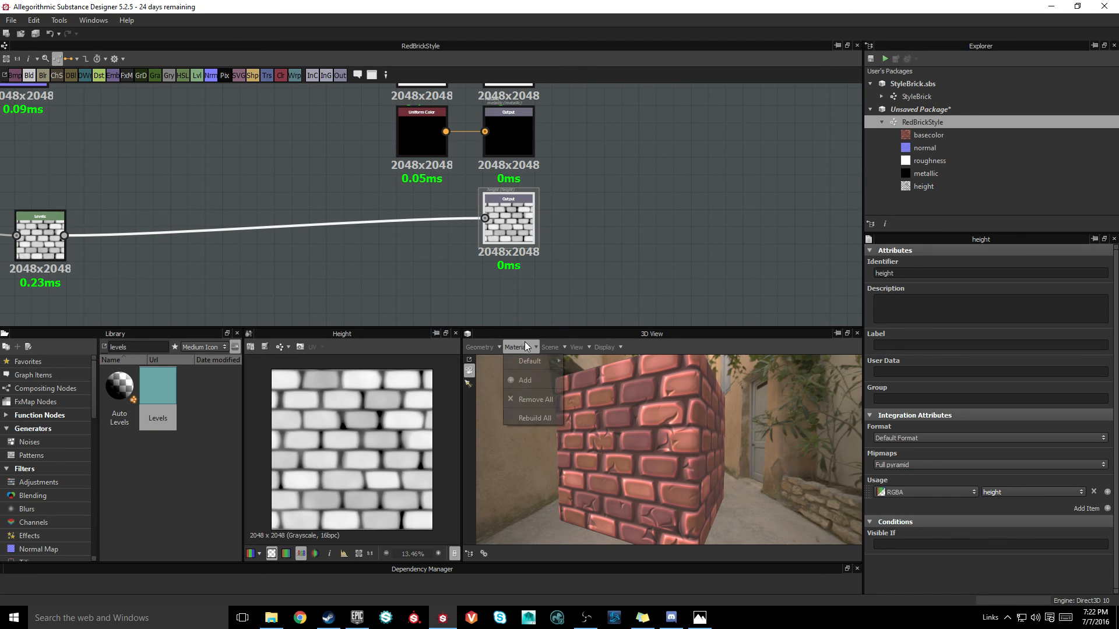
mouse_move(545, 362)
left_click(583, 362)
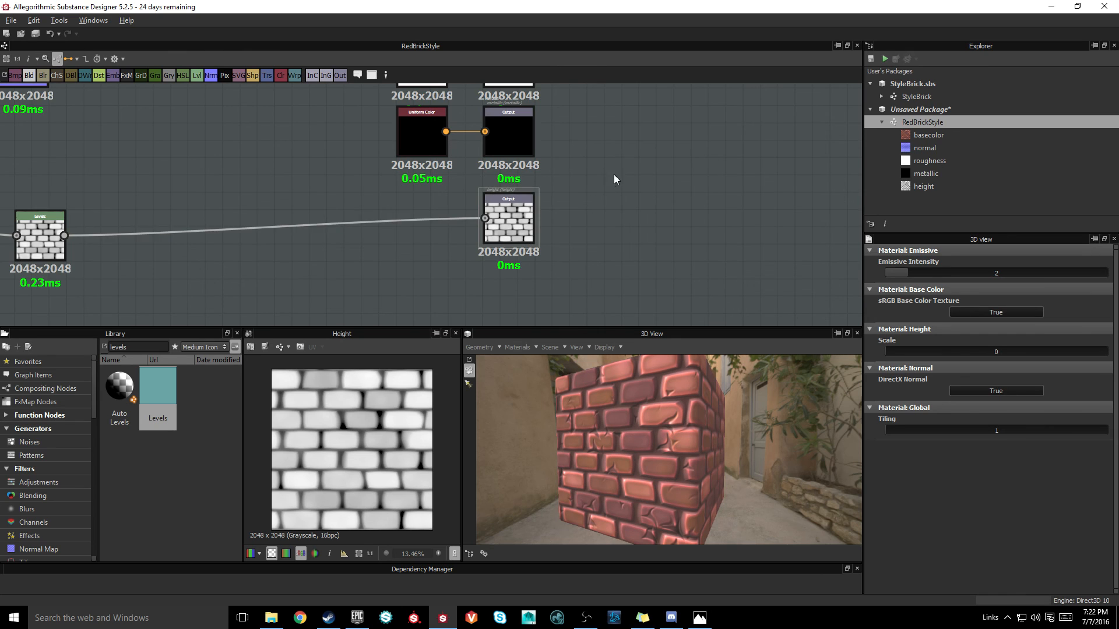
Step: Save the unsaved package as RedBrickStyle in the CreatedSubstances folder as a Substance file
right_click(918, 108)
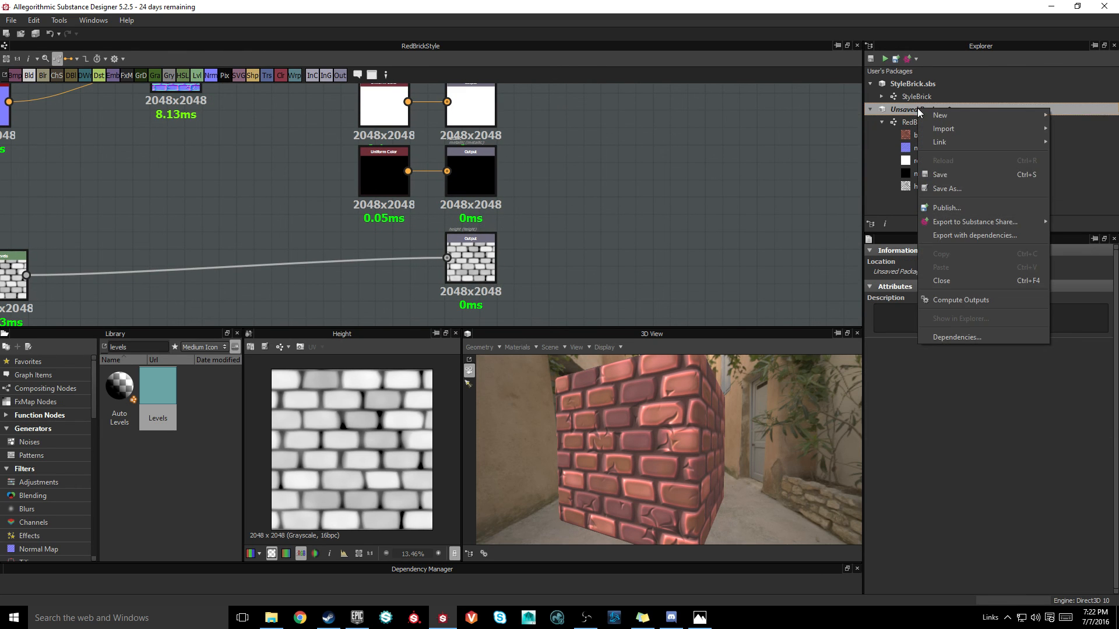
left_click(954, 174)
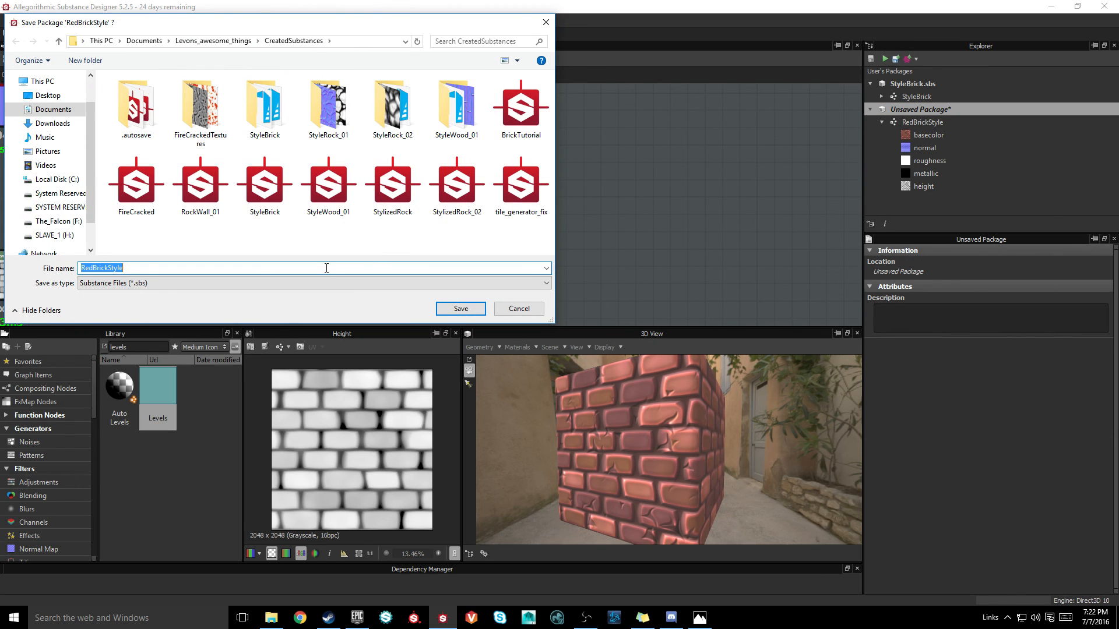
left_click(459, 308)
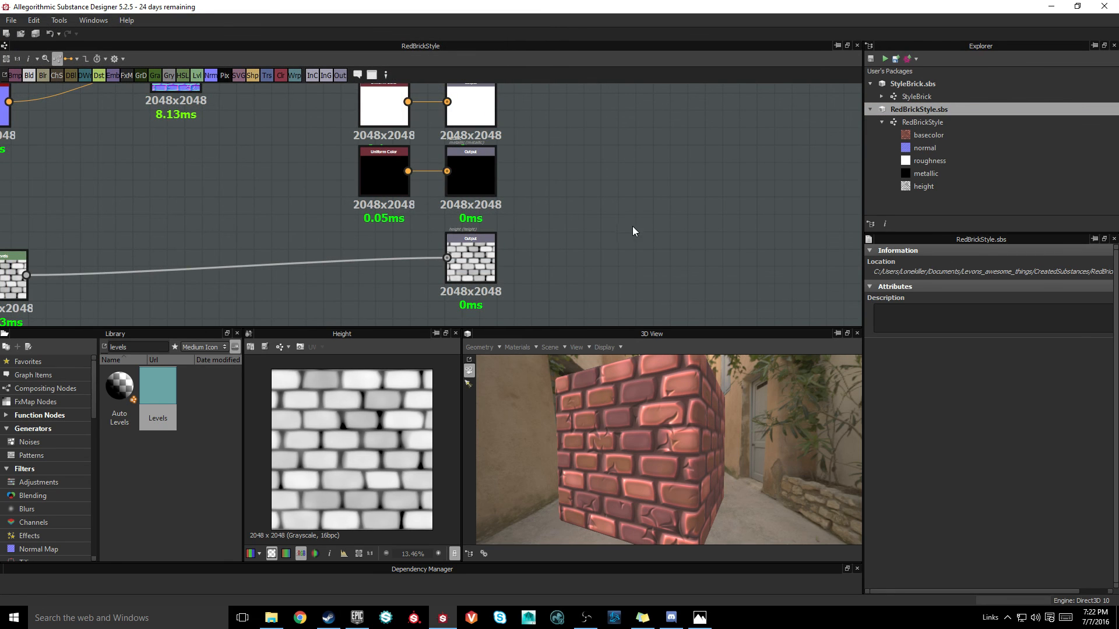
Step: Check the Height output node's usage attribute and rebuild all materials in the 3D view
middle_click_drag(523, 265, 502, 304)
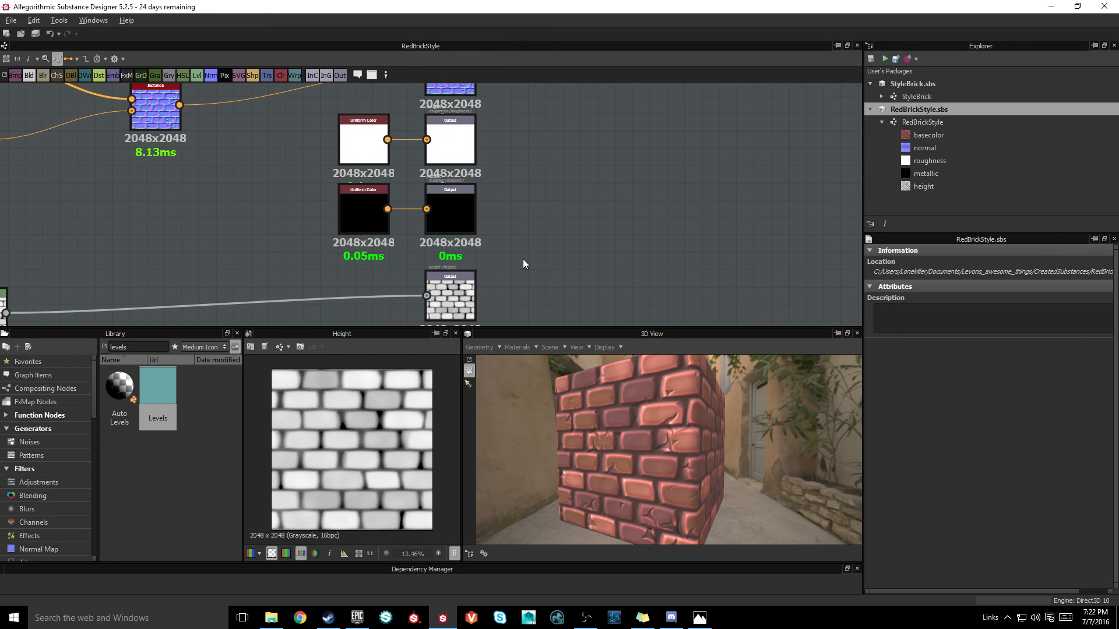
left_click(450, 292)
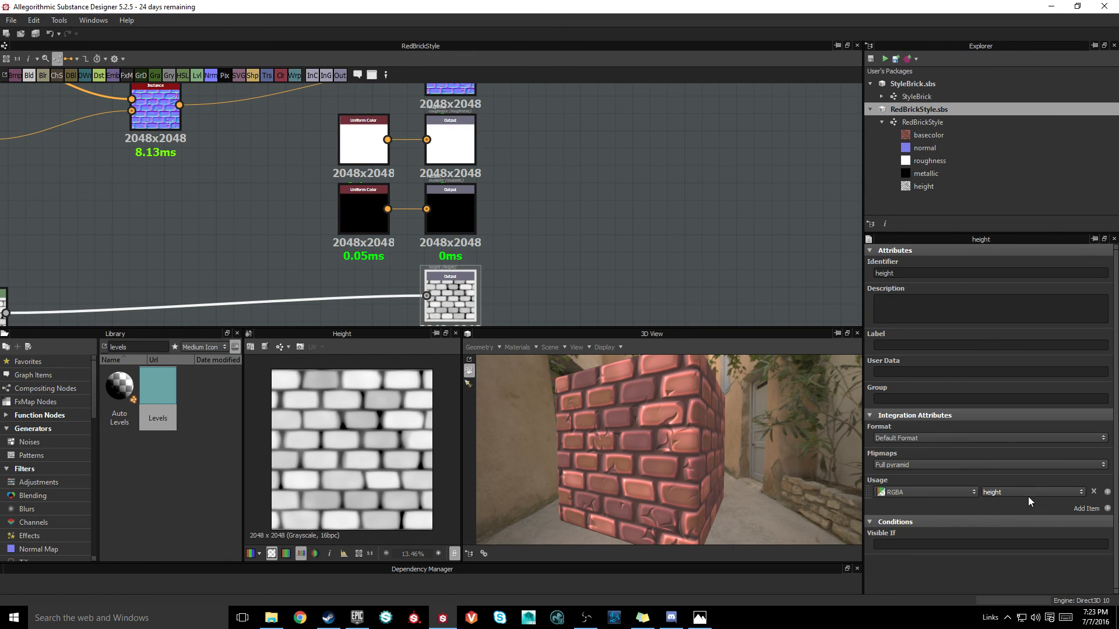
scroll(606, 214, "down", 5)
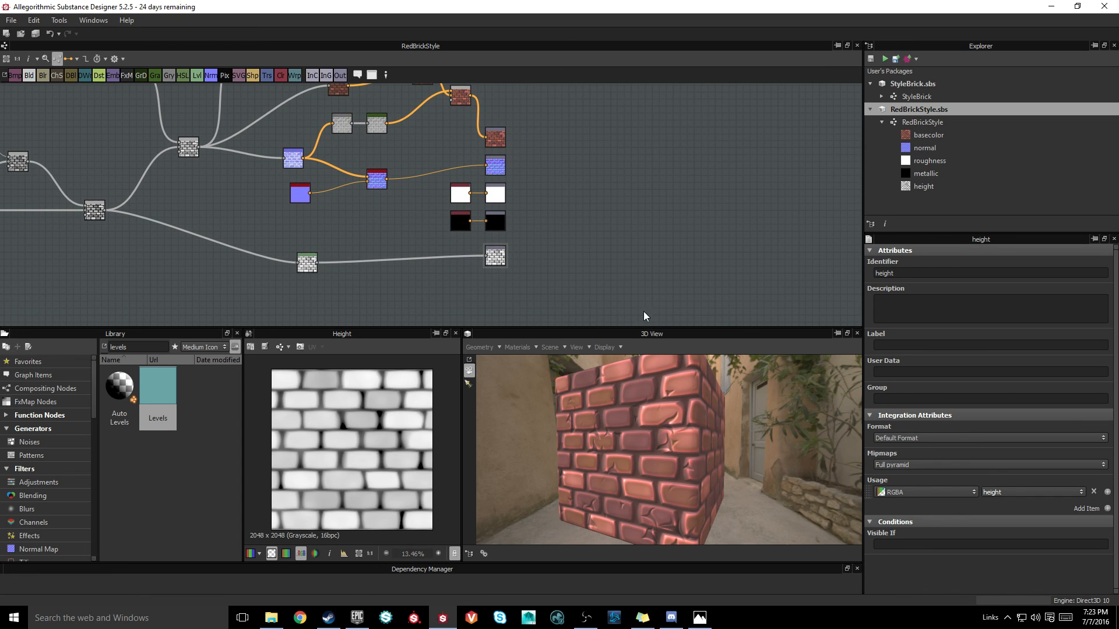
left_click(517, 347)
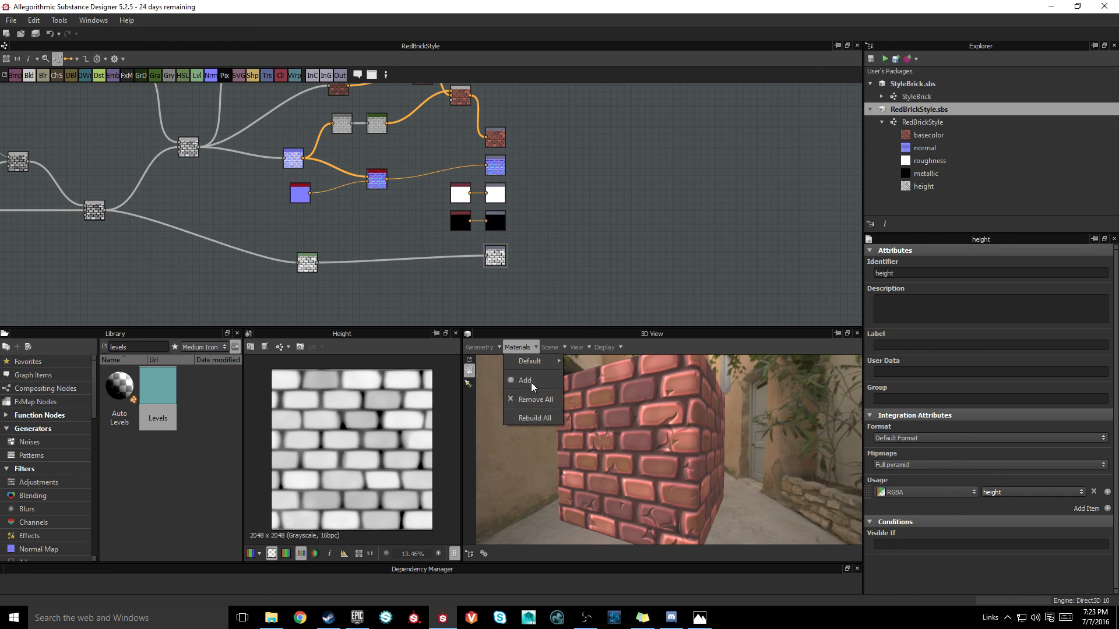
left_click(539, 418)
left_click(582, 323)
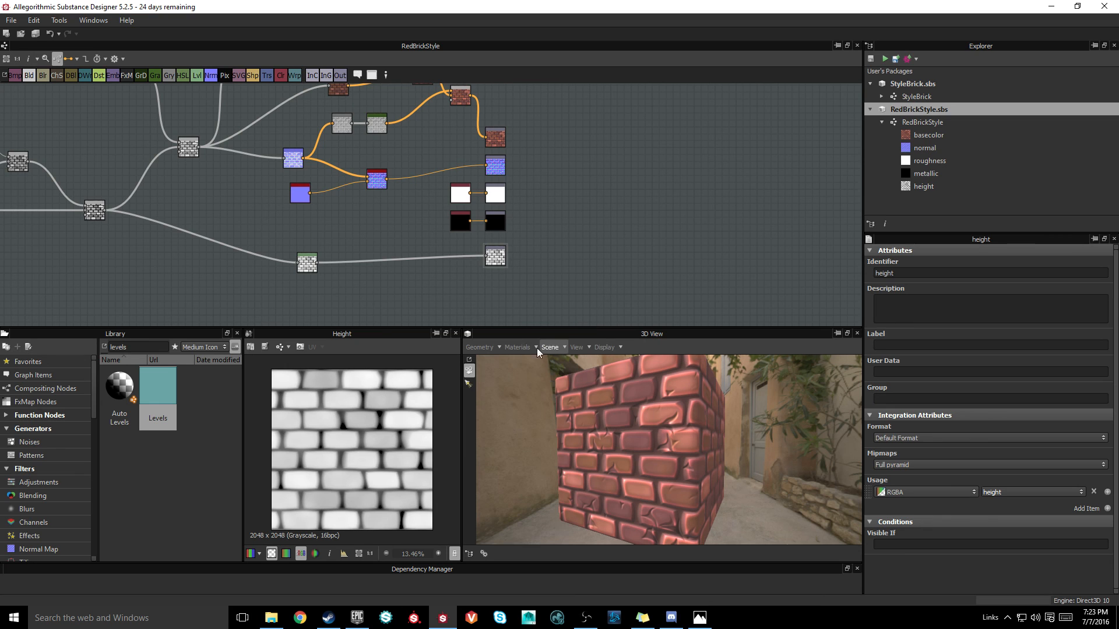
Step: Reopen the default material's settings for the 3D view and try again to change the height scale
left_click(515, 347)
mouse_move(522, 361)
left_click(586, 361)
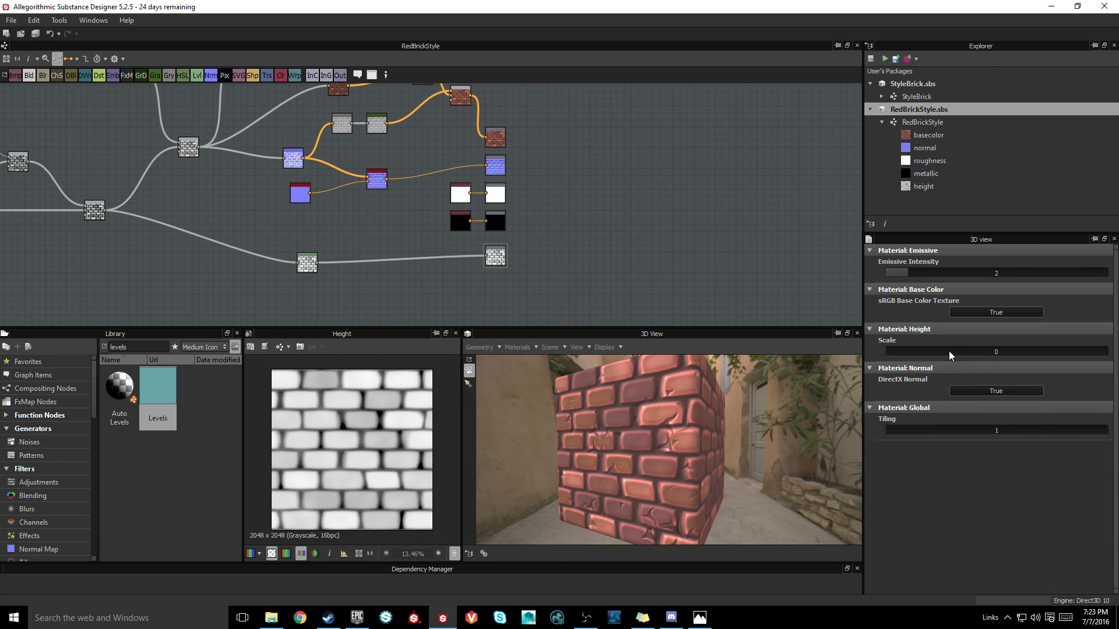
mouse_move(948, 351)
left_mouse_down()
mouse_move(1058, 359)
mouse_move(876, 359)
mouse_move(1101, 354)
mouse_move(662, 337)
left_mouse_up()
middle_click_drag(648, 215, 749, 219)
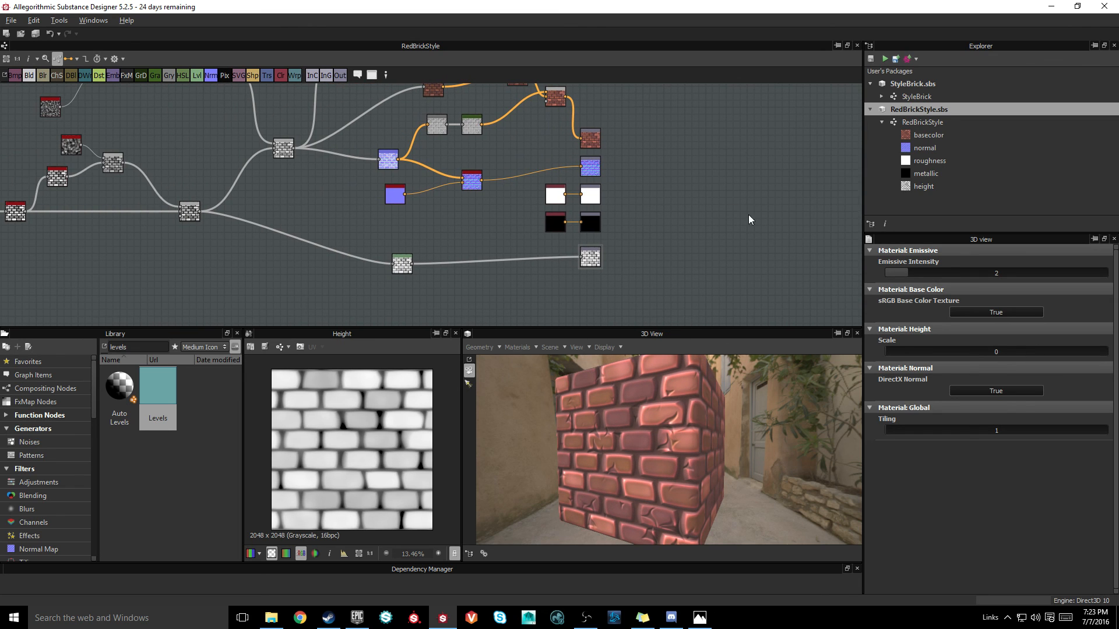
Step: Check the height output's attributes from the package tree, and review the whole node graph and the brick cube
left_click(936, 190)
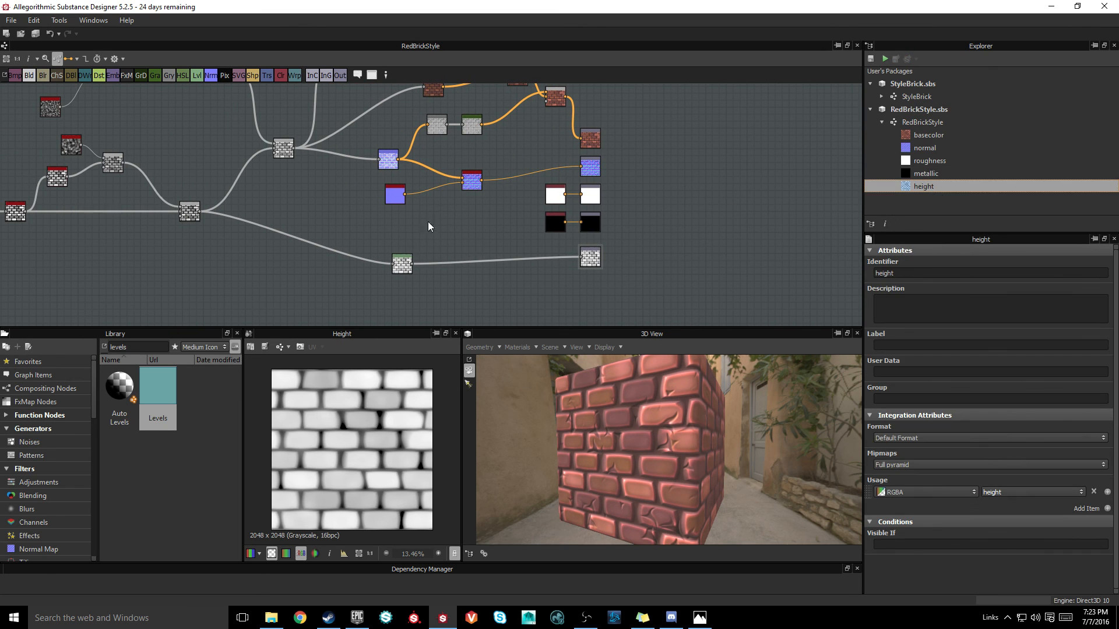
scroll(428, 225, "down", 3)
mouse_move(425, 235)
middle_mouse_down()
mouse_move(483, 240)
mouse_move(422, 243)
middle_mouse_up()
left_click_drag(648, 407, 622, 404)
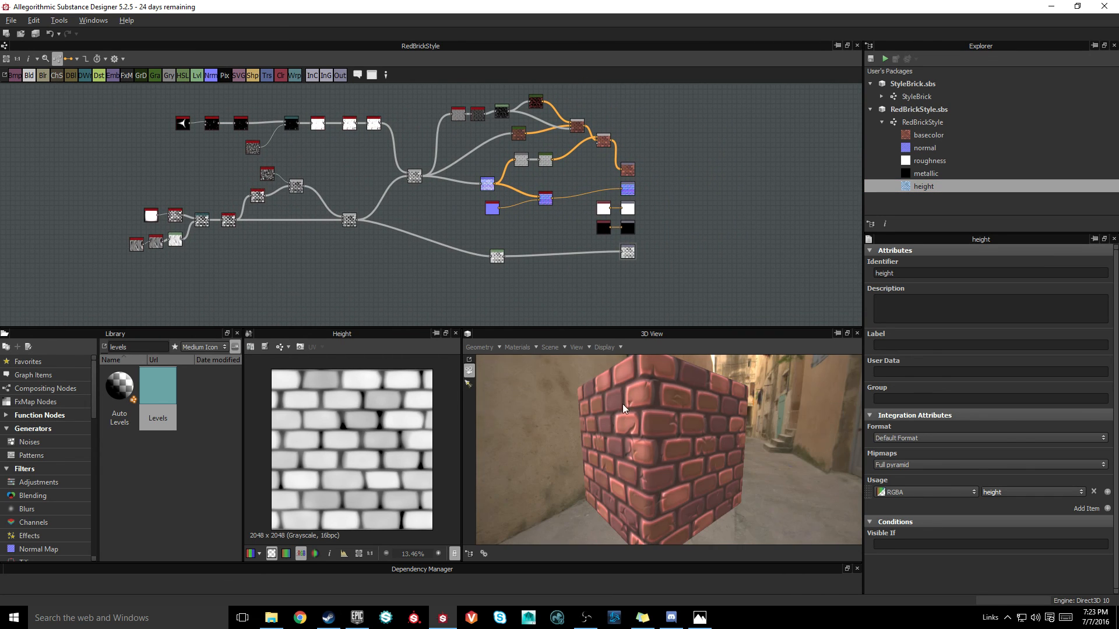
scroll(638, 238, "up", 4)
middle_click_drag(677, 279, 543, 241)
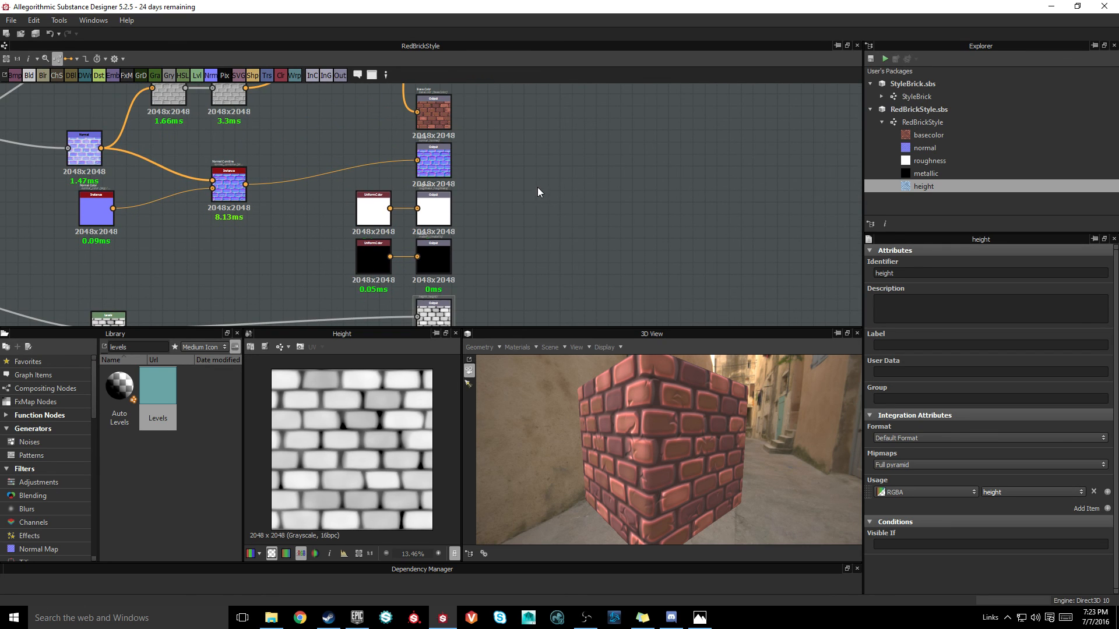
left_click_drag(613, 408, 660, 417)
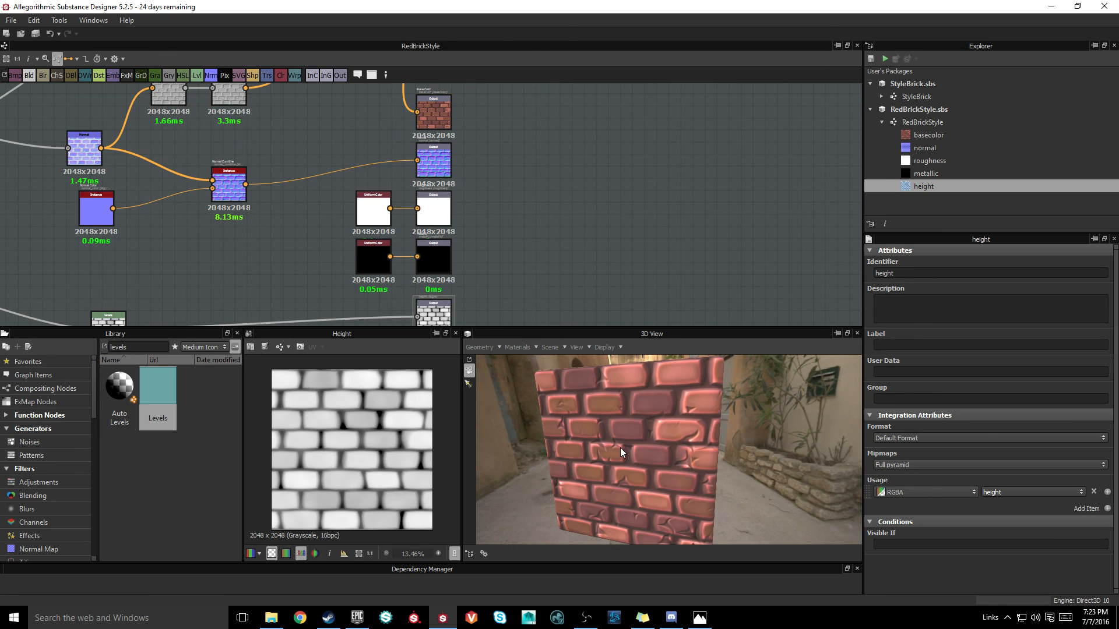
Step: Preview the base color, normal and height outputs in the 2D view, ending on base color
double_click(435, 112)
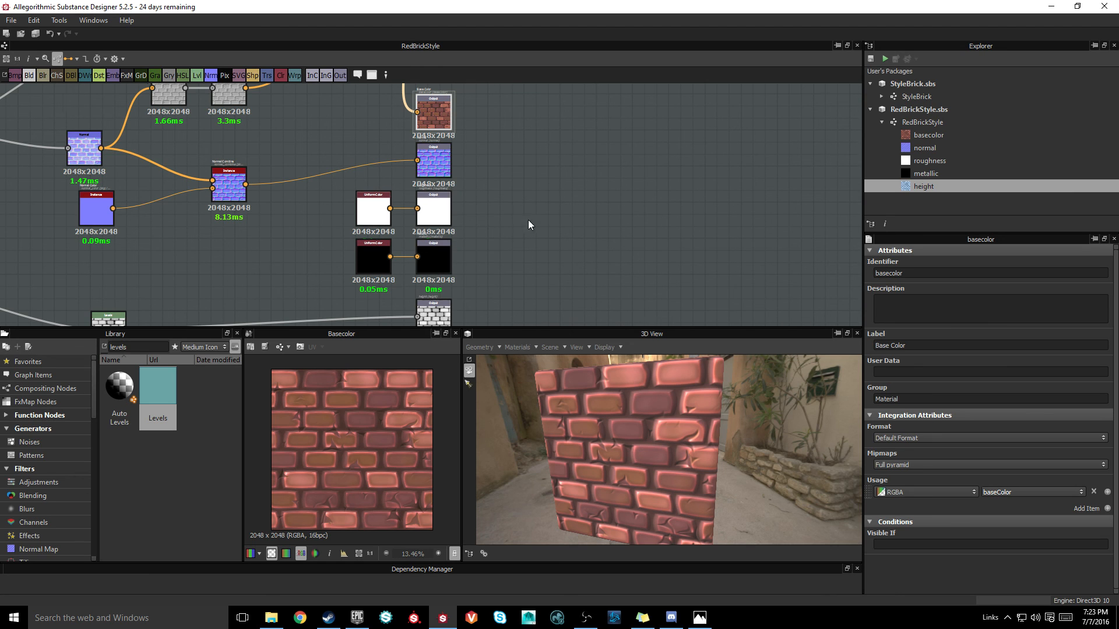
scroll(485, 235, "down", 1)
middle_click_drag(474, 229, 465, 204)
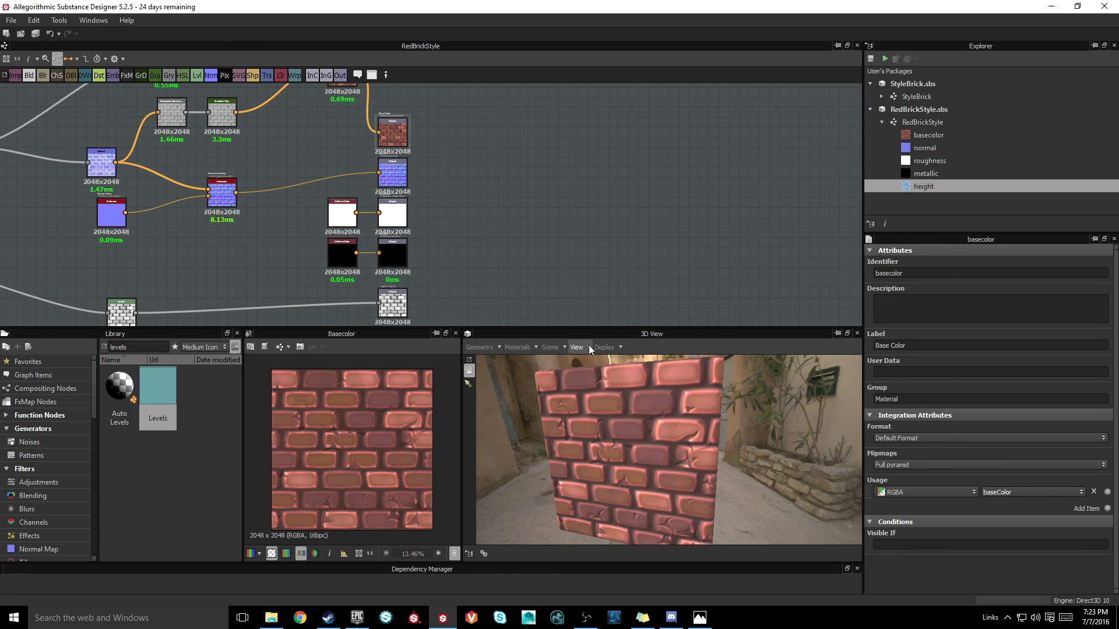
middle_click_drag(463, 238, 518, 225)
double_click(452, 161)
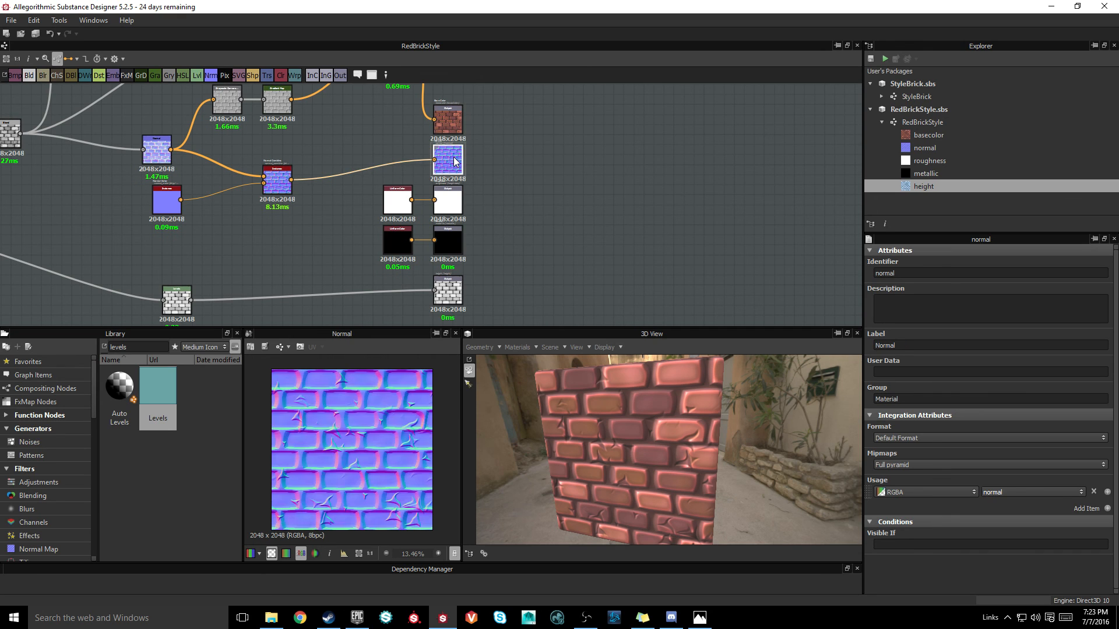
double_click(448, 121)
double_click(438, 291)
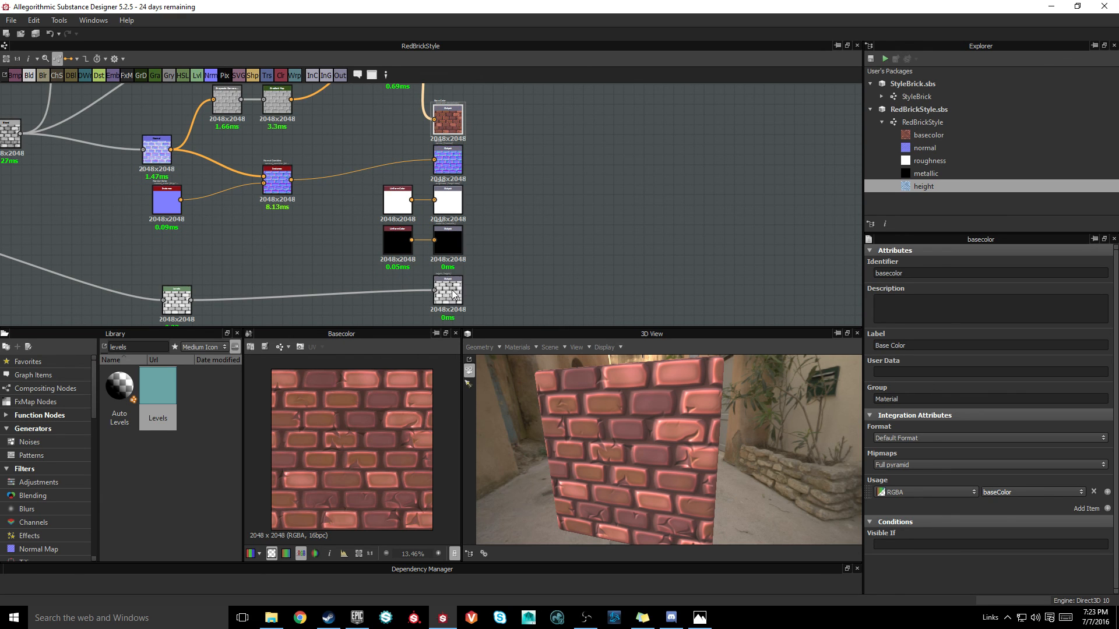
double_click(453, 124)
Step: Examine the brick material on the cube from several angles and close up, and look over the finished node graph
left_click_drag(639, 439, 668, 473)
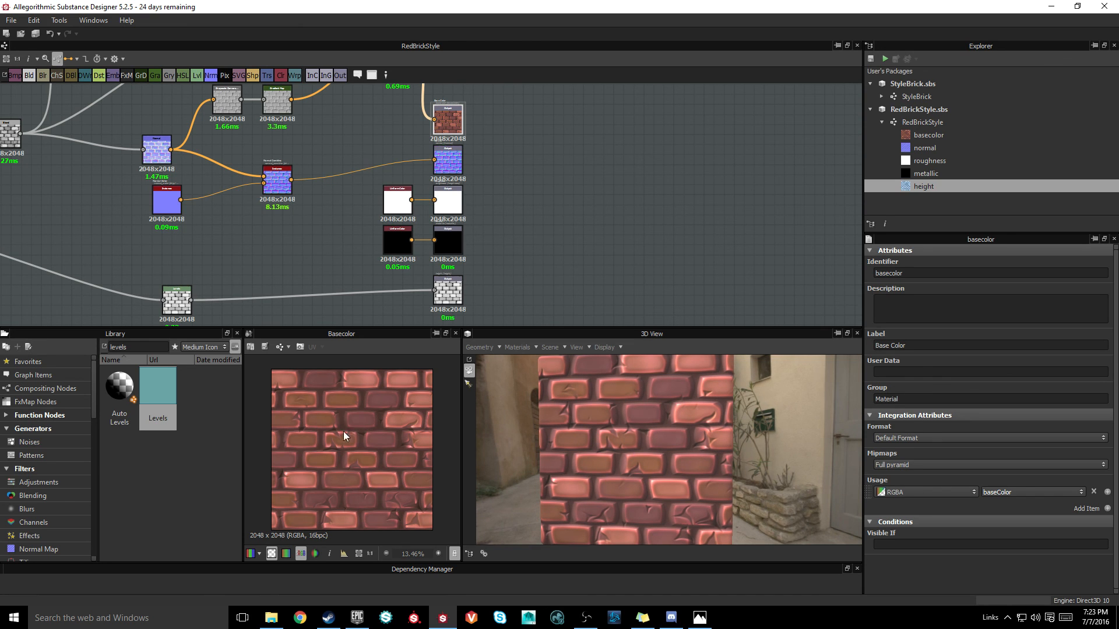
mouse_move(674, 446)
left_mouse_down()
mouse_move(682, 453)
mouse_move(644, 464)
mouse_move(669, 465)
left_mouse_up()
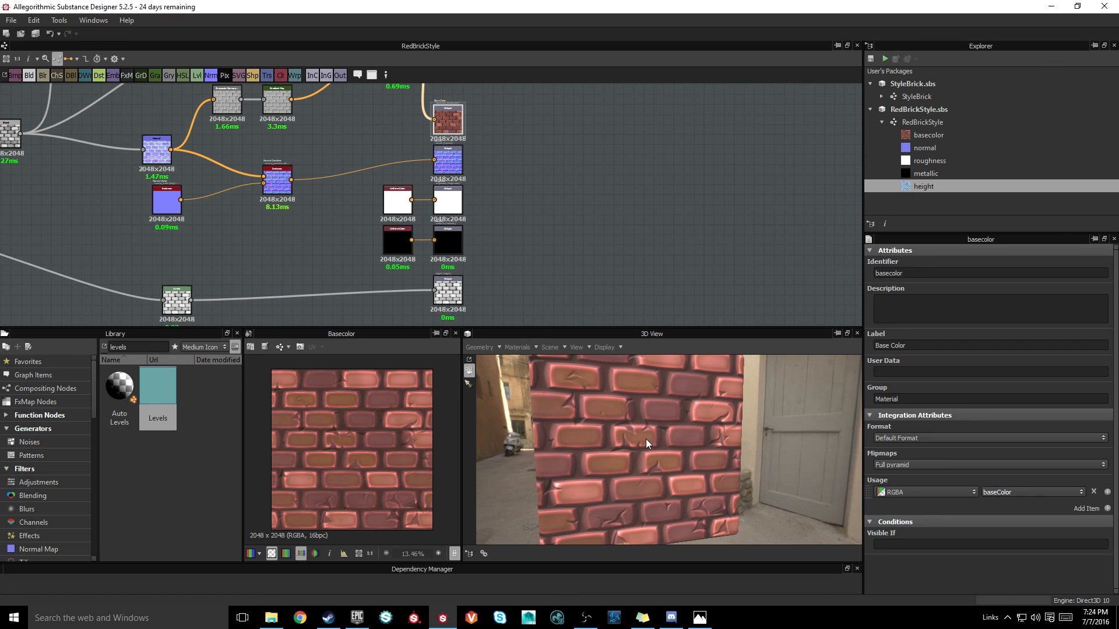
left_click_drag(689, 421, 643, 432)
scroll(691, 414, "up", 3)
scroll(691, 415, "up", 2)
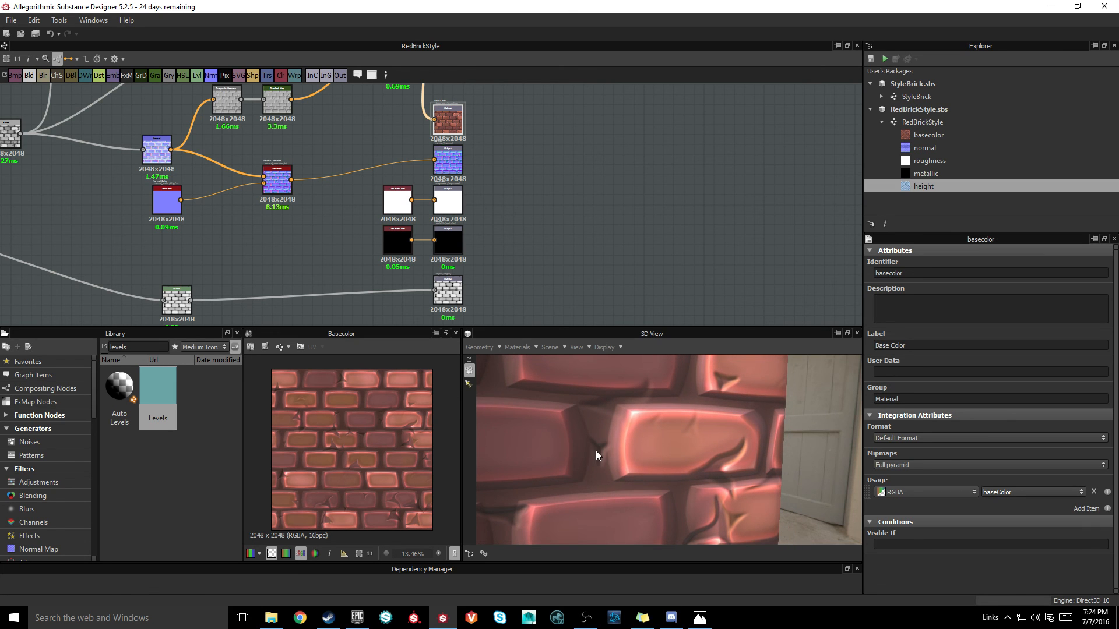
scroll(597, 447, "down", 5)
left_click_drag(602, 452, 630, 443)
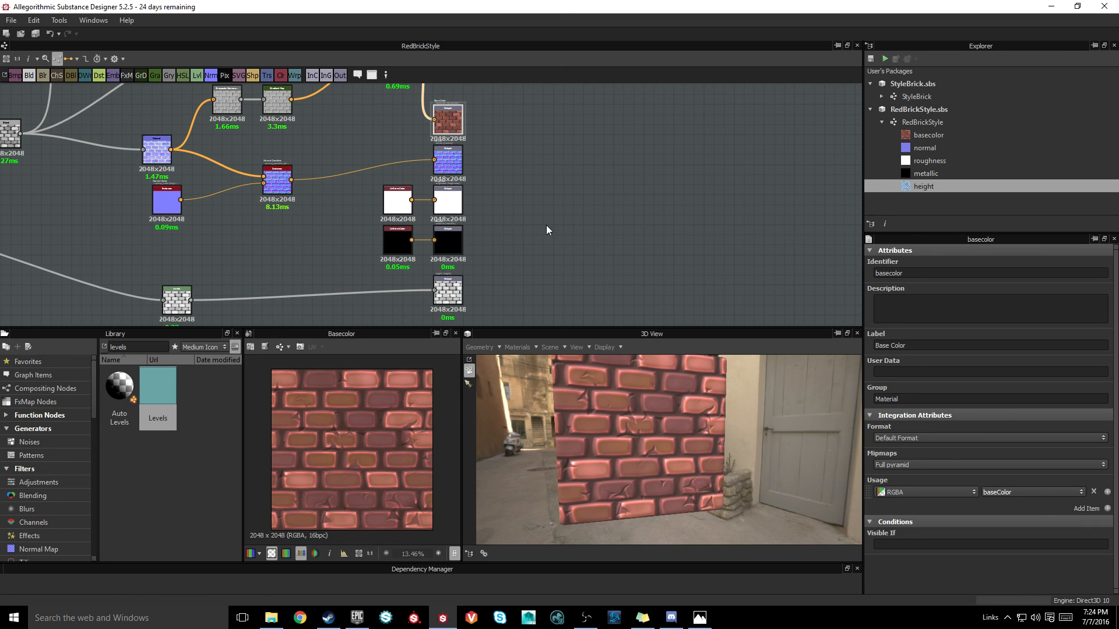
scroll(546, 225, "down", 2)
middle_click_drag(403, 190, 505, 207)
left_click_drag(670, 419, 650, 449)
left_click_drag(593, 364, 641, 431)
scroll(411, 219, "down", 3)
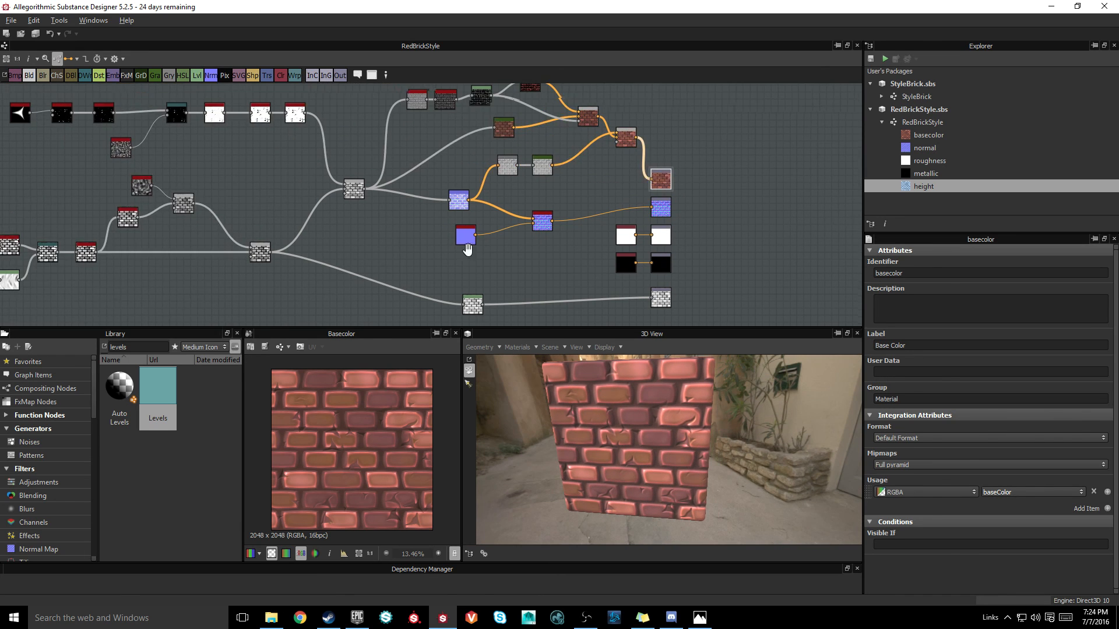